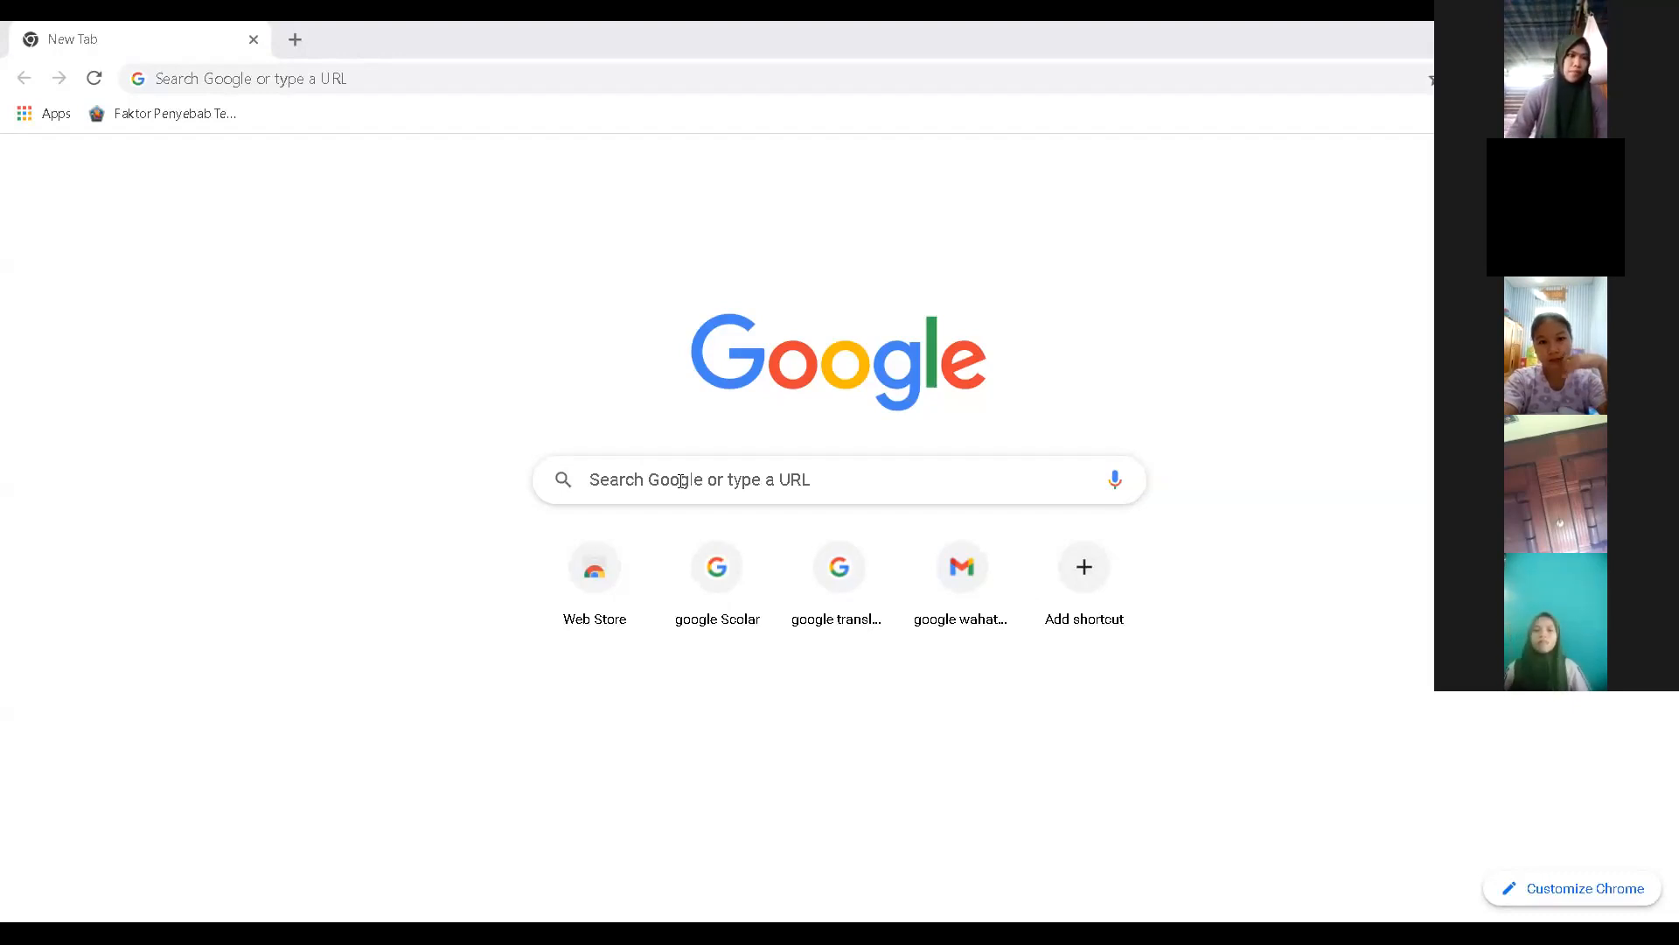
{"action": "left_click", "coordinate": [682, 481]}
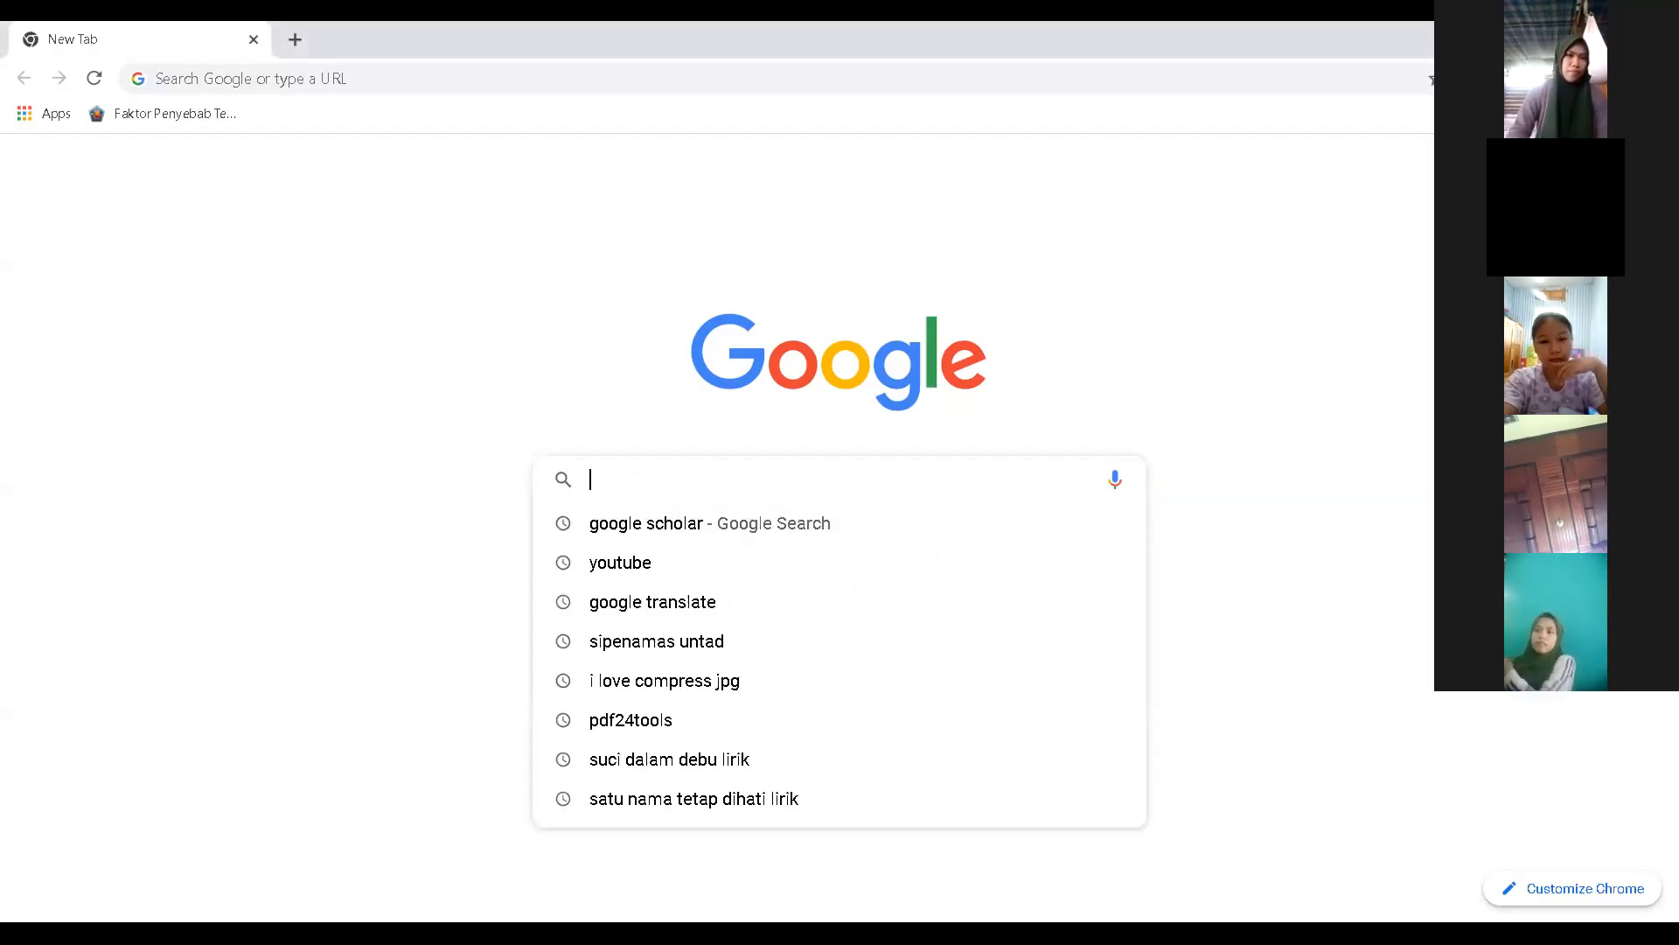
{"action": "left_click", "coordinate": [1199, 569]}
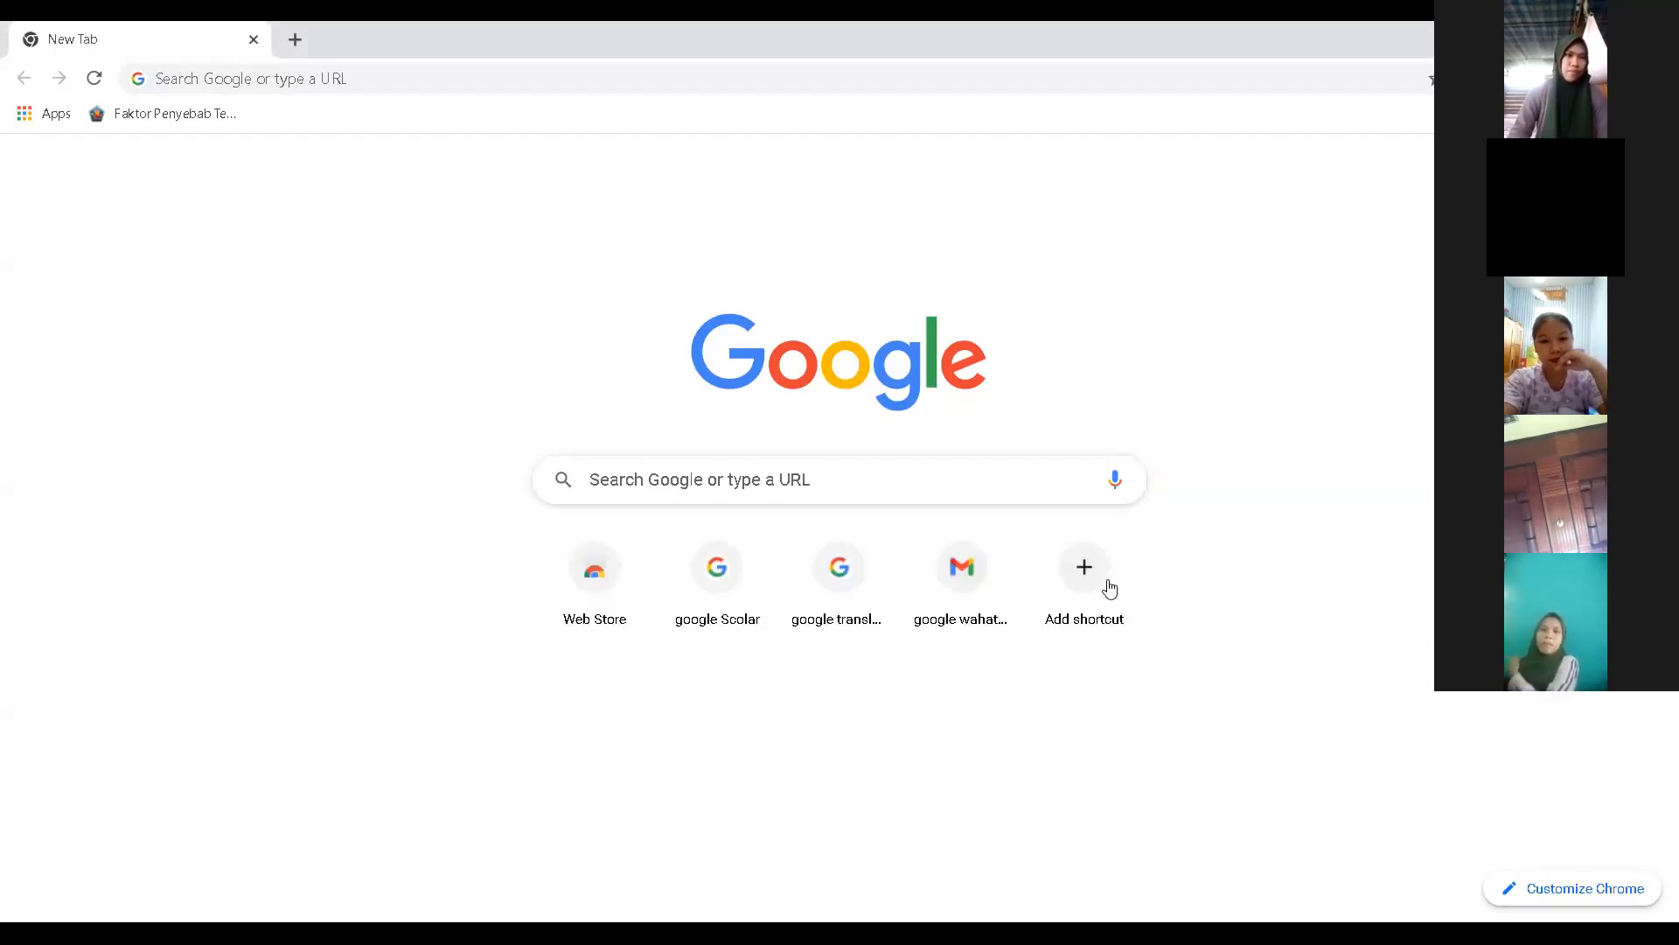
{"action": "left_click", "coordinate": [806, 481]}
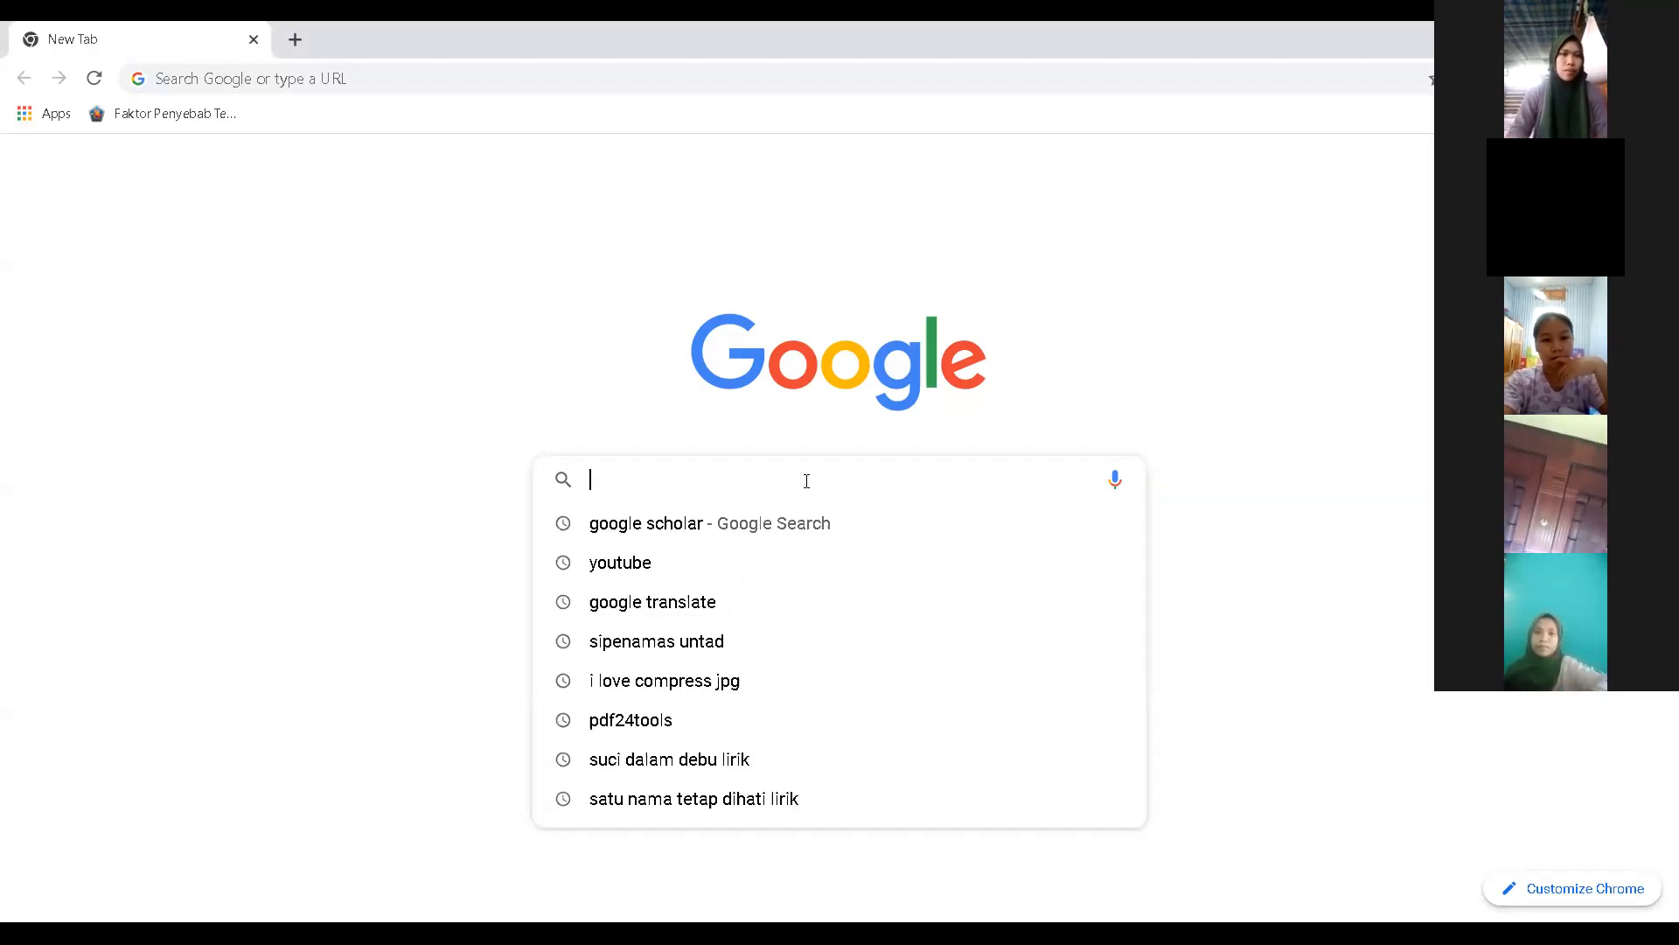
{"action": "left_click", "coordinate": [1308, 596]}
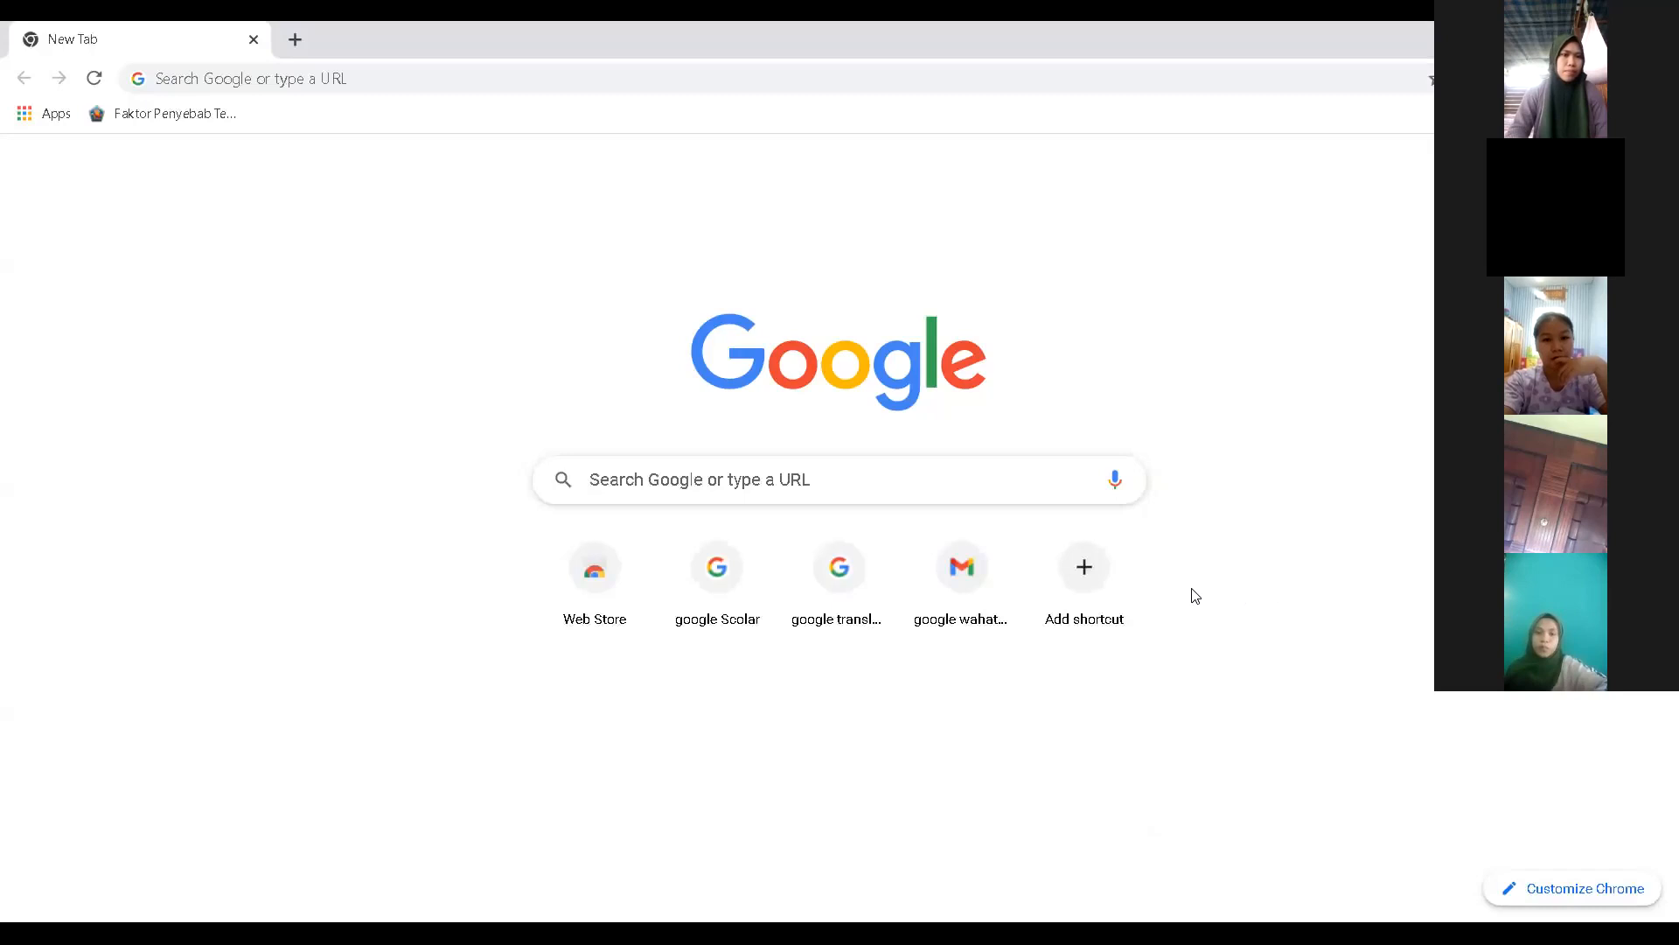
Step: Search Google for "download zotero" and open the Downloads - Zotero page from the results
{"action": "left_click", "coordinate": [711, 484]}
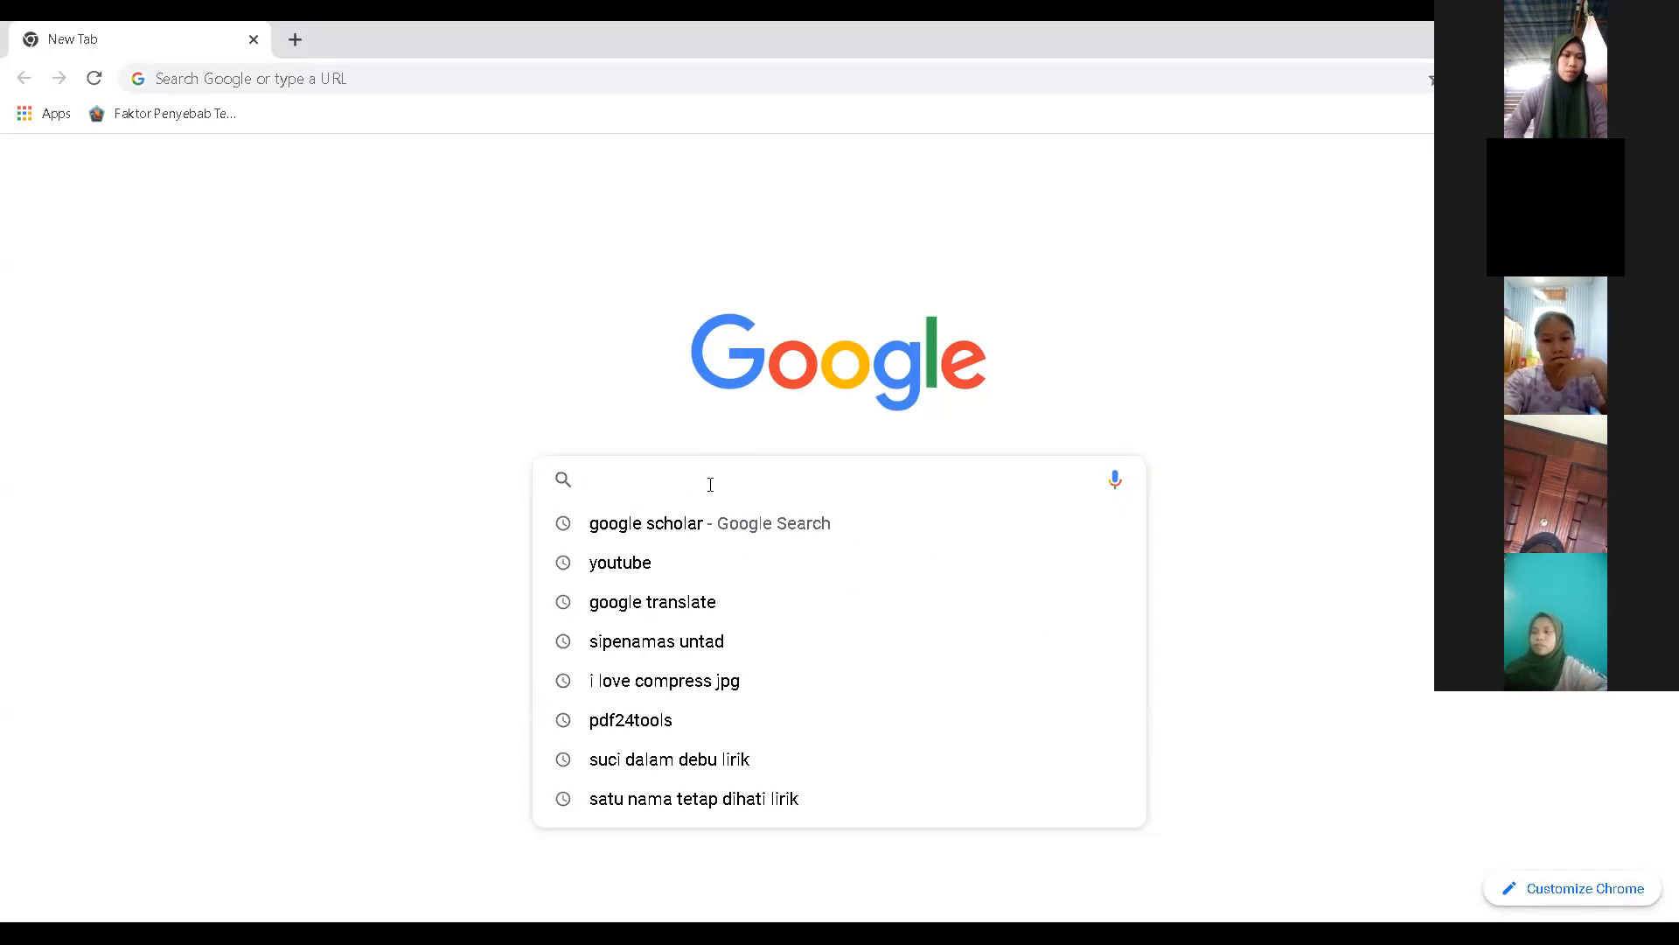
{"action": "type", "text": "do"}
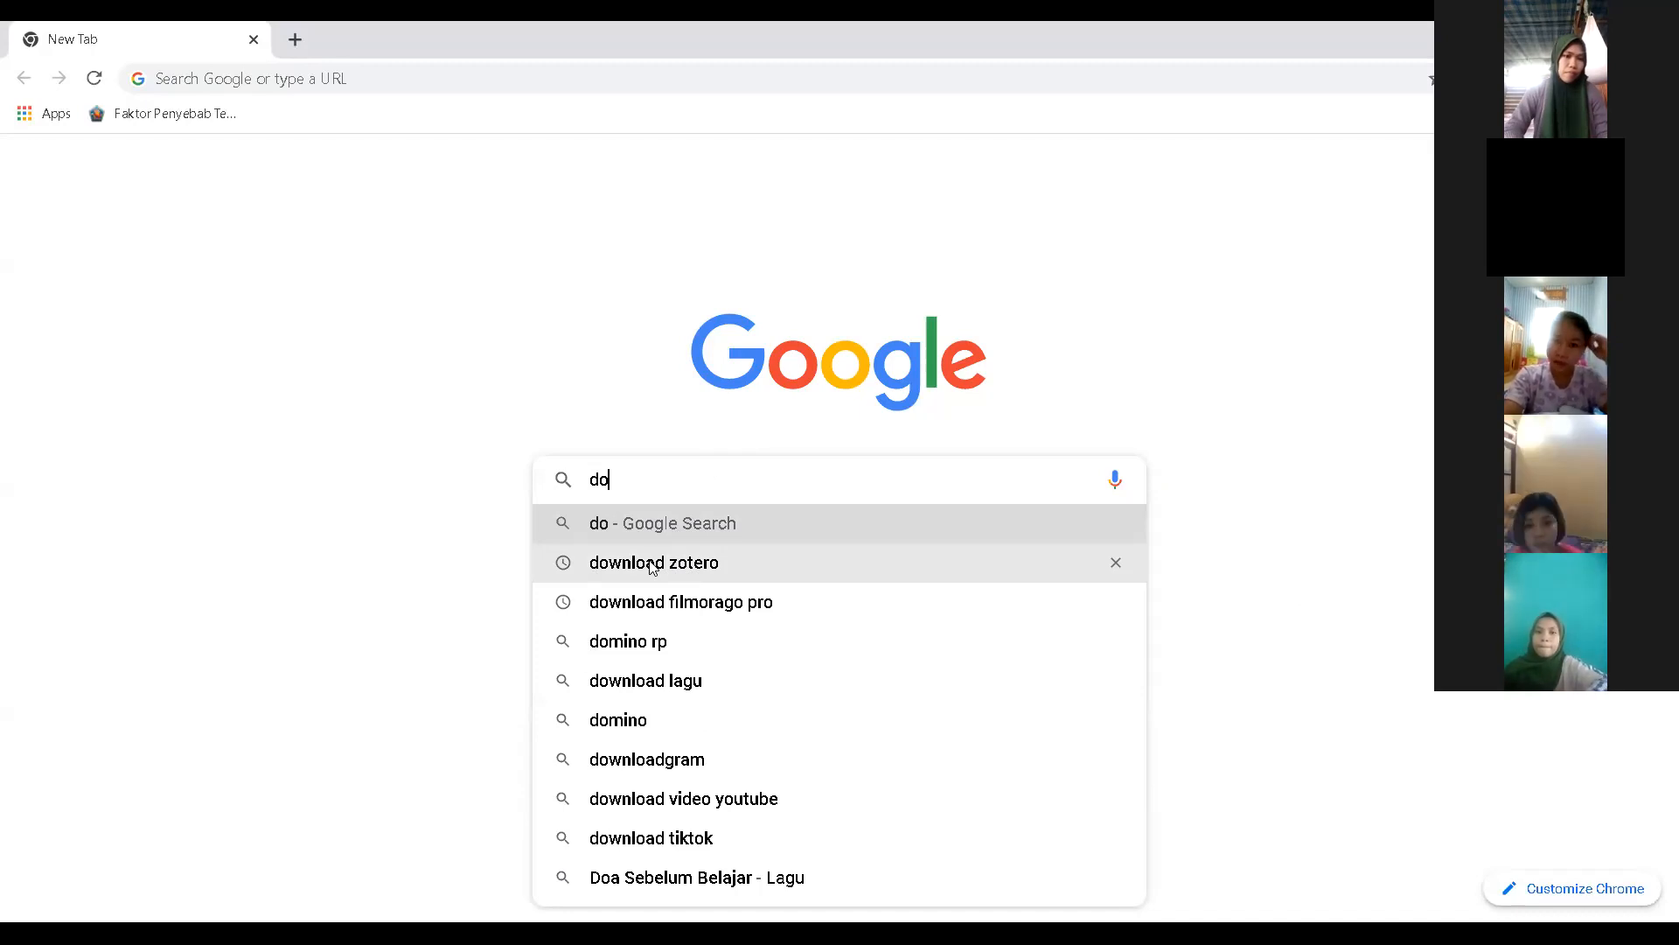
{"action": "left_click", "coordinate": [669, 484]}
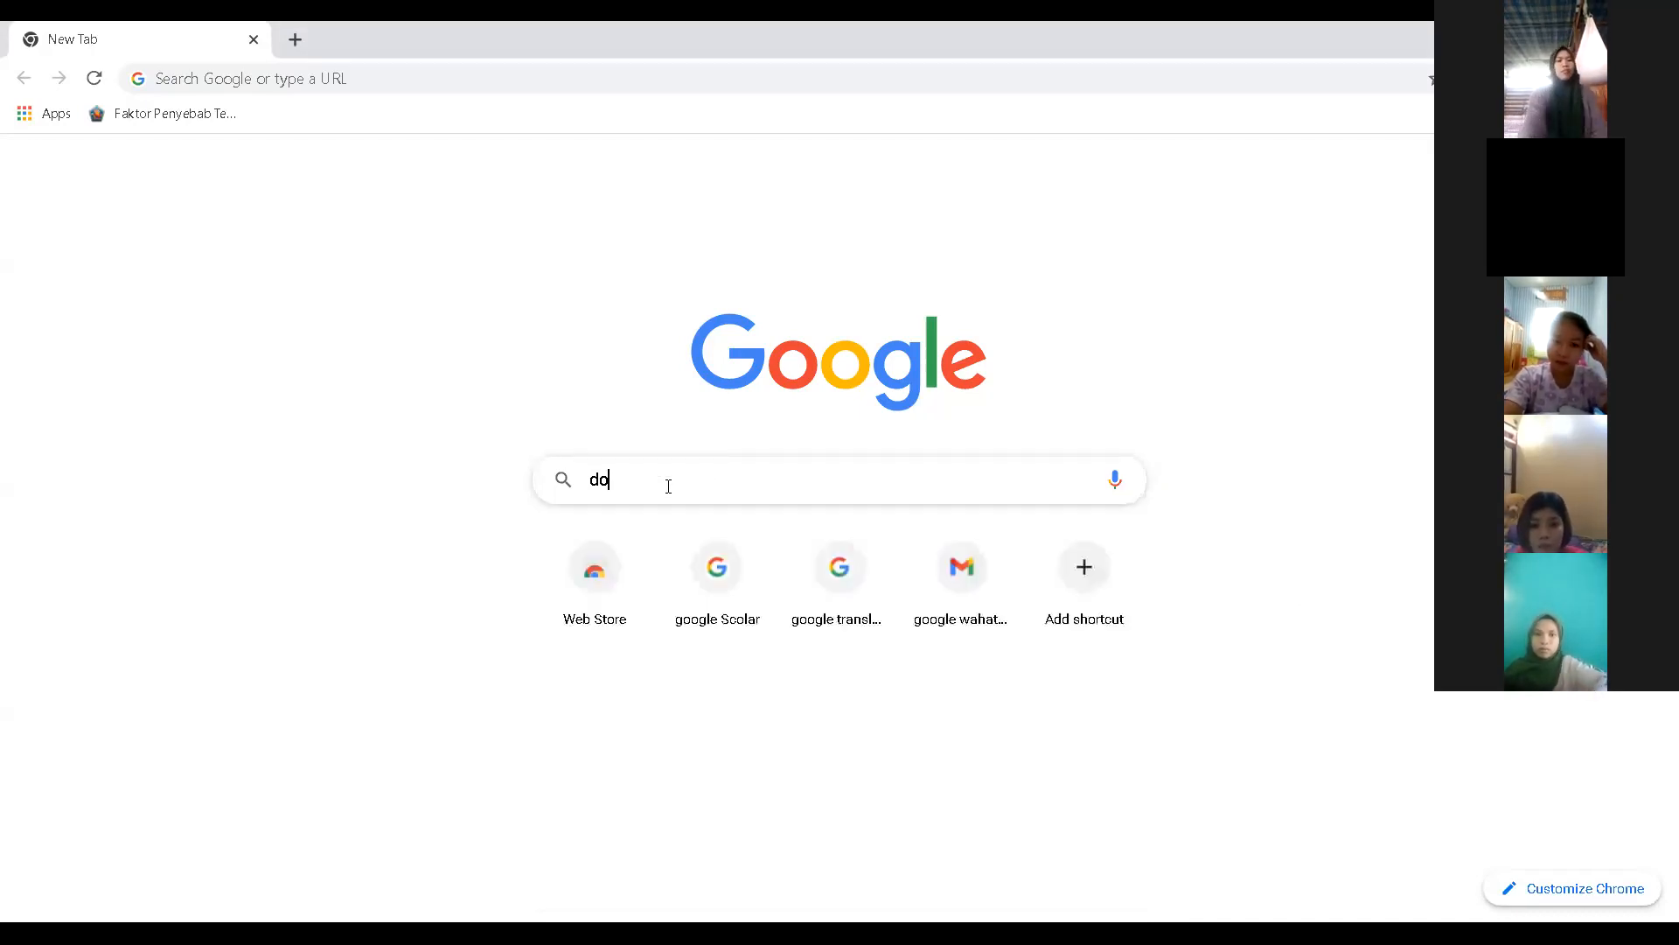
{"action": "key", "text": "BackSpace"}
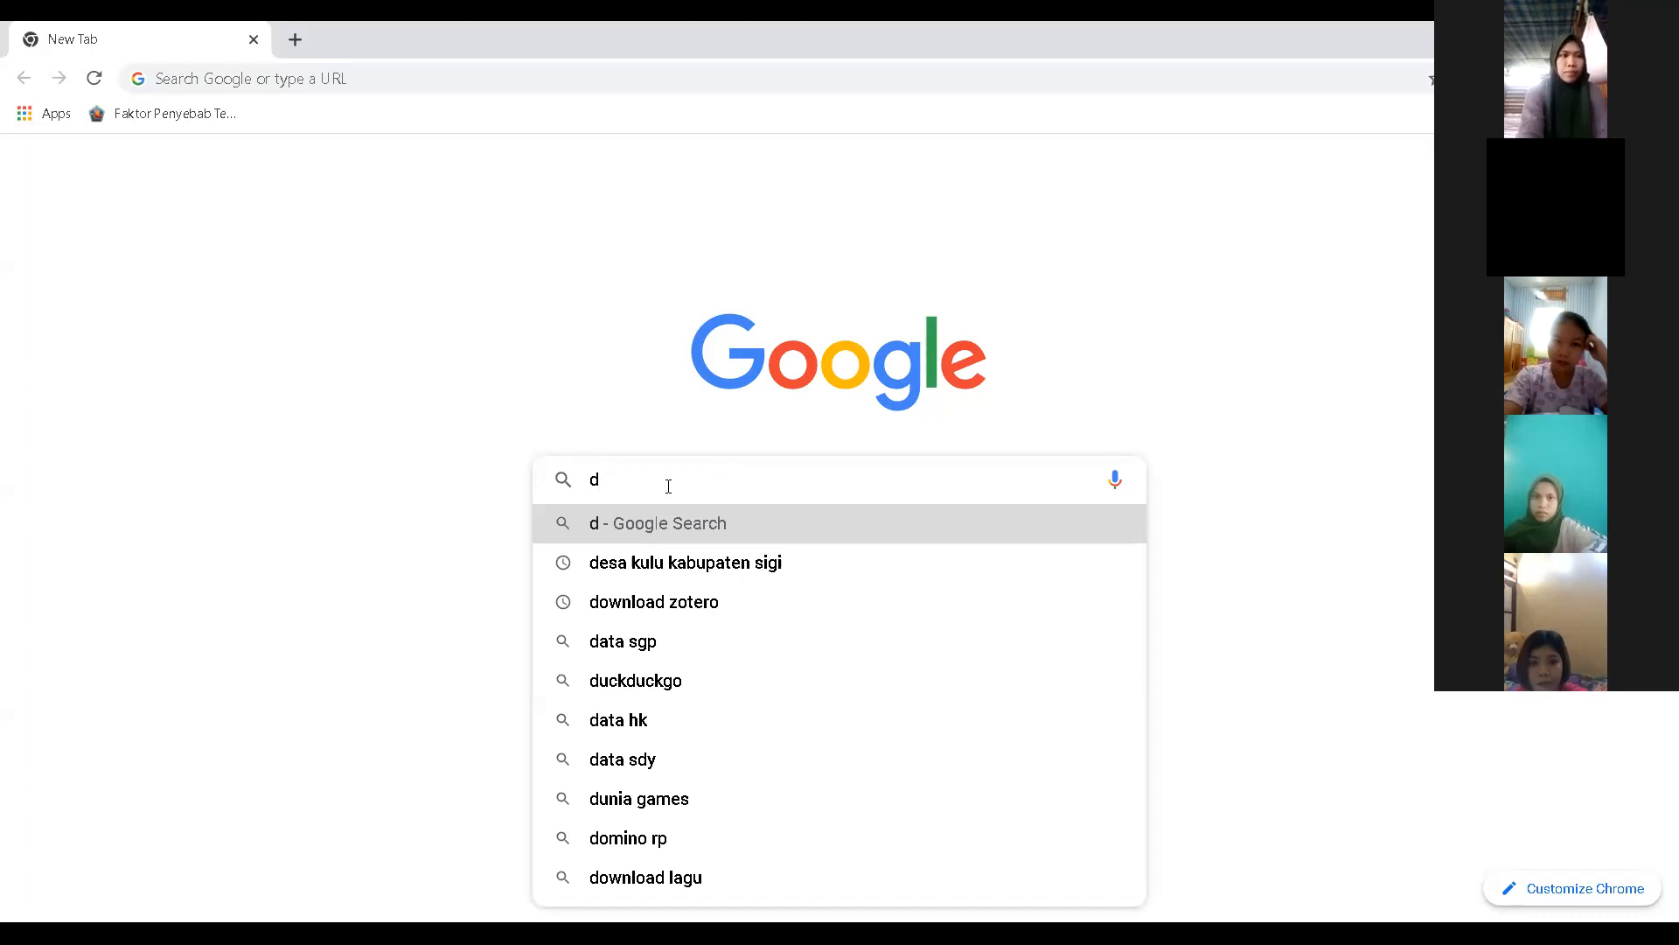
{"action": "left_click", "coordinate": [702, 606]}
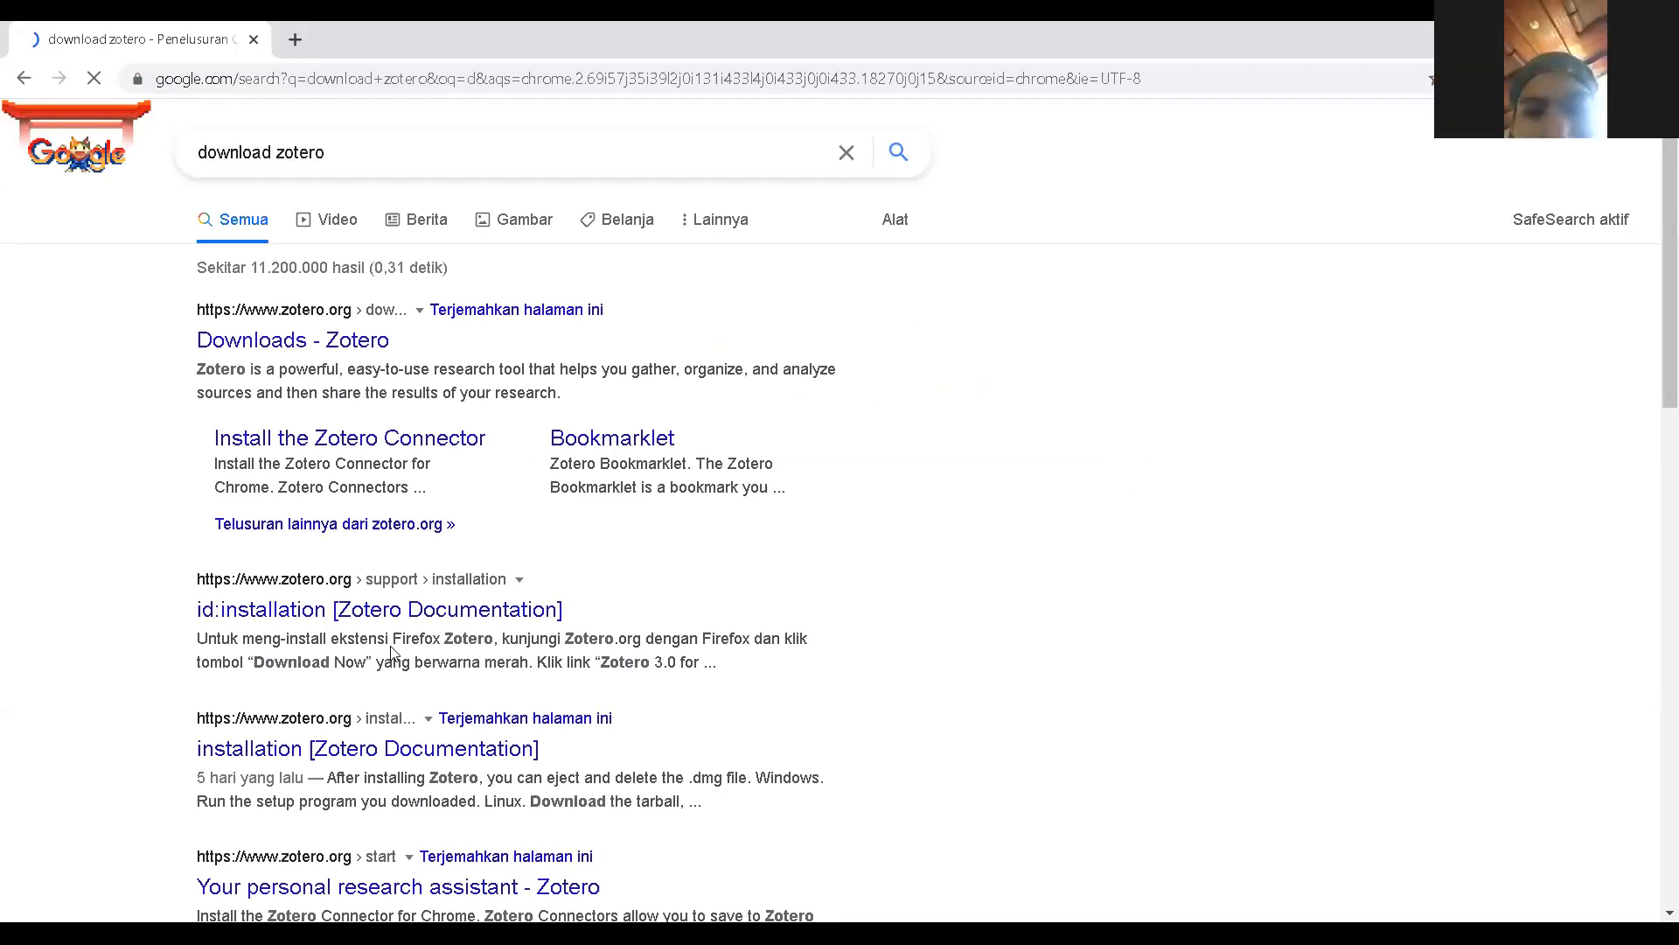
{"action": "left_click", "coordinate": [406, 447]}
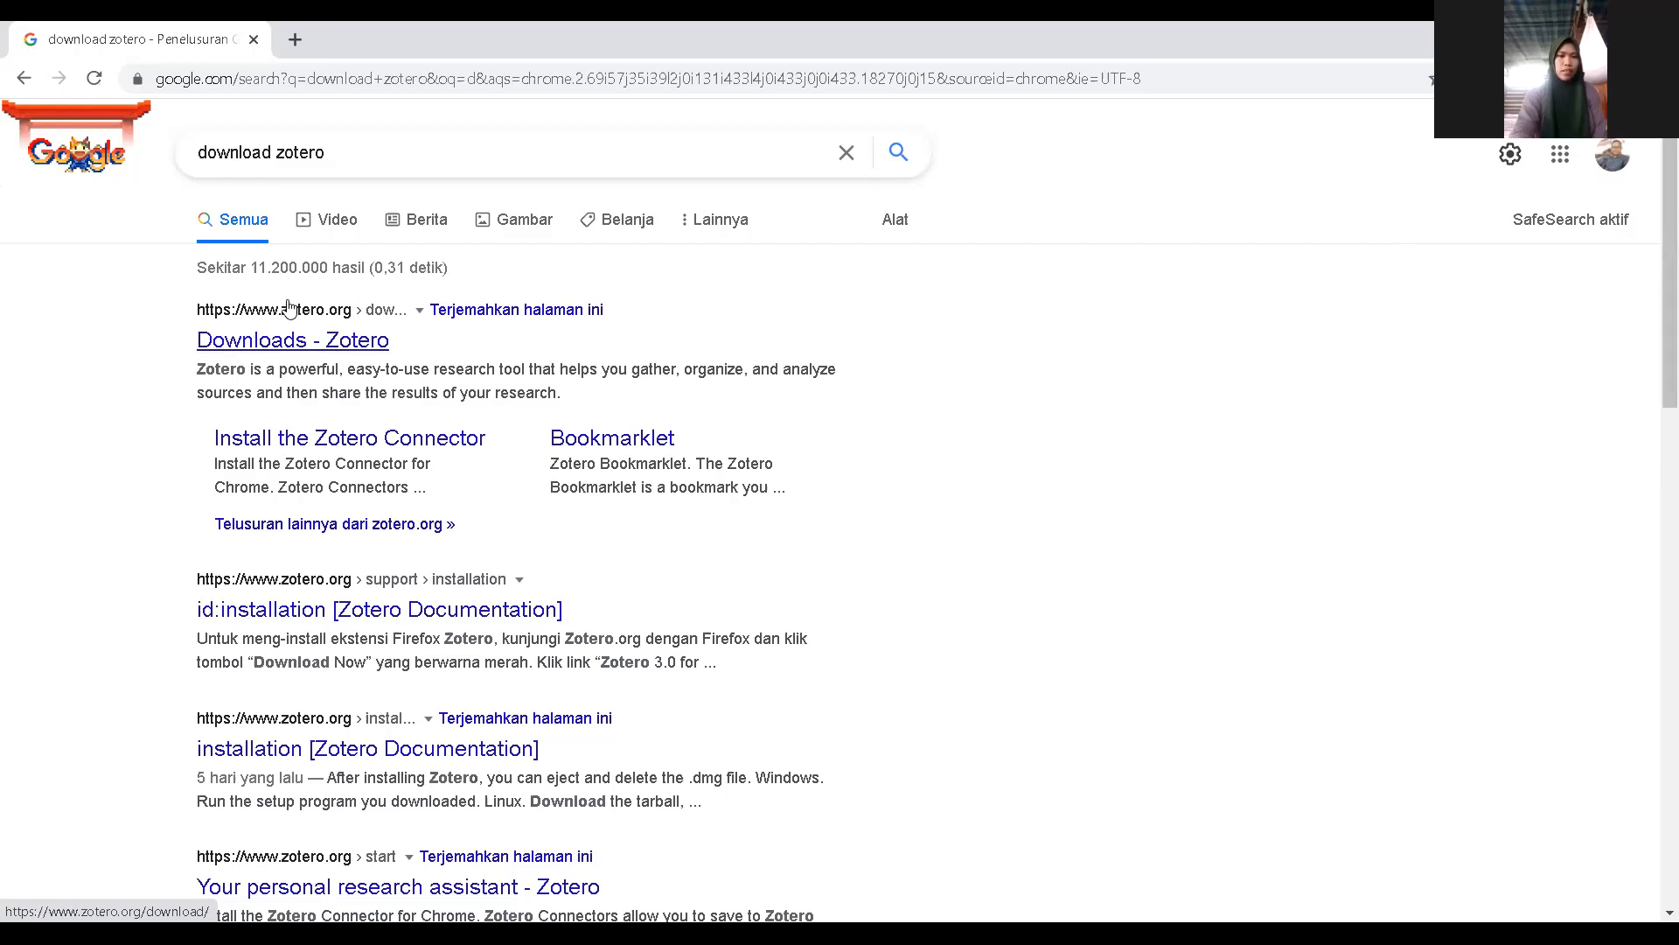
{"action": "left_click", "coordinate": [281, 347]}
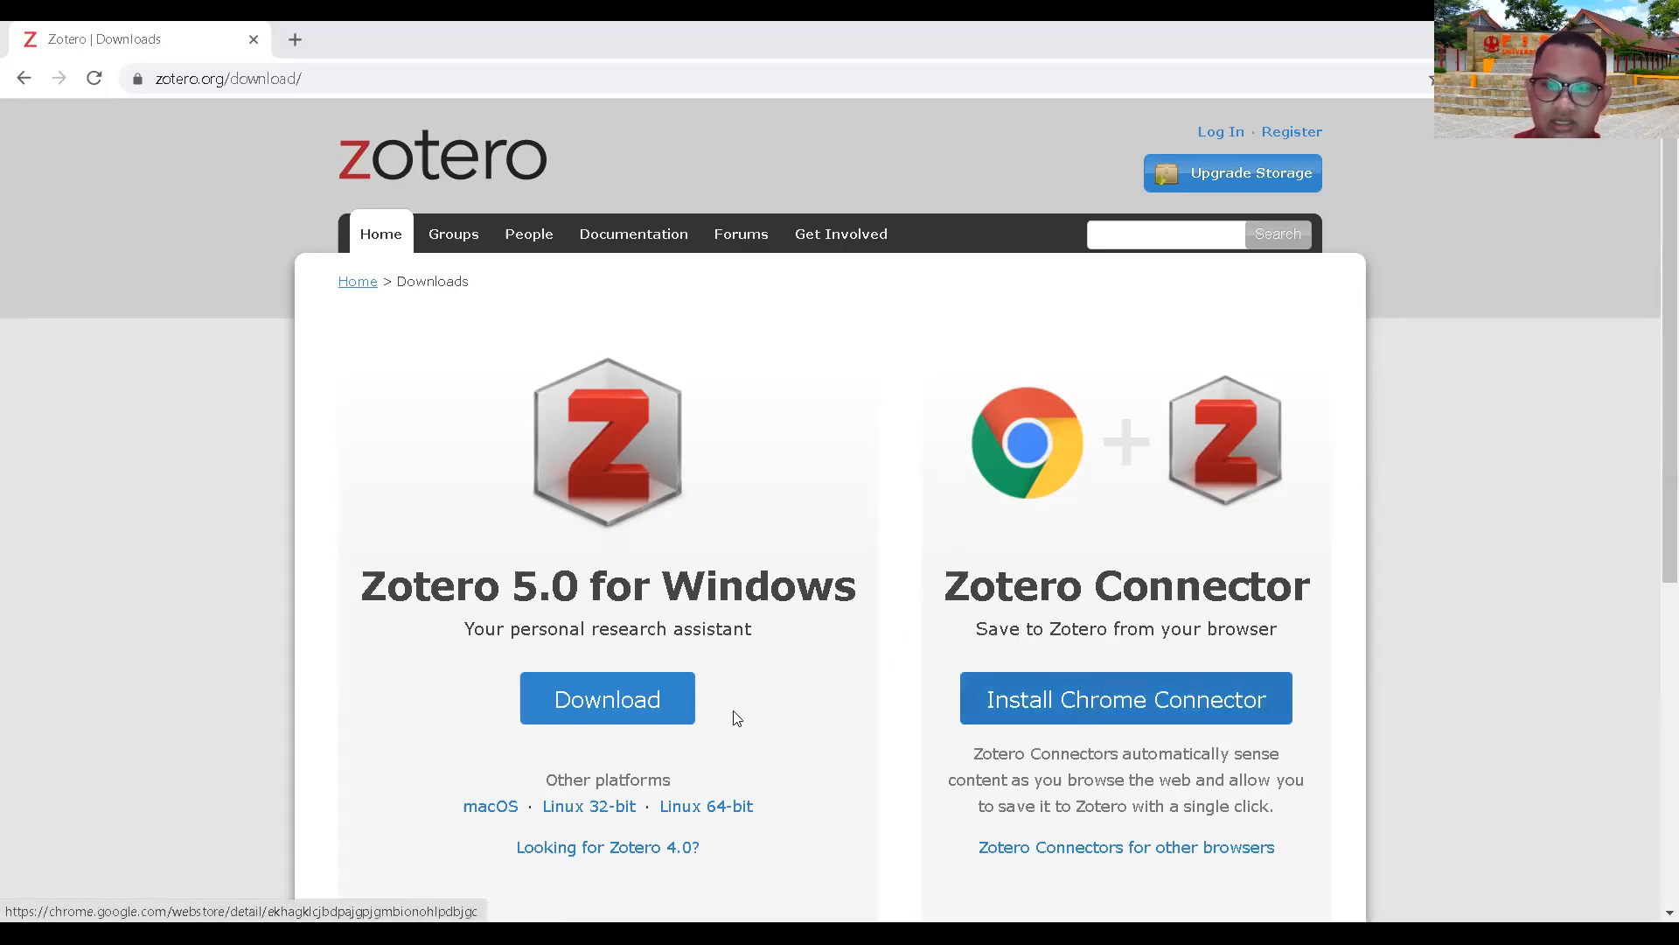
Step: Download the Zotero 5.0 for Windows installer and open the Zotero Connector page in the Chrome Web Store
{"action": "left_click", "coordinate": [616, 719]}
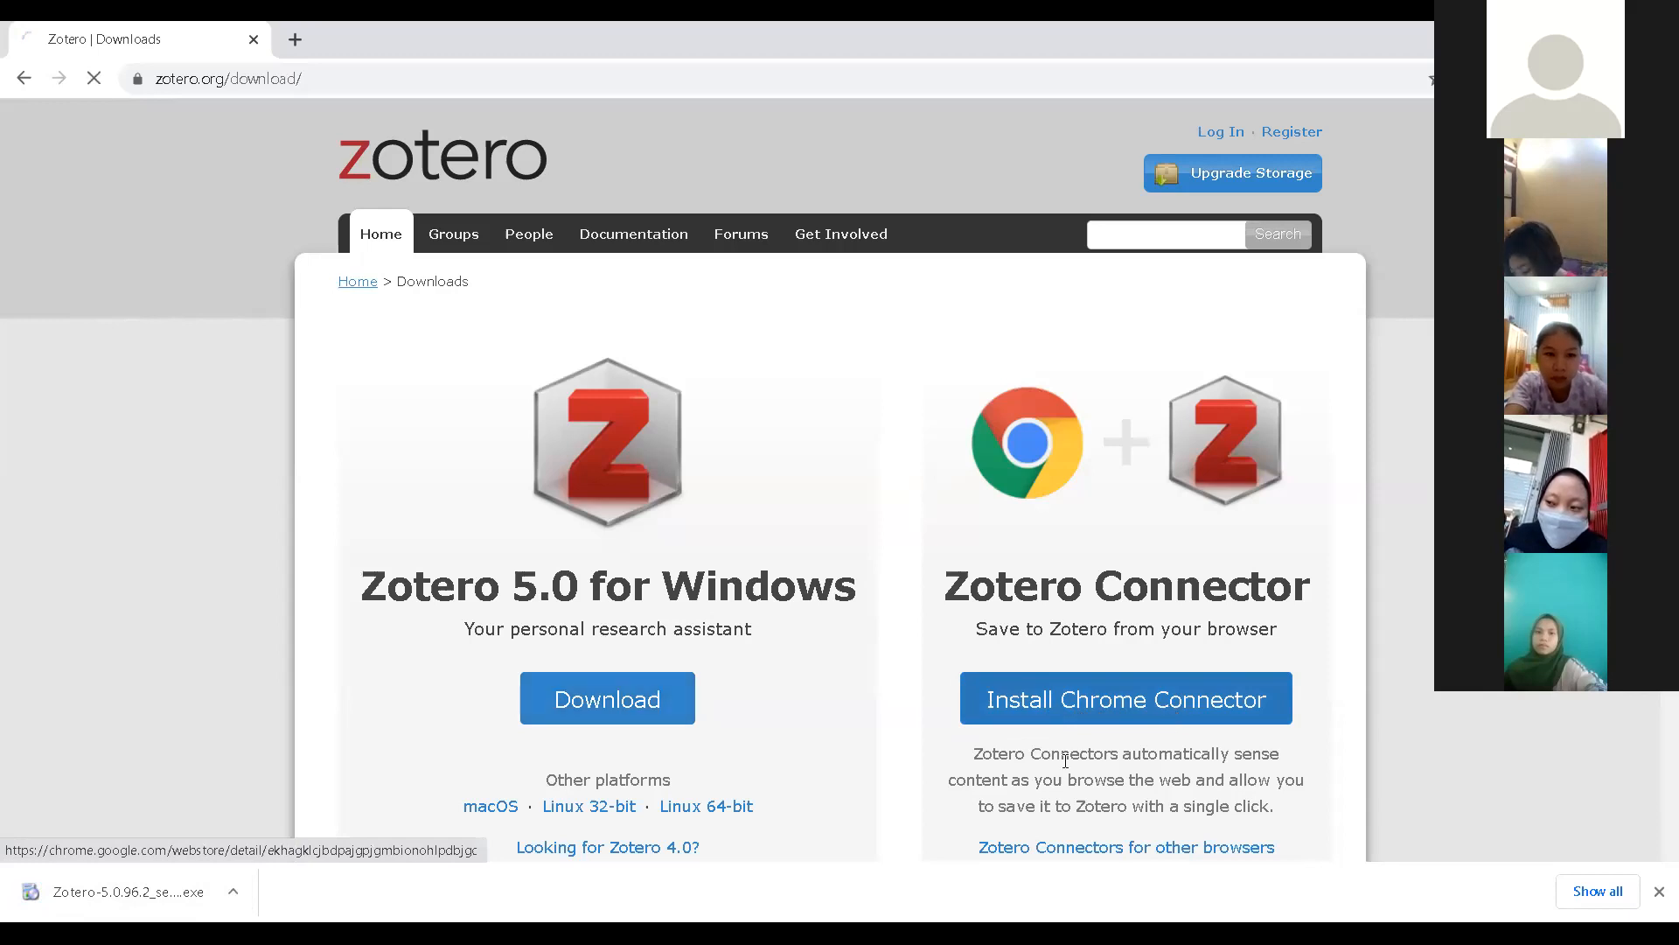
{"action": "left_click", "coordinate": [1156, 717]}
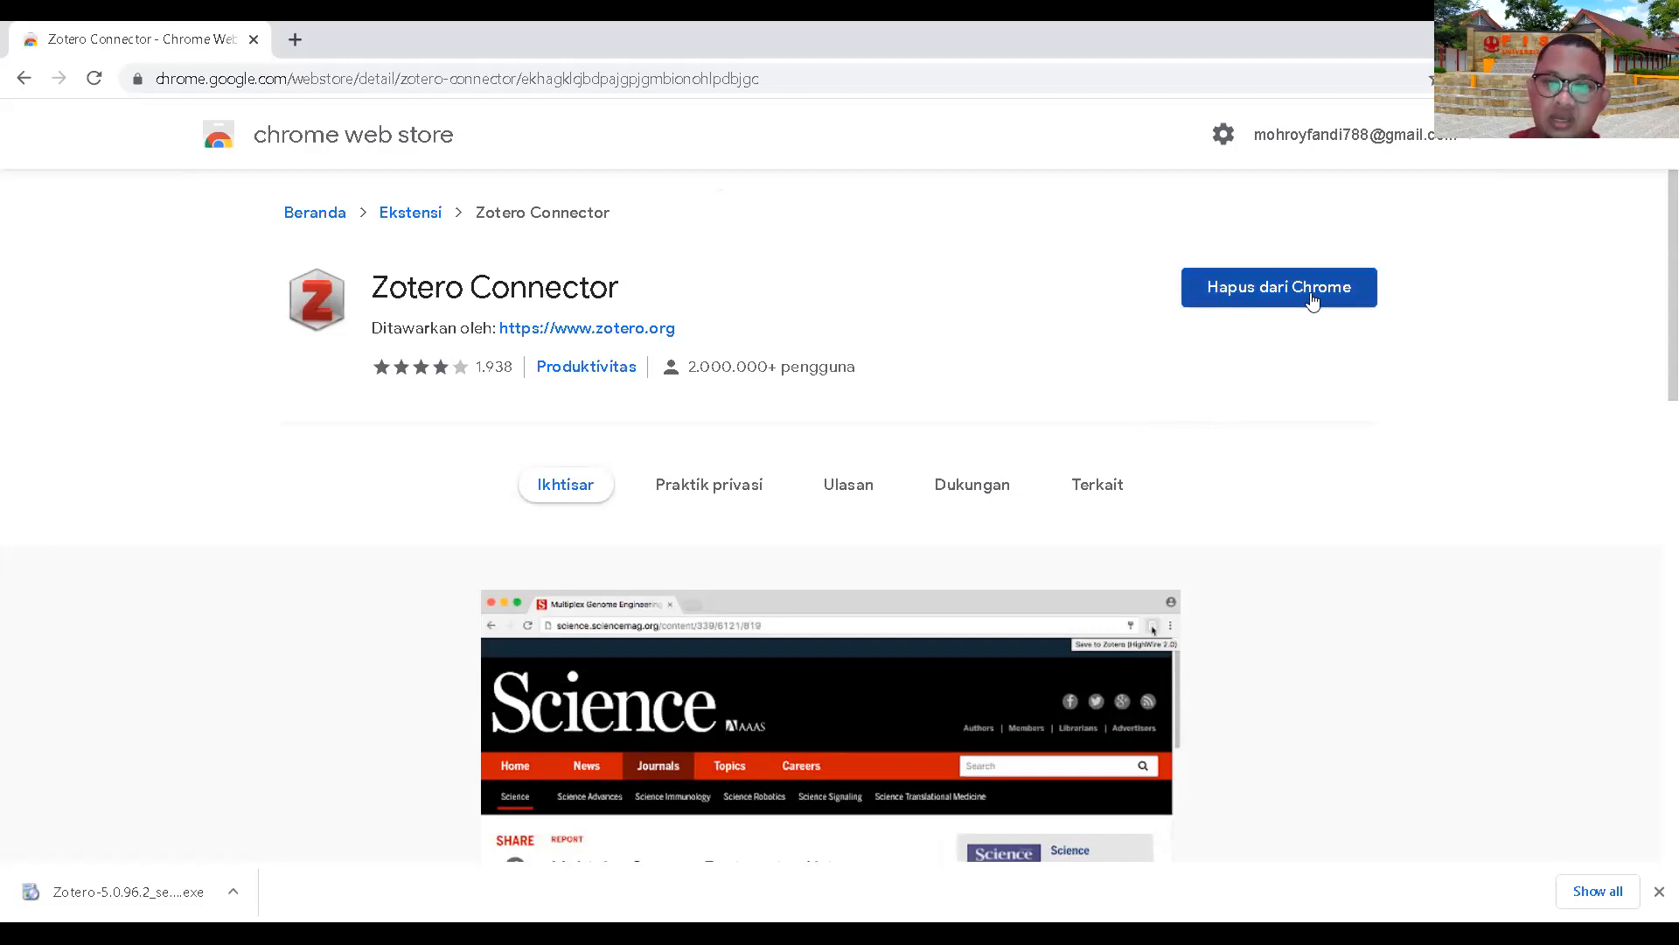
Step: Remove the installed Zotero Connector extension from Chrome, opting to report abuse
{"action": "left_click", "coordinate": [1231, 301]}
{"action": "left_click", "coordinate": [1223, 180]}
{"action": "left_click", "coordinate": [1344, 245]}
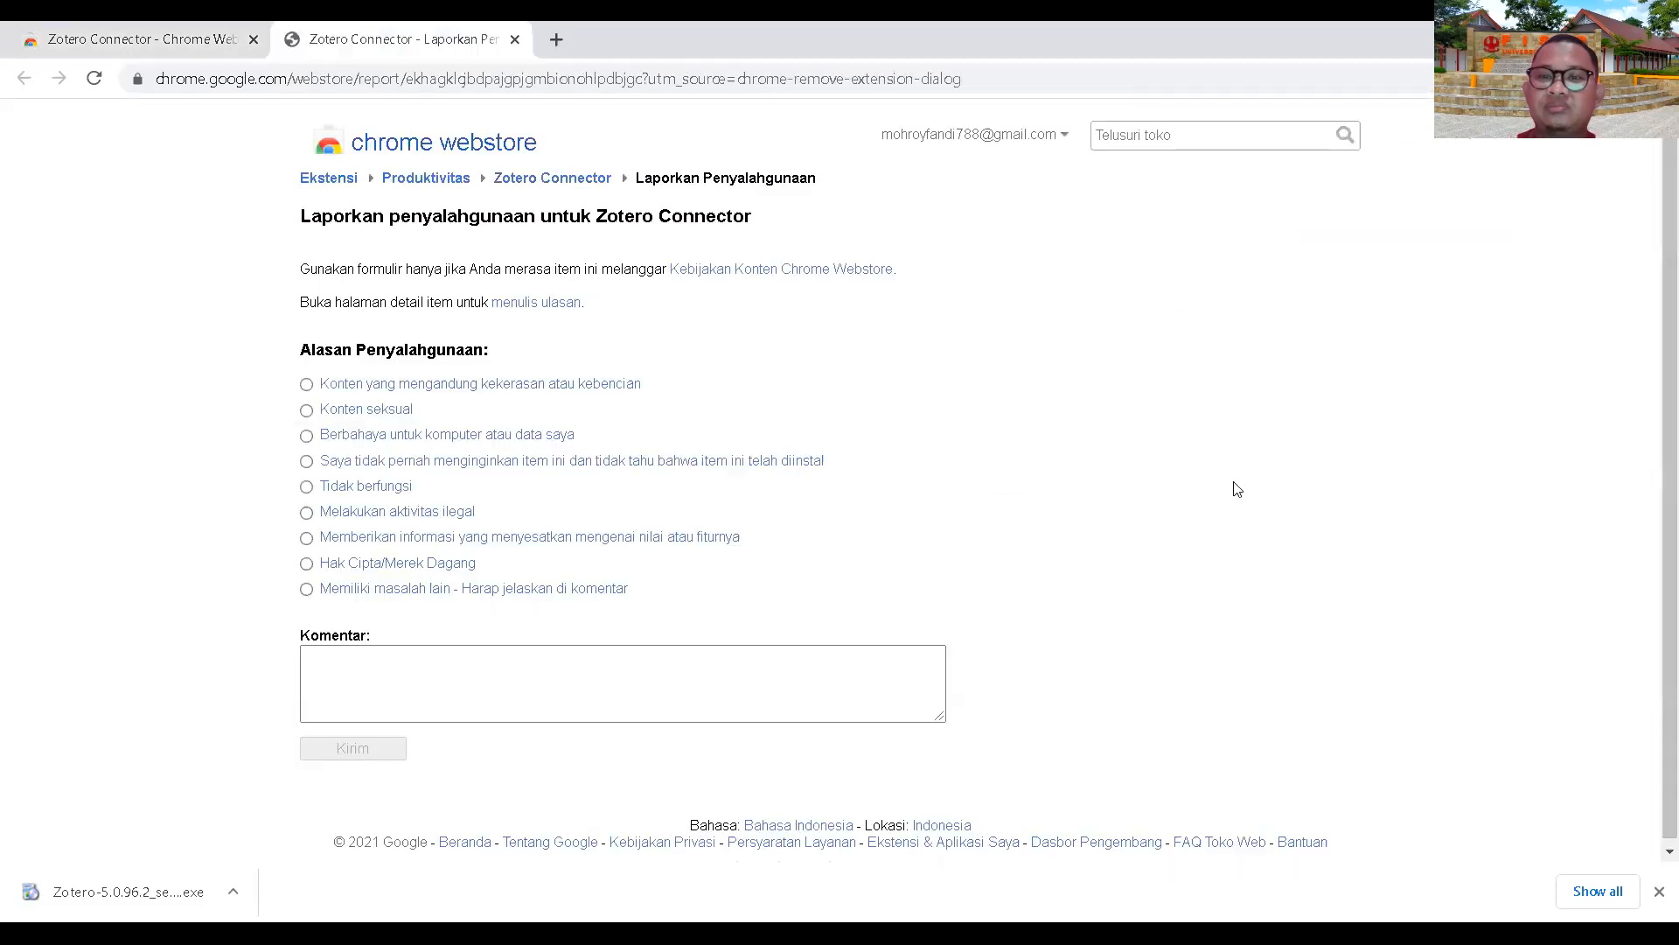
Step: Return to the Zotero Connector store page and add the extension to Chrome
{"action": "left_click", "coordinate": [151, 45]}
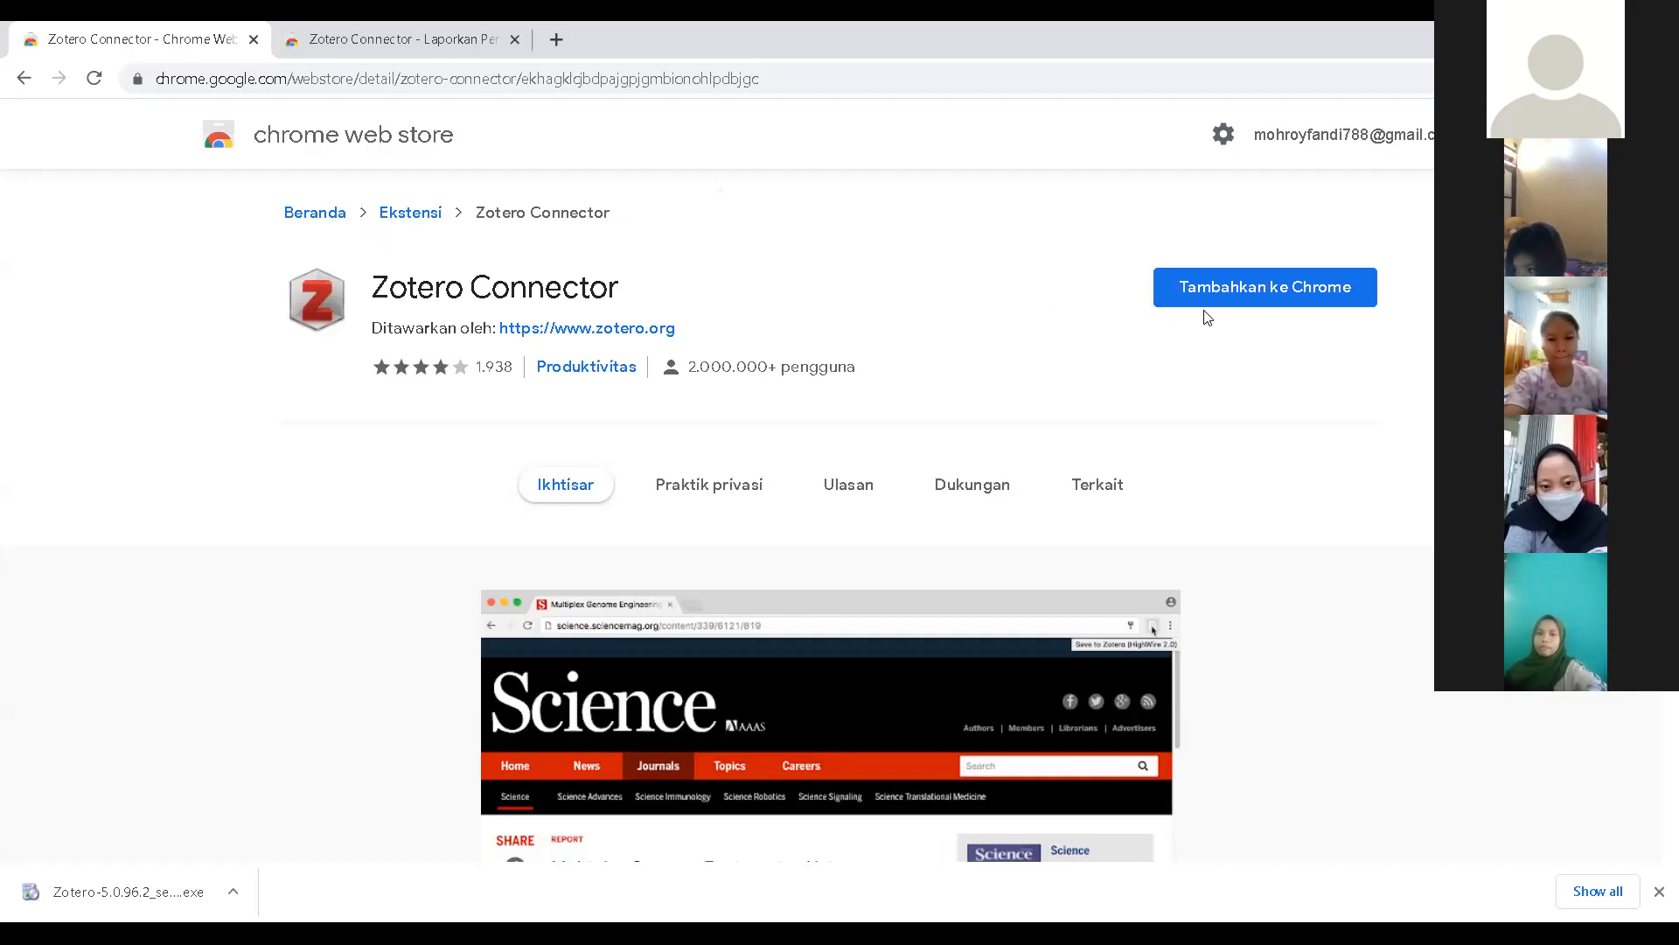
{"action": "left_click", "coordinate": [1234, 296]}
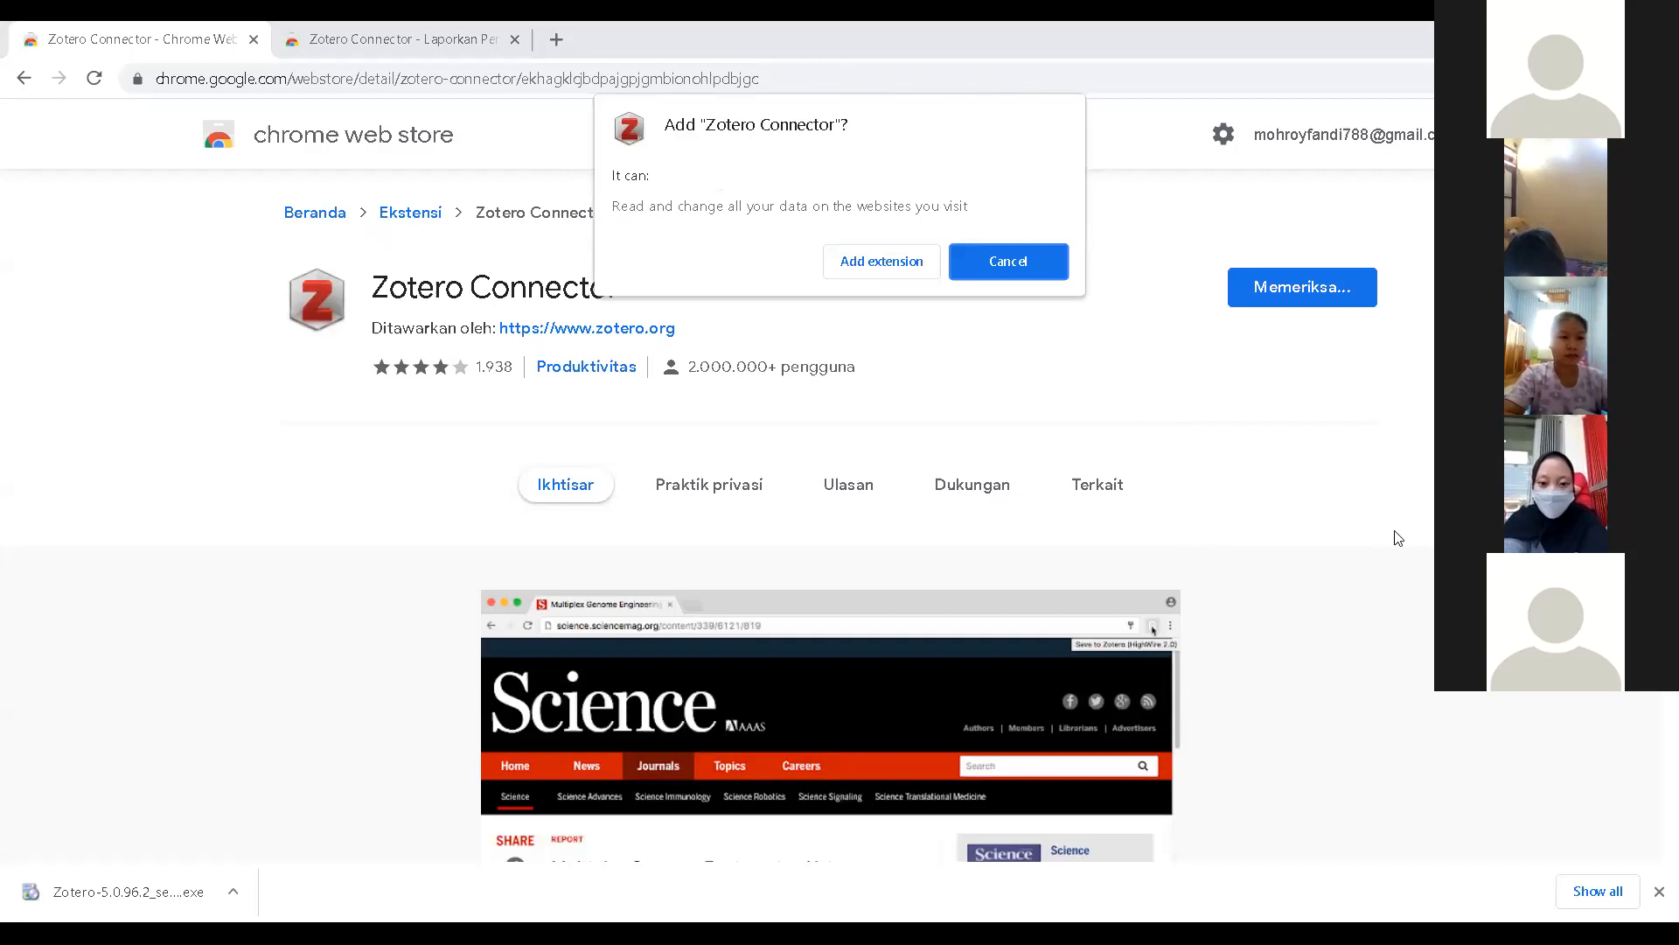
{"action": "left_click", "coordinate": [880, 274]}
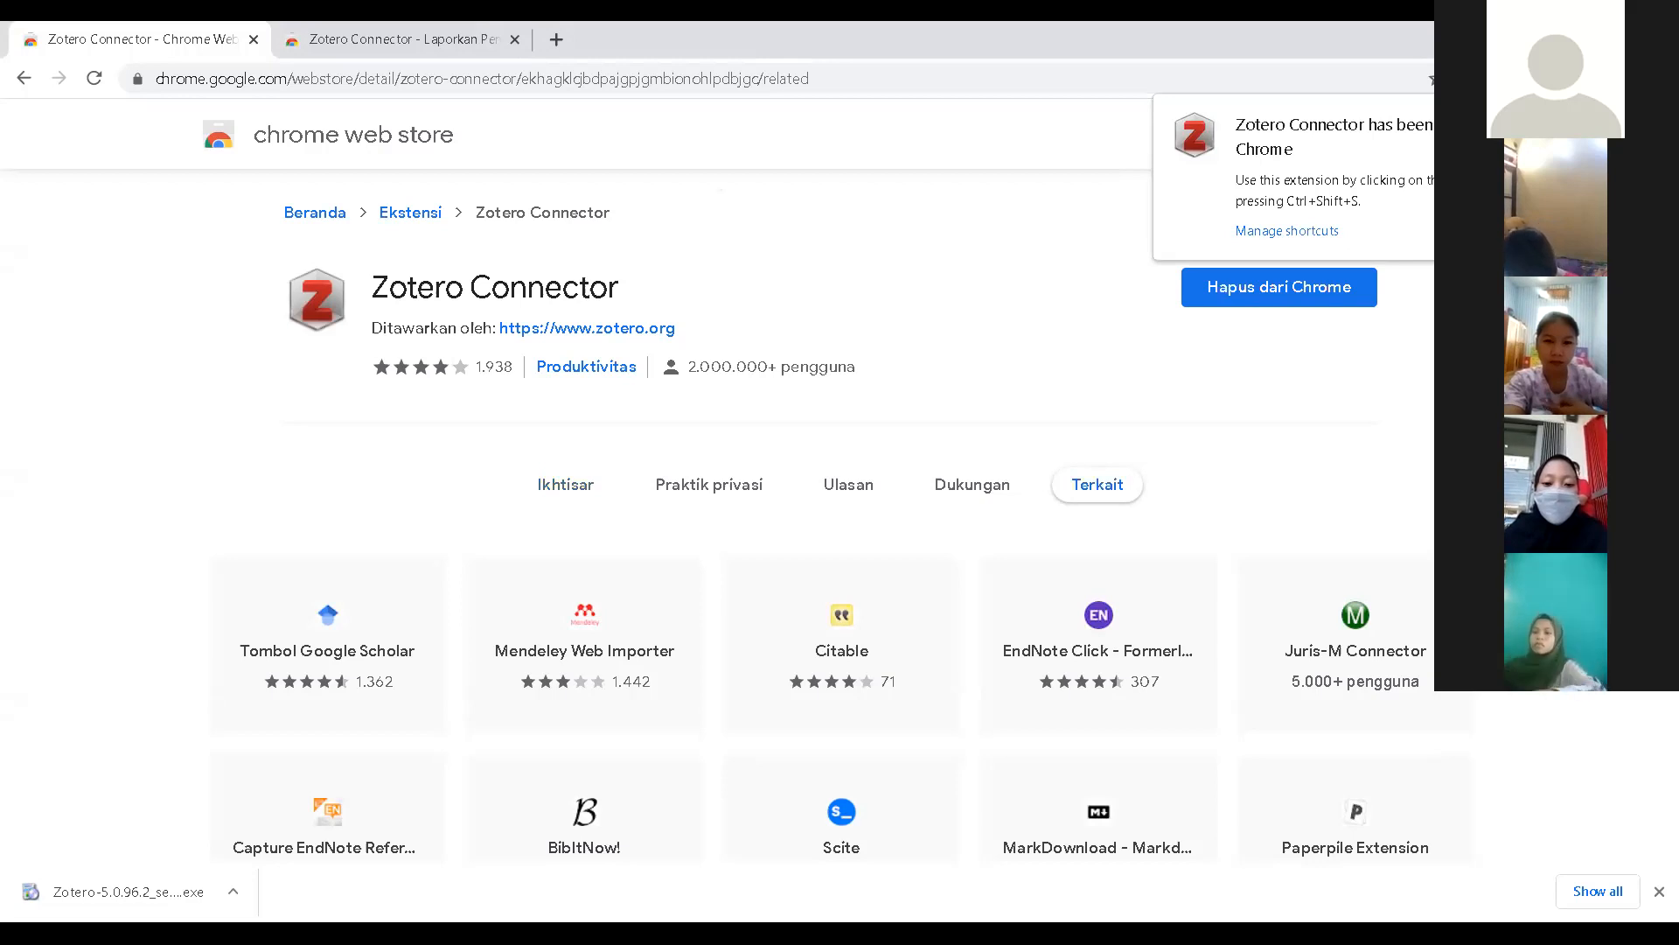
Step: View the browser's list of installed extensions and the available actions for the downloaded Zotero installer
{"action": "left_click", "coordinate": [1585, 79]}
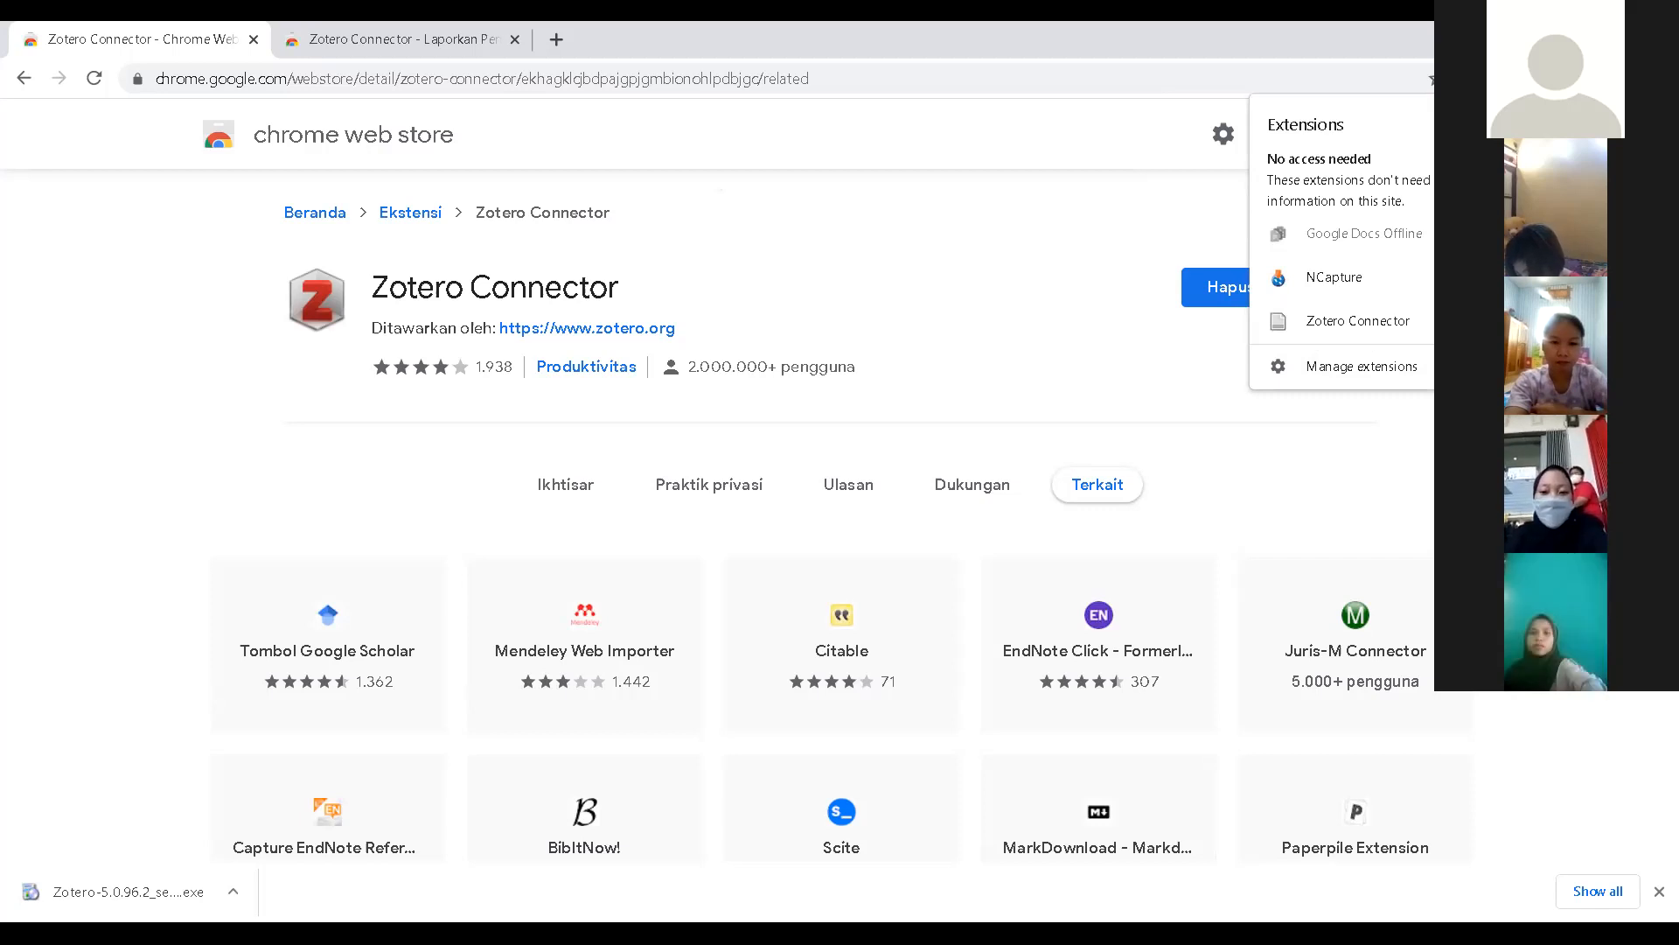
{"action": "key", "text": "Escape"}
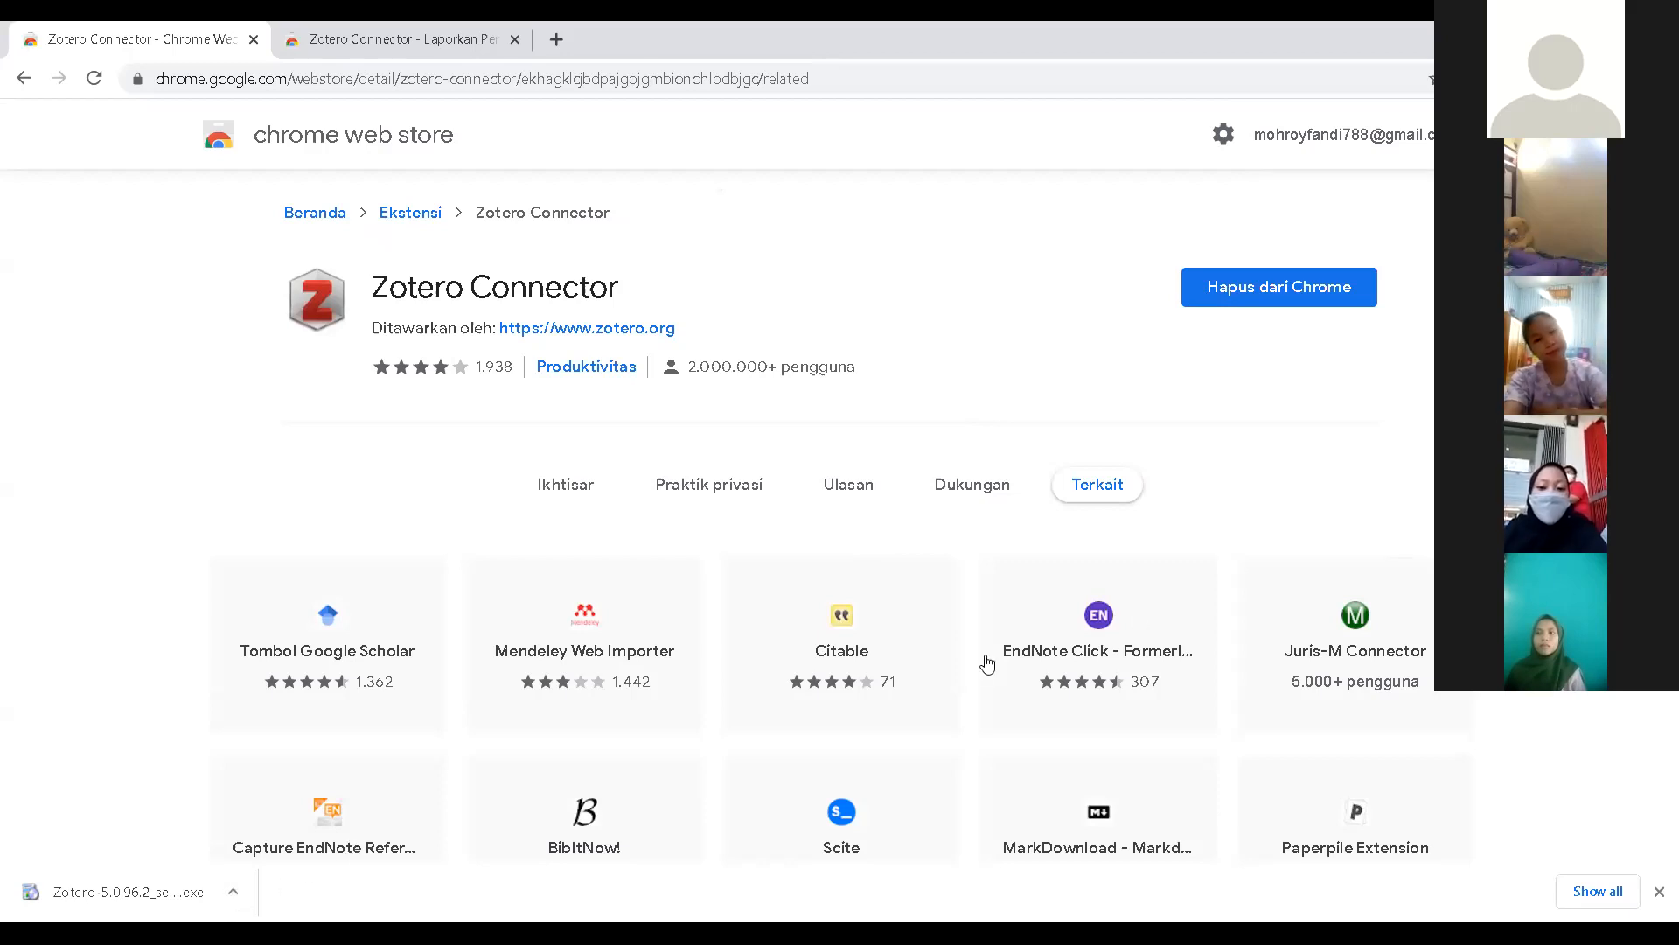
{"action": "left_click", "coordinate": [233, 893]}
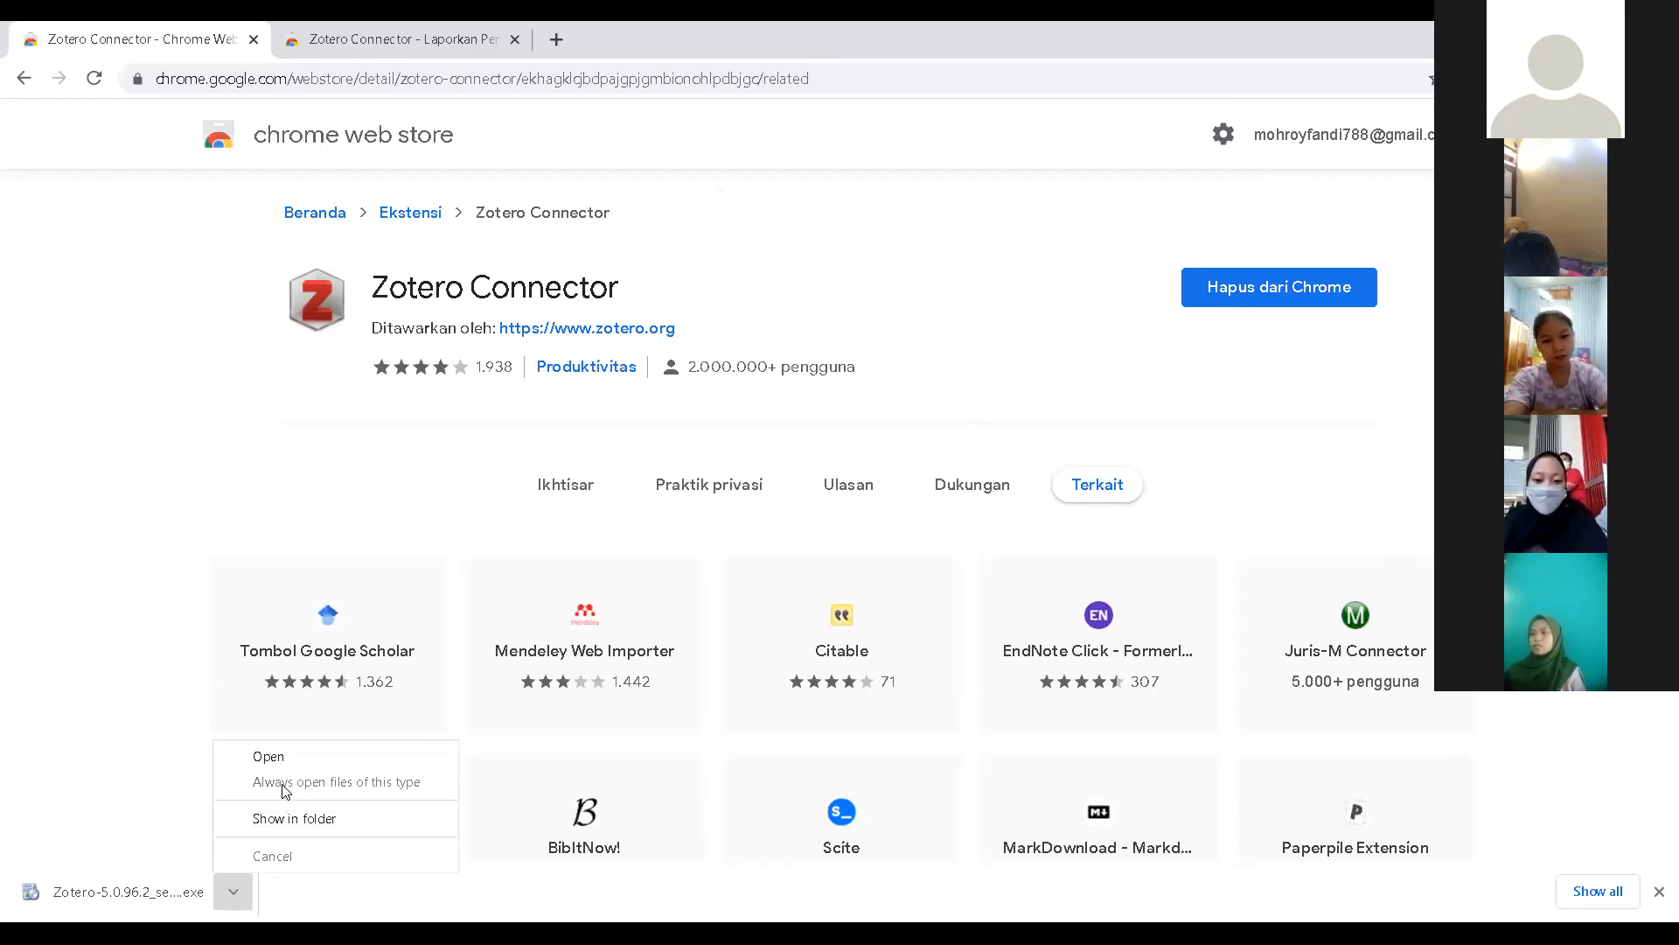
{"action": "left_click", "coordinate": [125, 733]}
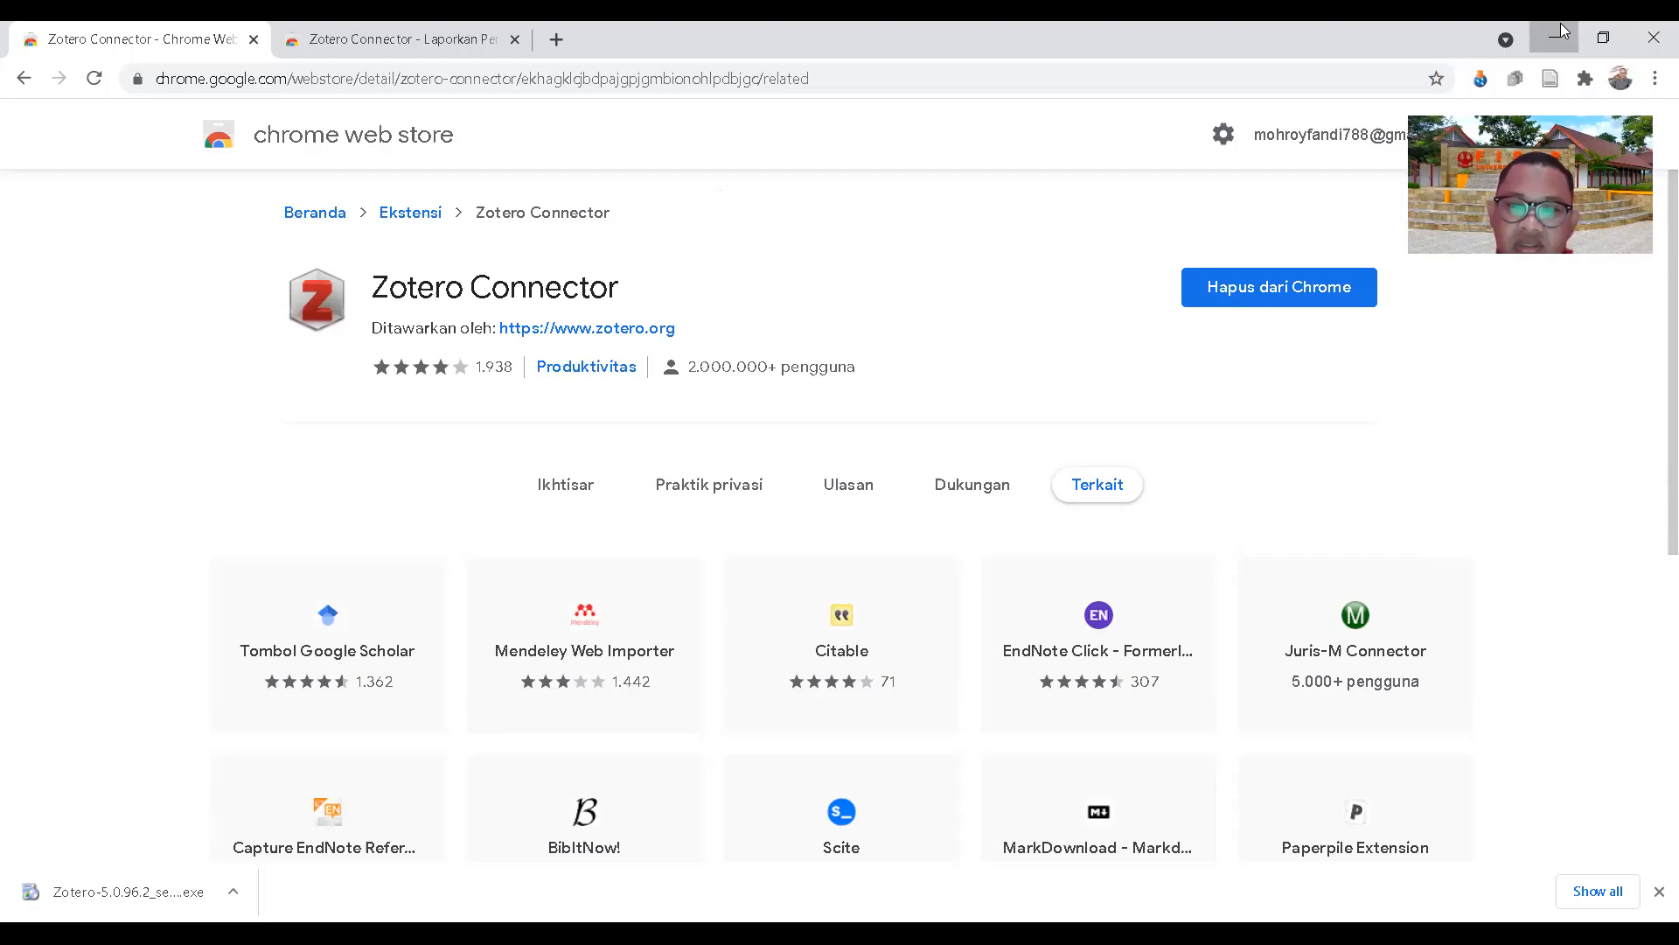
Step: Switch to Word and create a blank document
{"action": "left_click", "coordinate": [1562, 31]}
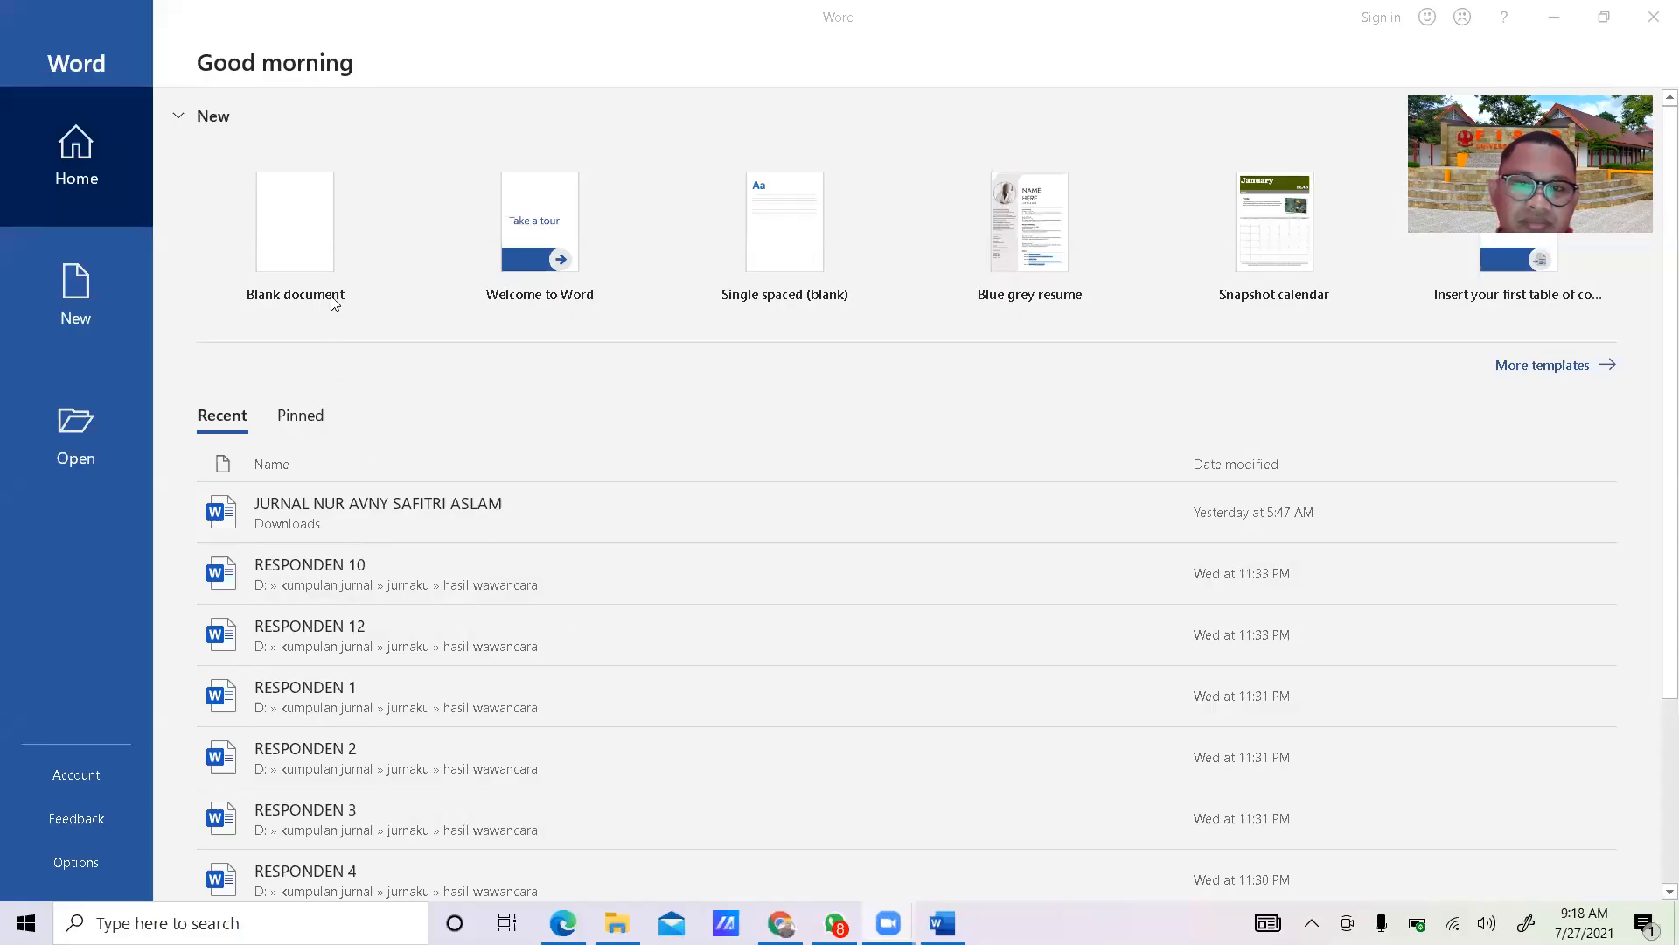
{"action": "left_click", "coordinate": [305, 258]}
{"action": "left_click", "coordinate": [317, 248]}
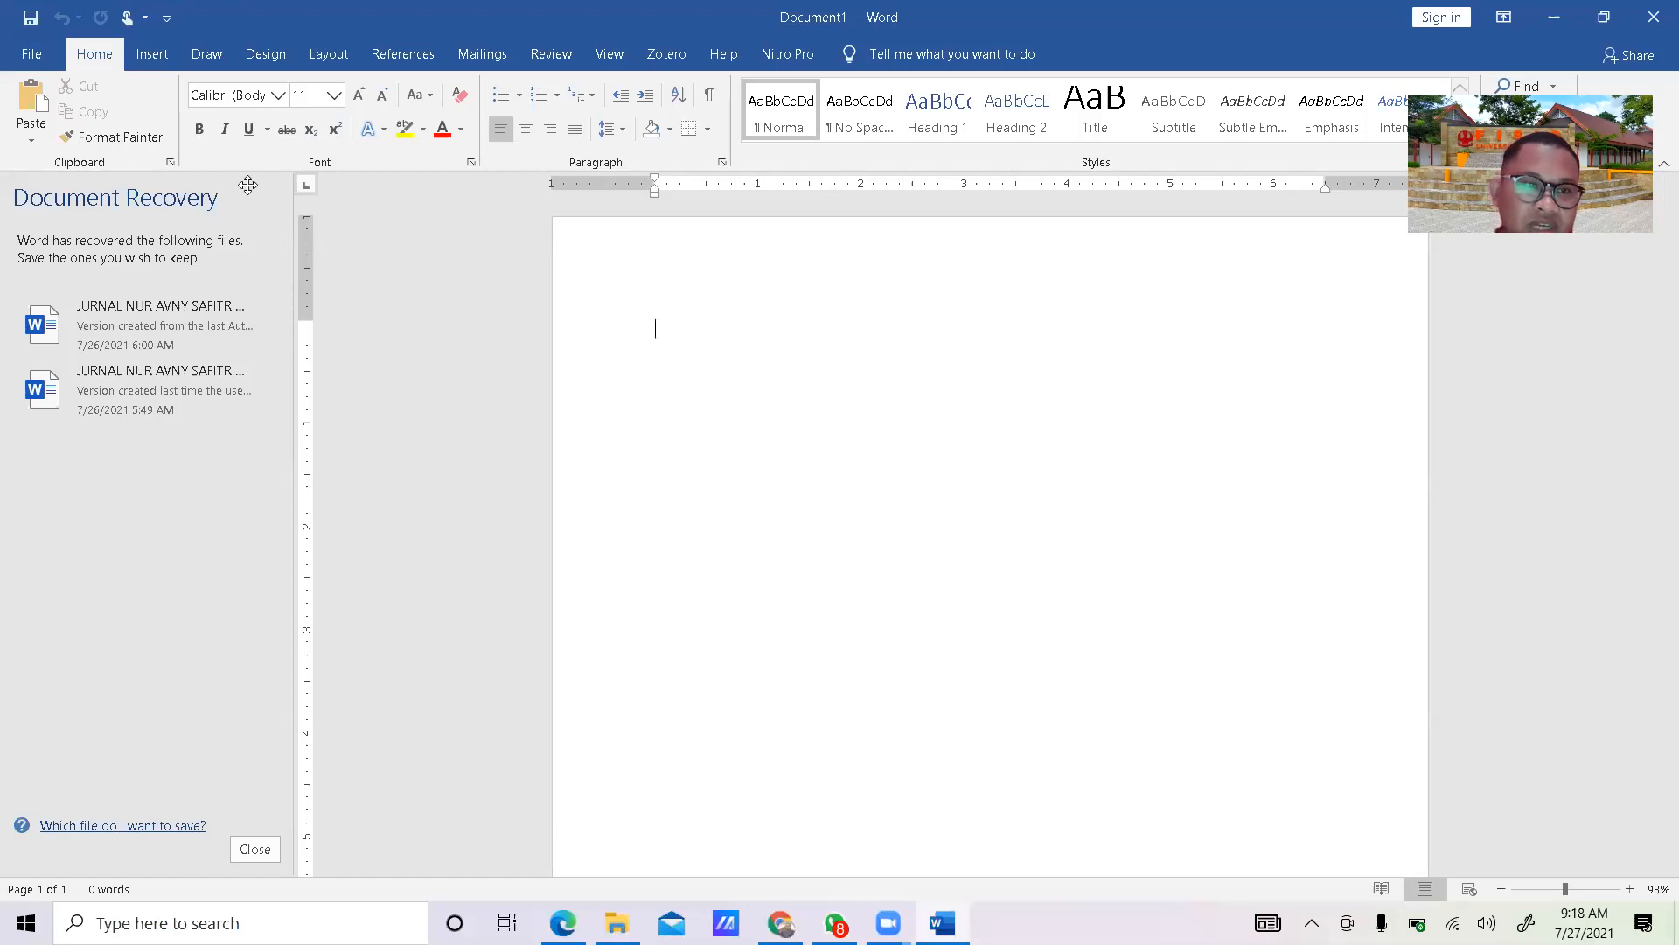
Step: Try to close the Document Recovery pane, then cancel the prompt about recovered files
{"action": "left_click", "coordinate": [254, 849]}
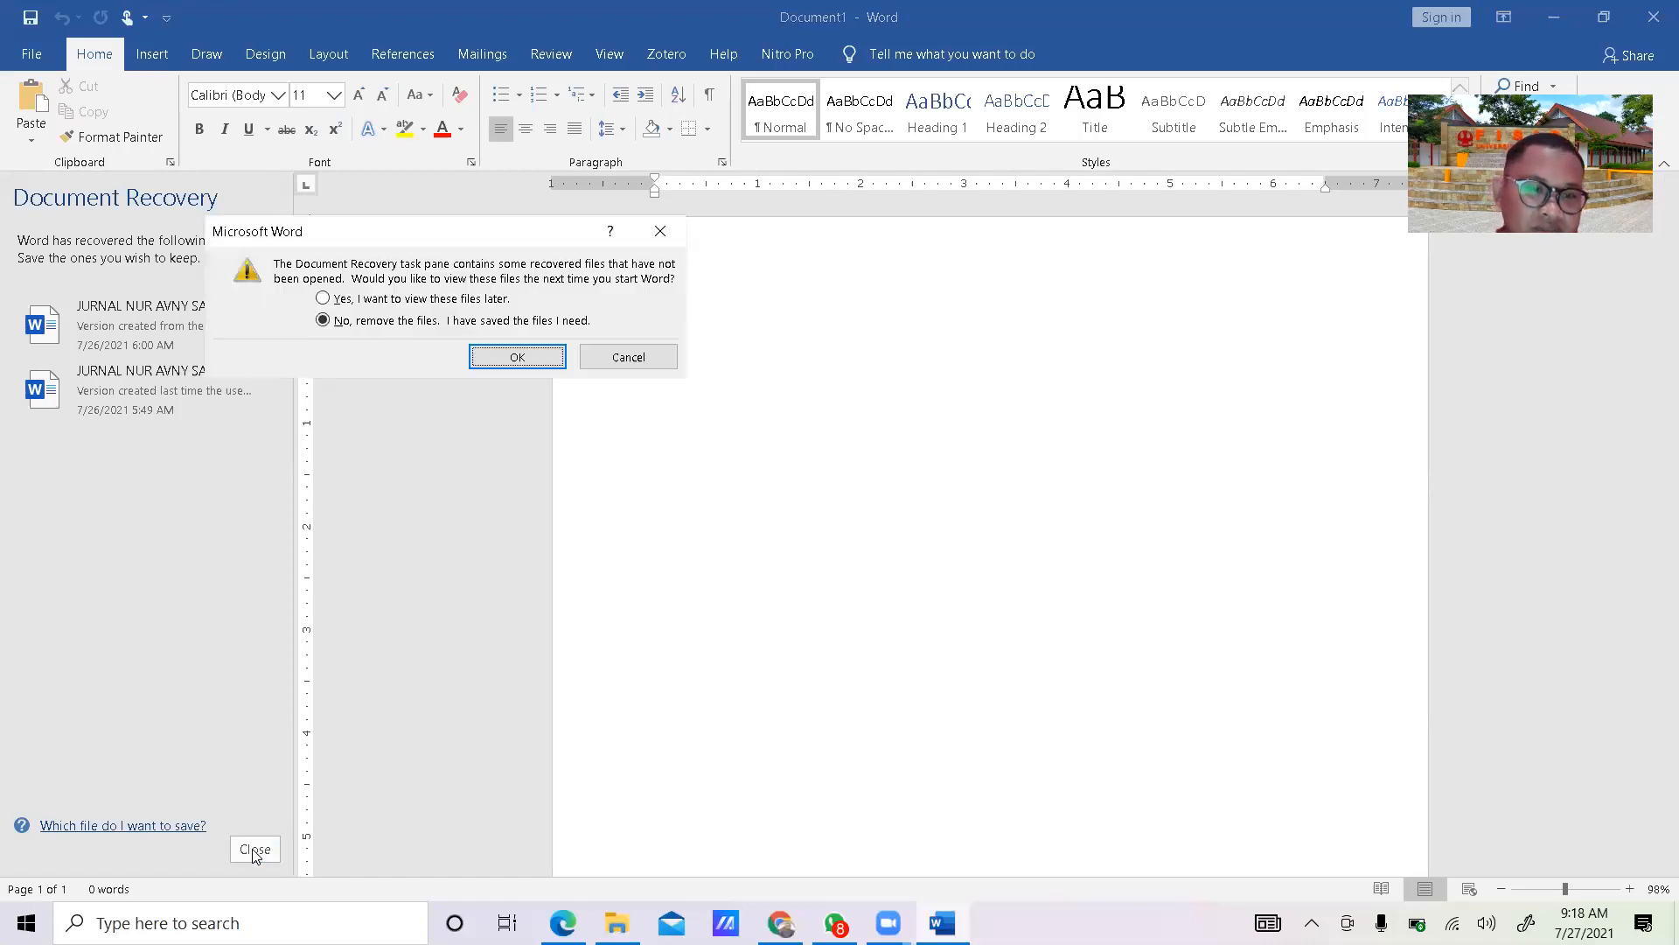
{"action": "left_click", "coordinate": [661, 229]}
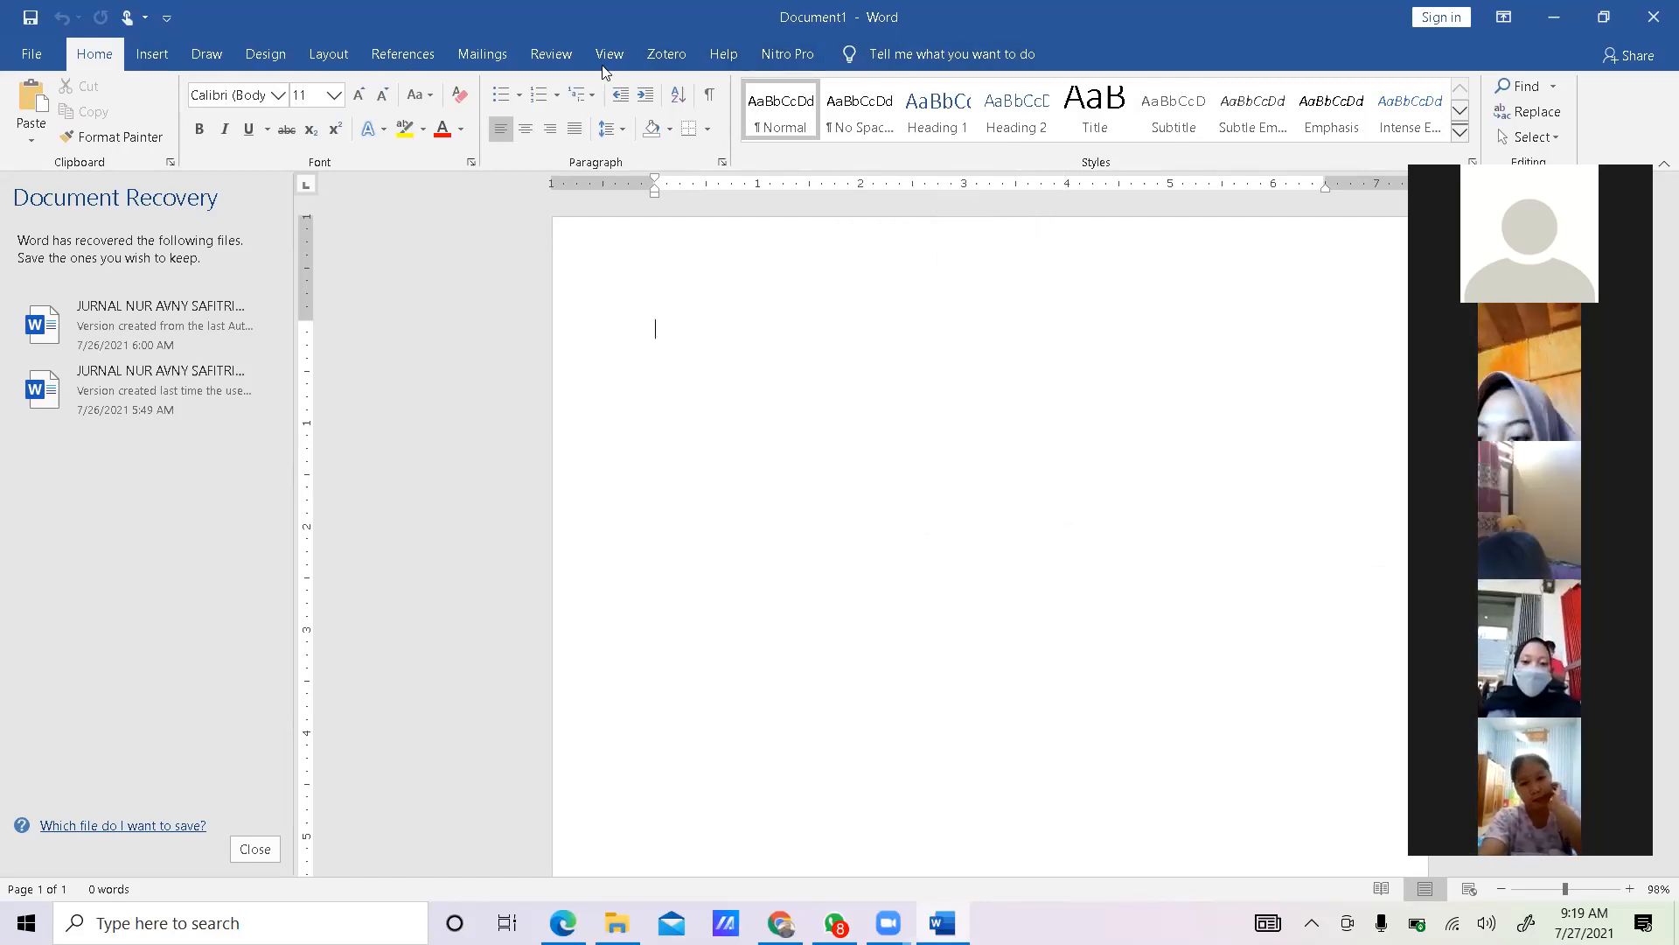
Step: Open the Word options and examine the active, inactive and disabled add-ins for the Zotero entry
{"action": "left_click", "coordinate": [31, 56]}
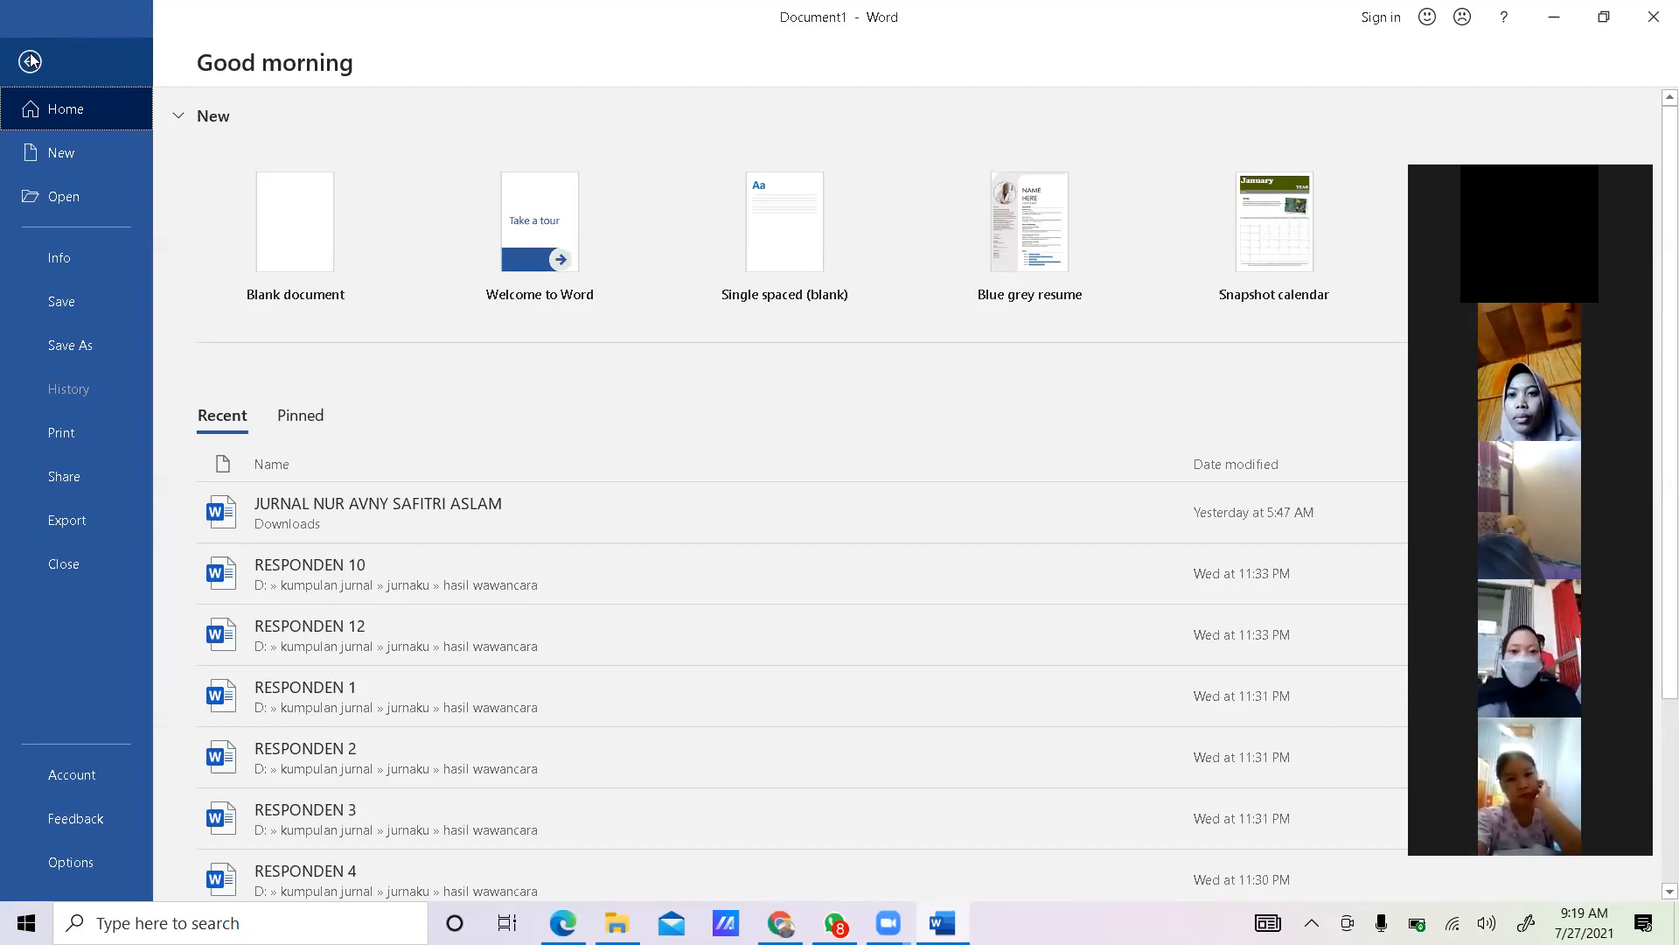
{"action": "left_click", "coordinate": [68, 866]}
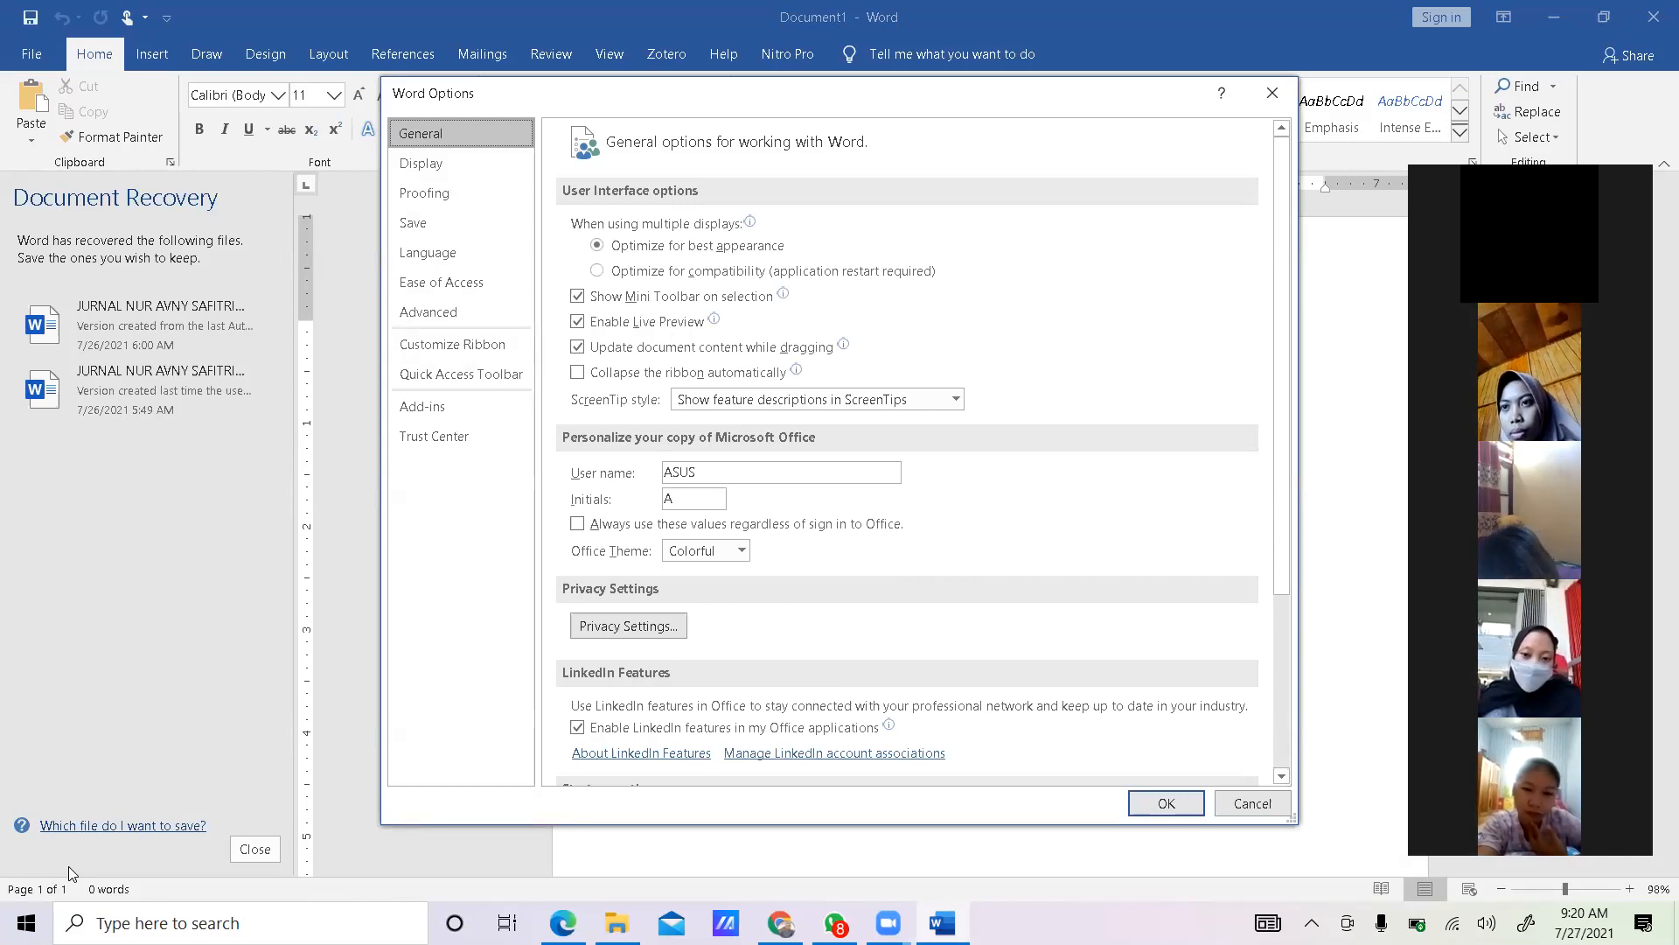
{"action": "left_click", "coordinate": [463, 403]}
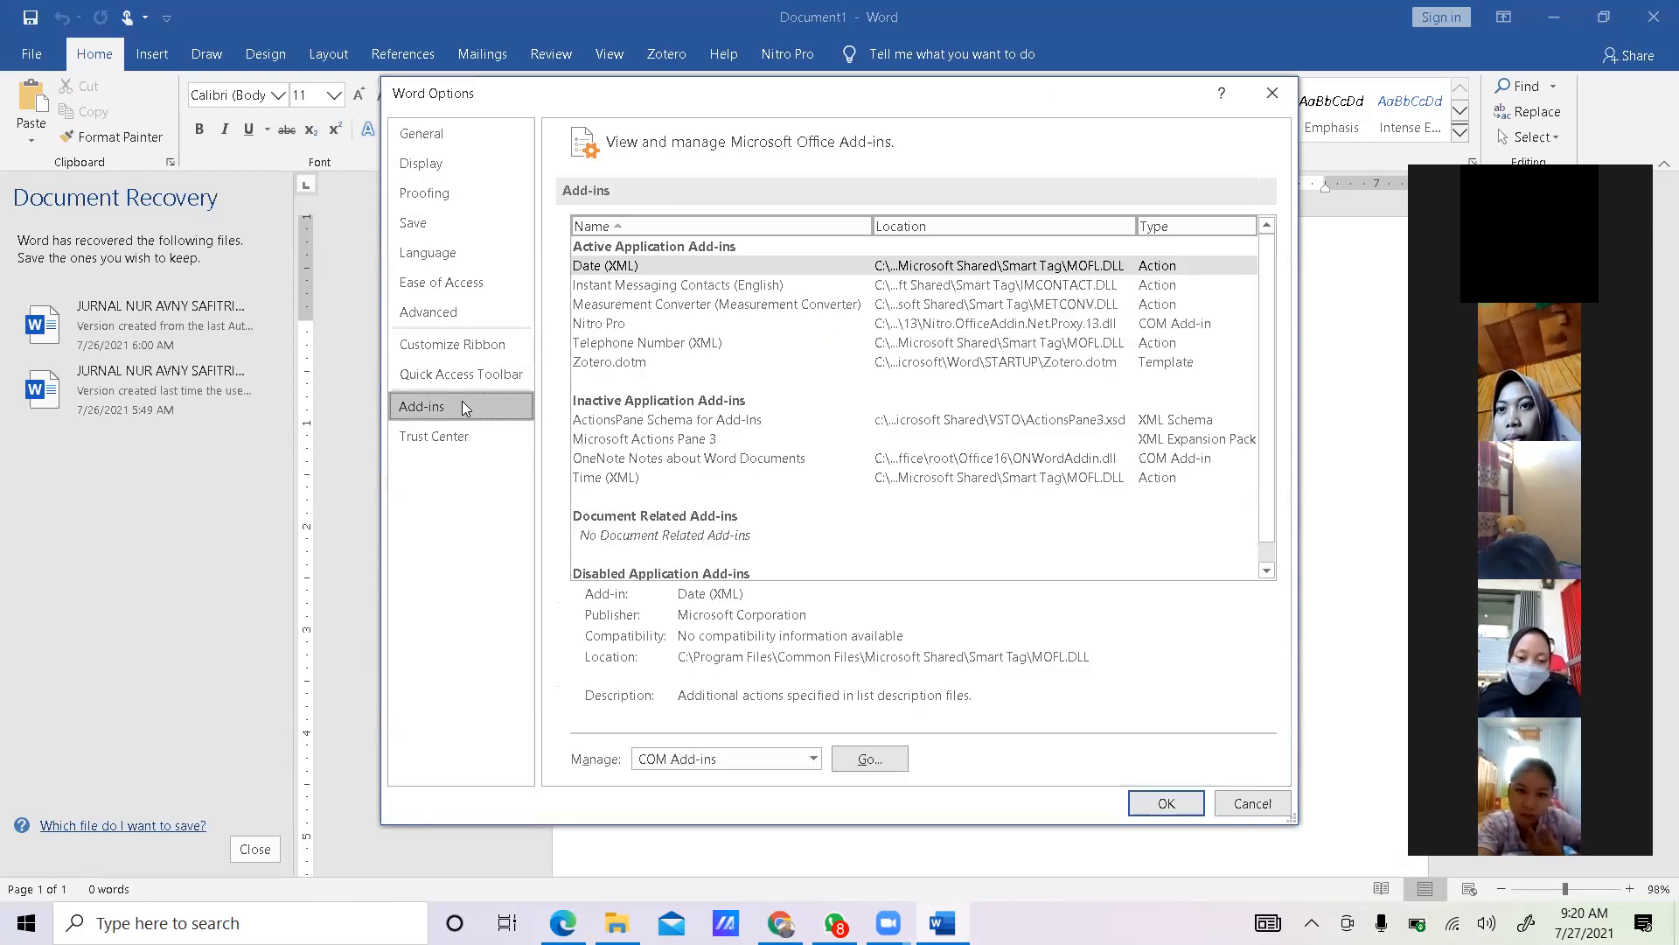
{"action": "scroll", "coordinate": [831, 416], "scroll_direction": "down", "scroll_amount": 1}
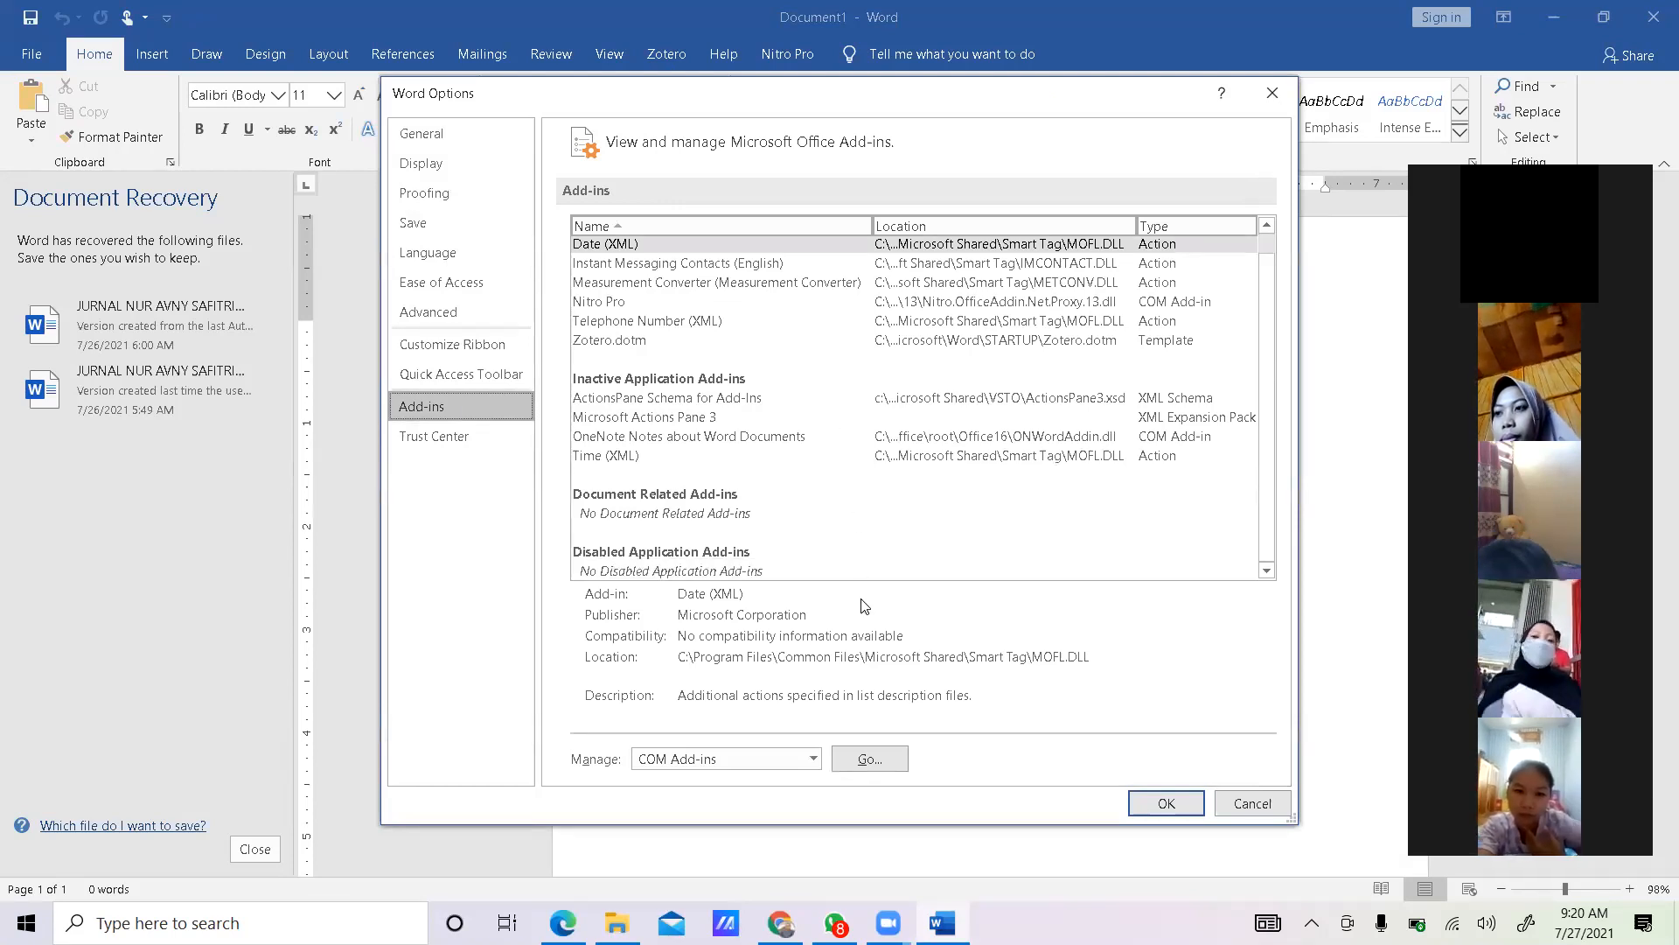
{"action": "scroll", "coordinate": [885, 494], "scroll_direction": "up", "scroll_amount": 1}
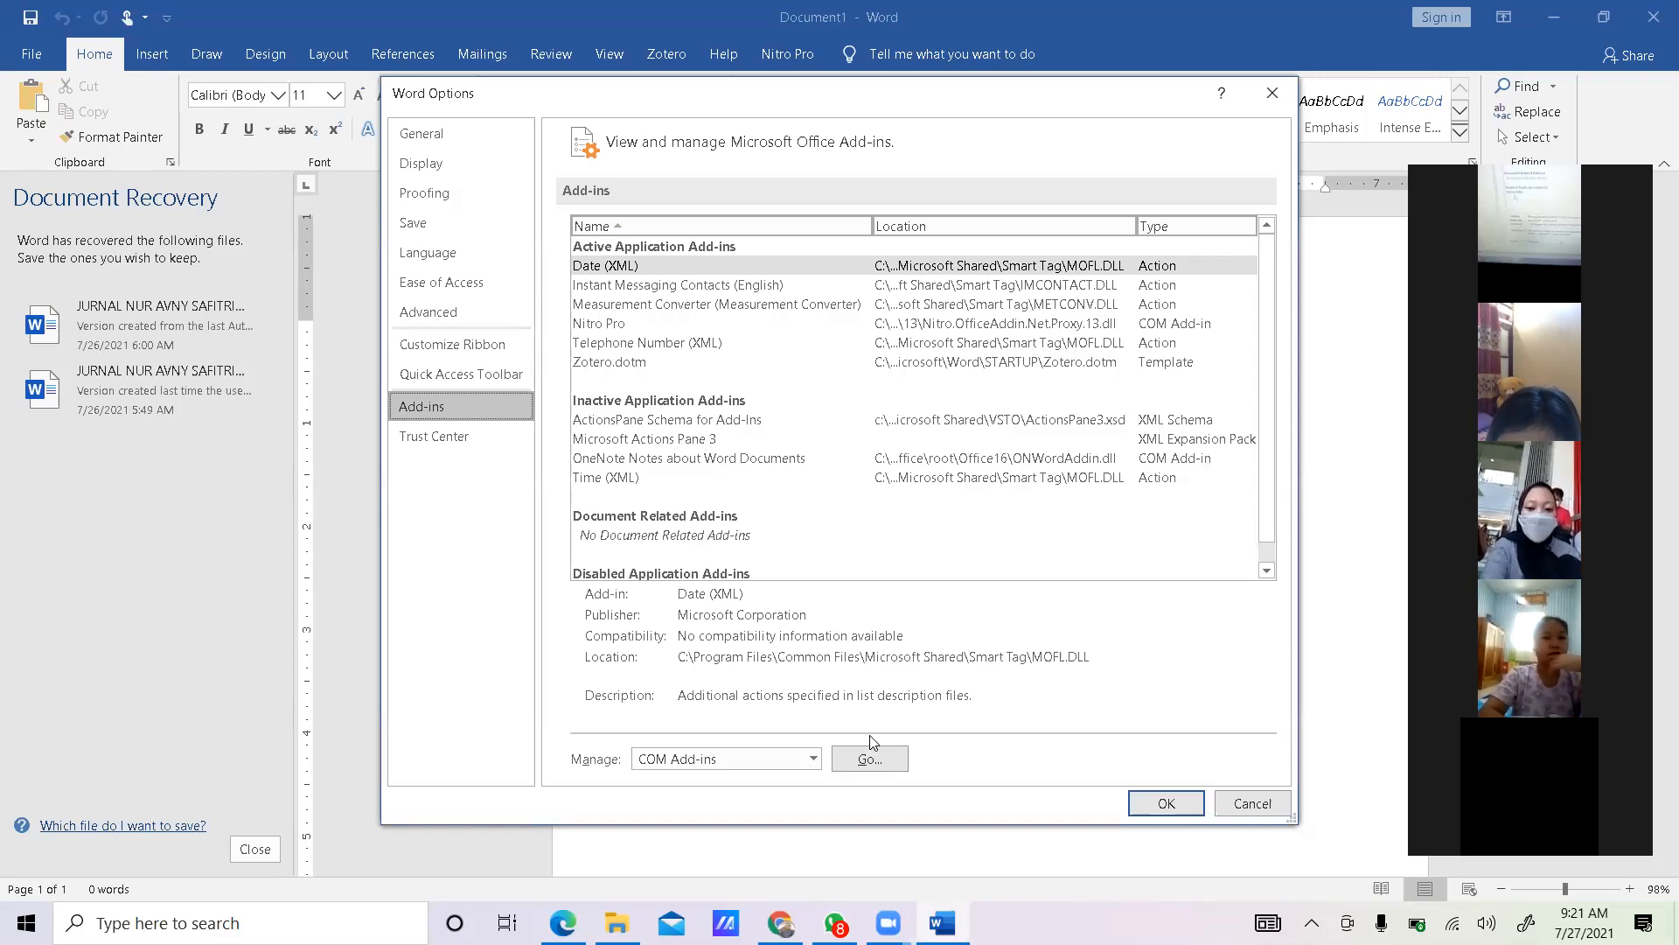
Step: View the add-in types that can be managed, check the available COM Add-ins, and accept the dialog
{"action": "left_click", "coordinate": [813, 761]}
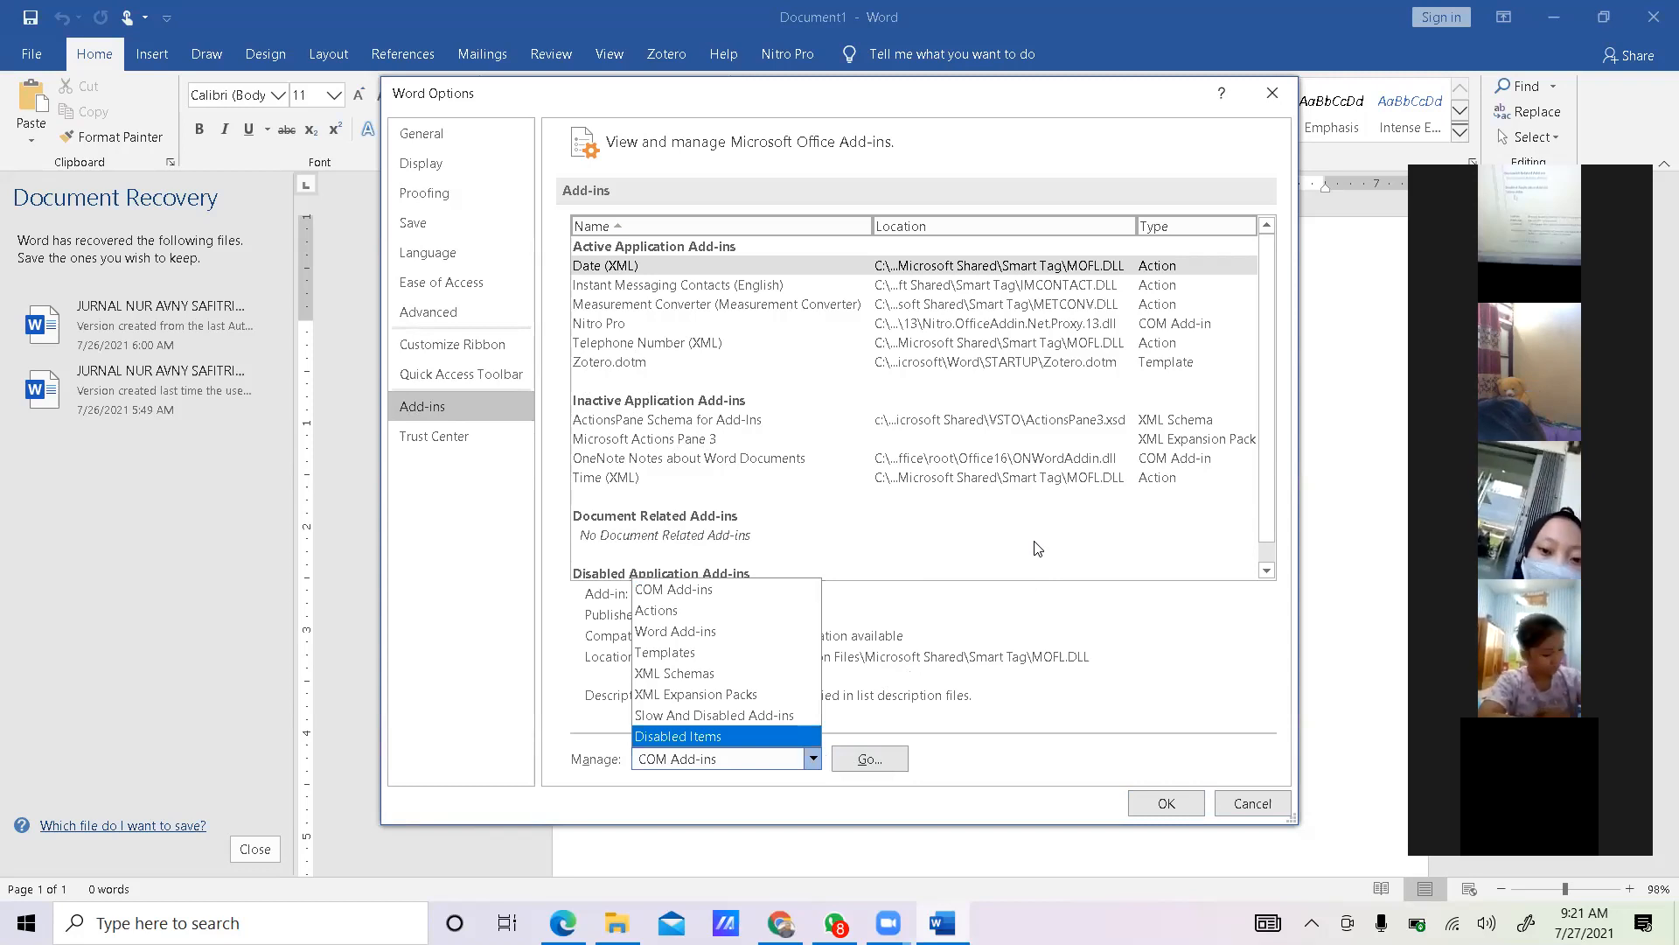
{"action": "left_click", "coordinate": [1019, 561]}
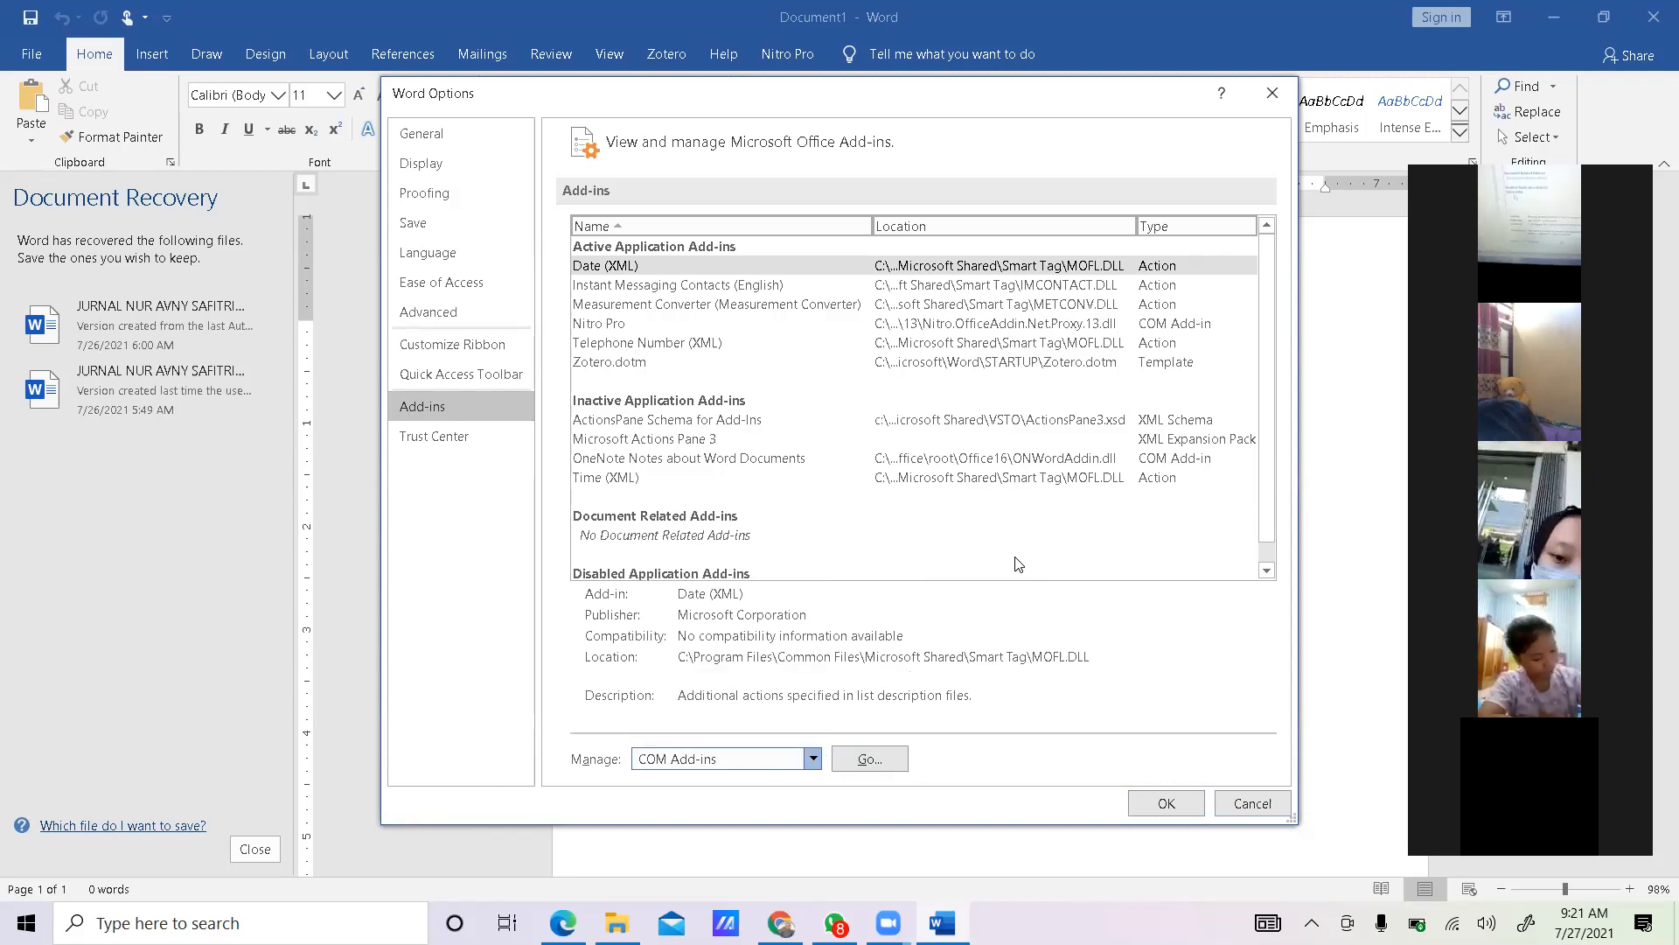
{"action": "left_click", "coordinate": [876, 755]}
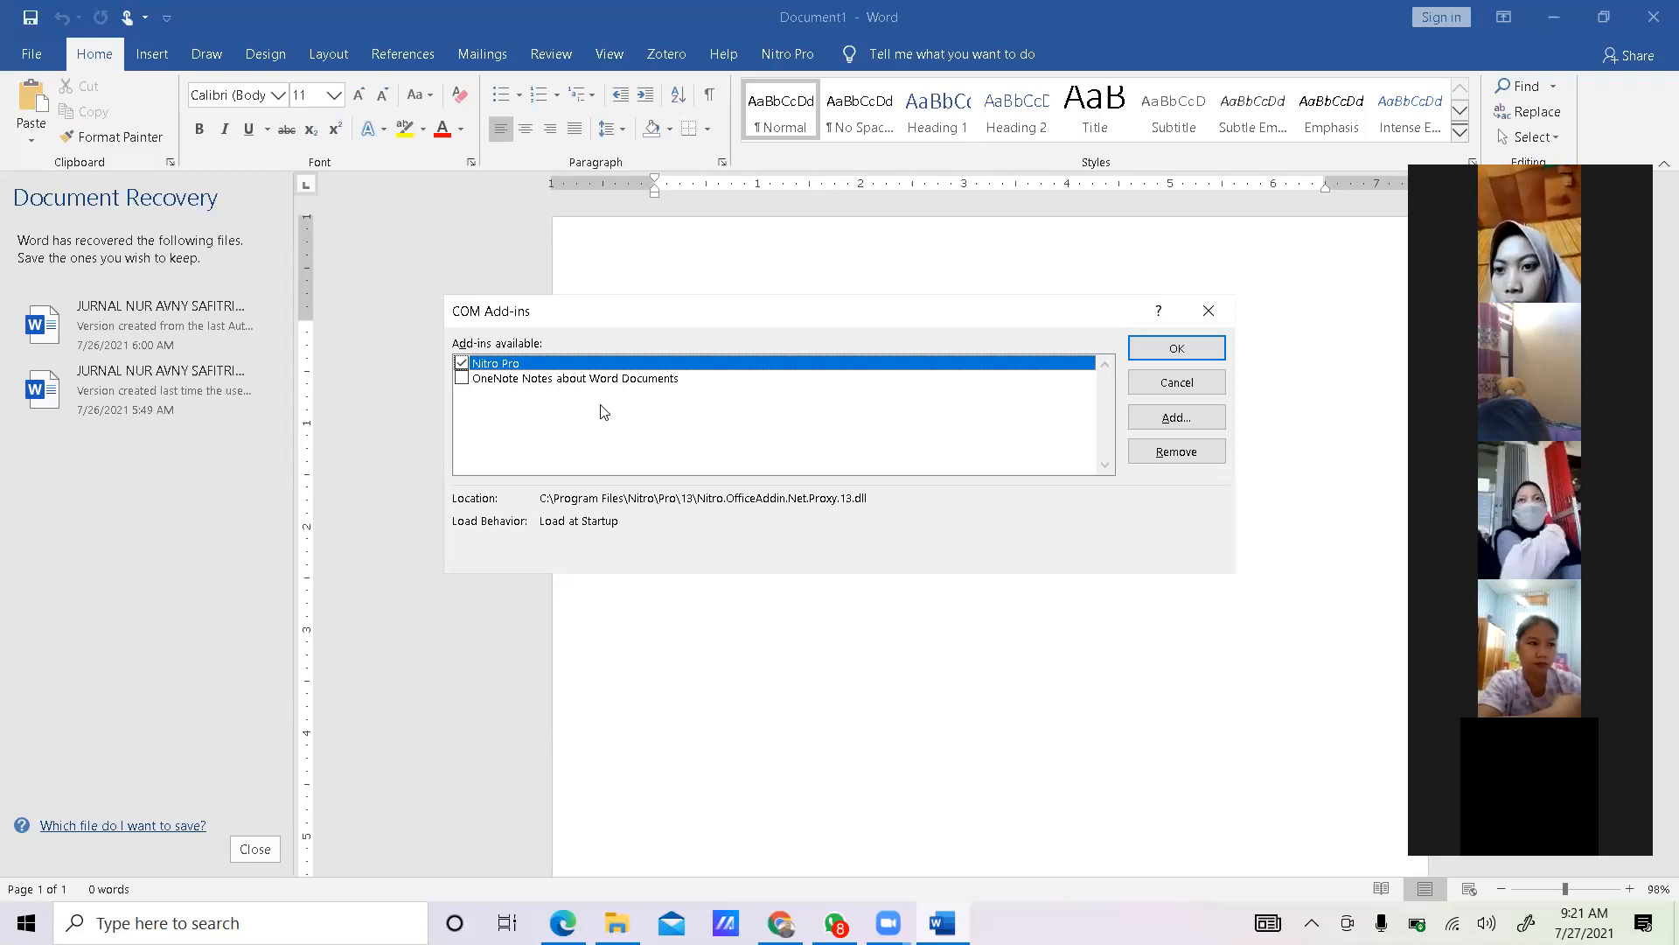
{"action": "left_click", "coordinate": [1176, 348]}
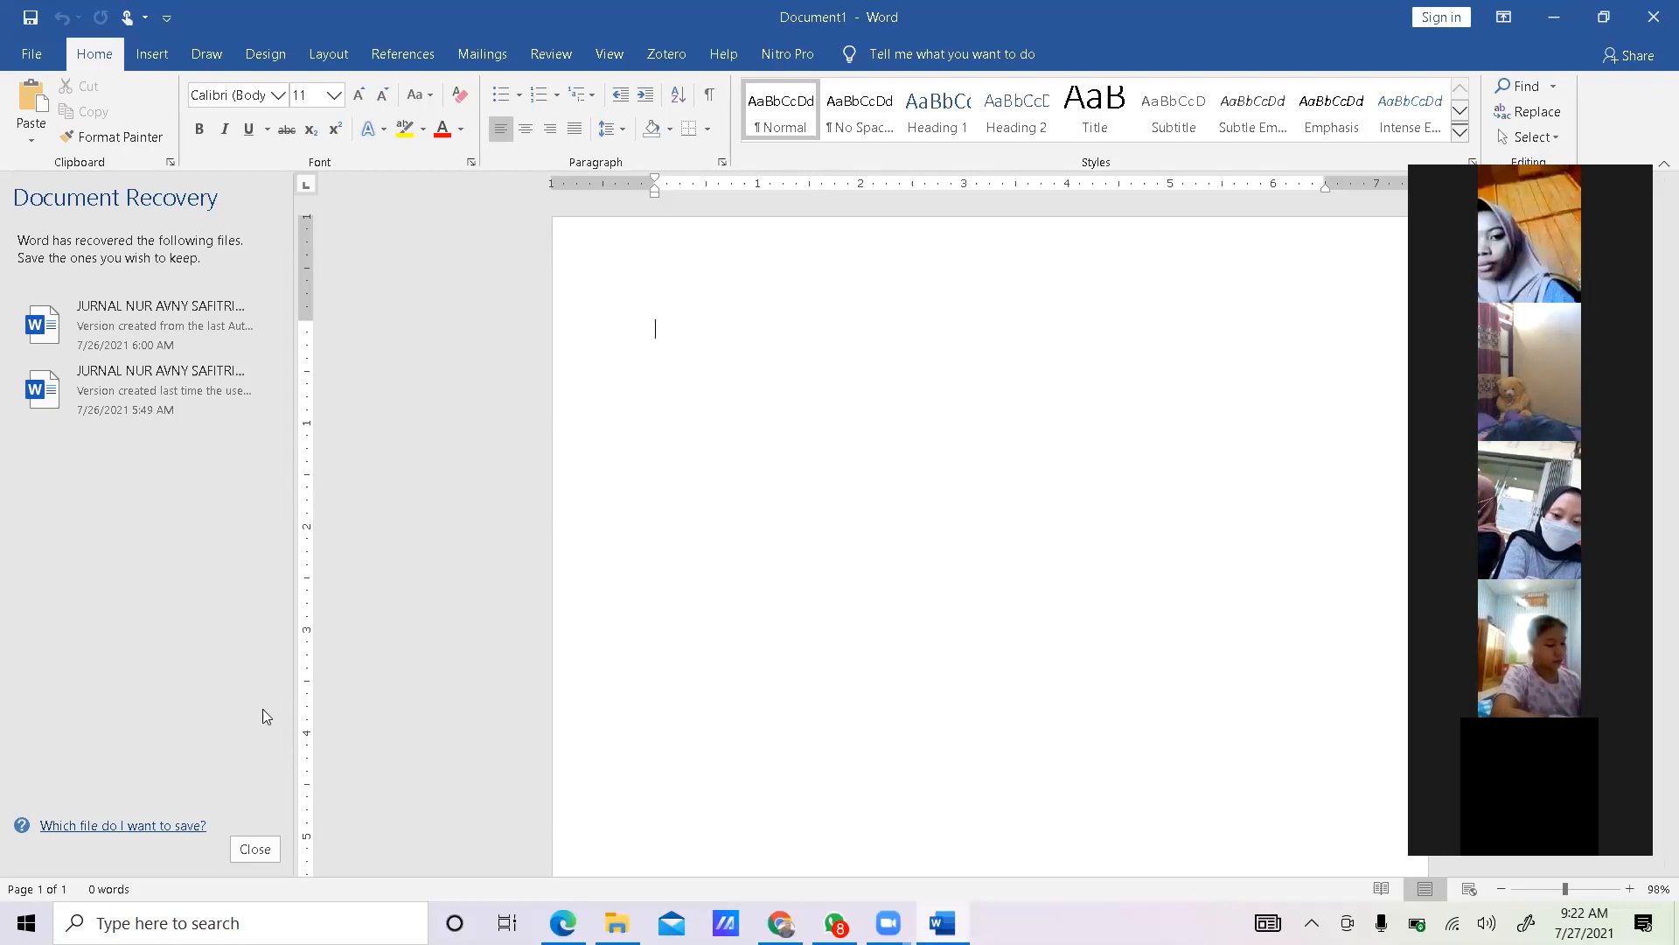
Step: Close the Document Recovery pane and choose to remove the recovered files
{"action": "left_click", "coordinate": [253, 848]}
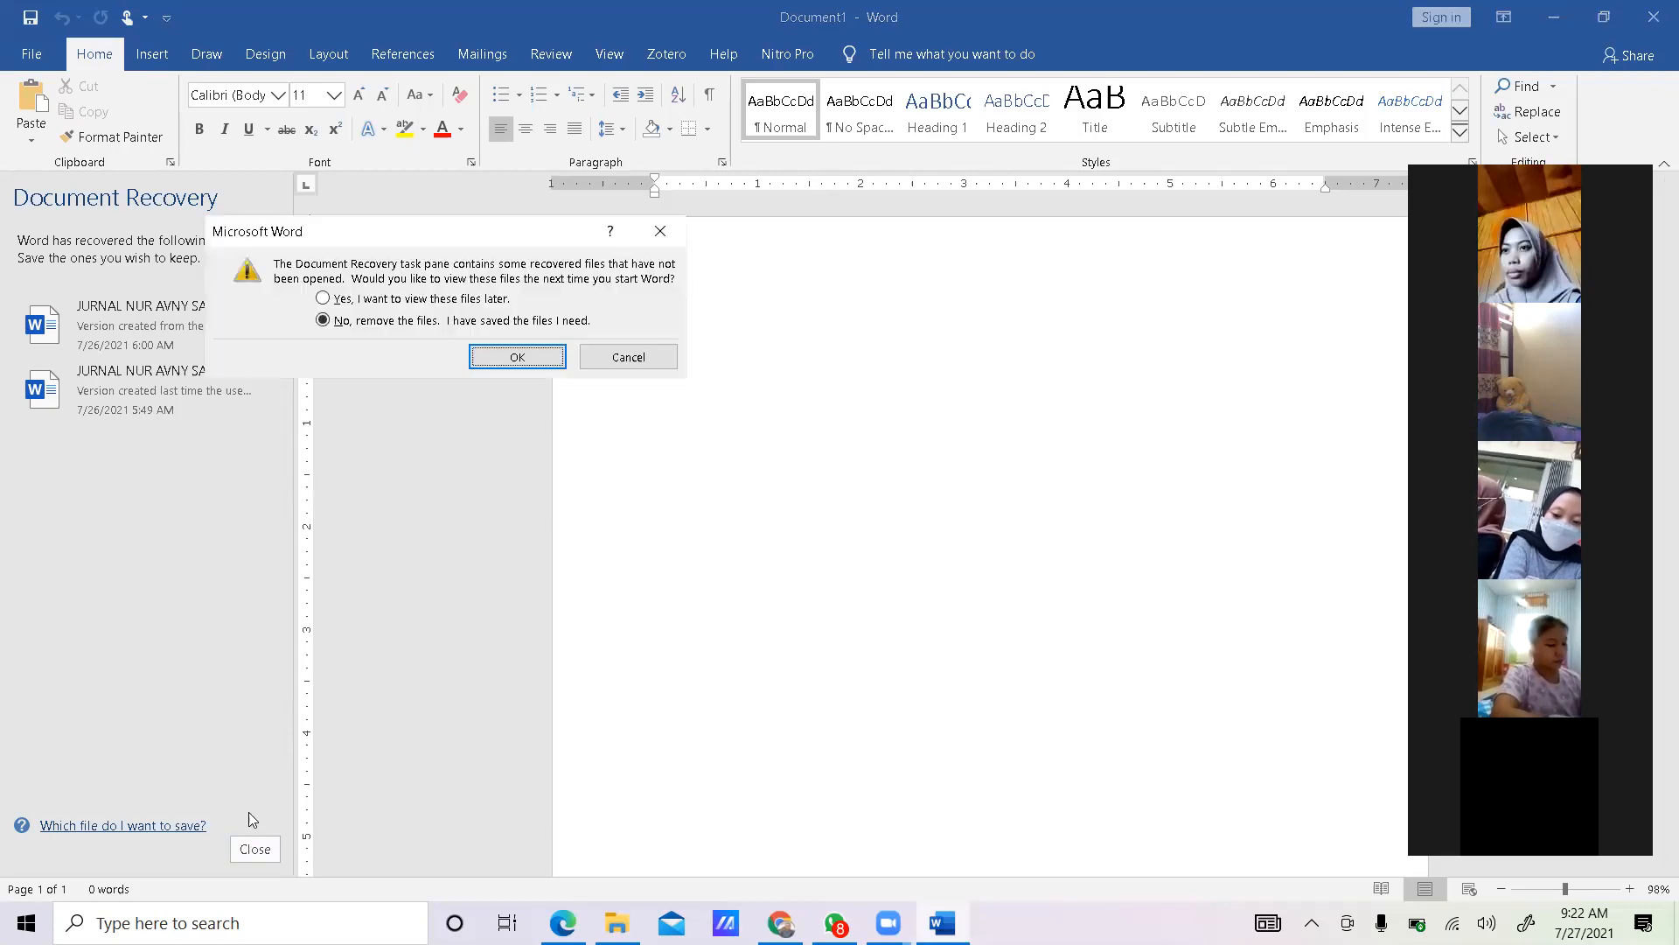
{"action": "left_click", "coordinate": [517, 359]}
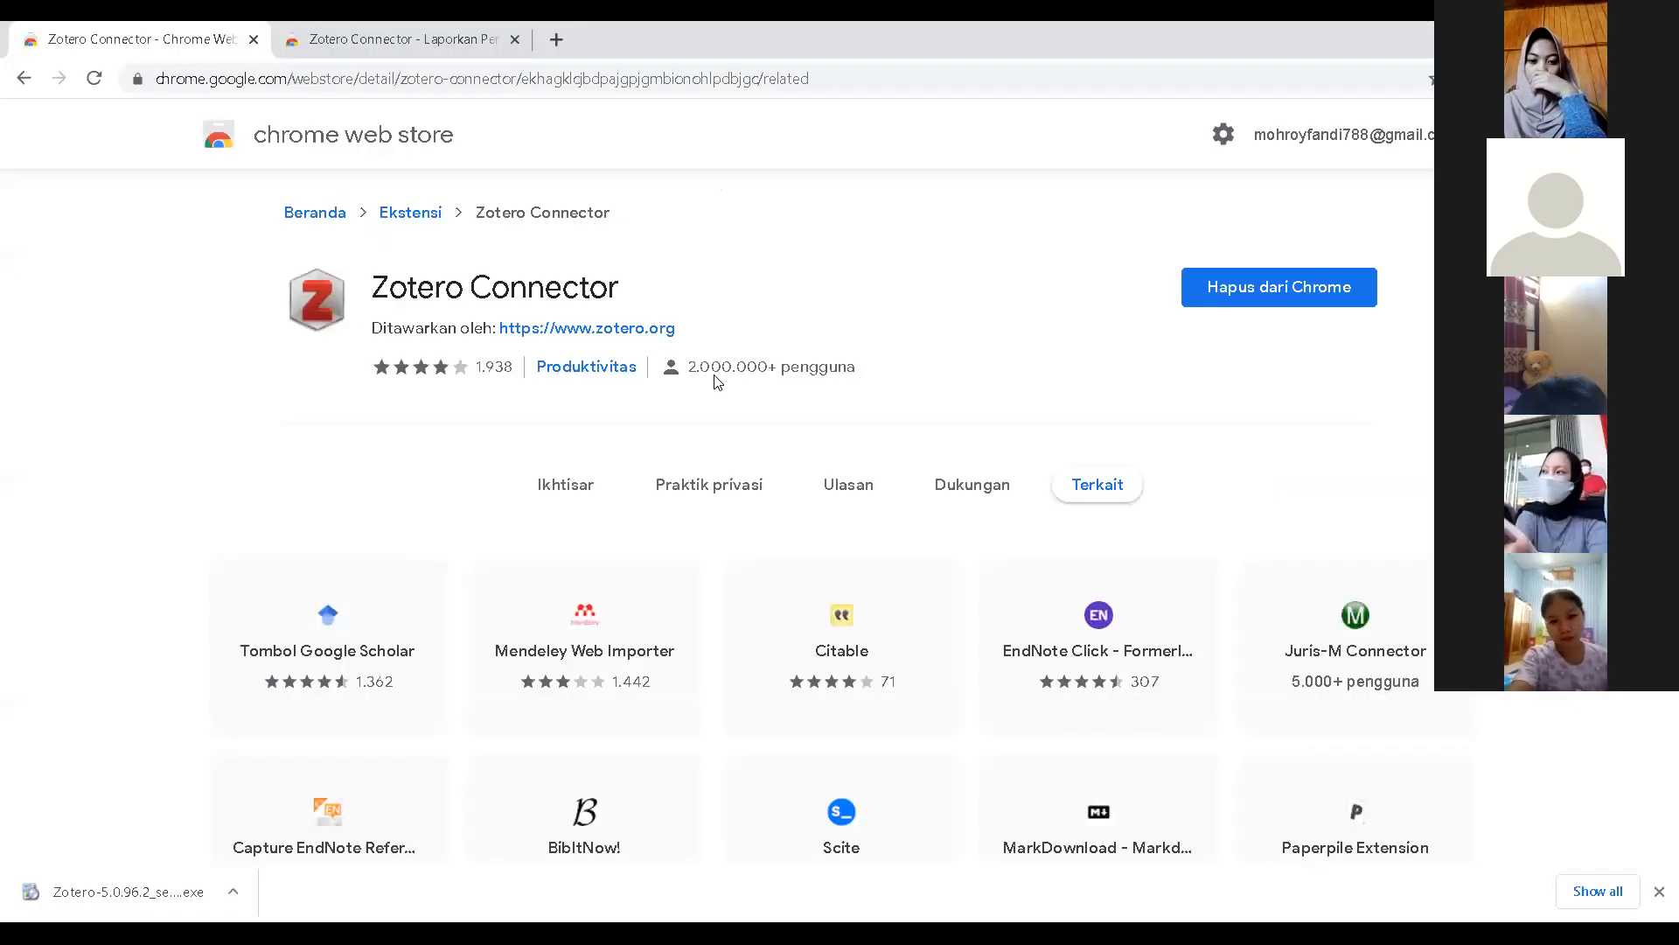
Step: Switch to Chrome and search Google in a new tab for "ruang lingkup administrasi publik"
{"action": "left_click", "coordinate": [542, 53]}
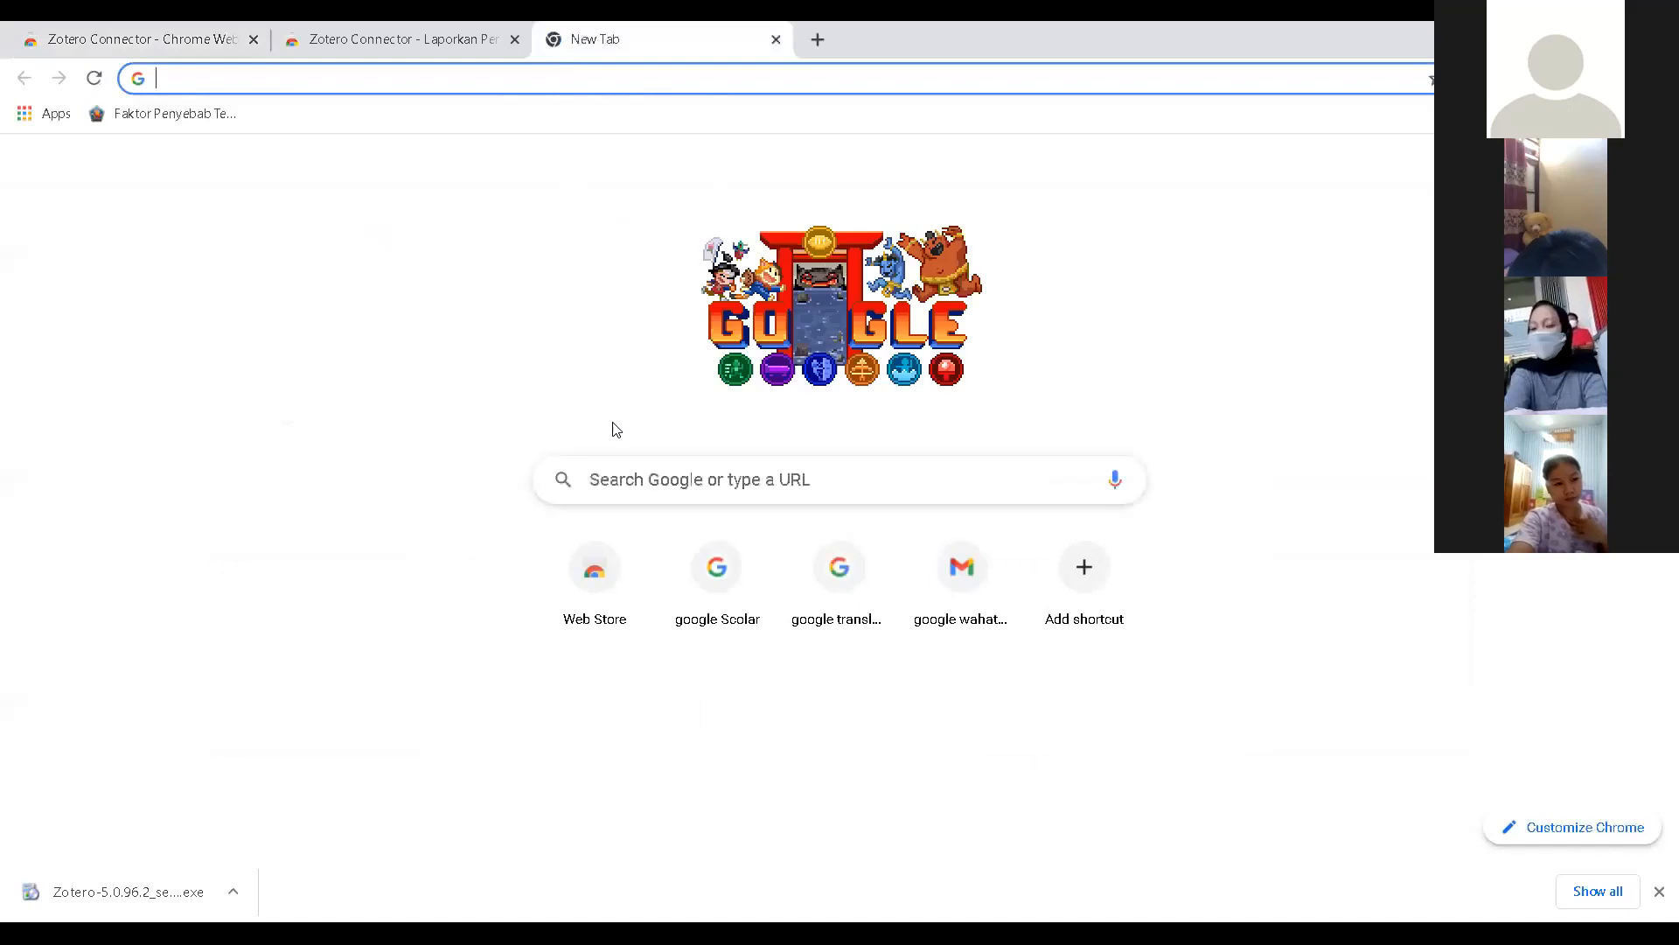
{"action": "left_click", "coordinate": [742, 476]}
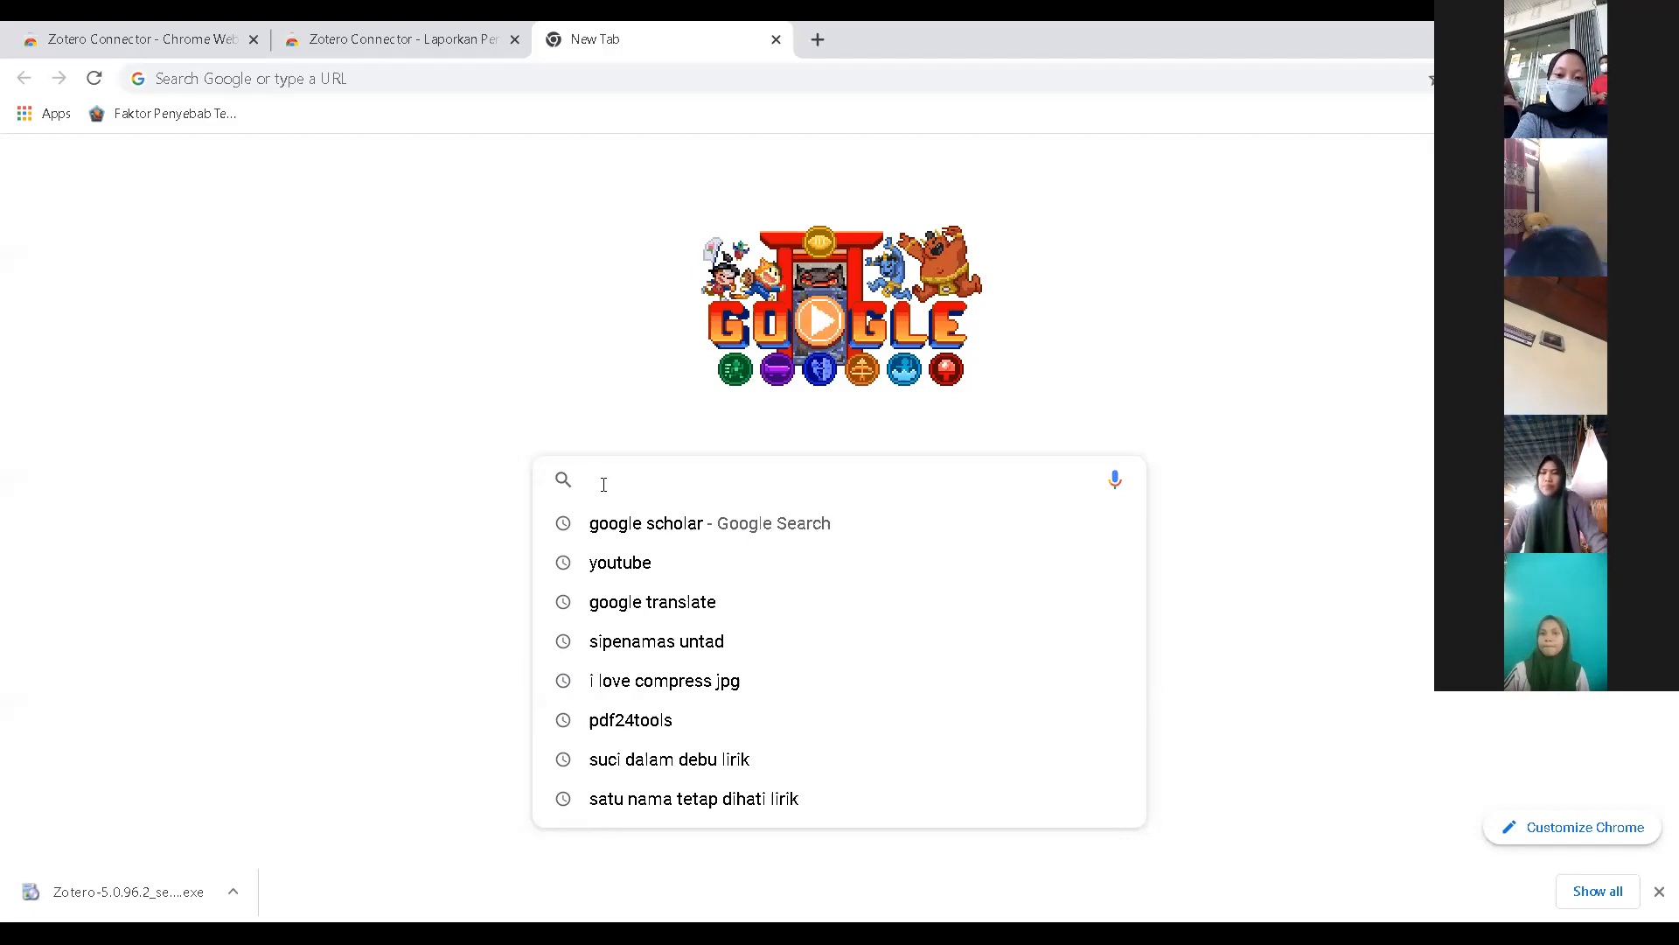
{"action": "type", "text": "ad"}
{"action": "key", "text": "BackSpace"}
{"action": "key", "text": "BackSpace"}
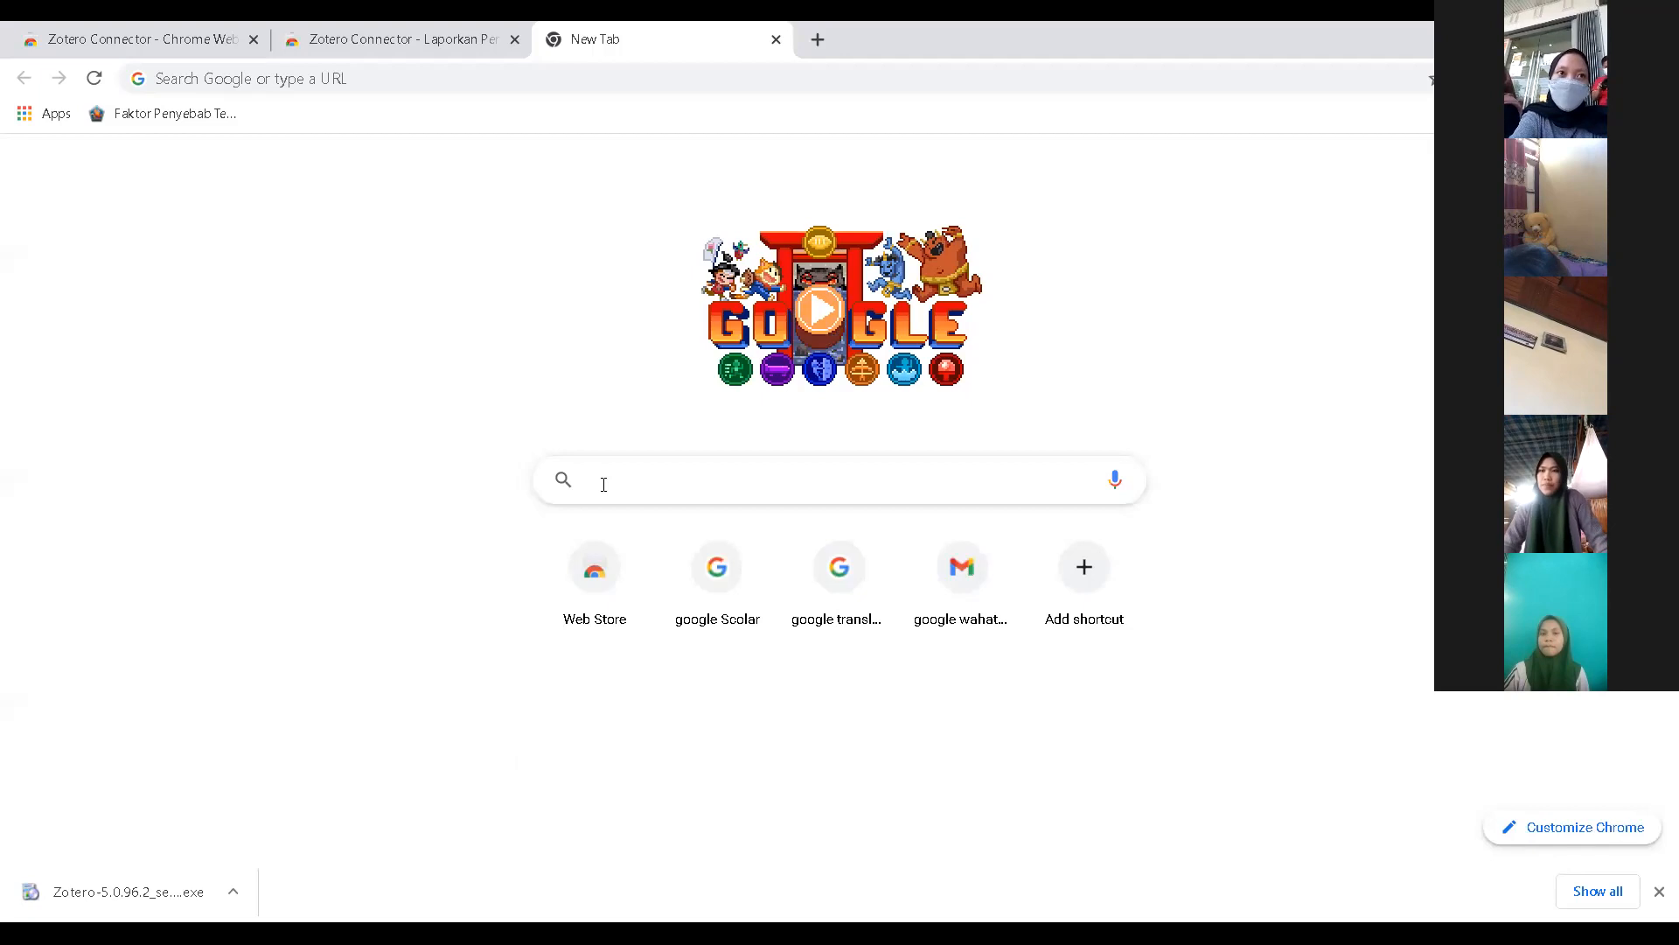
{"action": "type", "text": "ru"}
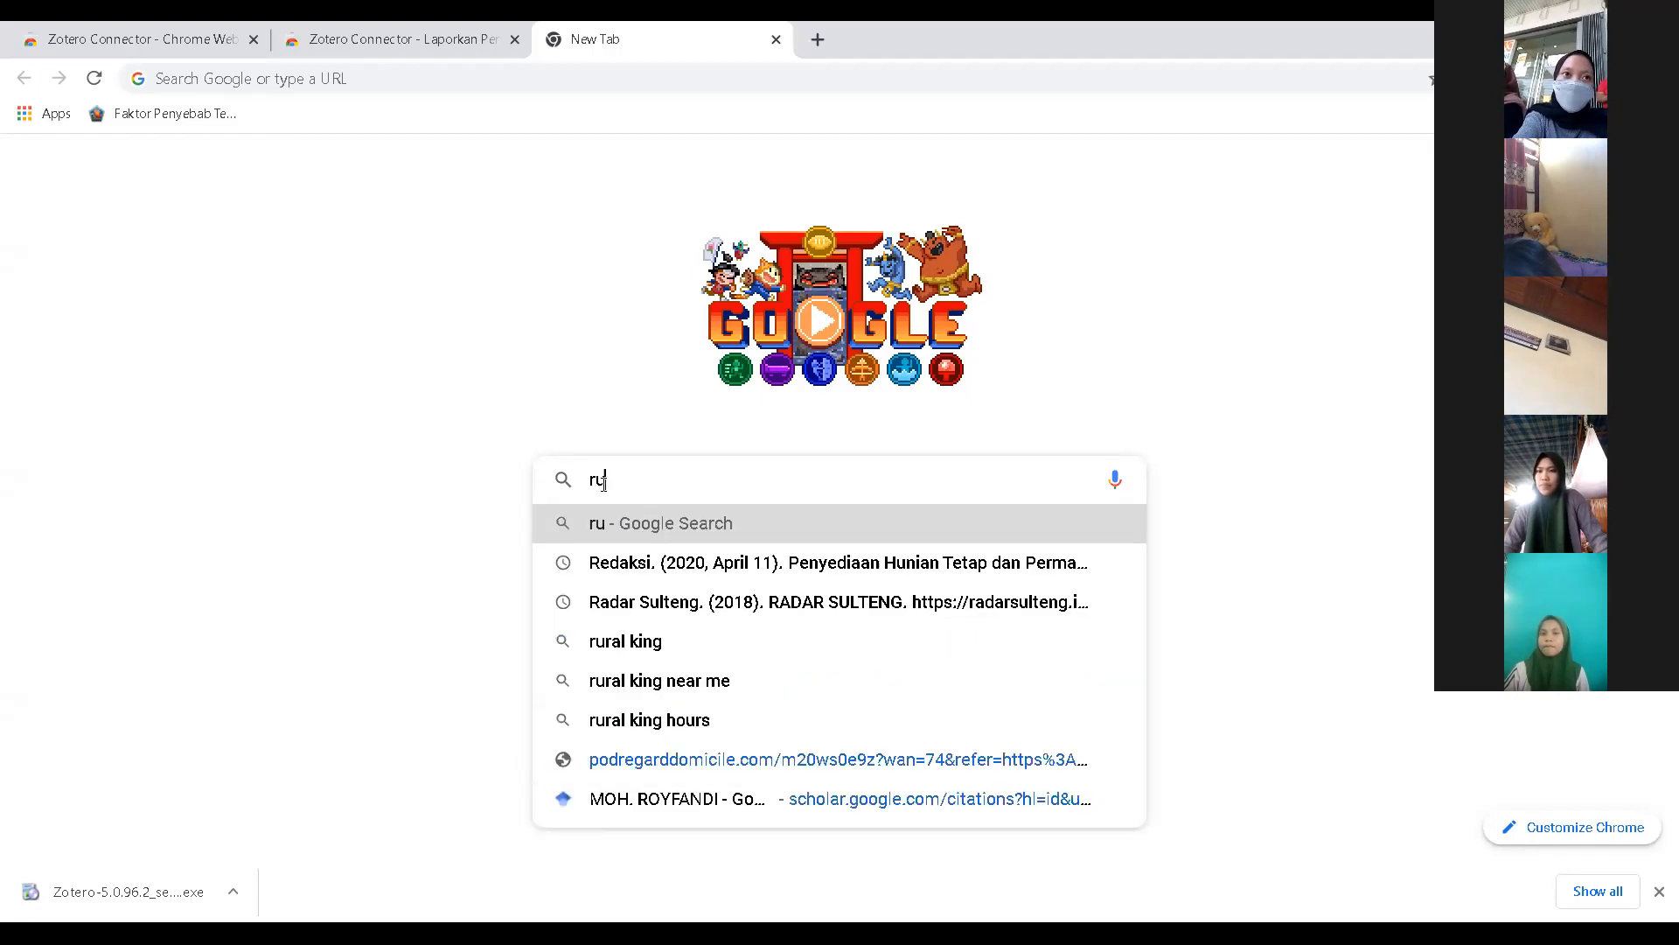
{"action": "type", "text": "ang li"}
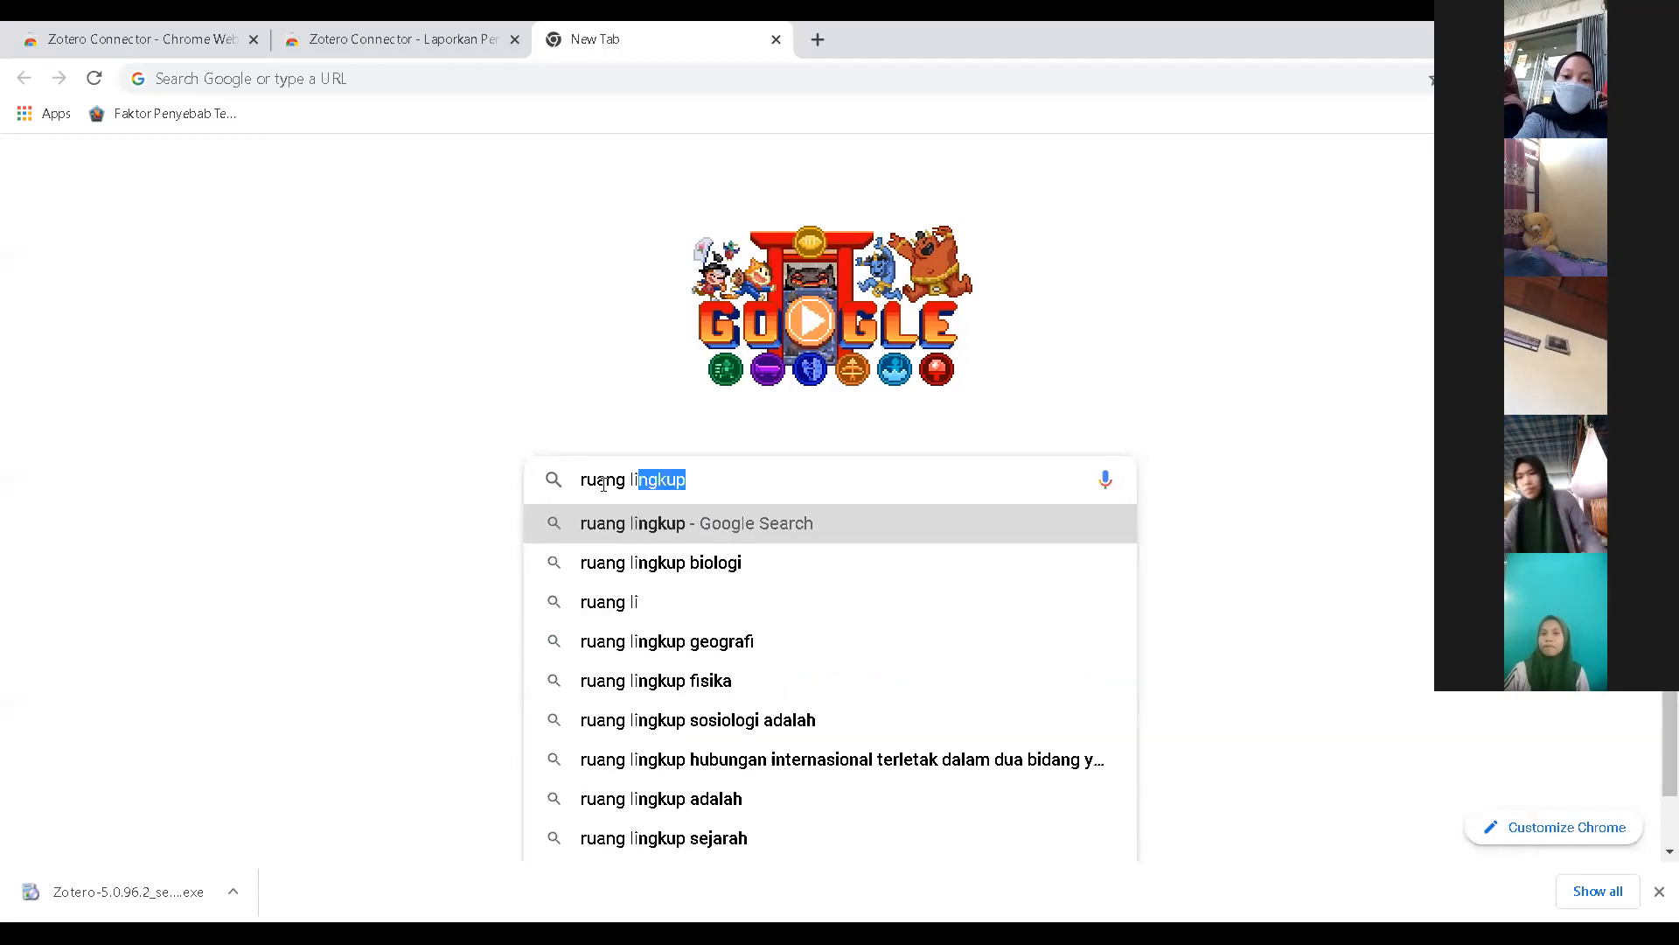
{"action": "type", "text": "ngkup "}
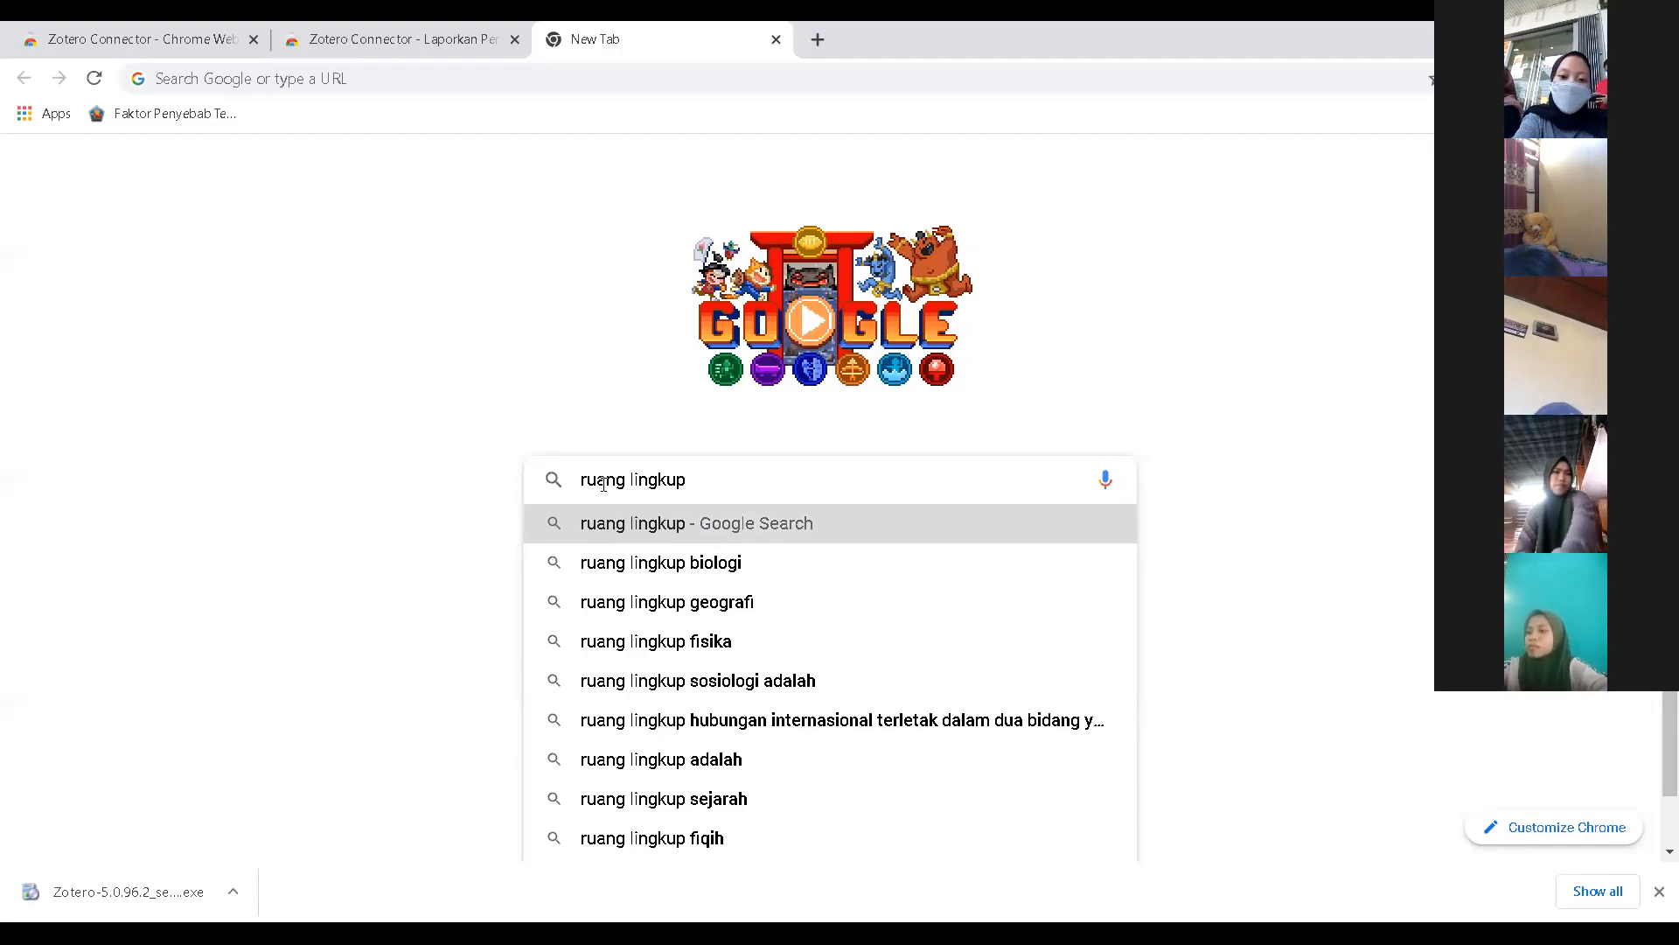
{"action": "type", "text": "admnis"}
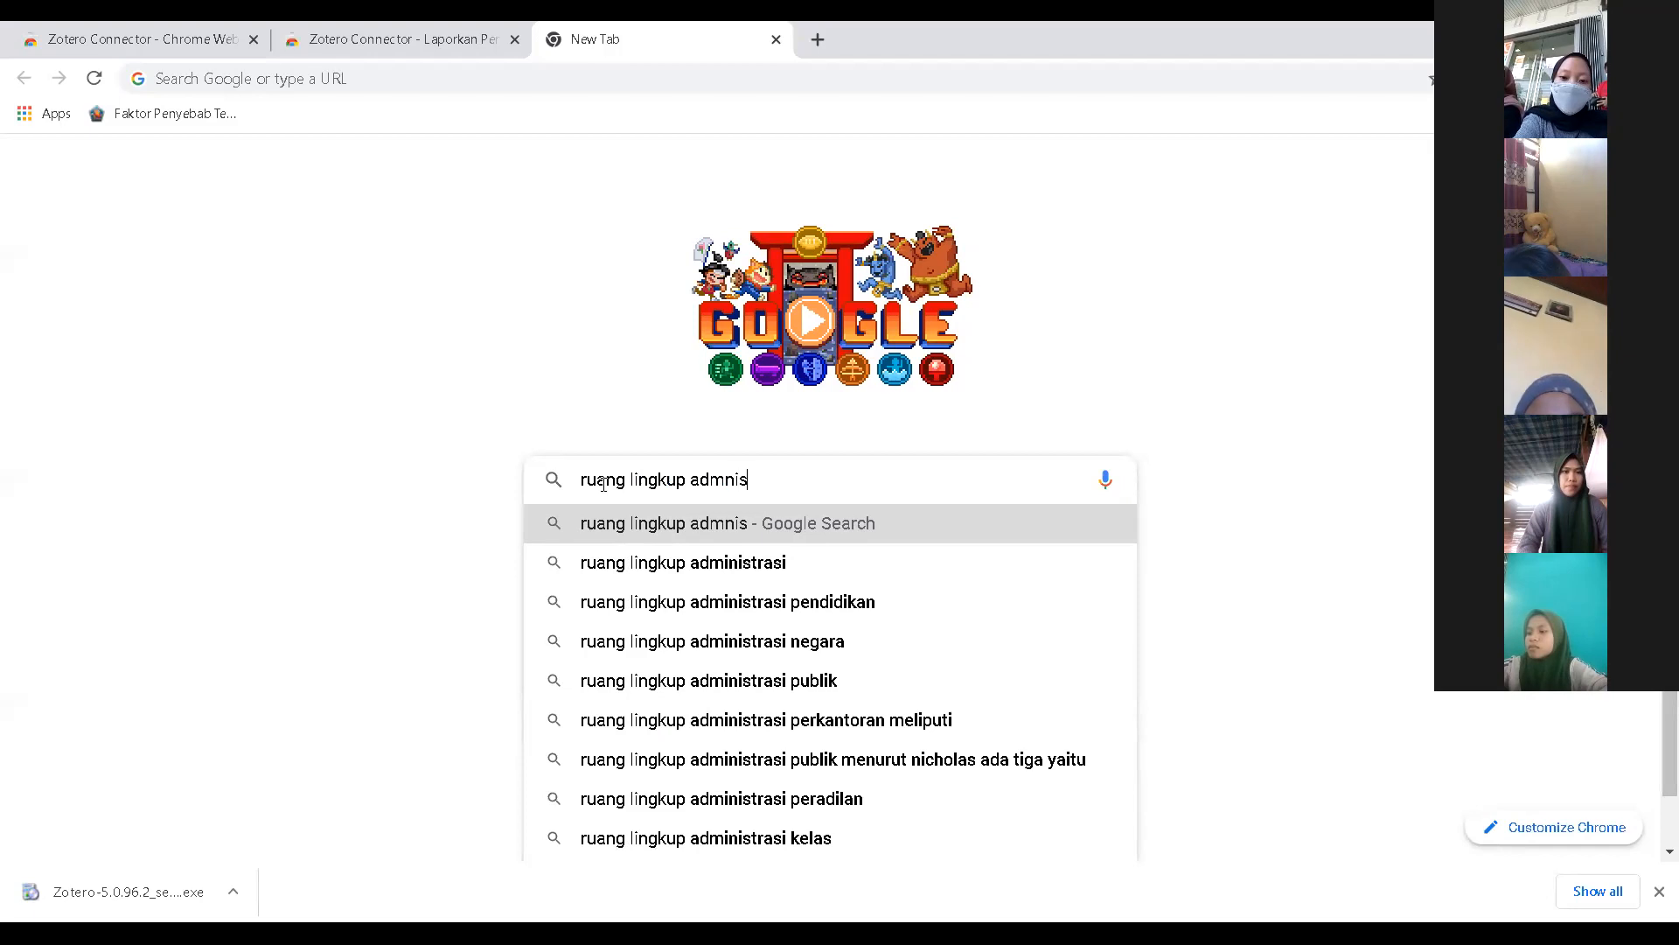
{"action": "key", "text": "BackSpace"}
{"action": "key", "text": "BackSpace"}
{"action": "key", "text": "BackSpace"}
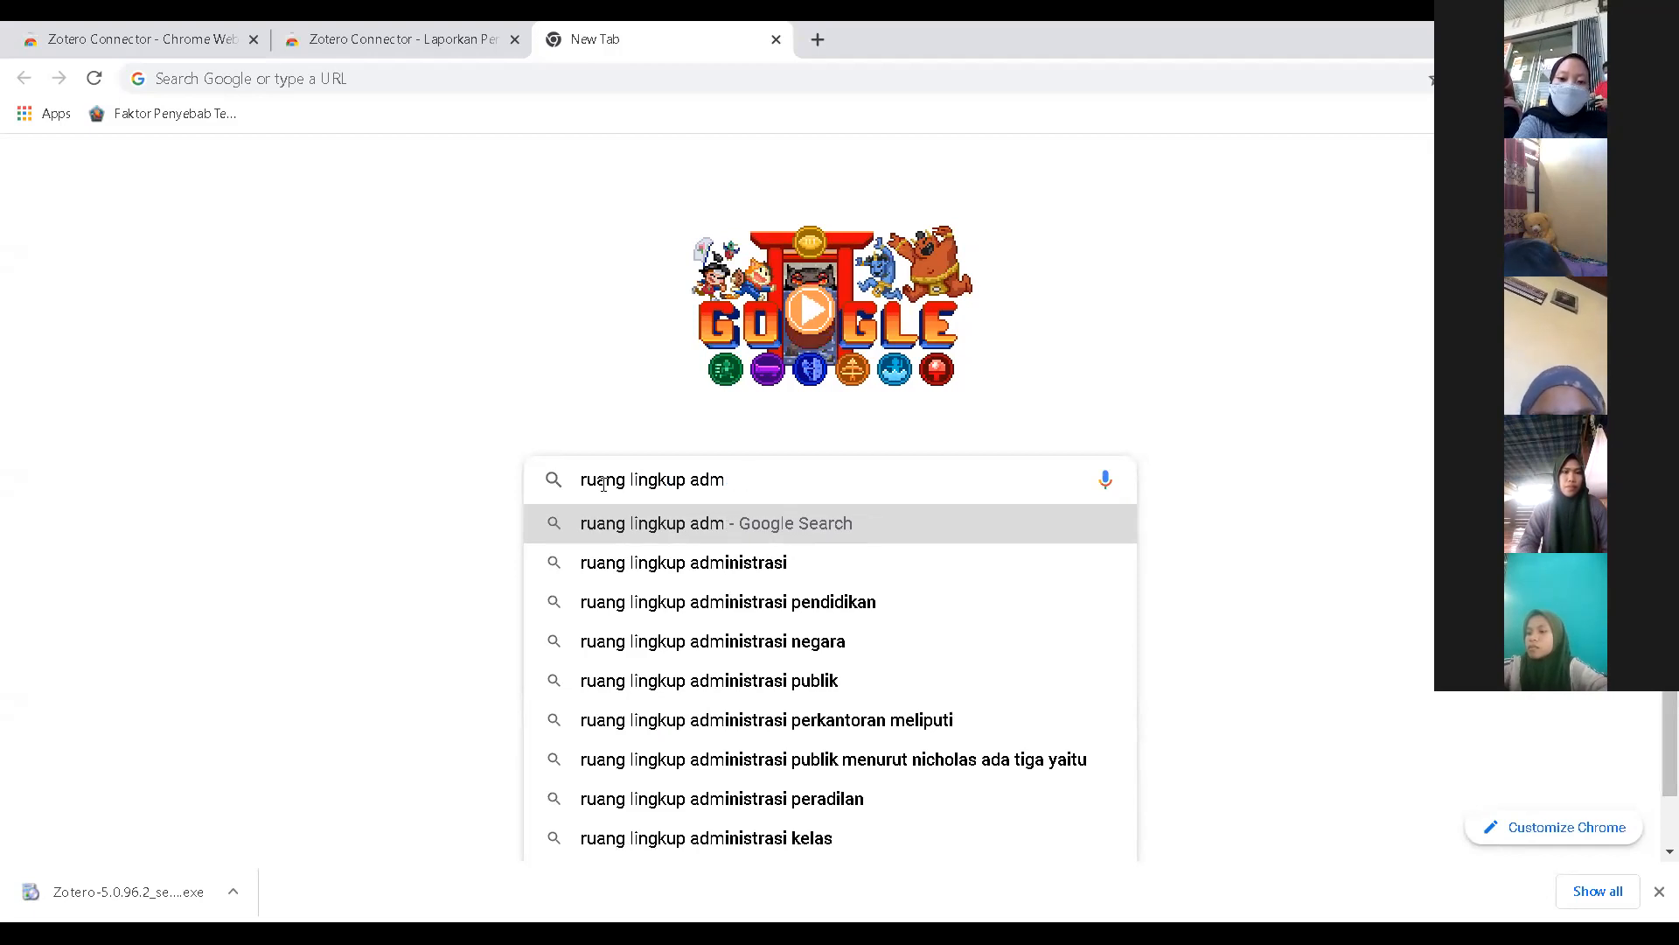
{"action": "type", "text": "inis"}
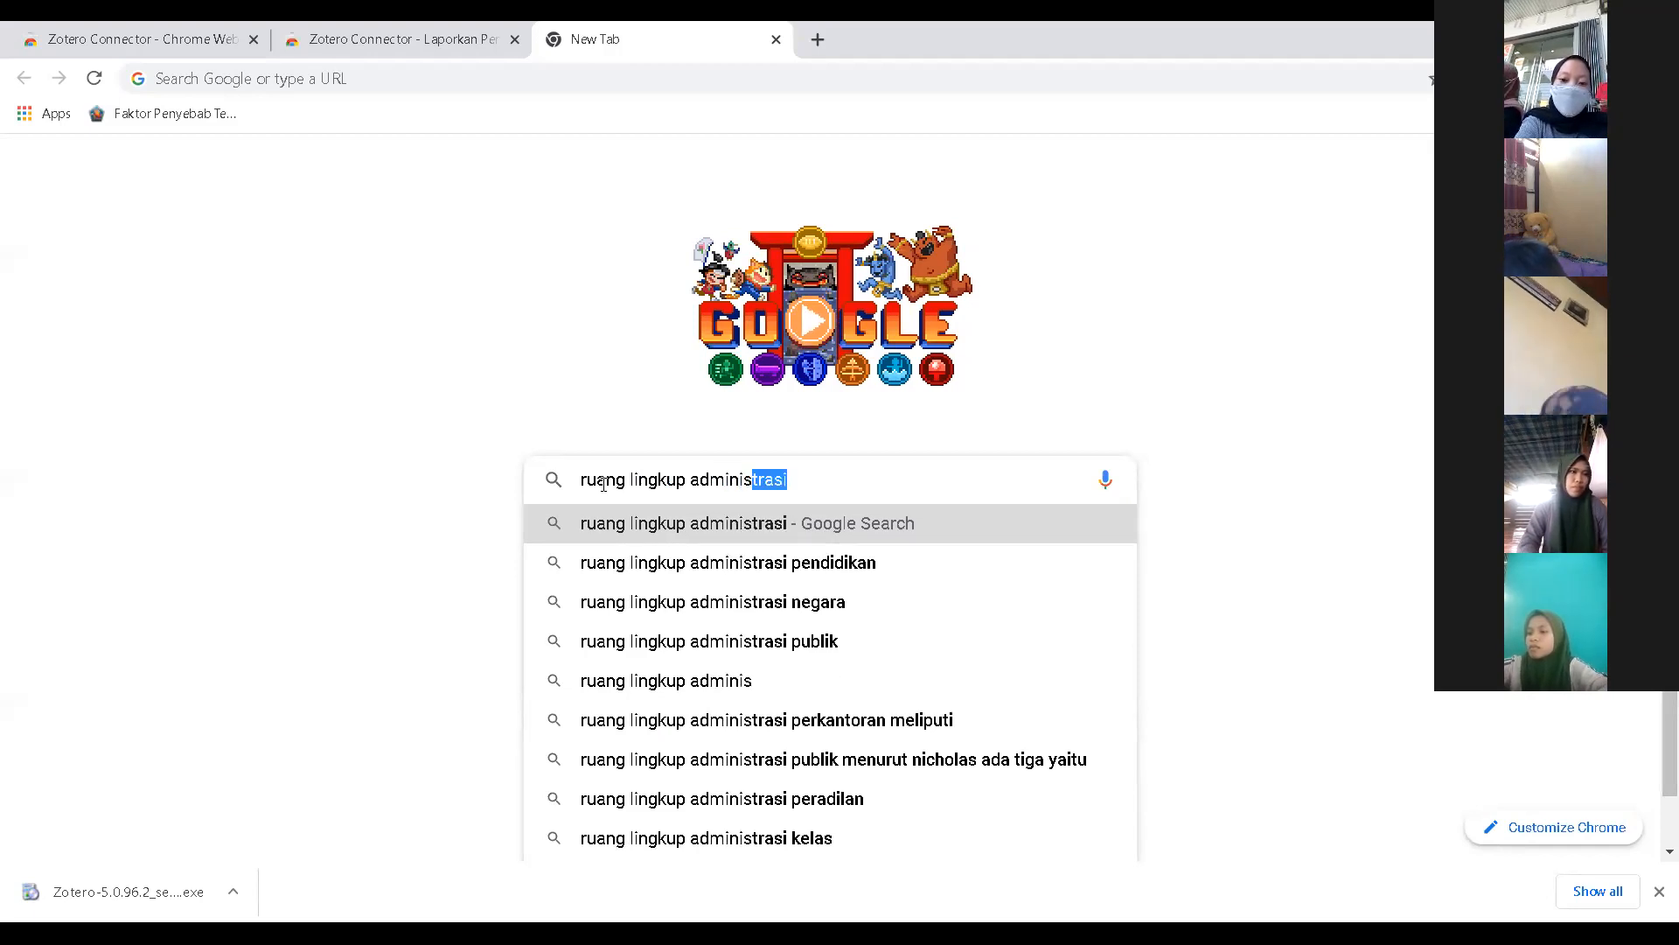
{"action": "type", "text": "trasi"}
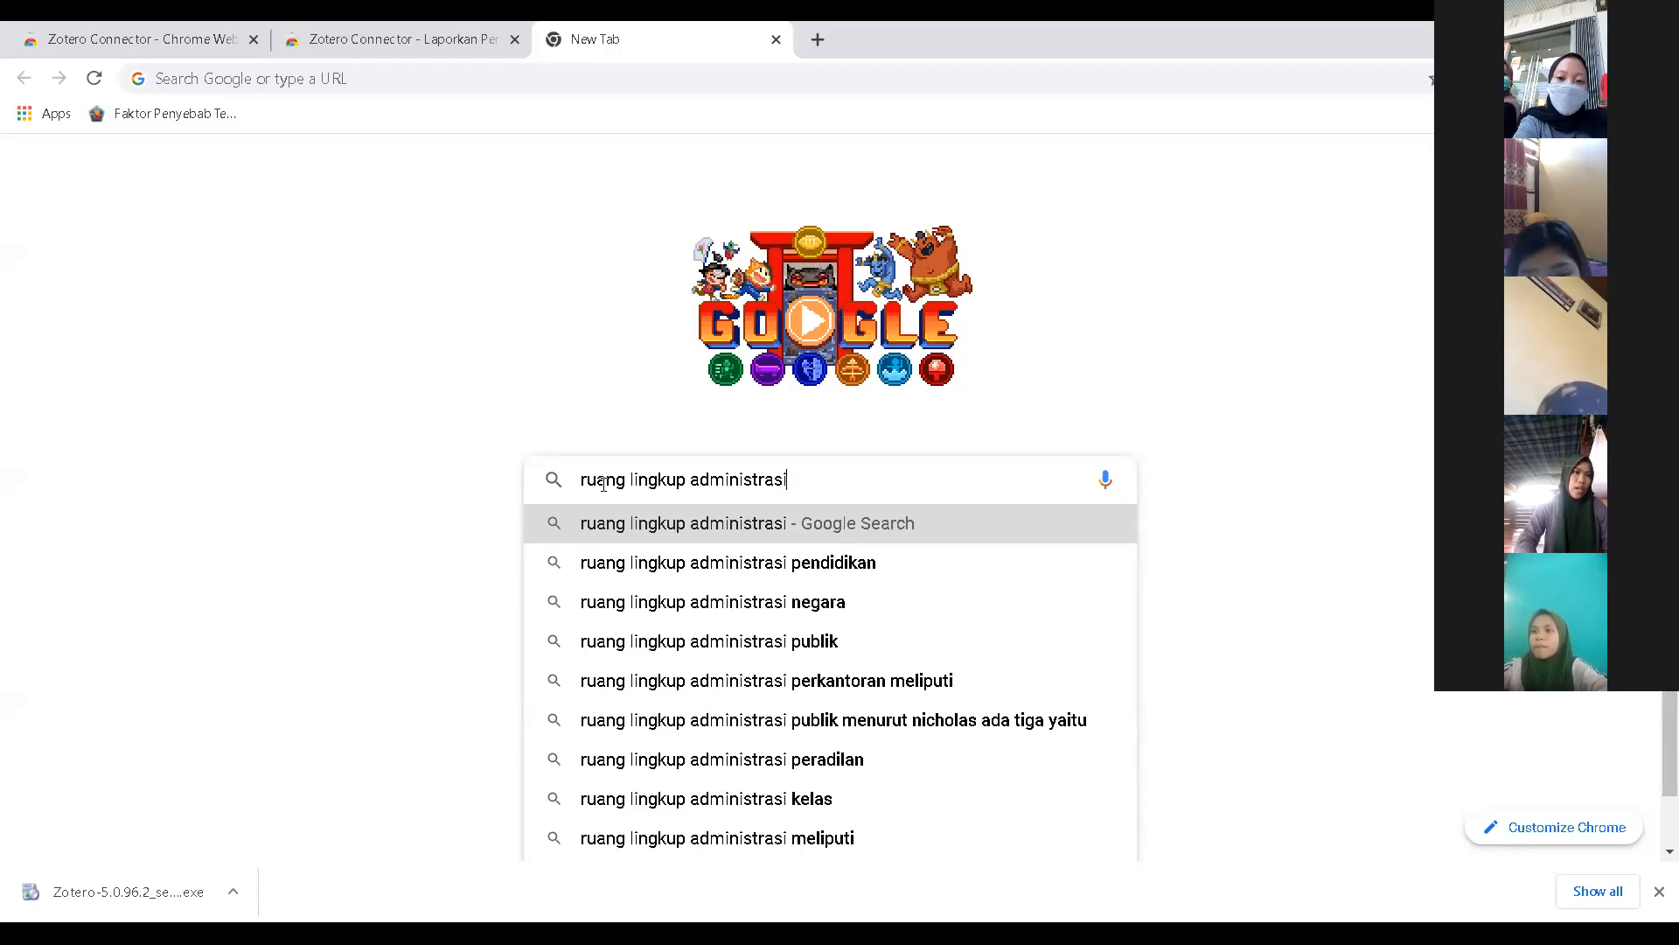
{"action": "type", "text": " publii"}
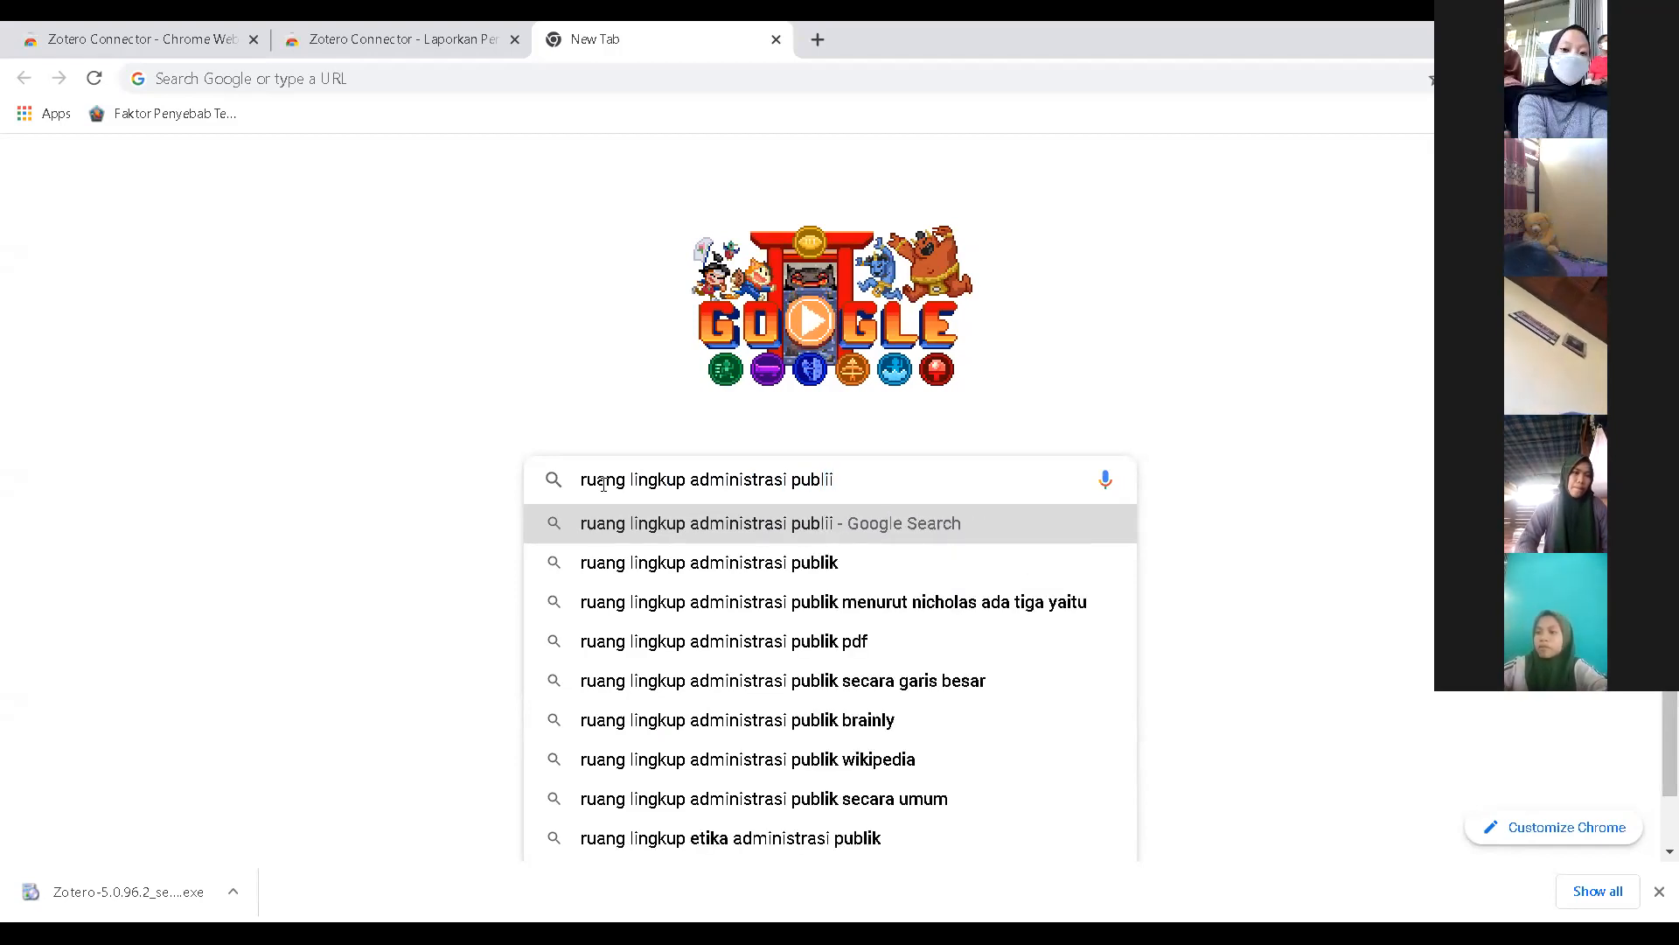
{"action": "key", "text": "BackSpace"}
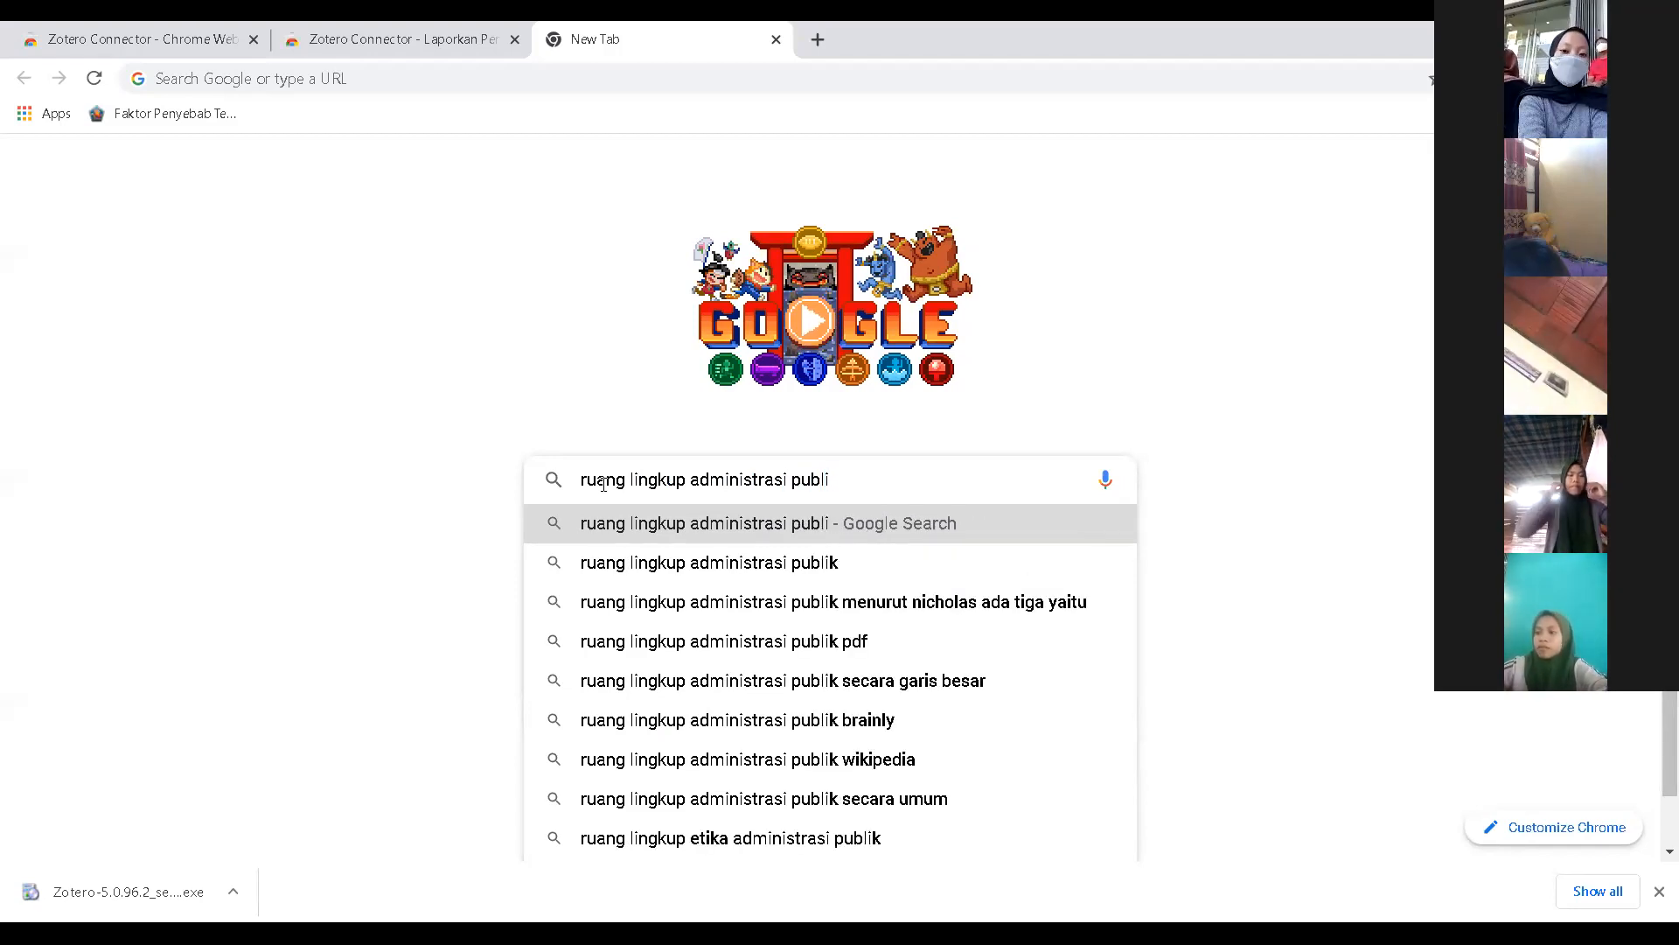
{"action": "type", "text": "k"}
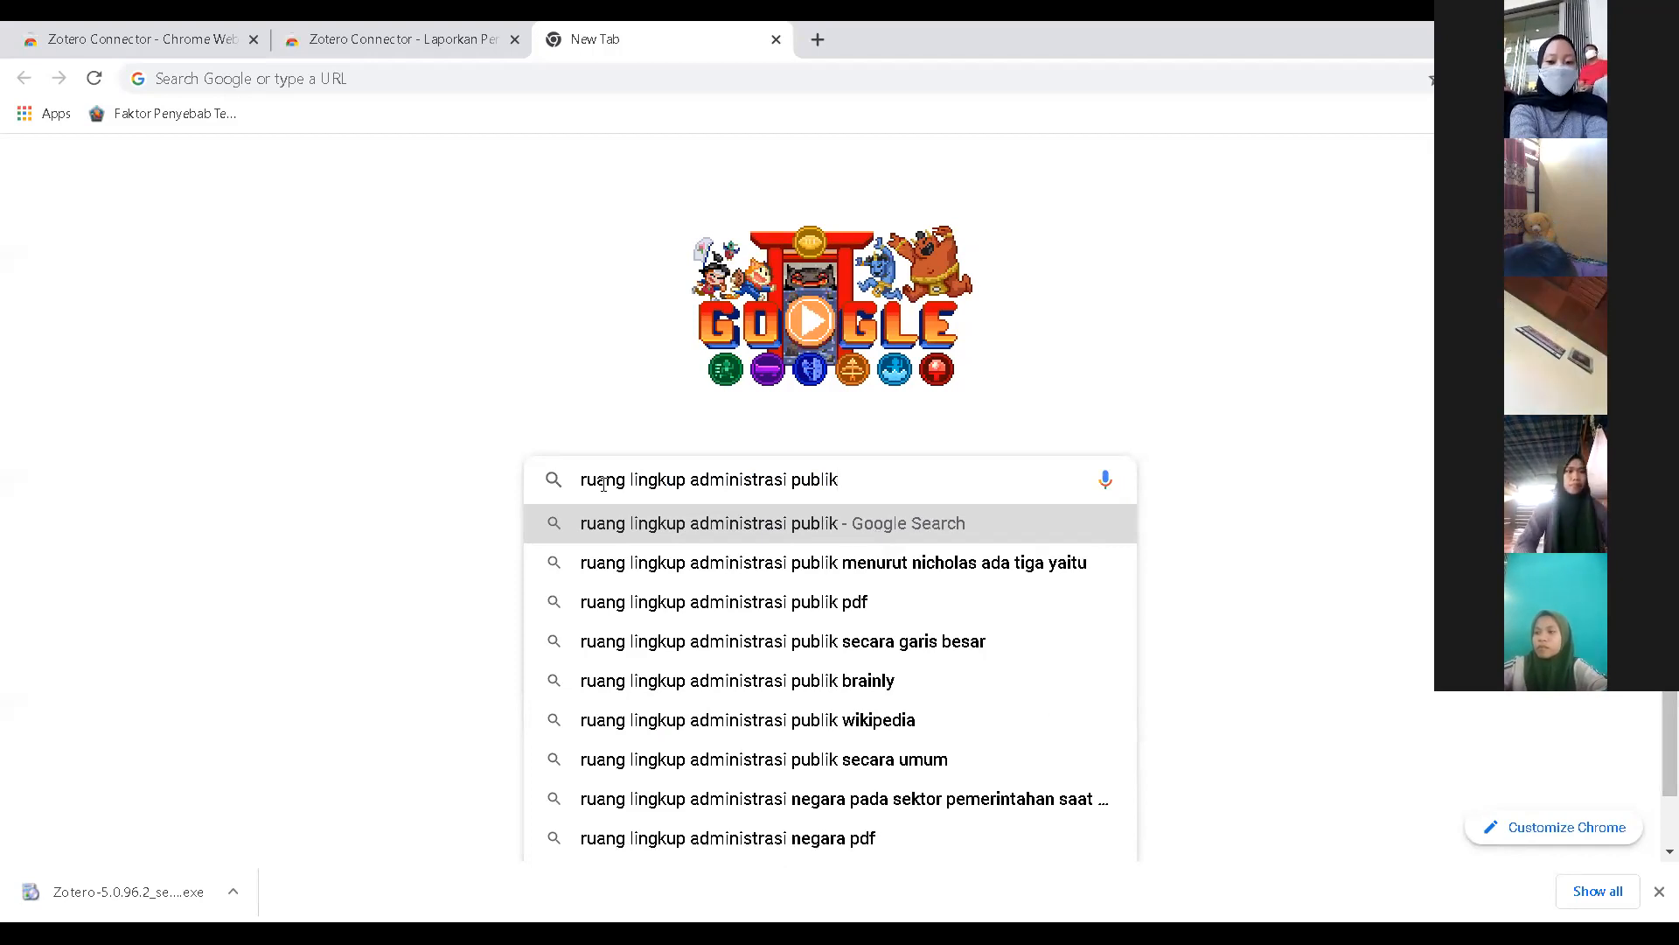
{"action": "key", "text": "Return"}
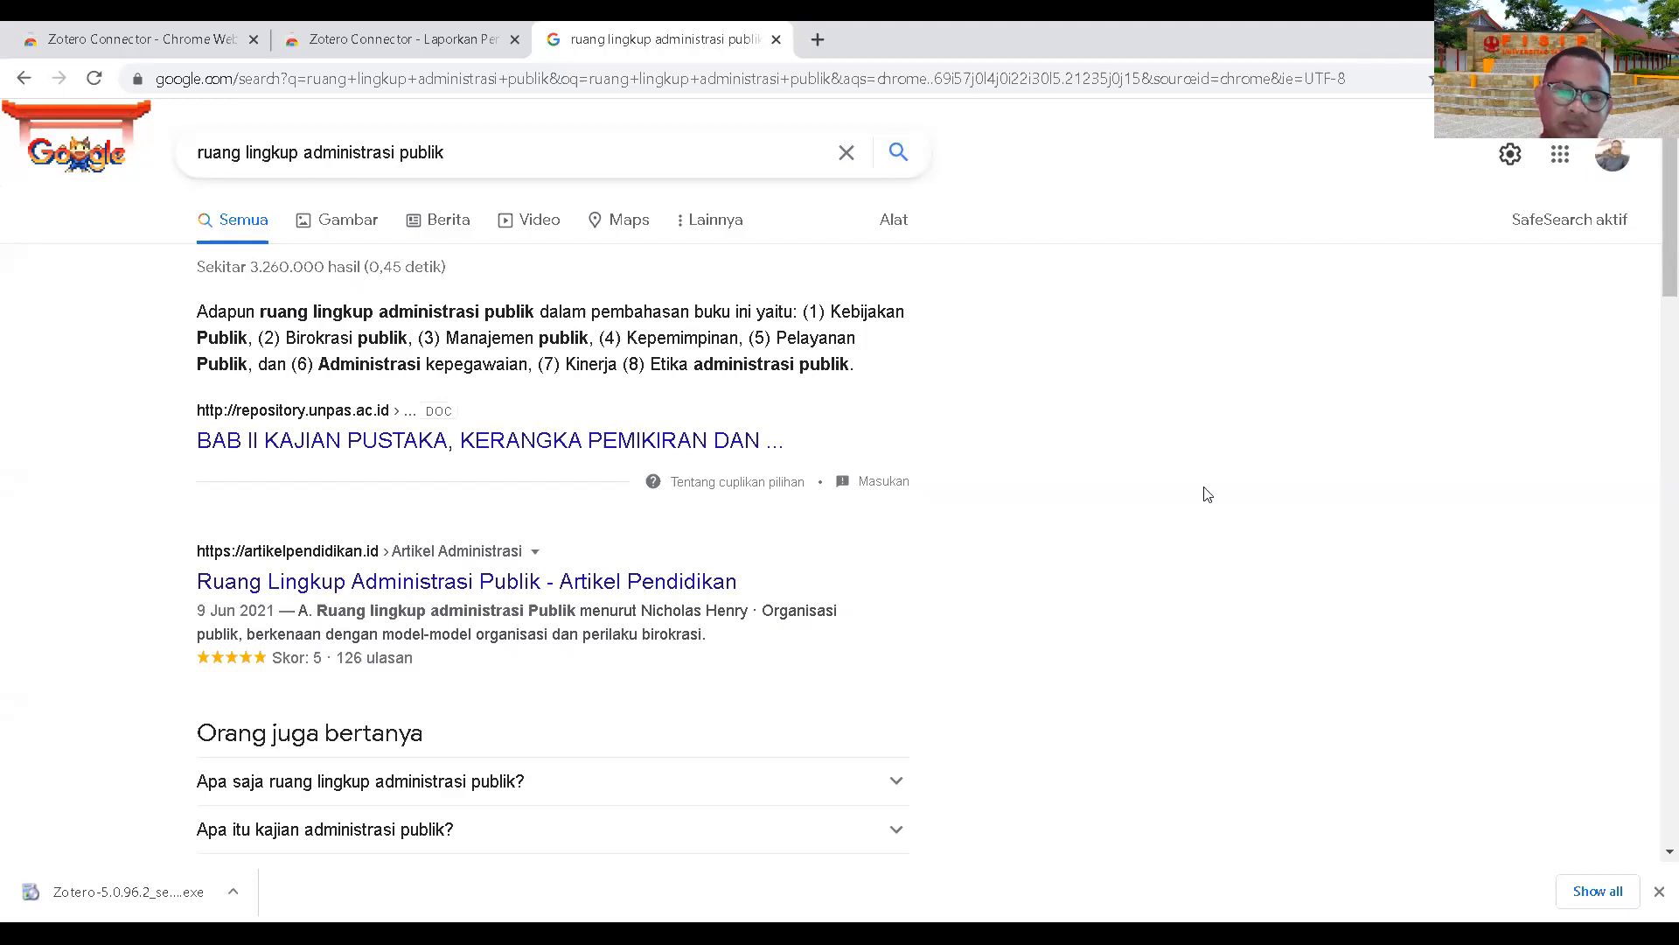
Step: Open the academia.edu search result "LINGKUP ADMINISTRASI PUBLIK" in a new tab
{"action": "scroll", "coordinate": [324, 578], "scroll_direction": "down", "scroll_amount": 5}
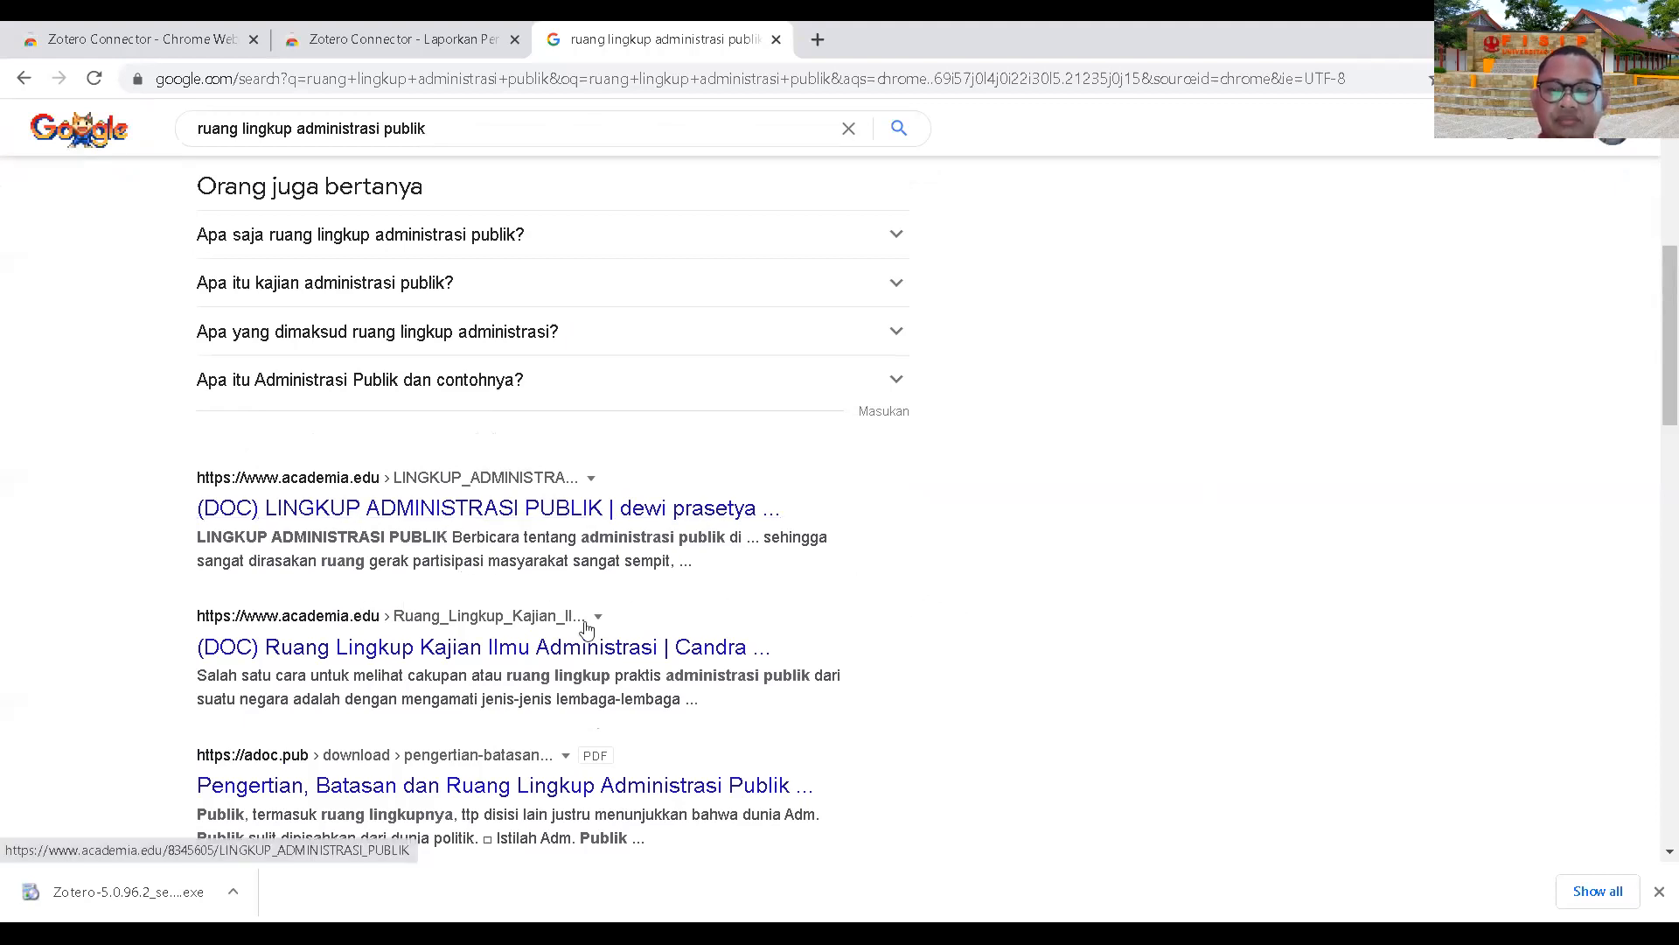
{"action": "right_click", "coordinate": [513, 517]}
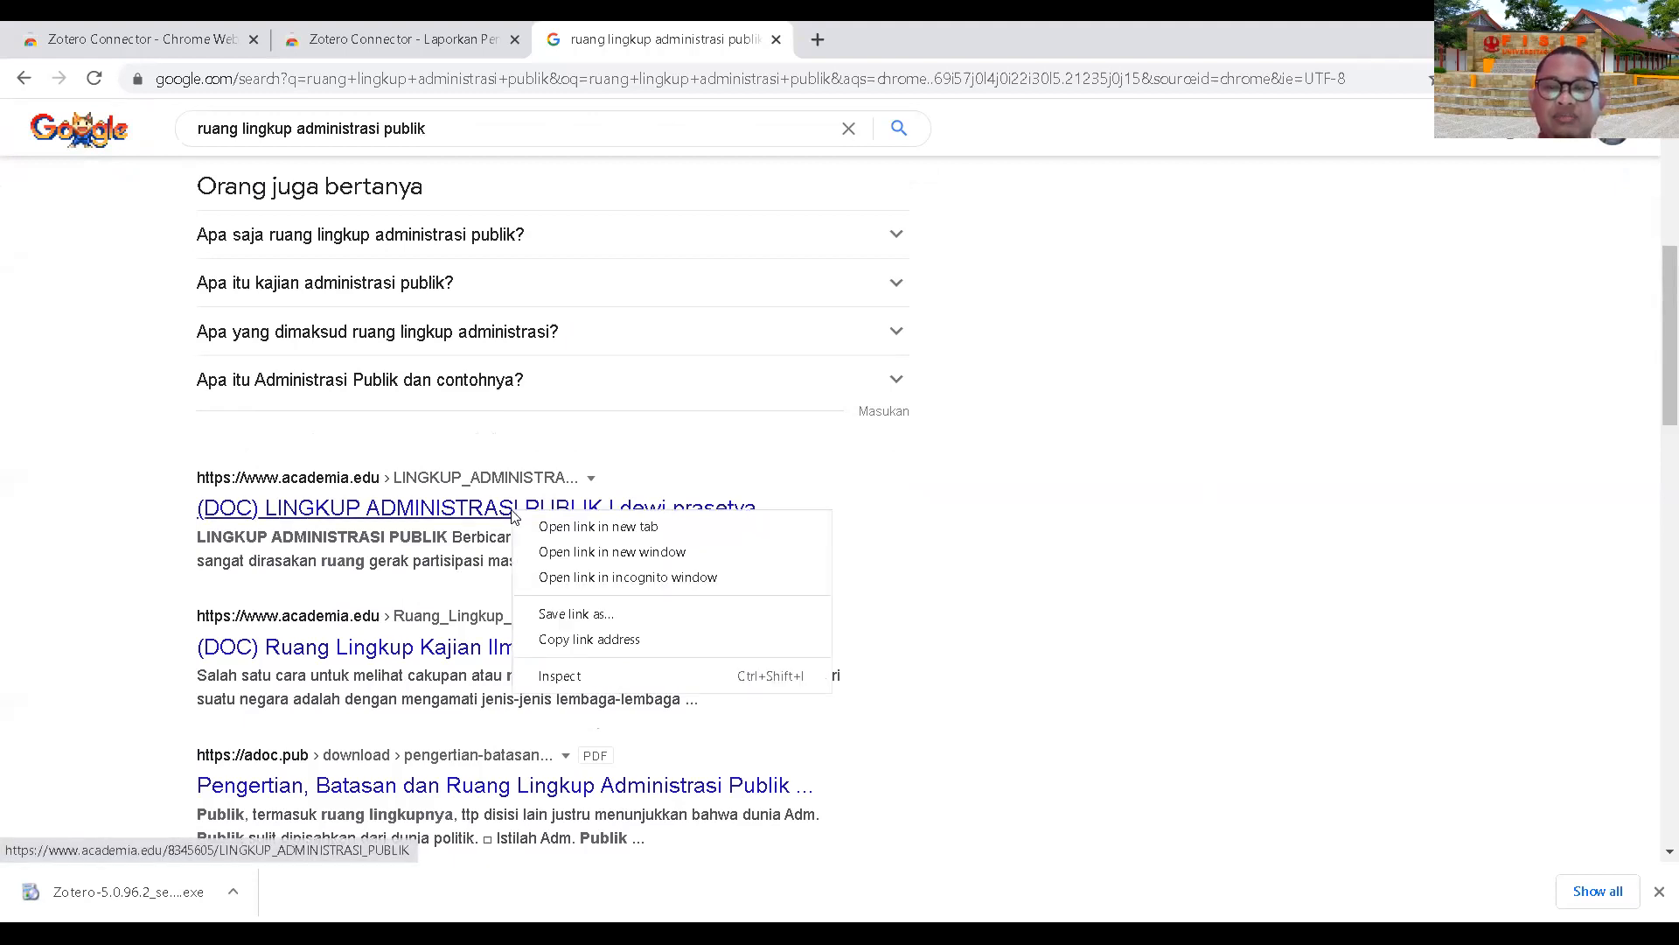
{"action": "left_click", "coordinate": [576, 526]}
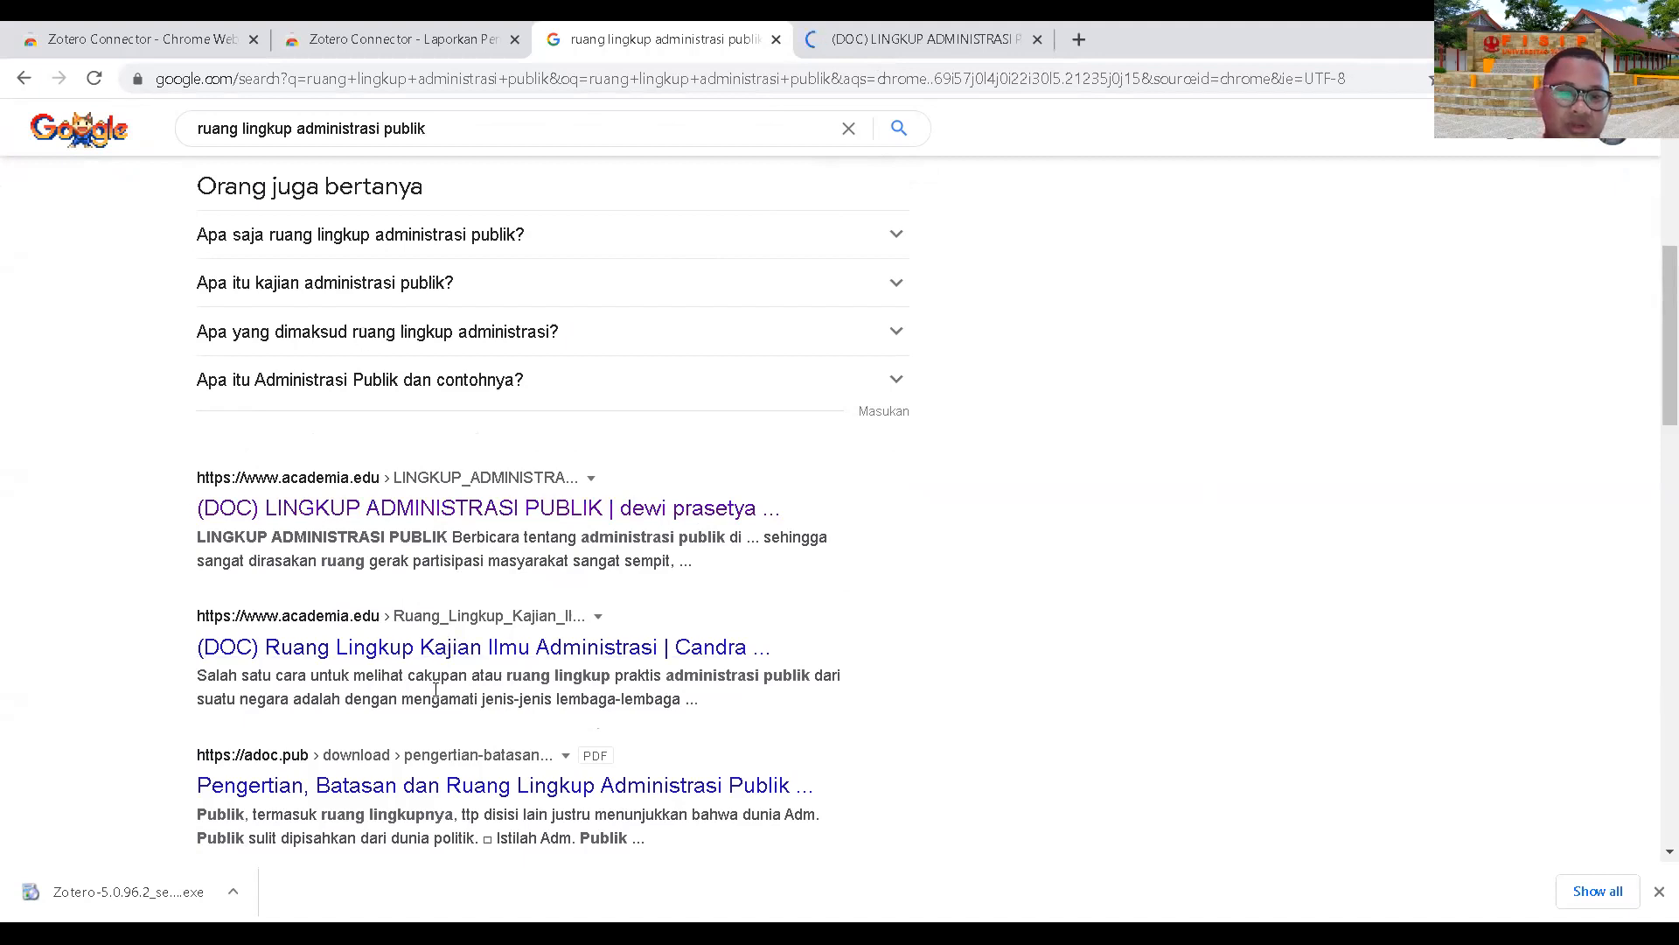
Step: Open the adoc.pub result "Pengertian, Batasan dan Ruang Lingkup Administrasi Publik" in a new tab and switch to it
{"action": "scroll", "coordinate": [437, 695], "scroll_direction": "down", "scroll_amount": 3}
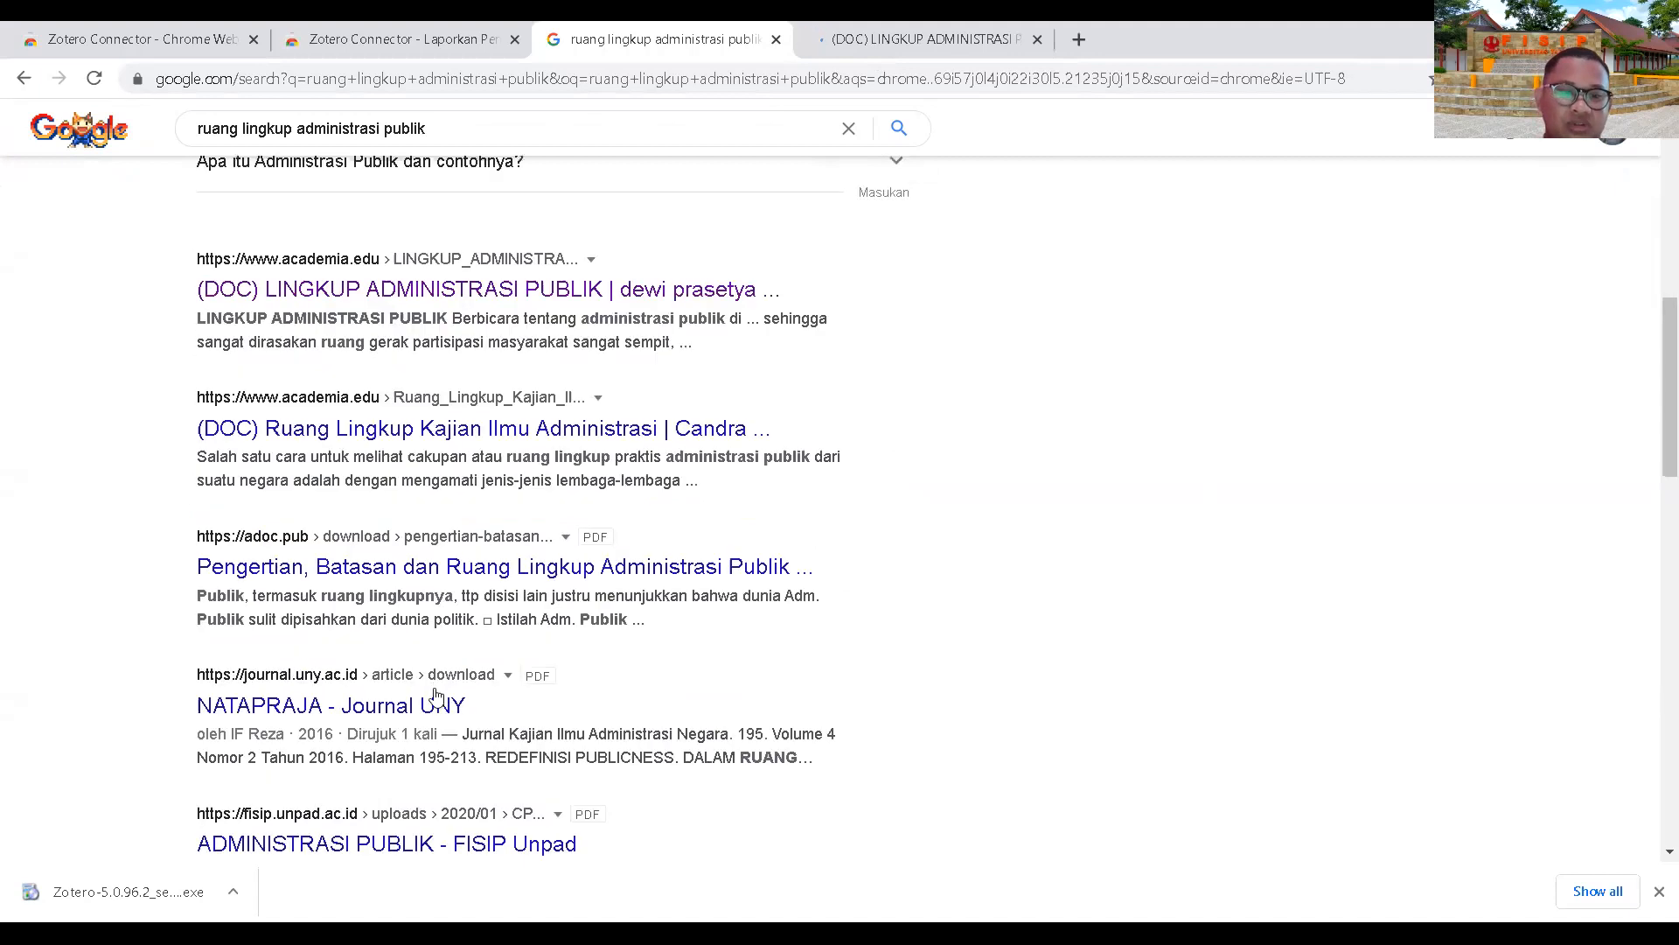
{"action": "right_click", "coordinate": [411, 575]}
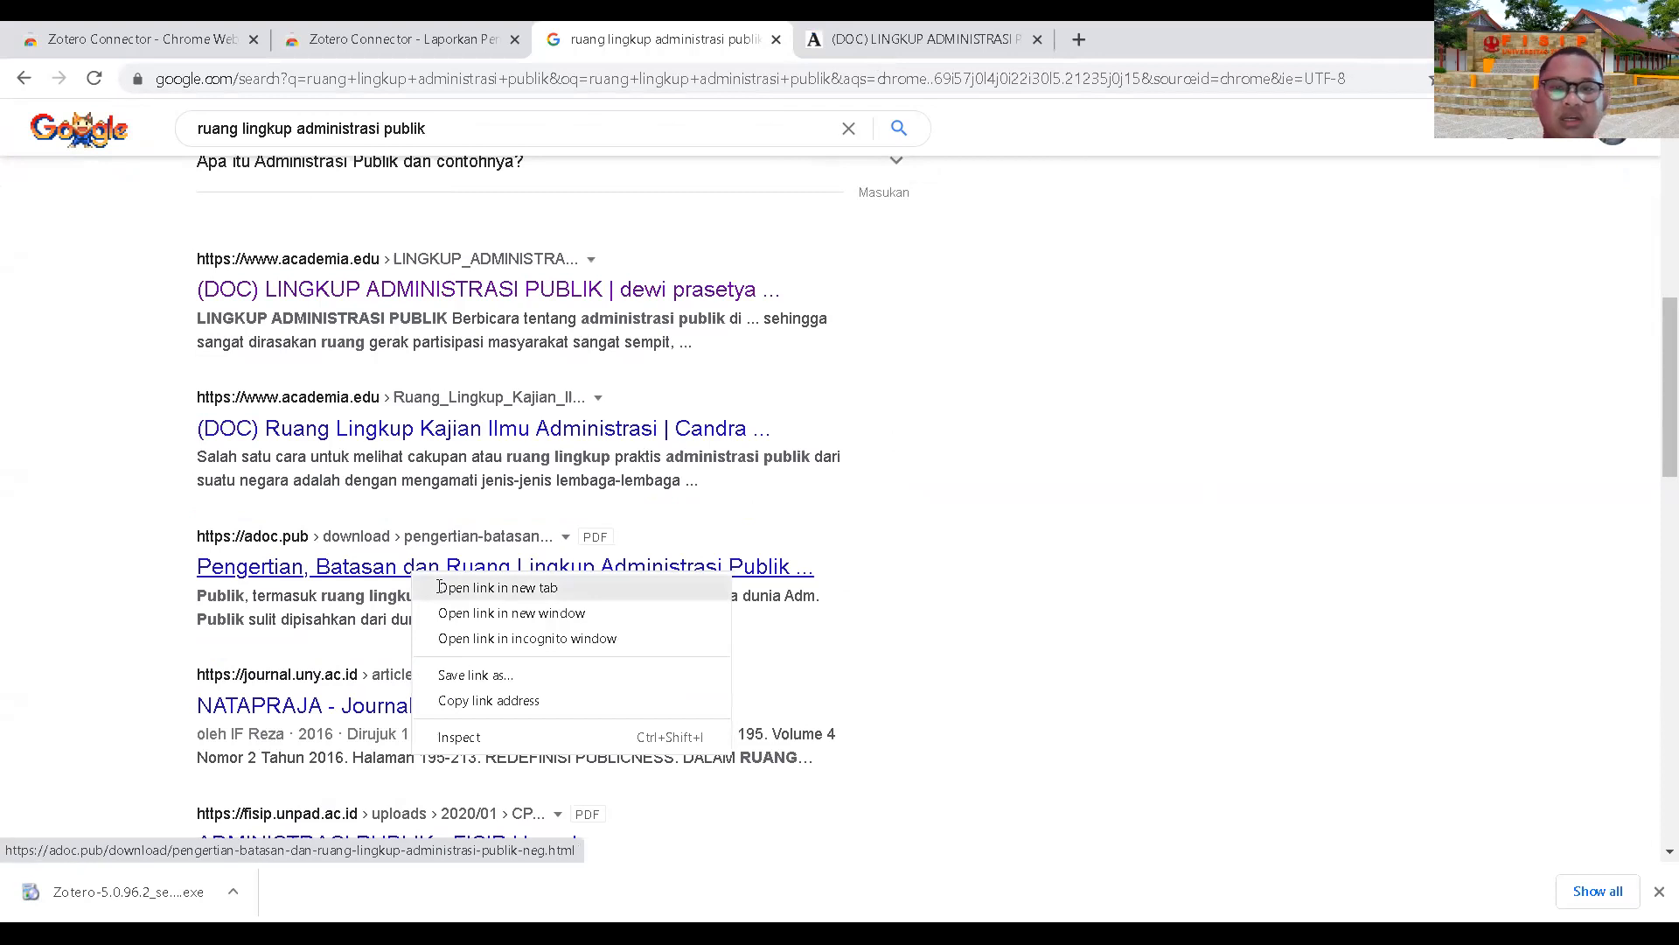
{"action": "left_click", "coordinate": [499, 586]}
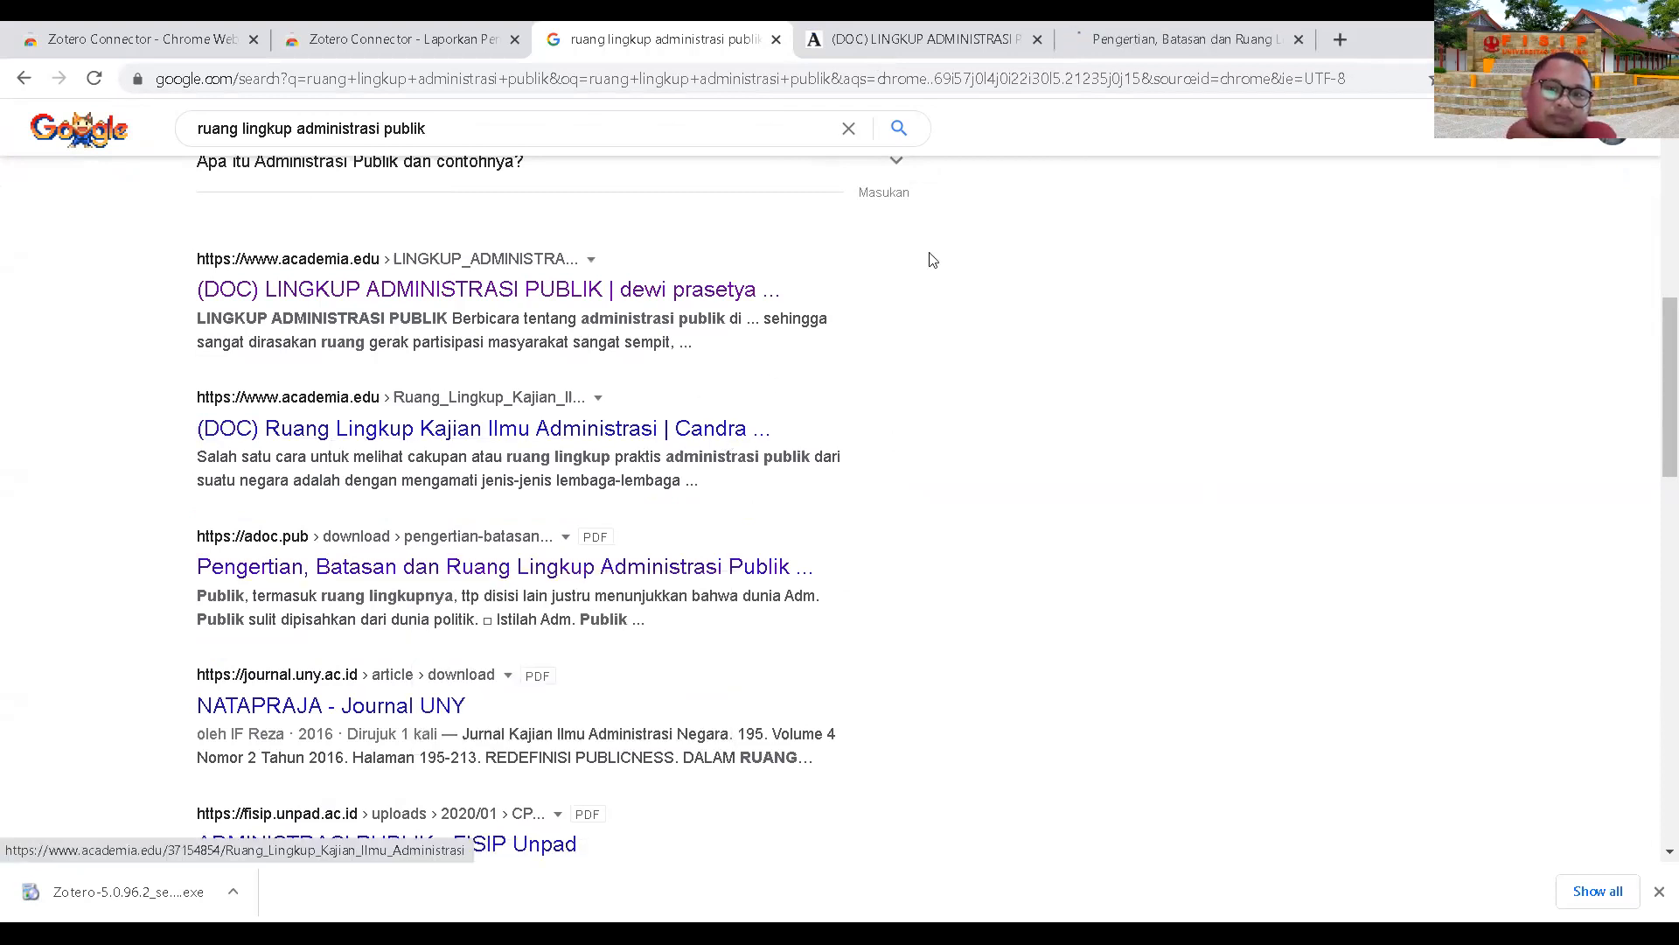
{"action": "left_click", "coordinate": [1133, 58]}
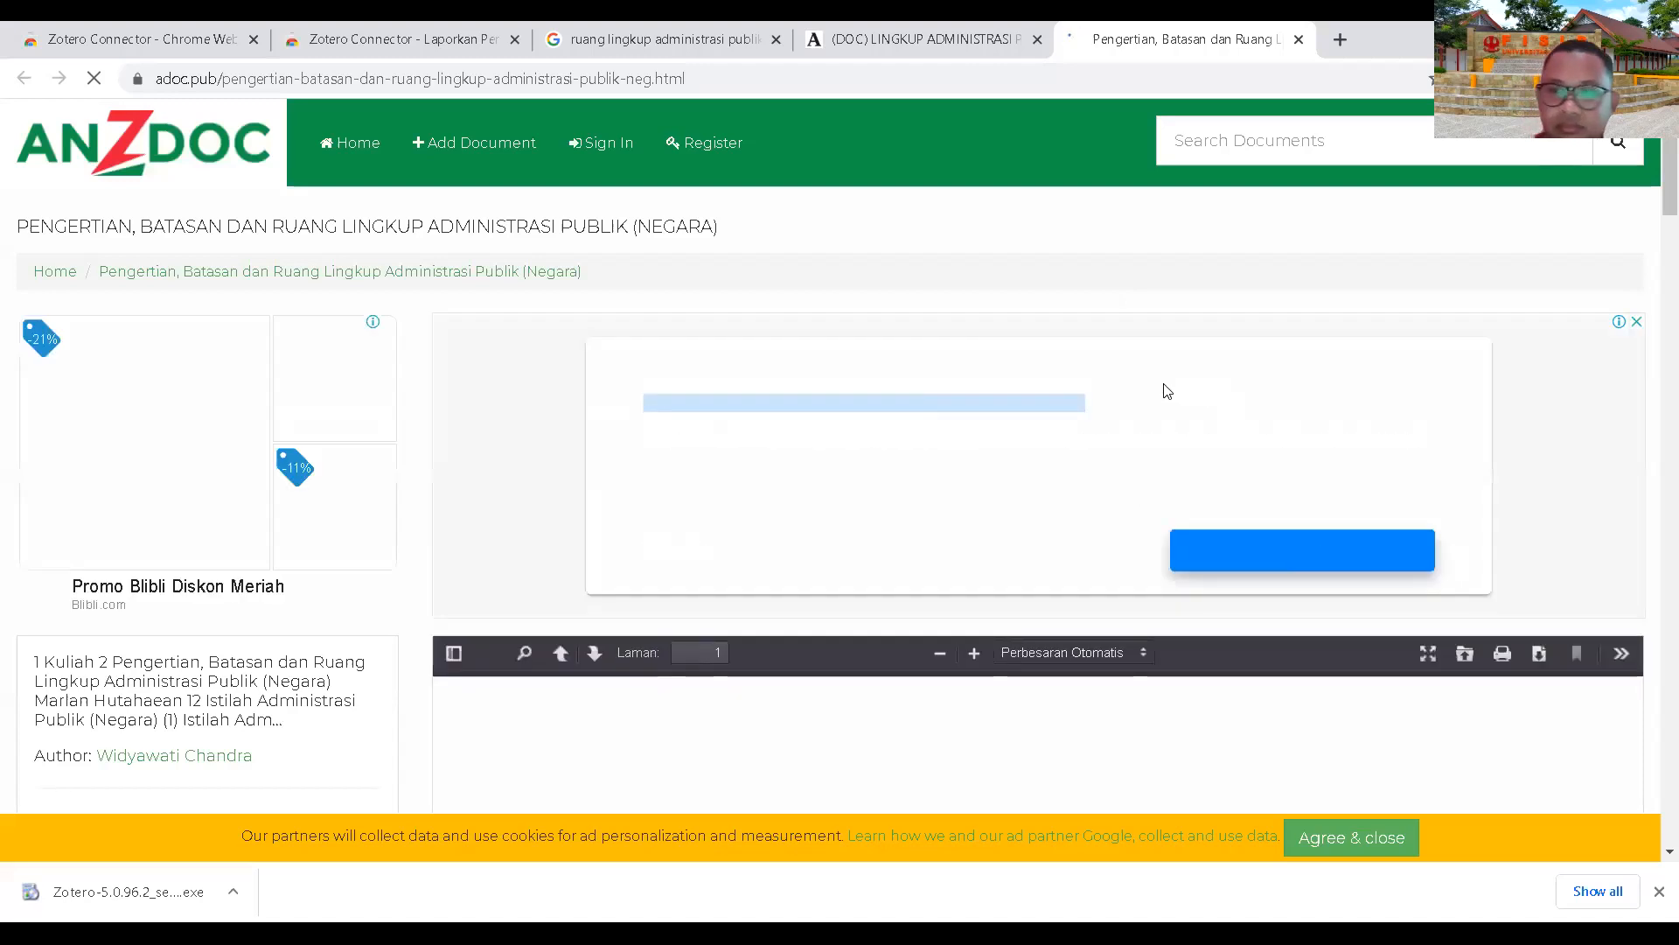
Step: Skim the embedded lecture slides and check the browser's extensions list for Zotero Connector
{"action": "scroll", "coordinate": [750, 560], "scroll_direction": "down", "scroll_amount": 3}
{"action": "scroll", "coordinate": [750, 618], "scroll_direction": "down", "scroll_amount": 5}
{"action": "scroll", "coordinate": [750, 617], "scroll_direction": "up", "scroll_amount": 5}
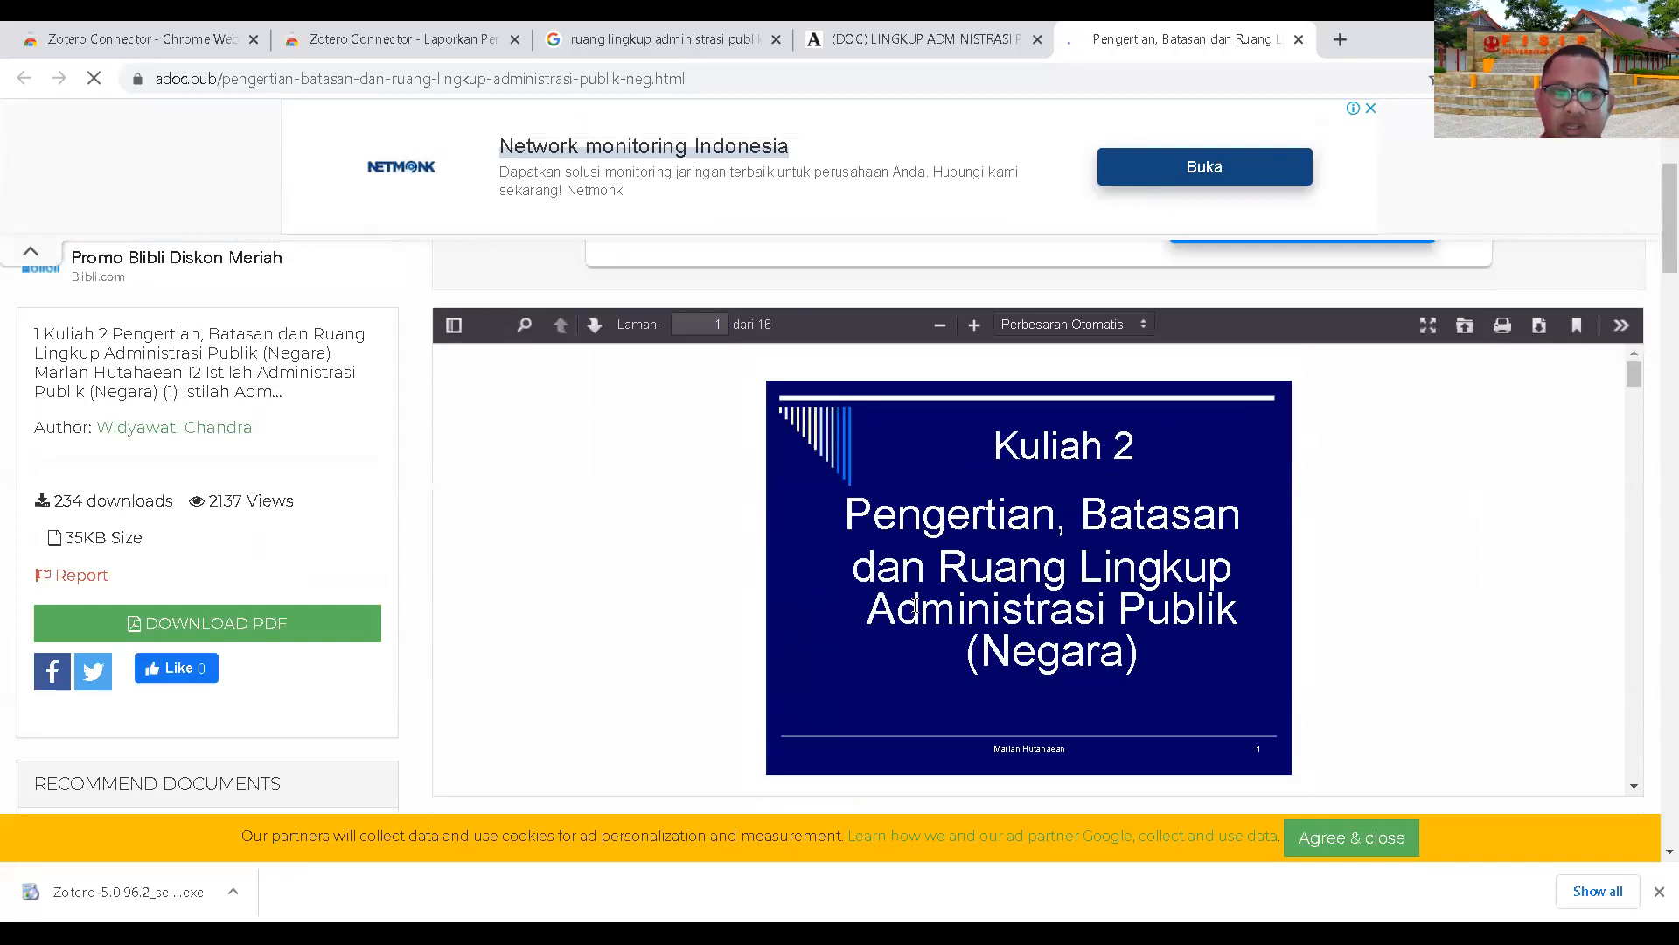
{"action": "scroll", "coordinate": [914, 610], "scroll_direction": "down", "scroll_amount": 15}
{"action": "scroll", "coordinate": [915, 610], "scroll_direction": "down", "scroll_amount": 3}
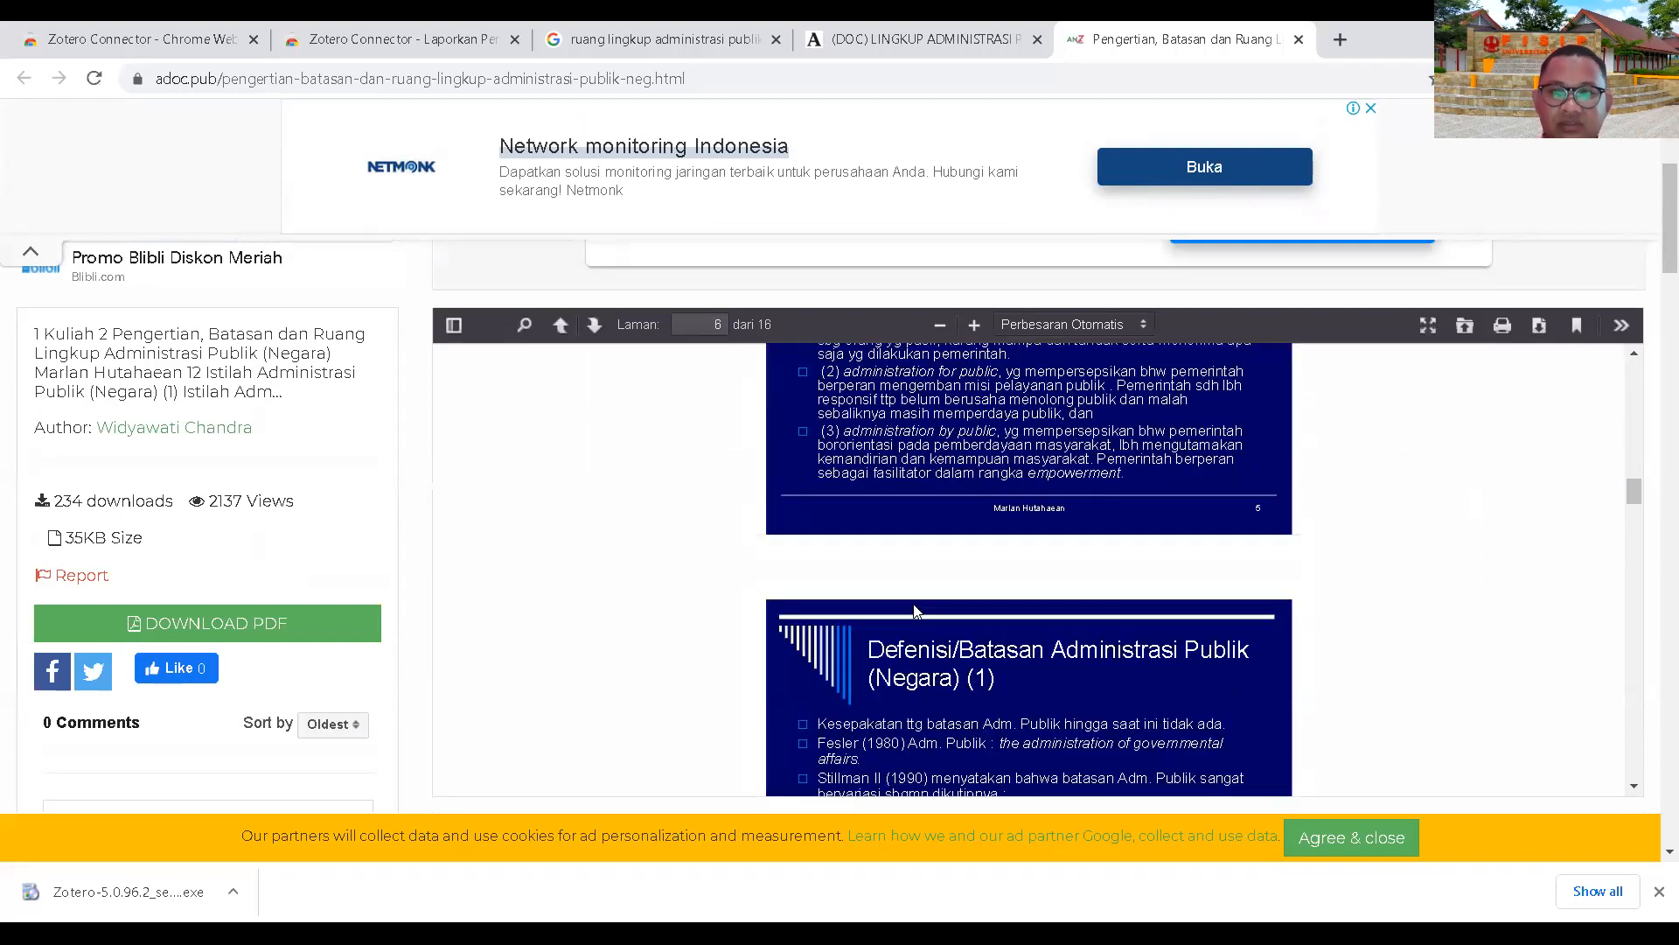
{"action": "scroll", "coordinate": [915, 610], "scroll_direction": "up", "scroll_amount": 5}
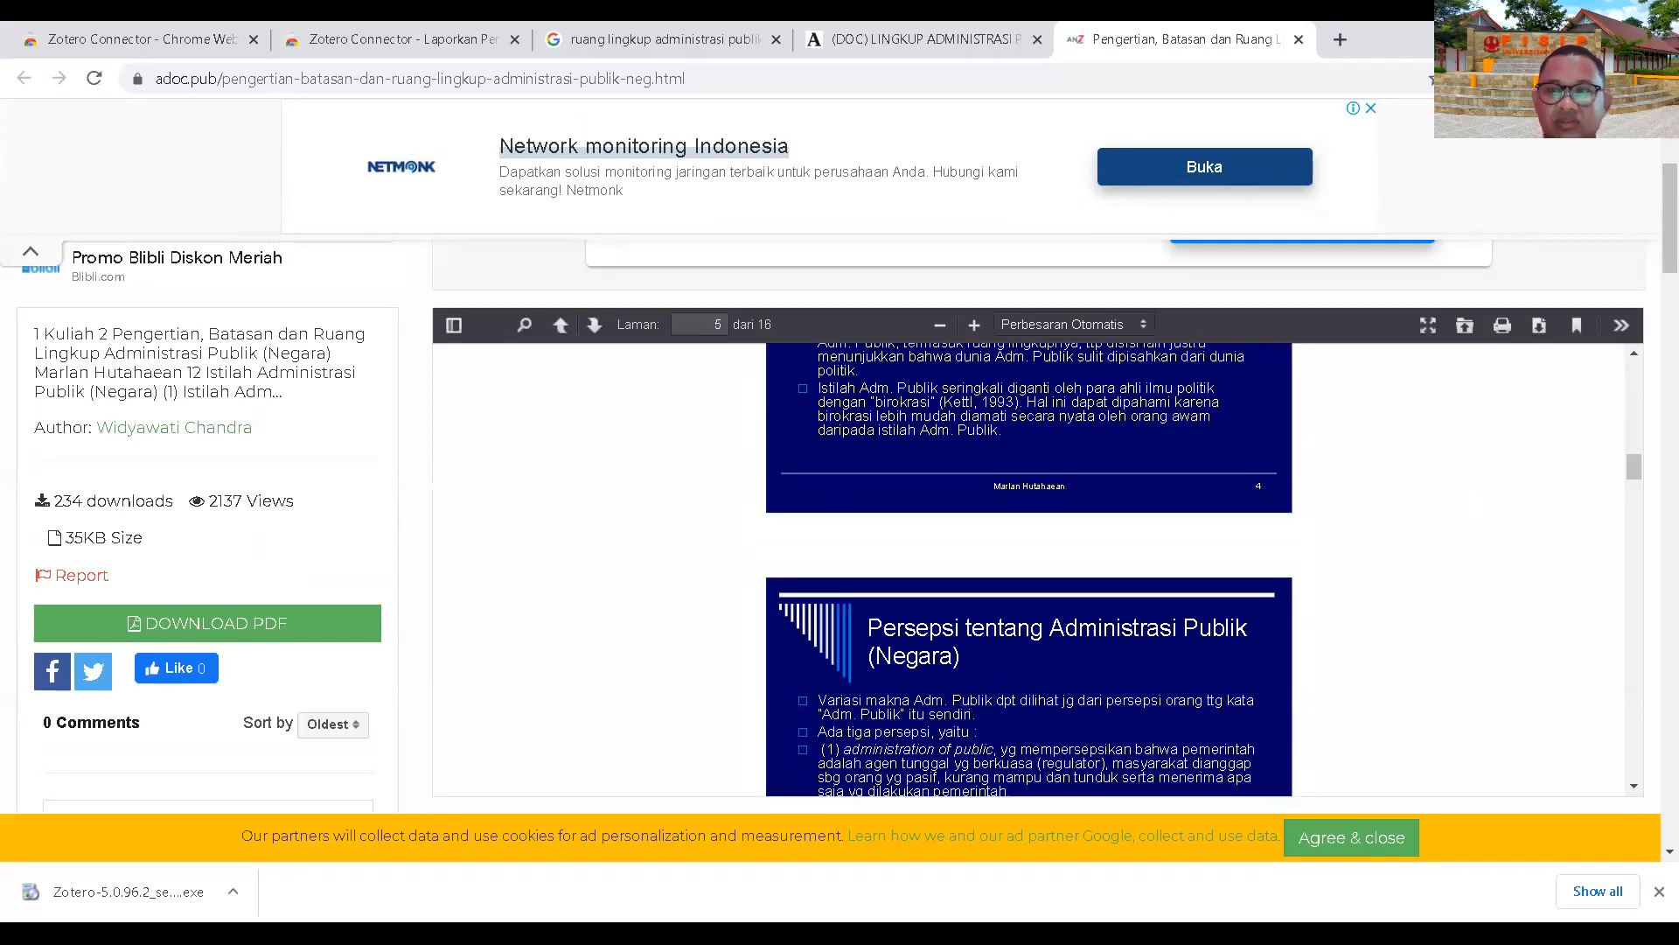
{"action": "left_click", "coordinate": [1590, 79]}
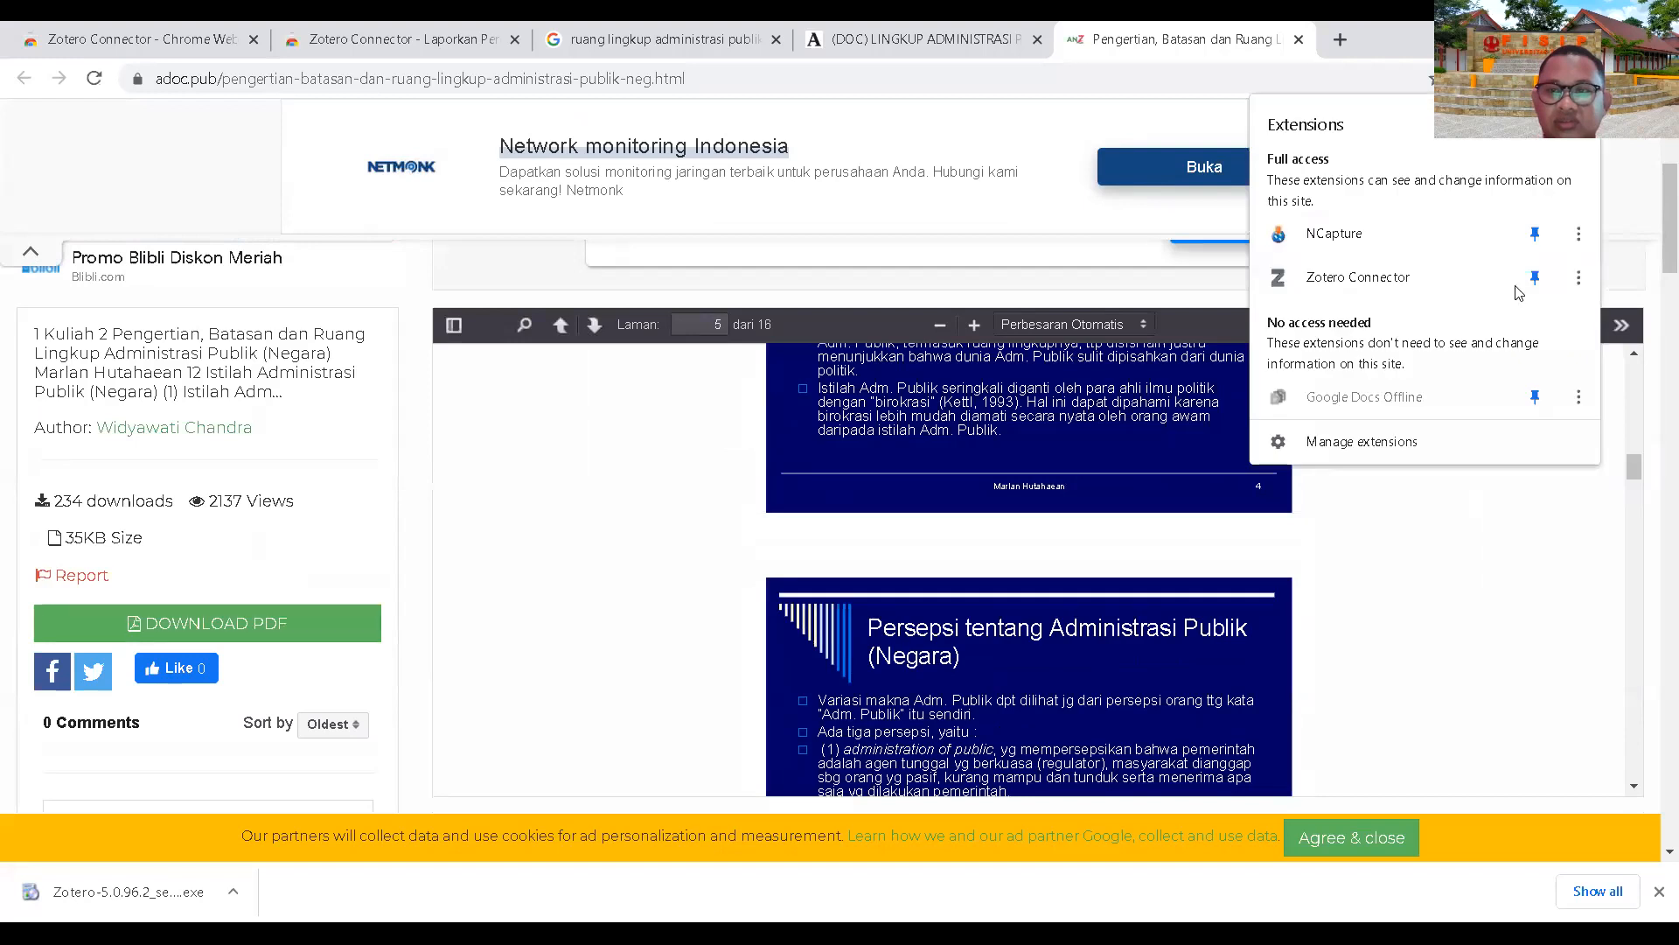
{"action": "left_click", "coordinate": [980, 483]}
Step: Copy the first bullet paragraph of the slide "Istilah Administrasi Publik (Negara) (2)"
{"action": "scroll", "coordinate": [979, 483], "scroll_direction": "up", "scroll_amount": 3}
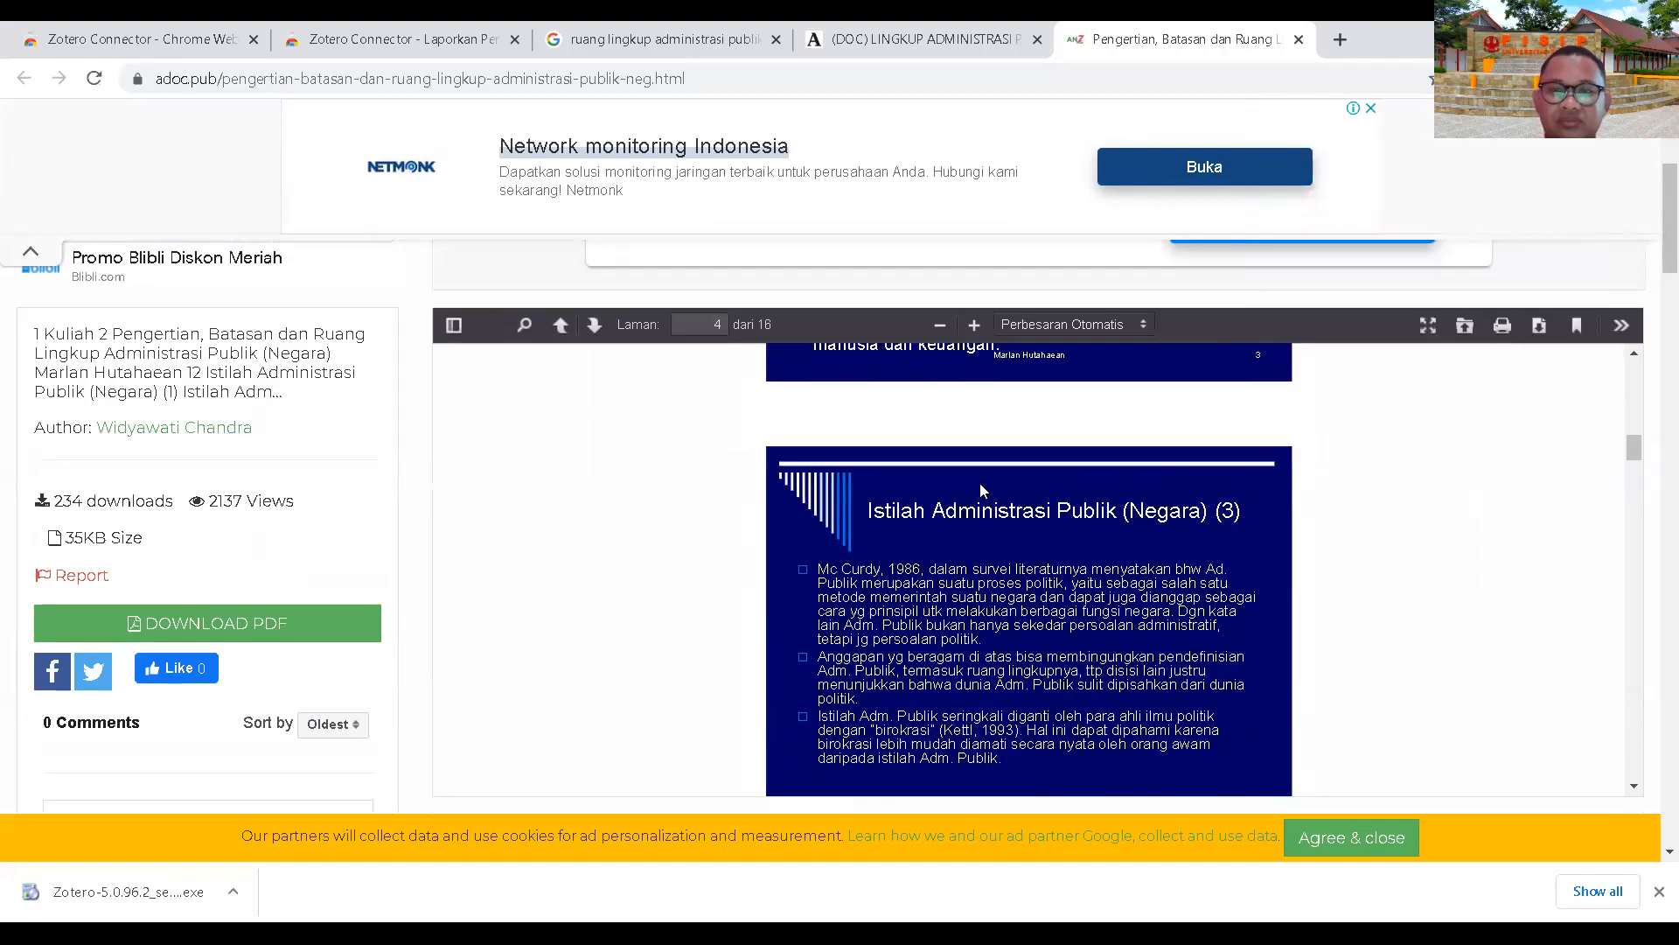
{"action": "scroll", "coordinate": [991, 543], "scroll_direction": "up", "scroll_amount": 5}
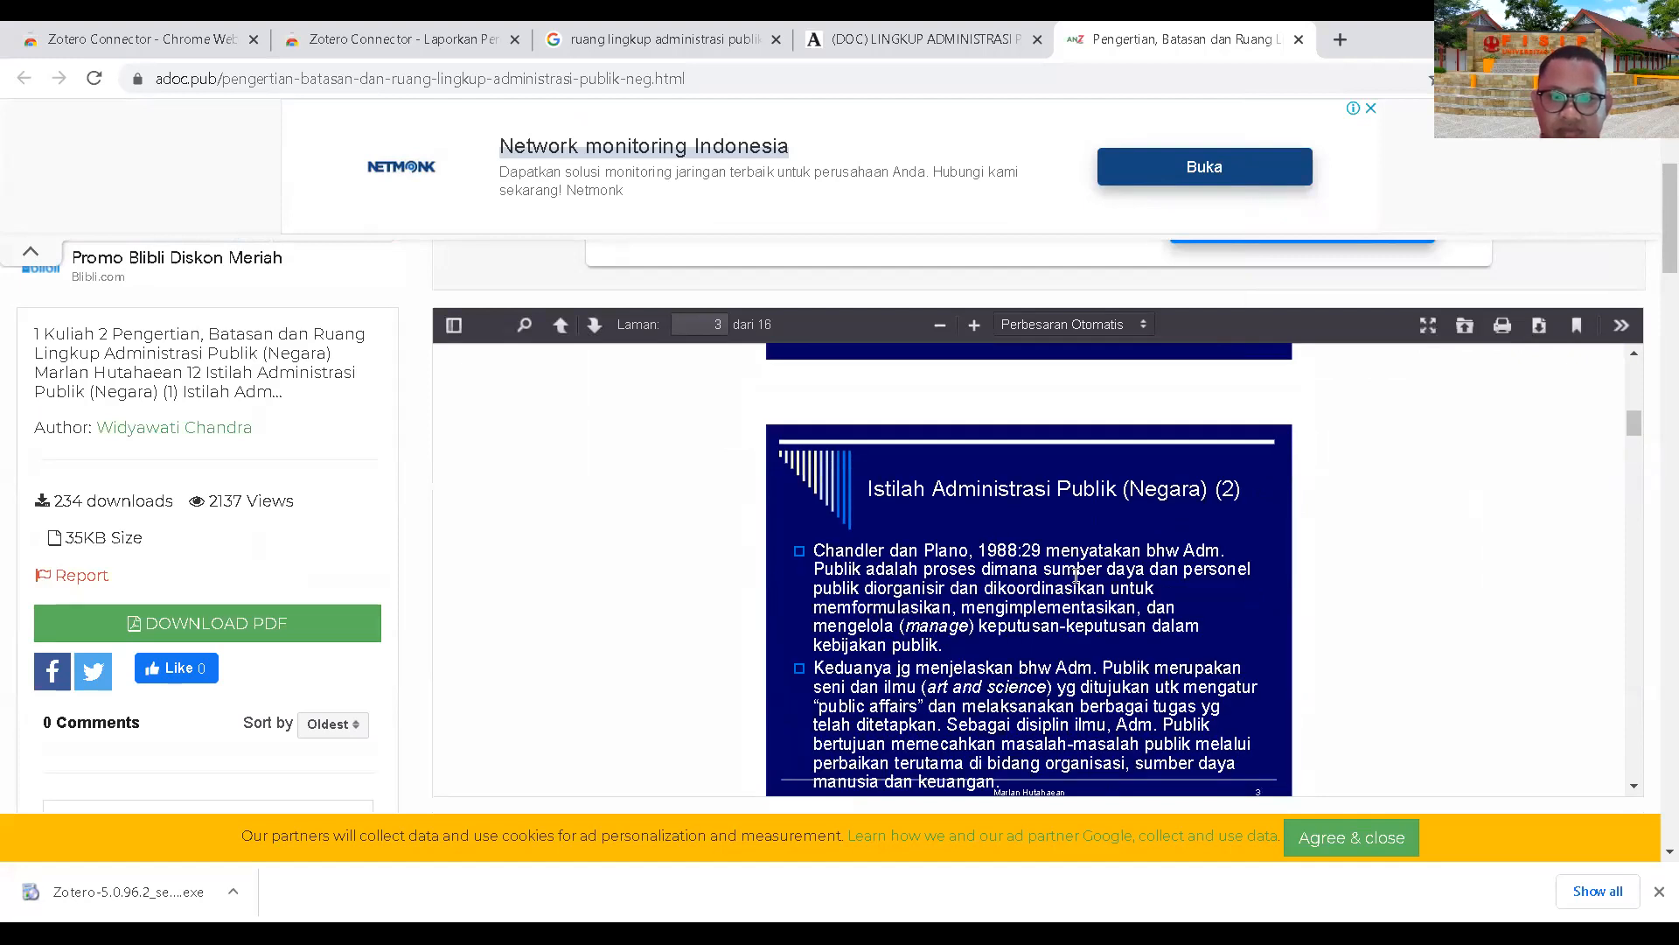
{"action": "scroll", "coordinate": [1076, 575], "scroll_direction": "down", "scroll_amount": 1}
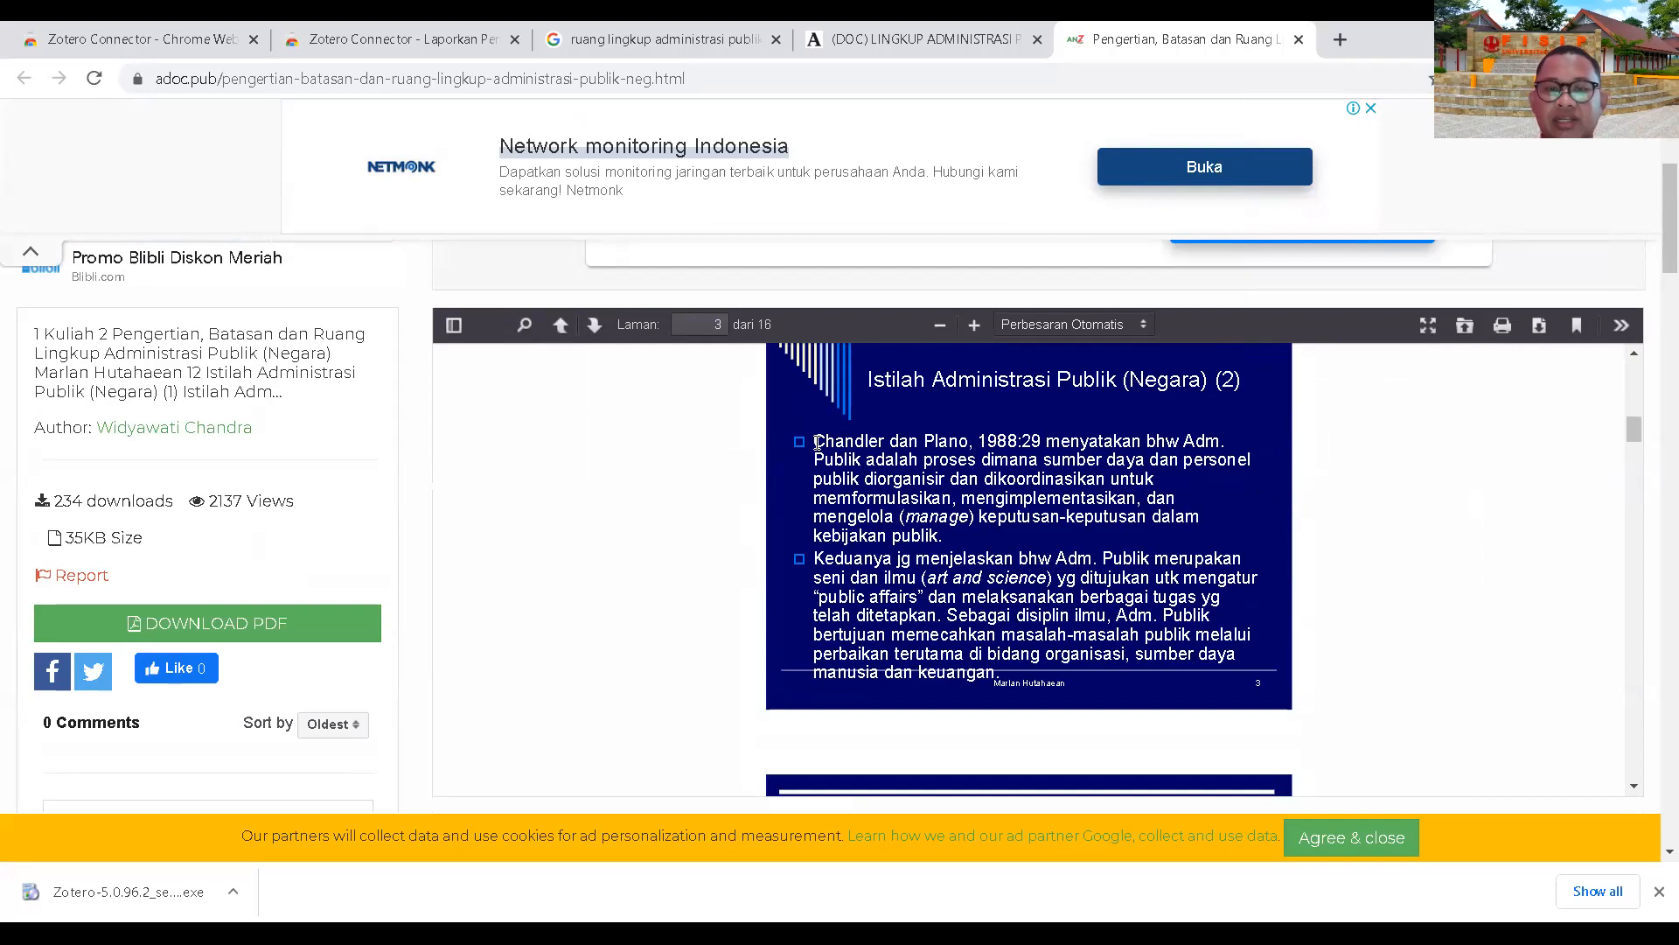
{"action": "left_click_drag", "start_coordinate": [816, 442], "coordinate": [941, 528]}
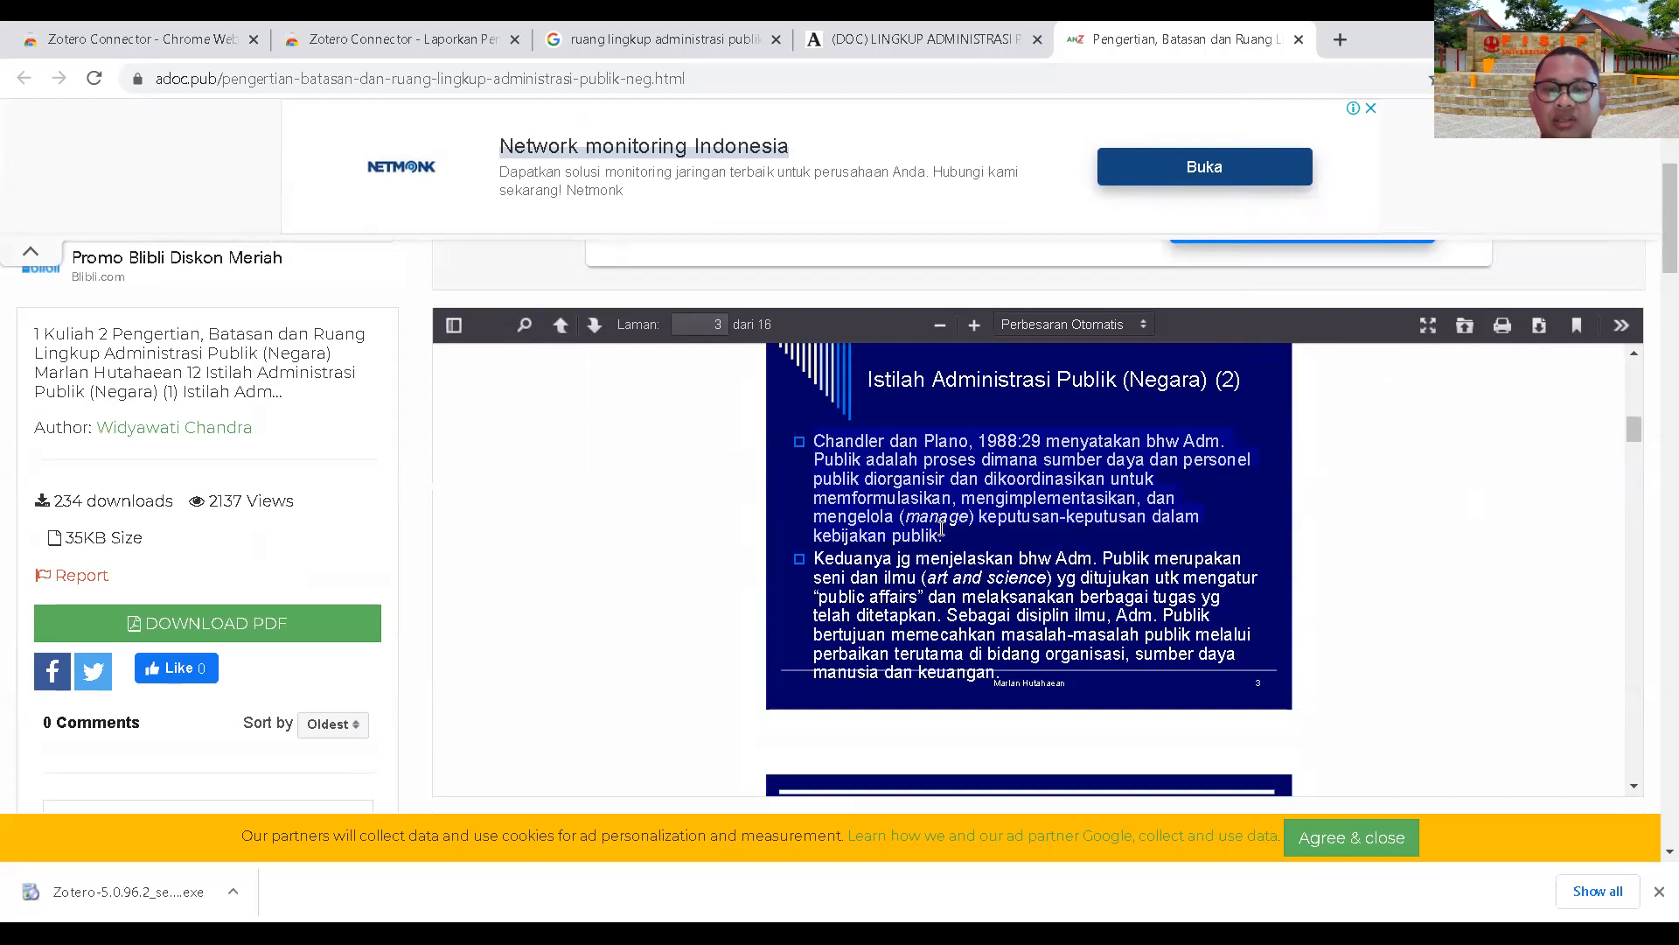
{"action": "right_click", "coordinate": [898, 474]}
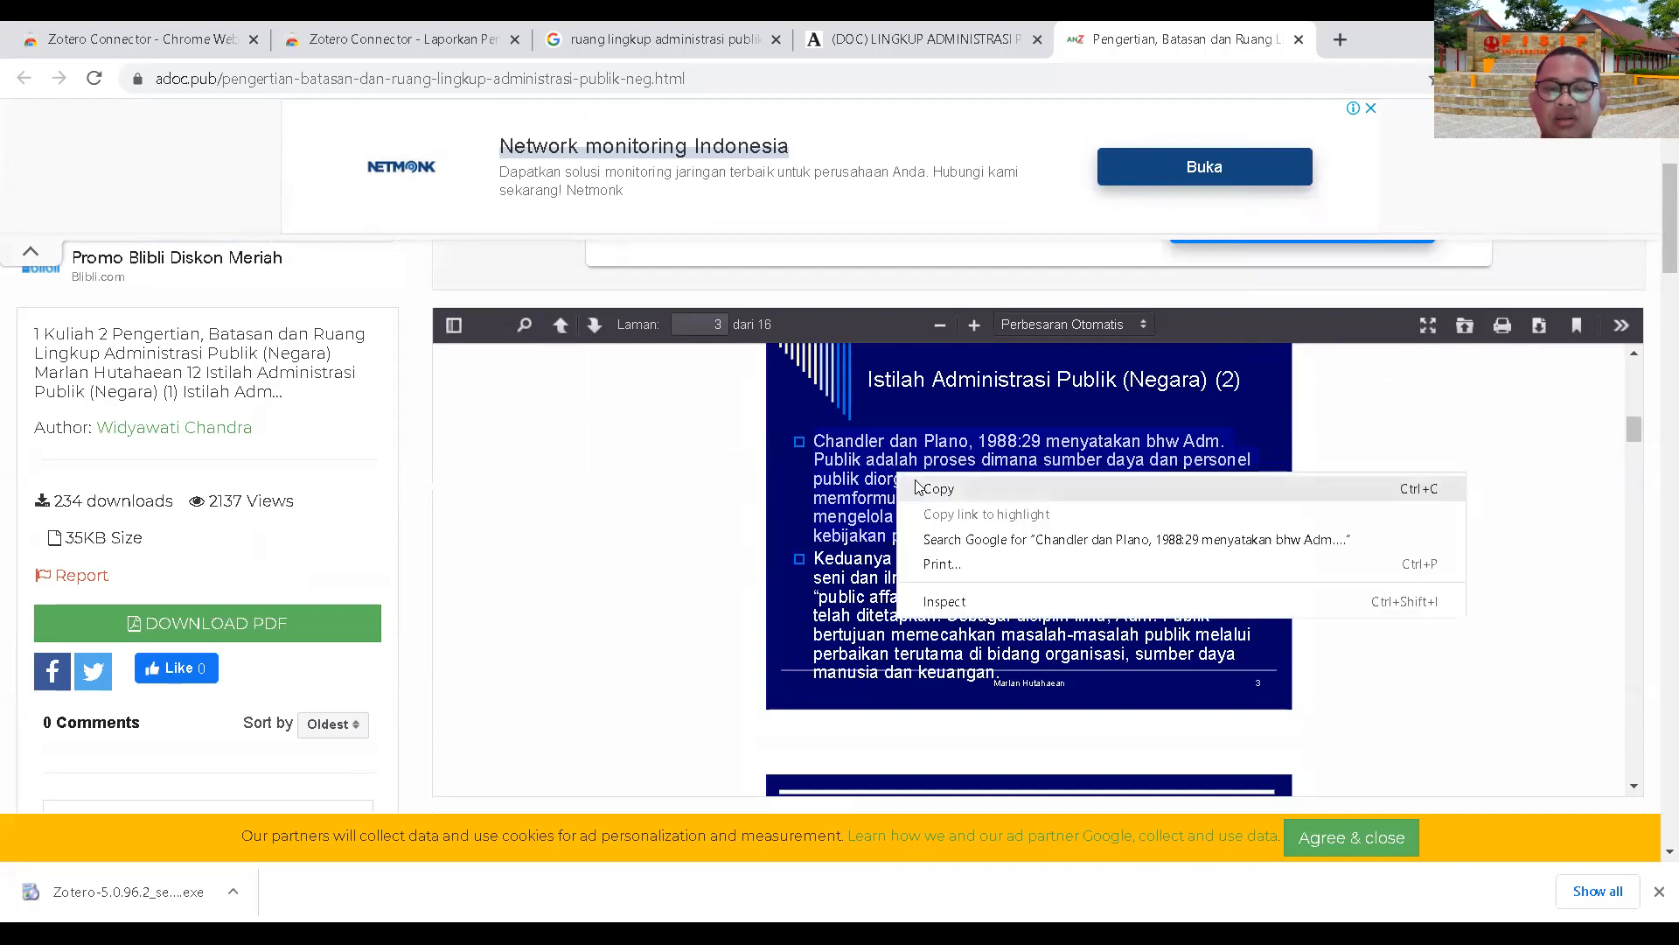
{"action": "left_click", "coordinate": [935, 488]}
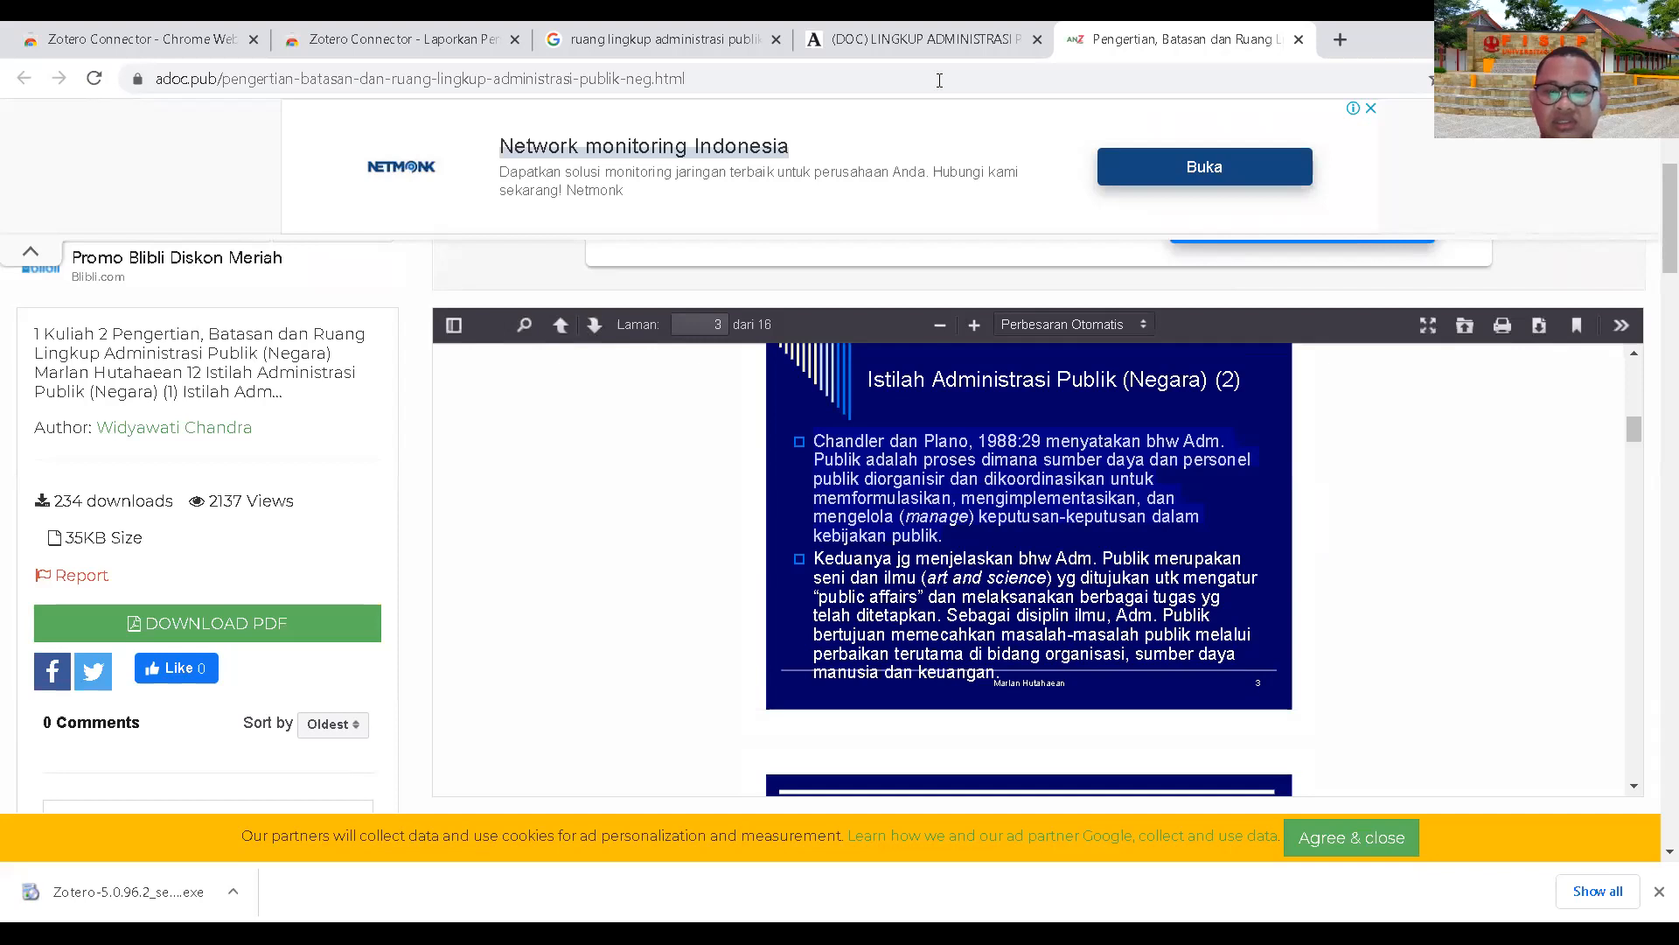
Step: Switch to Word and paste the copied slide paragraph into the blank document with merged formatting
{"action": "key", "text": "alt+Tab"}
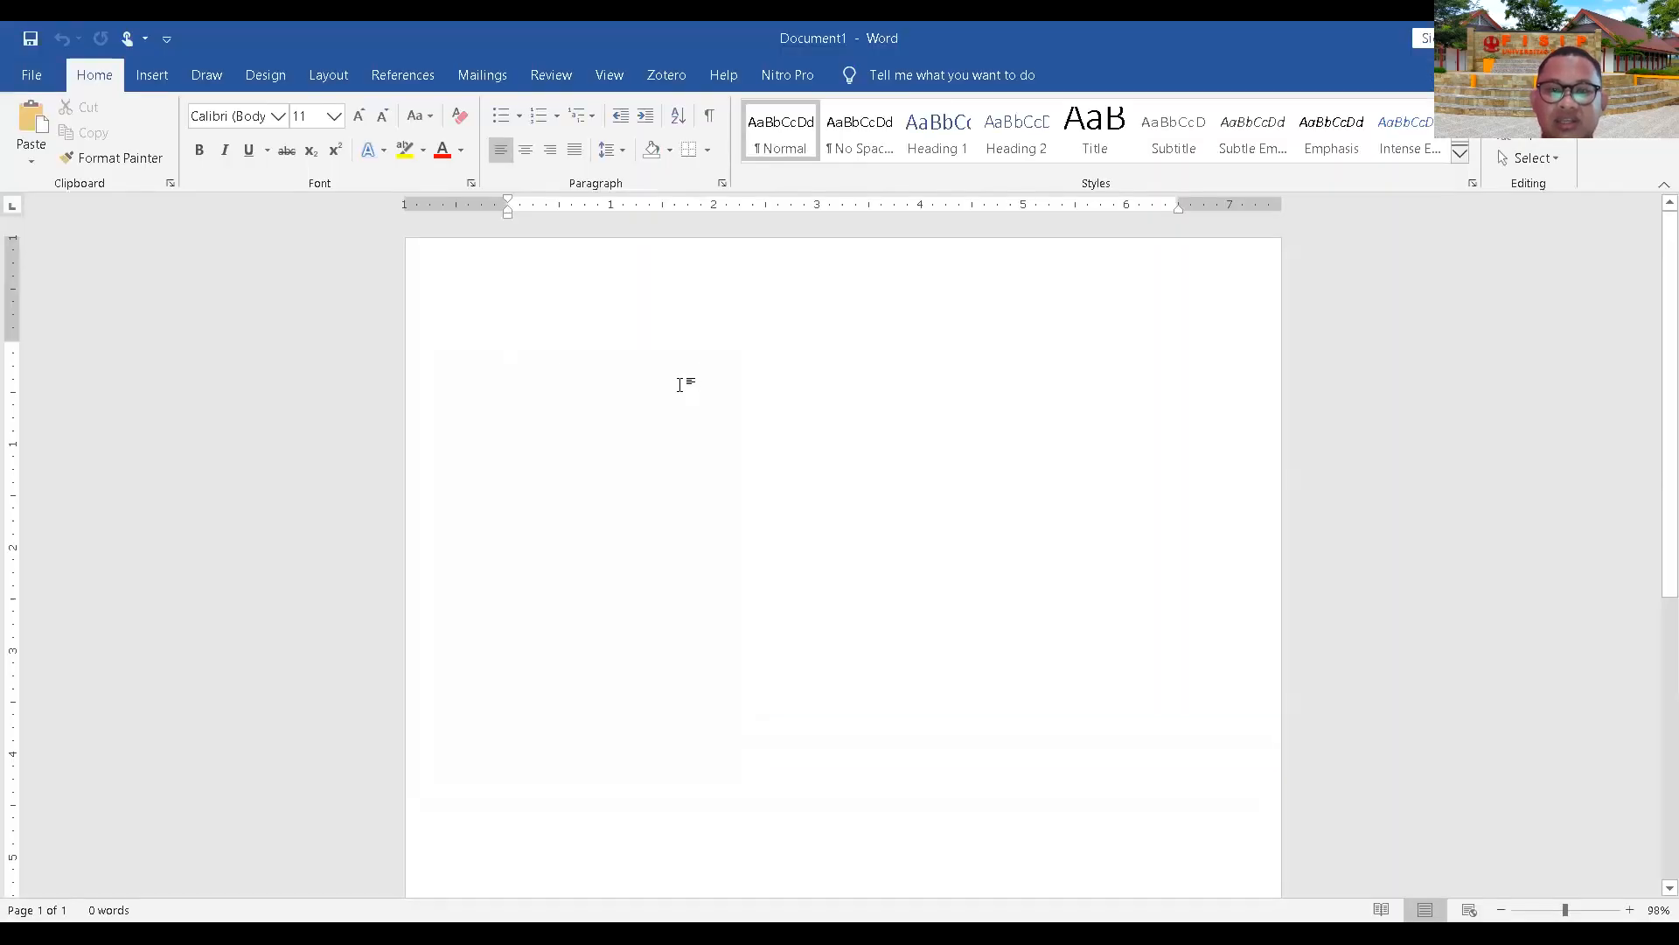
{"action": "right_click", "coordinate": [680, 385]}
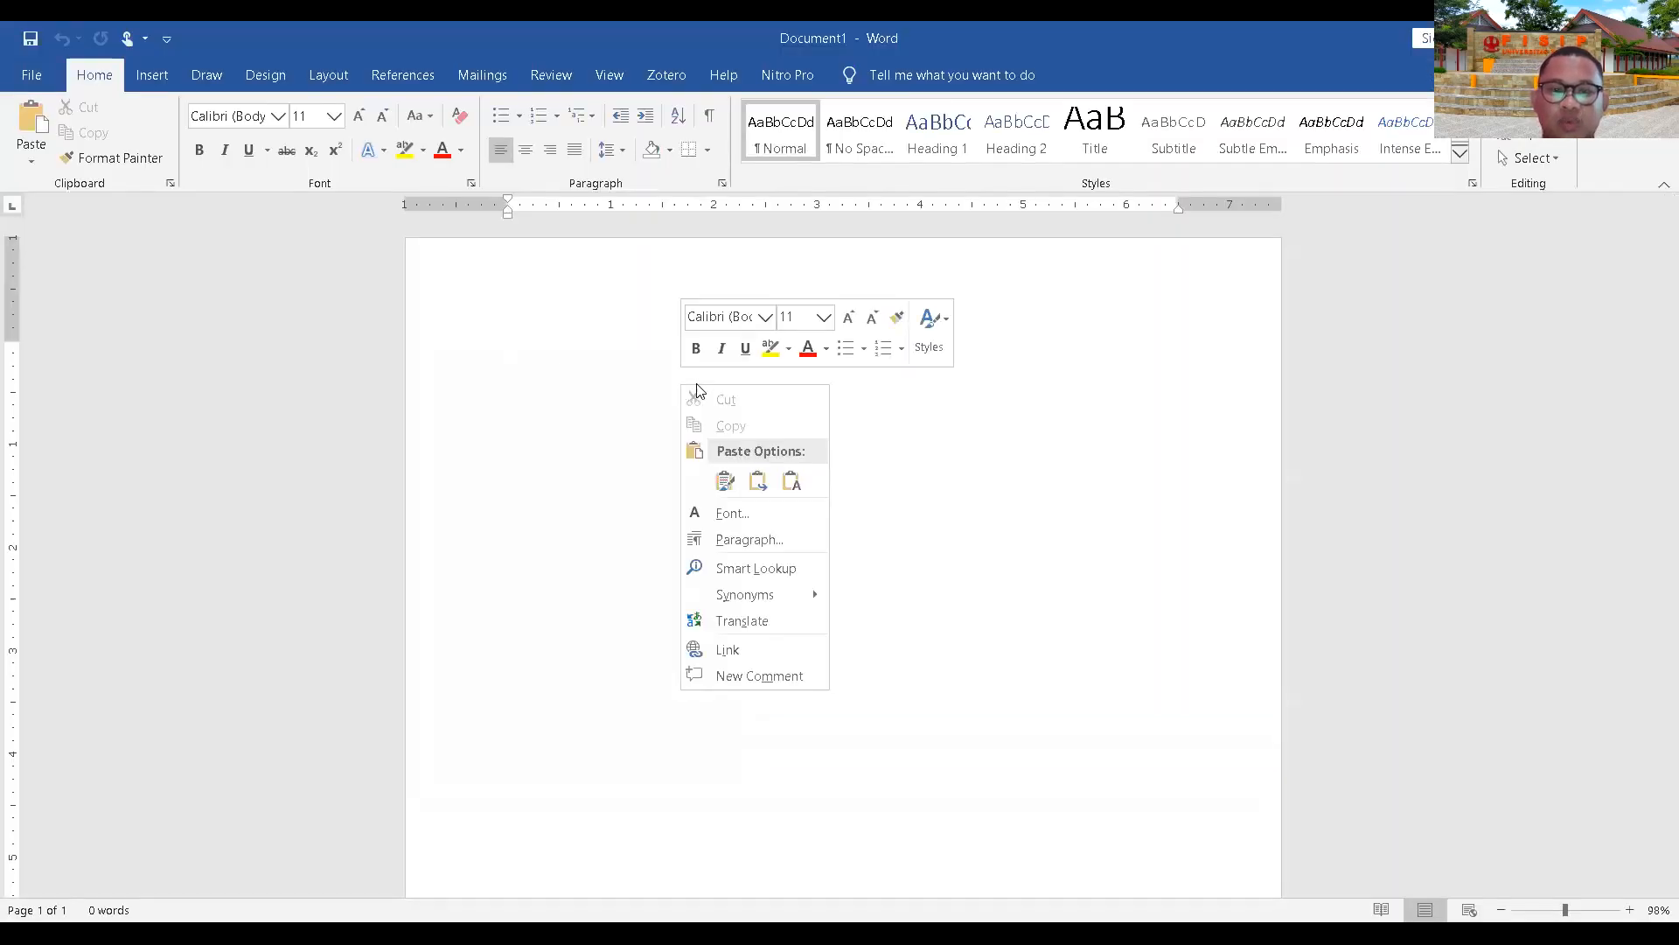
{"action": "left_click", "coordinate": [758, 482]}
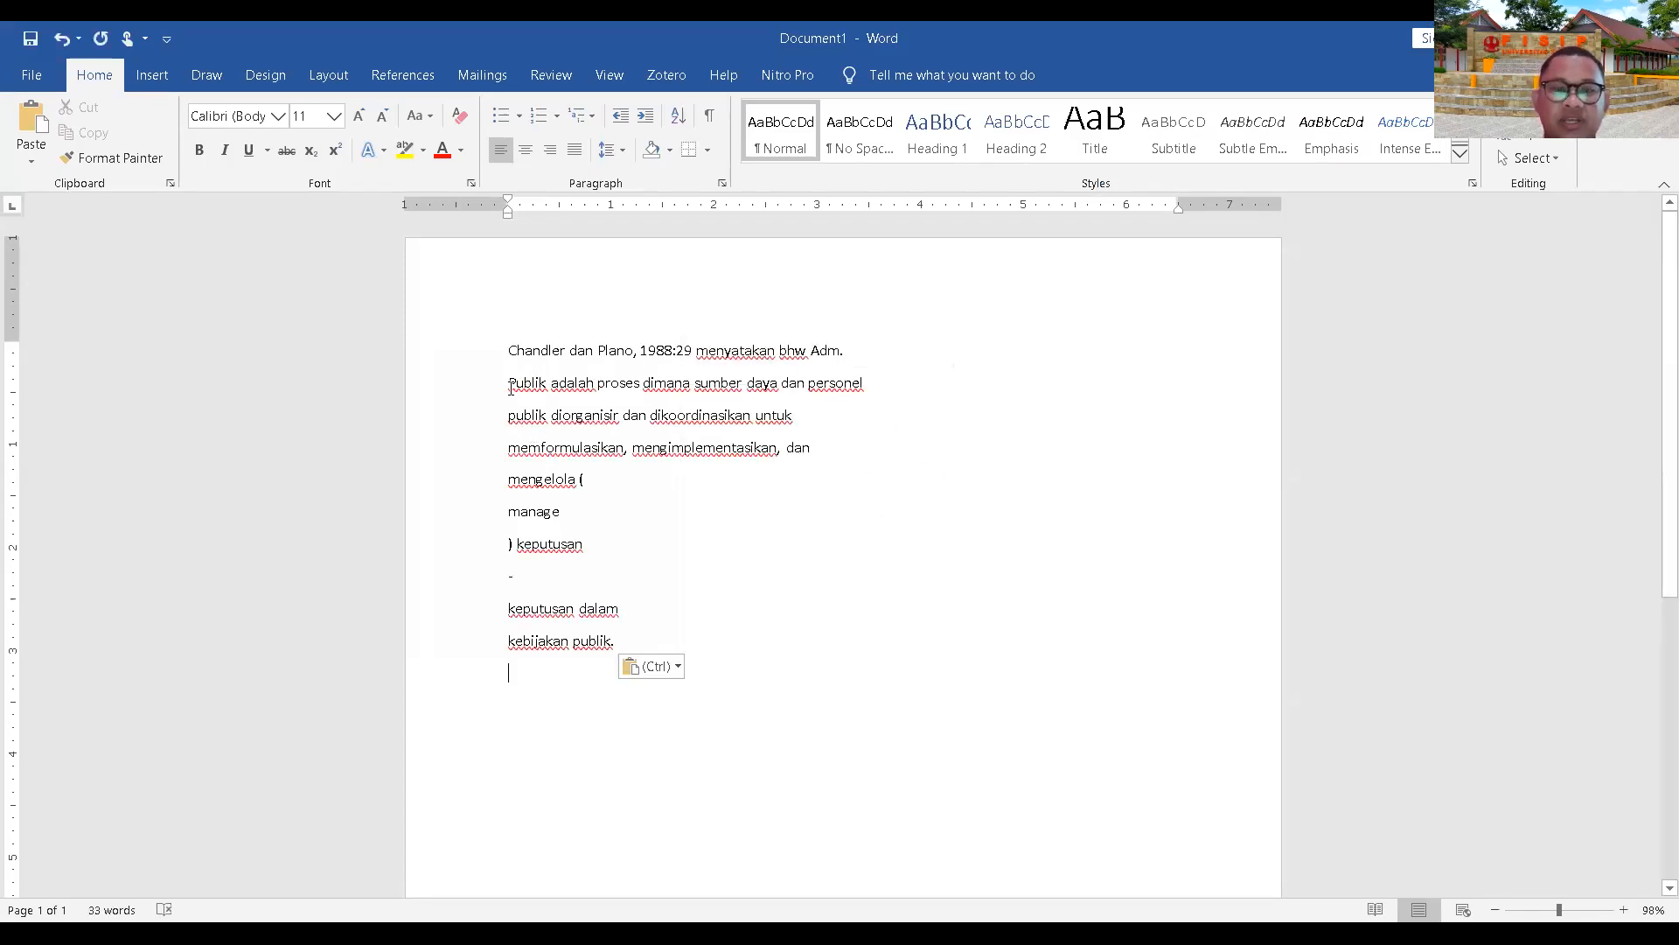
Step: Join the broken lines of the pasted quotation into one continuous paragraph by removing the line breaks between them
{"action": "left_click", "coordinate": [509, 385]}
{"action": "key", "text": "BackSpace"}
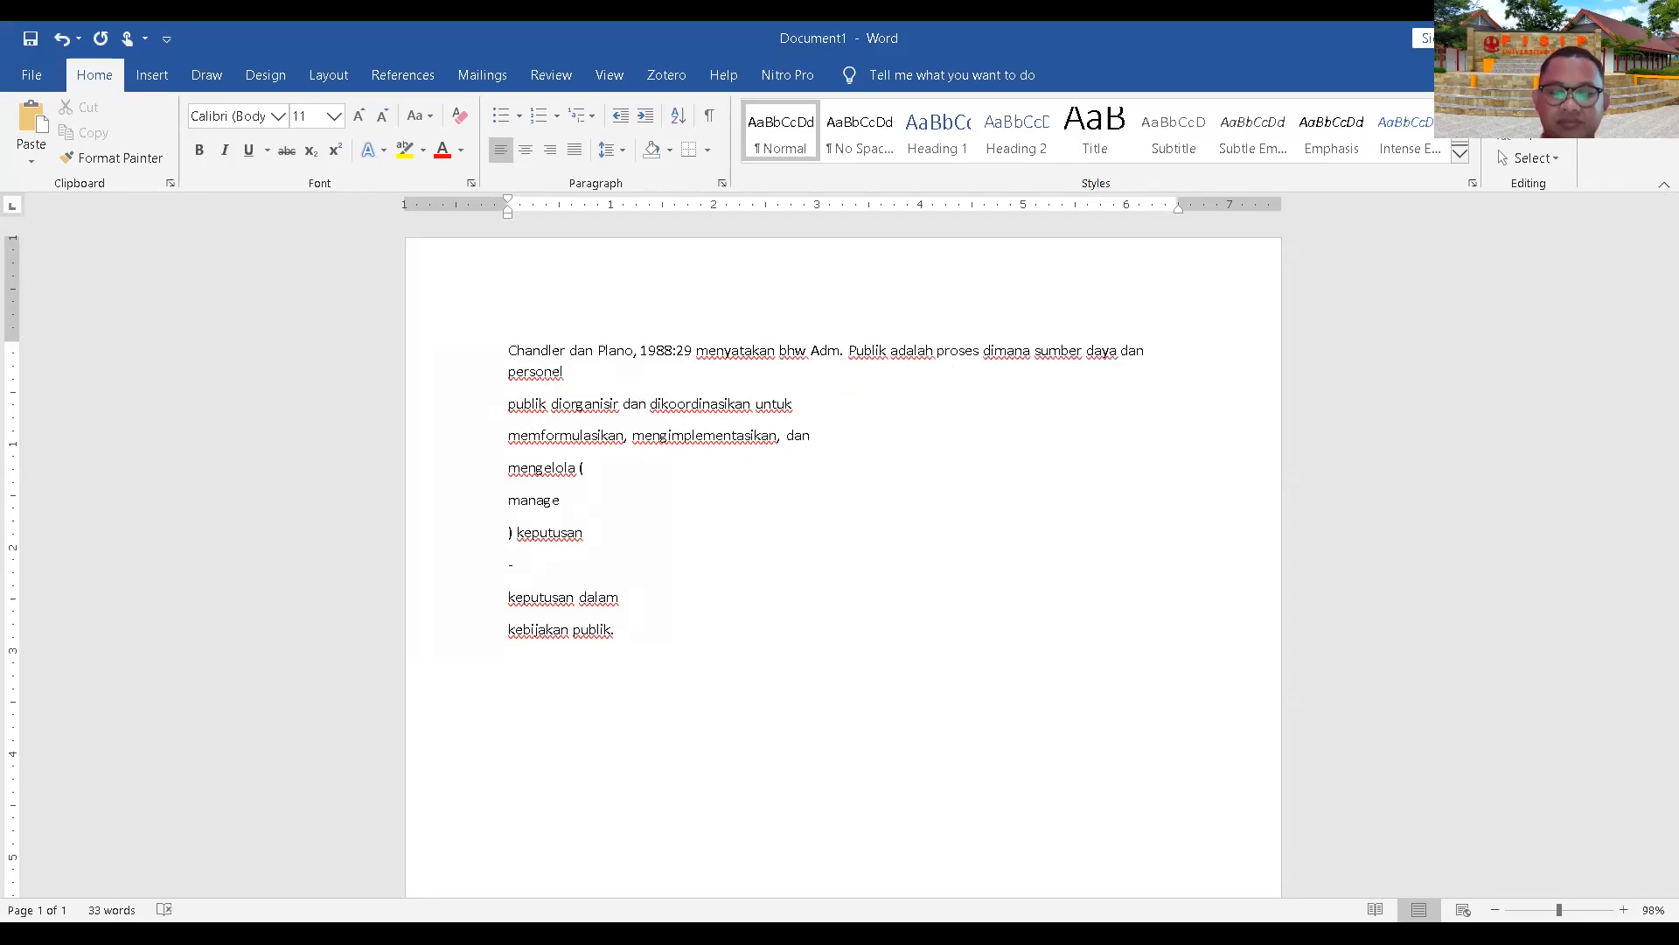
{"action": "key", "text": "BackSpace"}
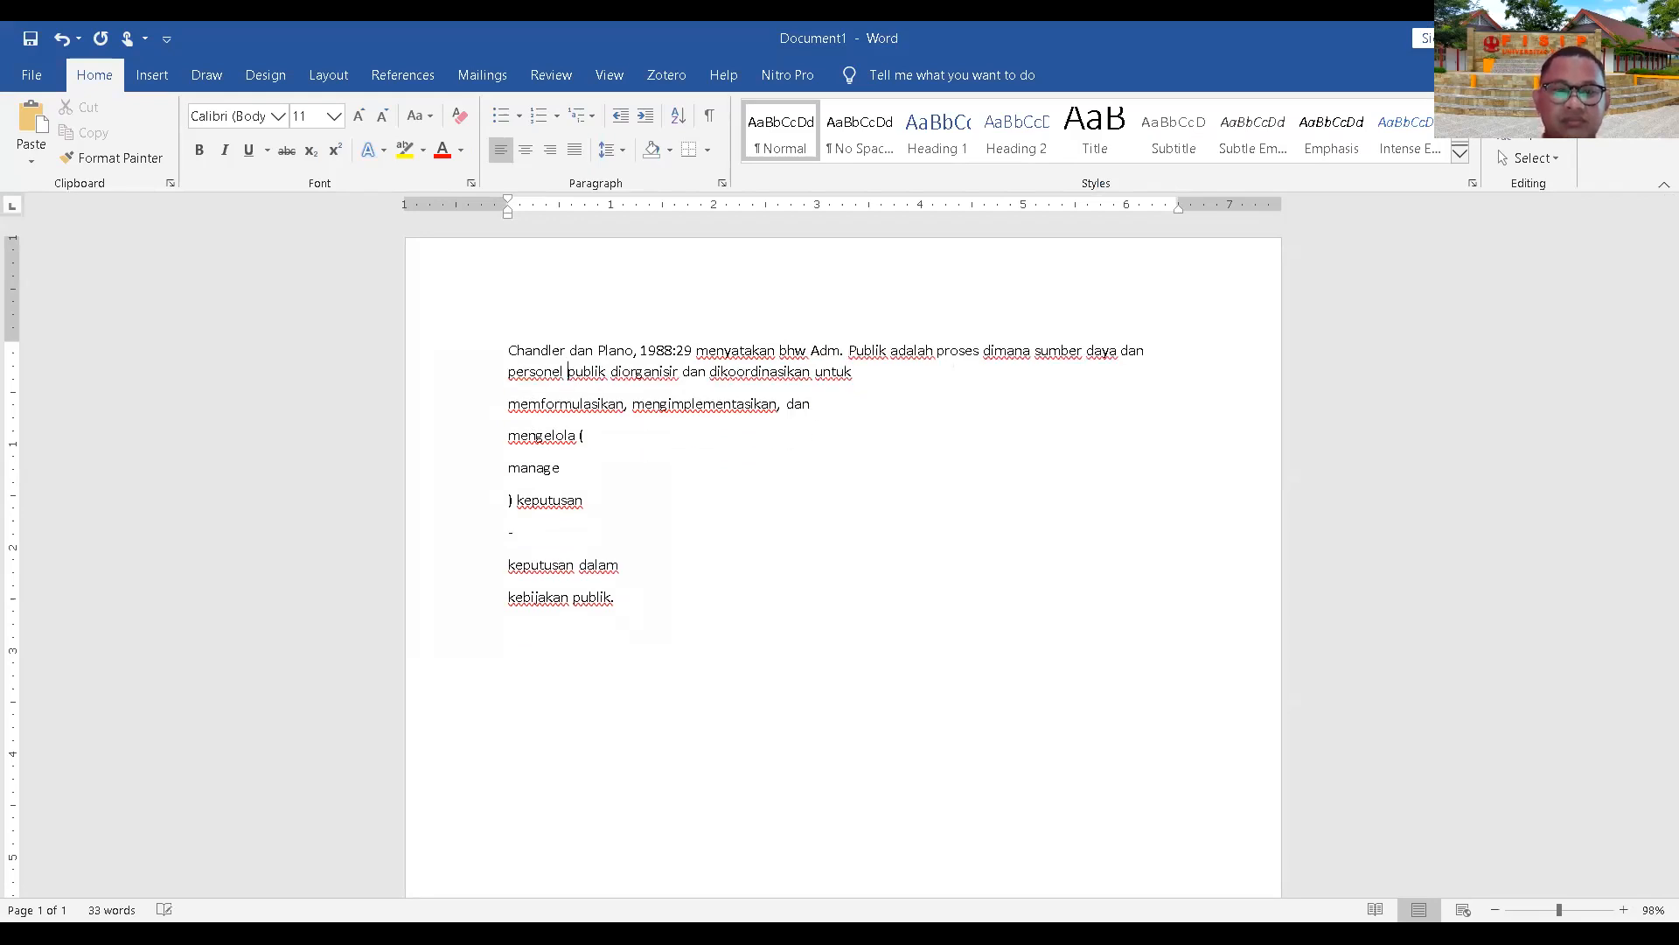
{"action": "left_click", "coordinate": [507, 404]}
{"action": "key", "text": "BackSpace"}
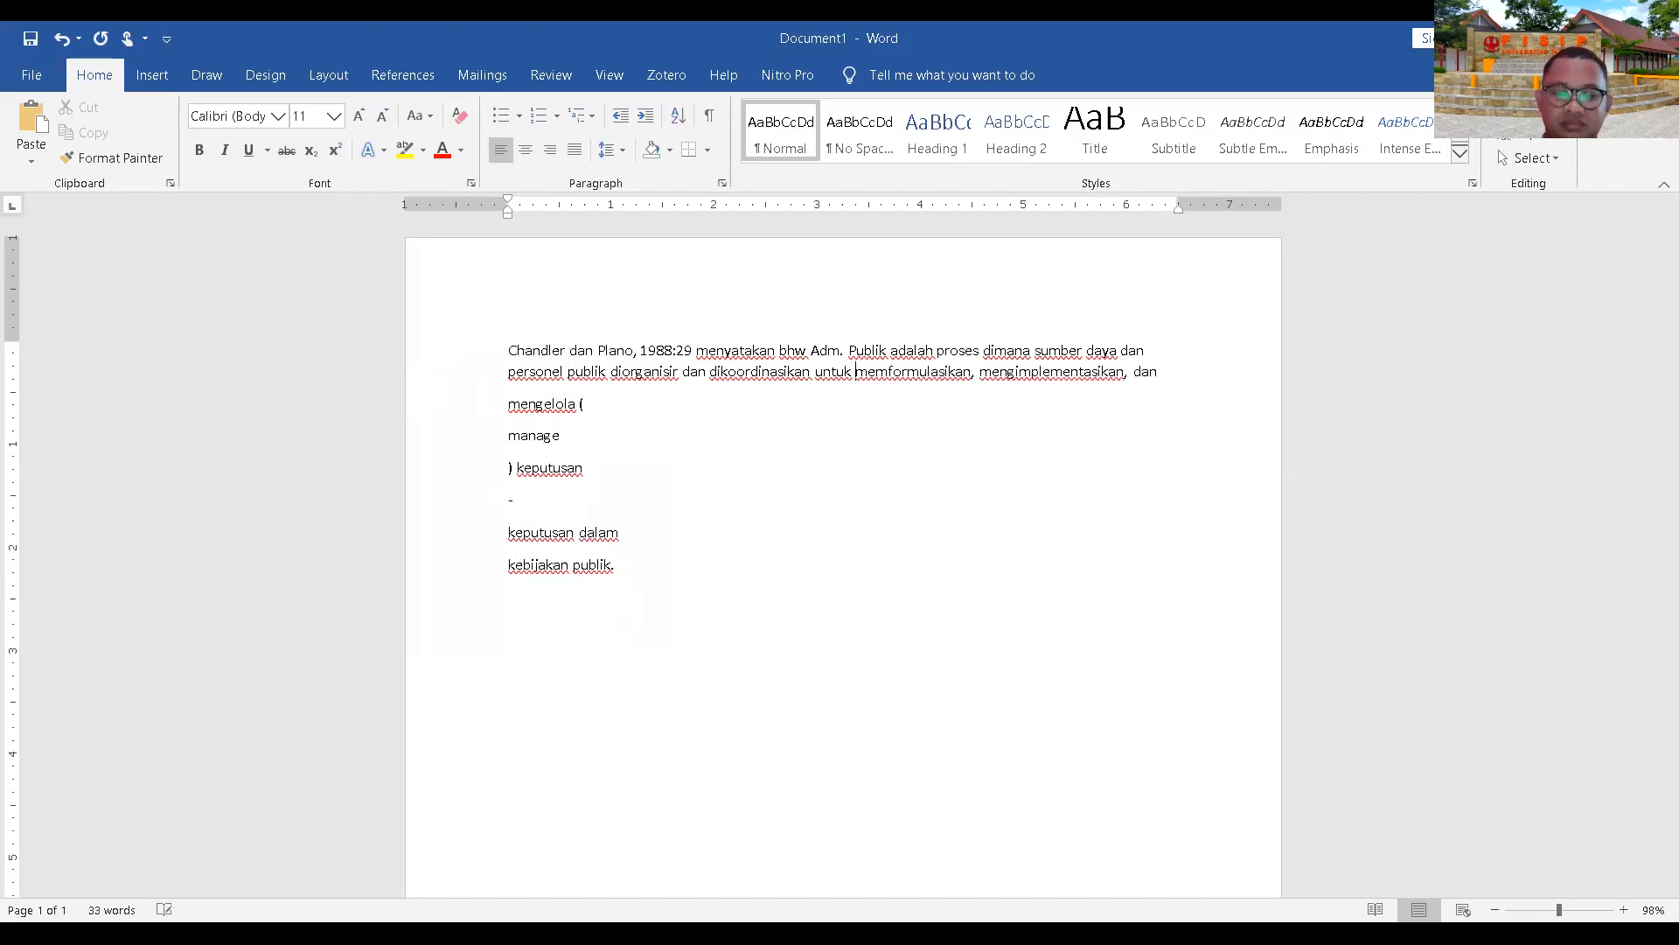
{"action": "left_click", "coordinate": [507, 434]}
{"action": "key", "text": "BackSpace"}
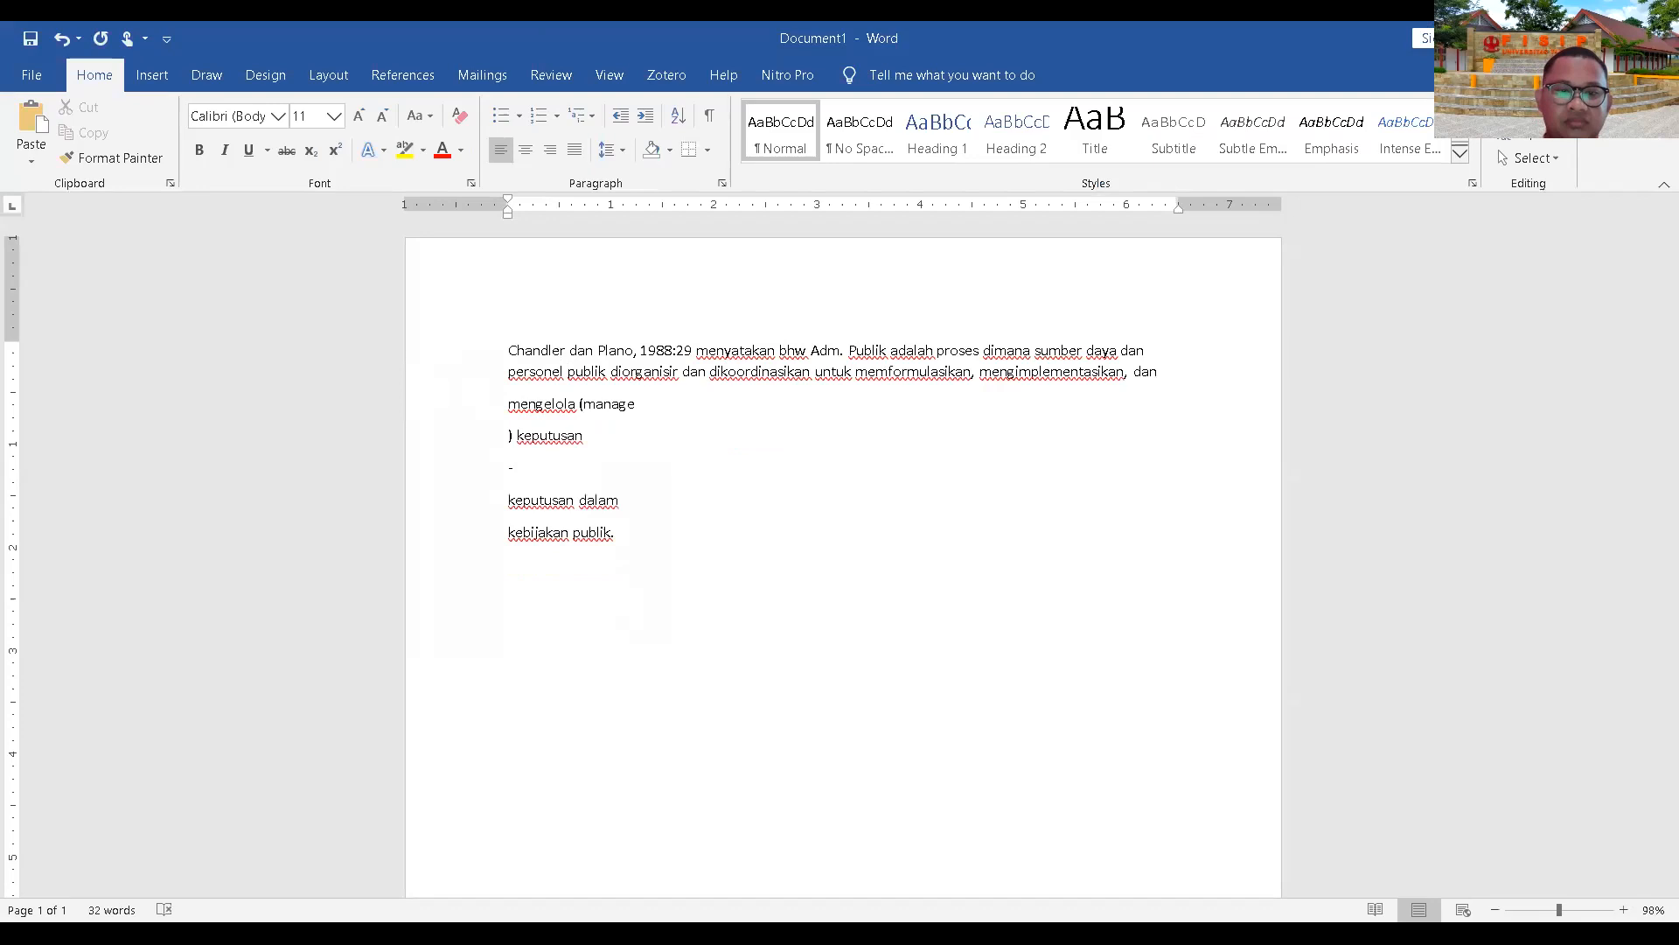
{"action": "left_click", "coordinate": [508, 435]}
{"action": "key", "text": "BackSpace"}
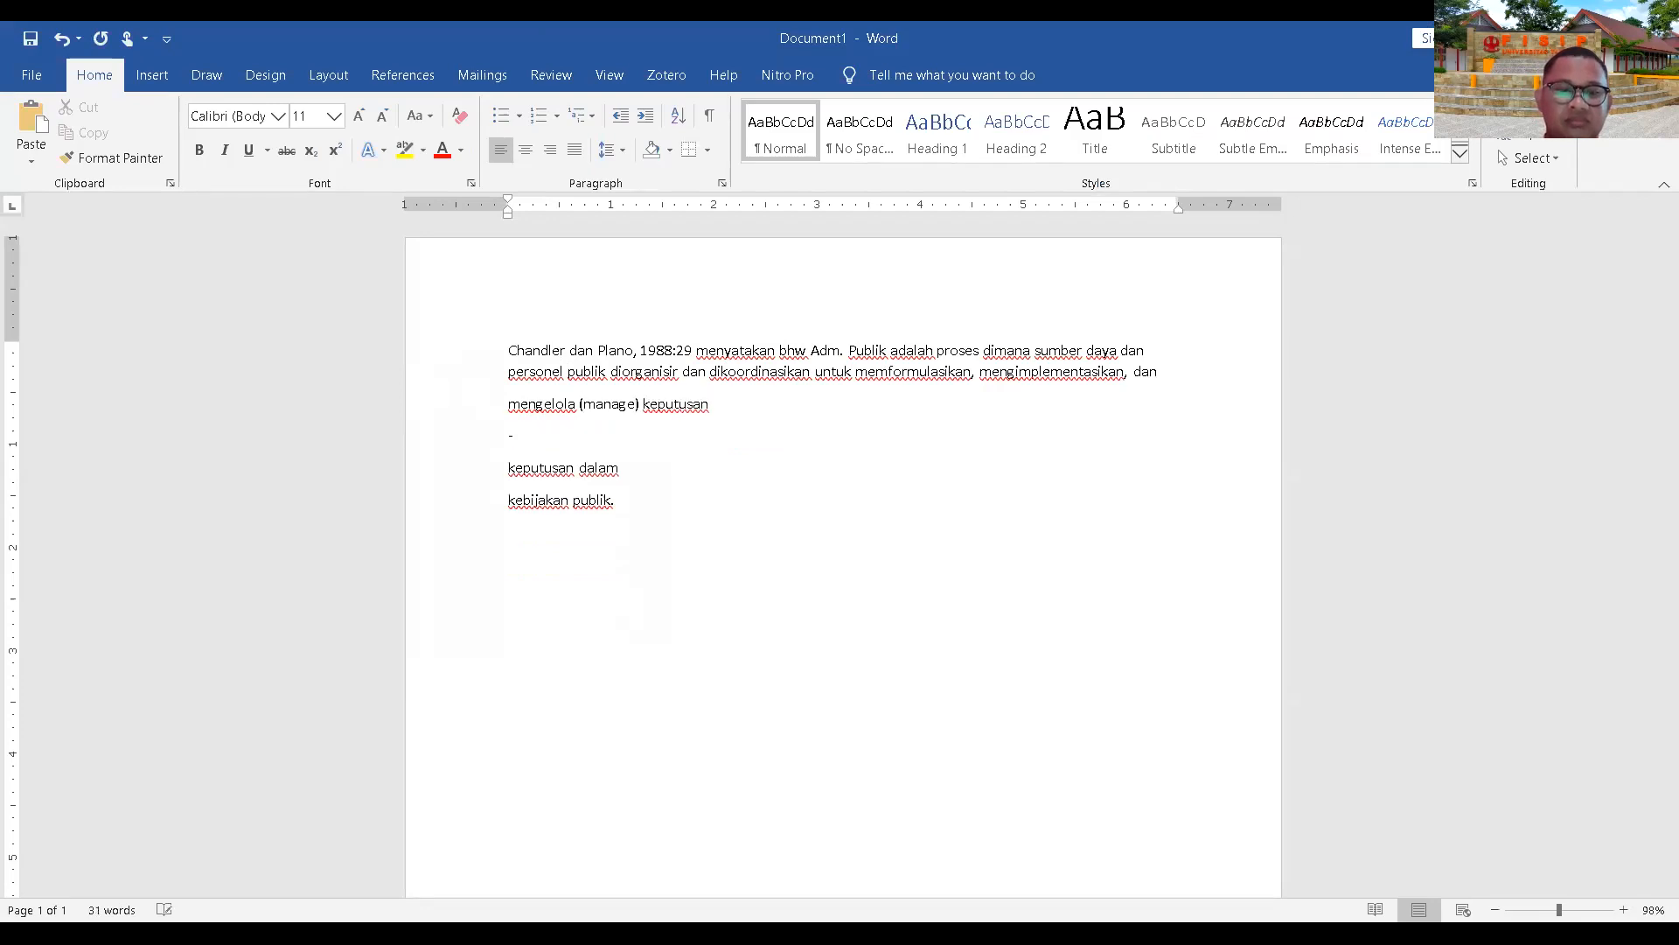
{"action": "left_click", "coordinate": [508, 435]}
{"action": "key", "text": "BackSpace"}
{"action": "left_click", "coordinate": [508, 434]}
{"action": "key", "text": "BackSpace"}
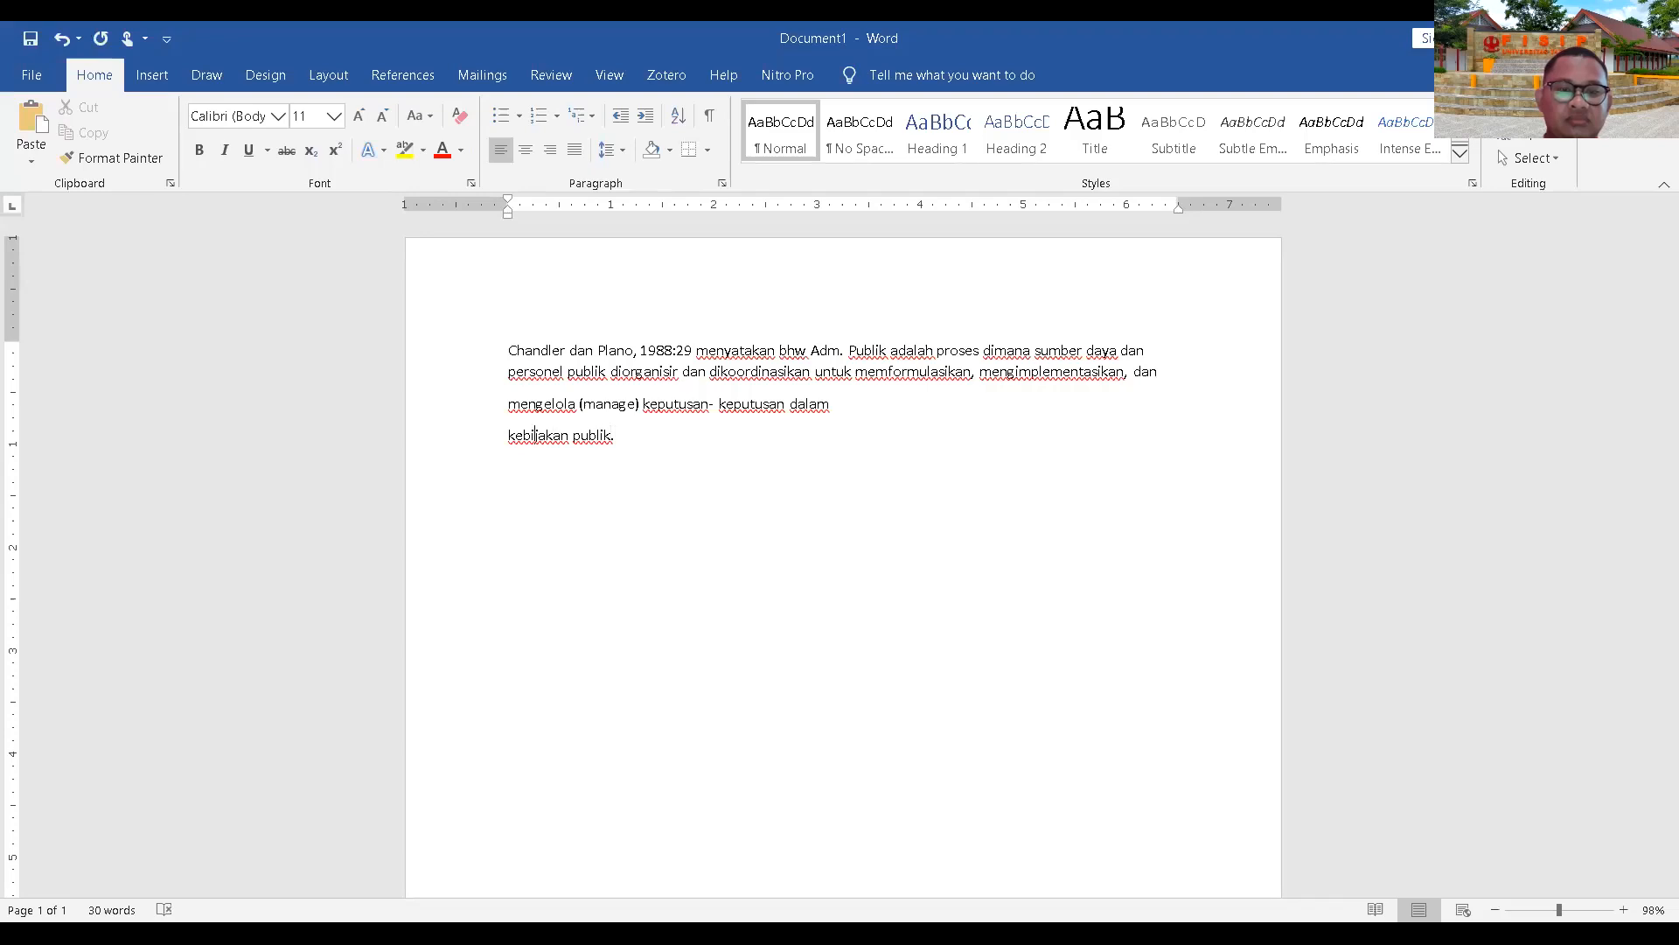
{"action": "key", "text": "BackSpace"}
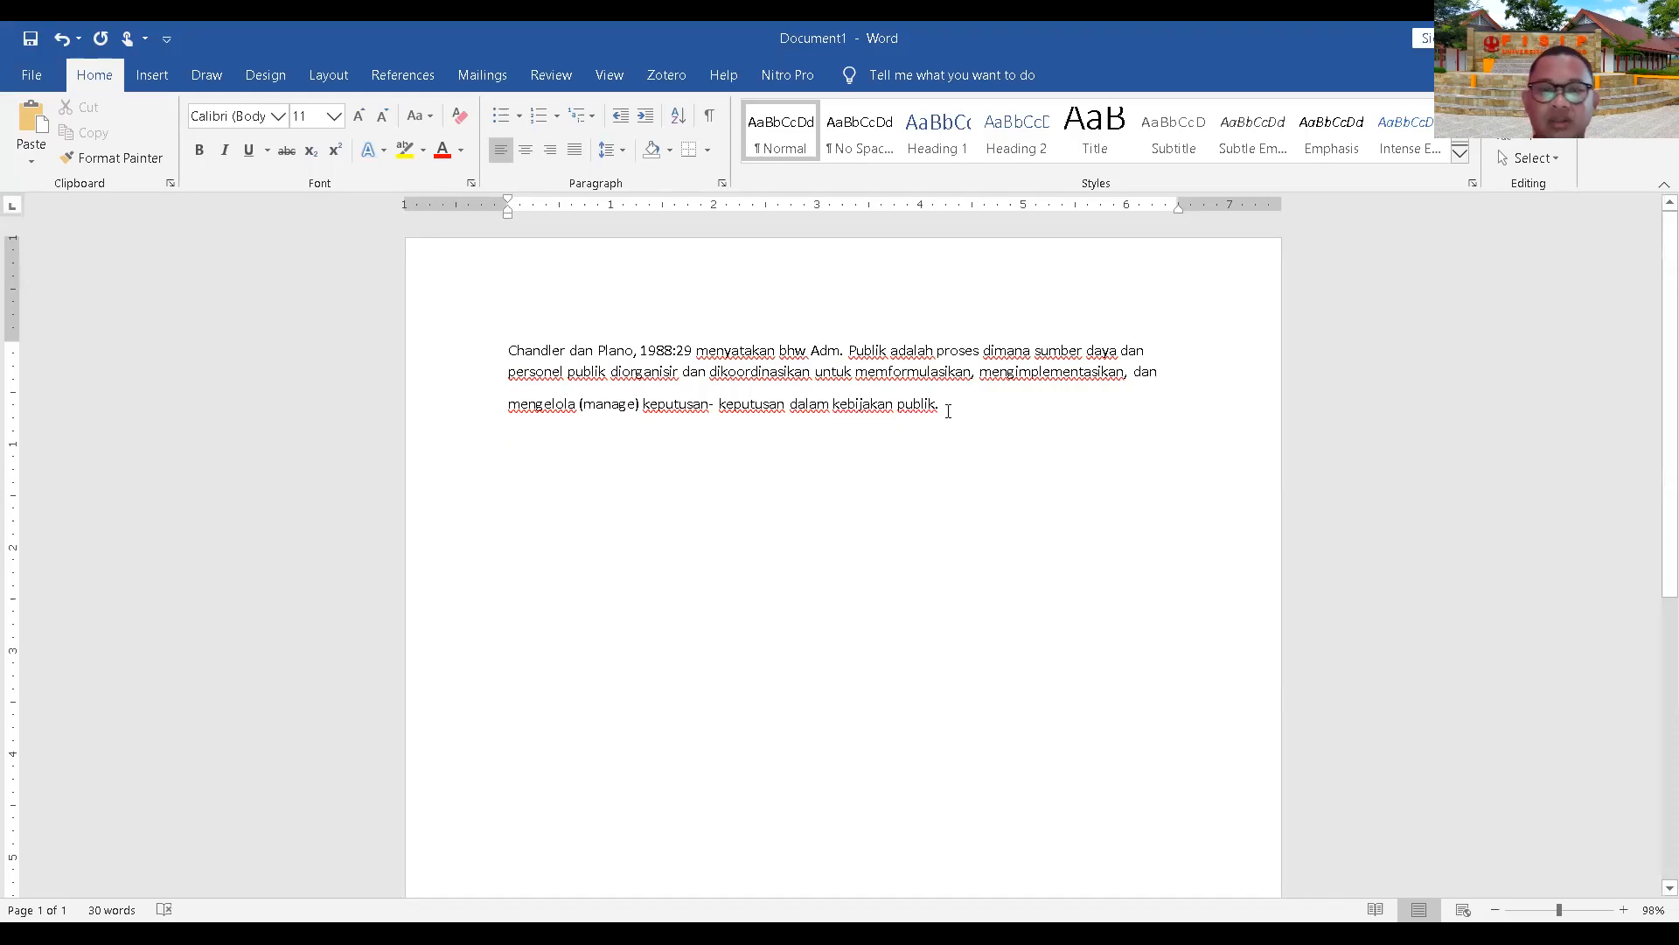
Step: Change the quotation's last word to "public" and remove its closing period
{"action": "key", "text": "BackSpace"}
{"action": "key", "text": "BackSpace"}
{"action": "type", "text": "c"}
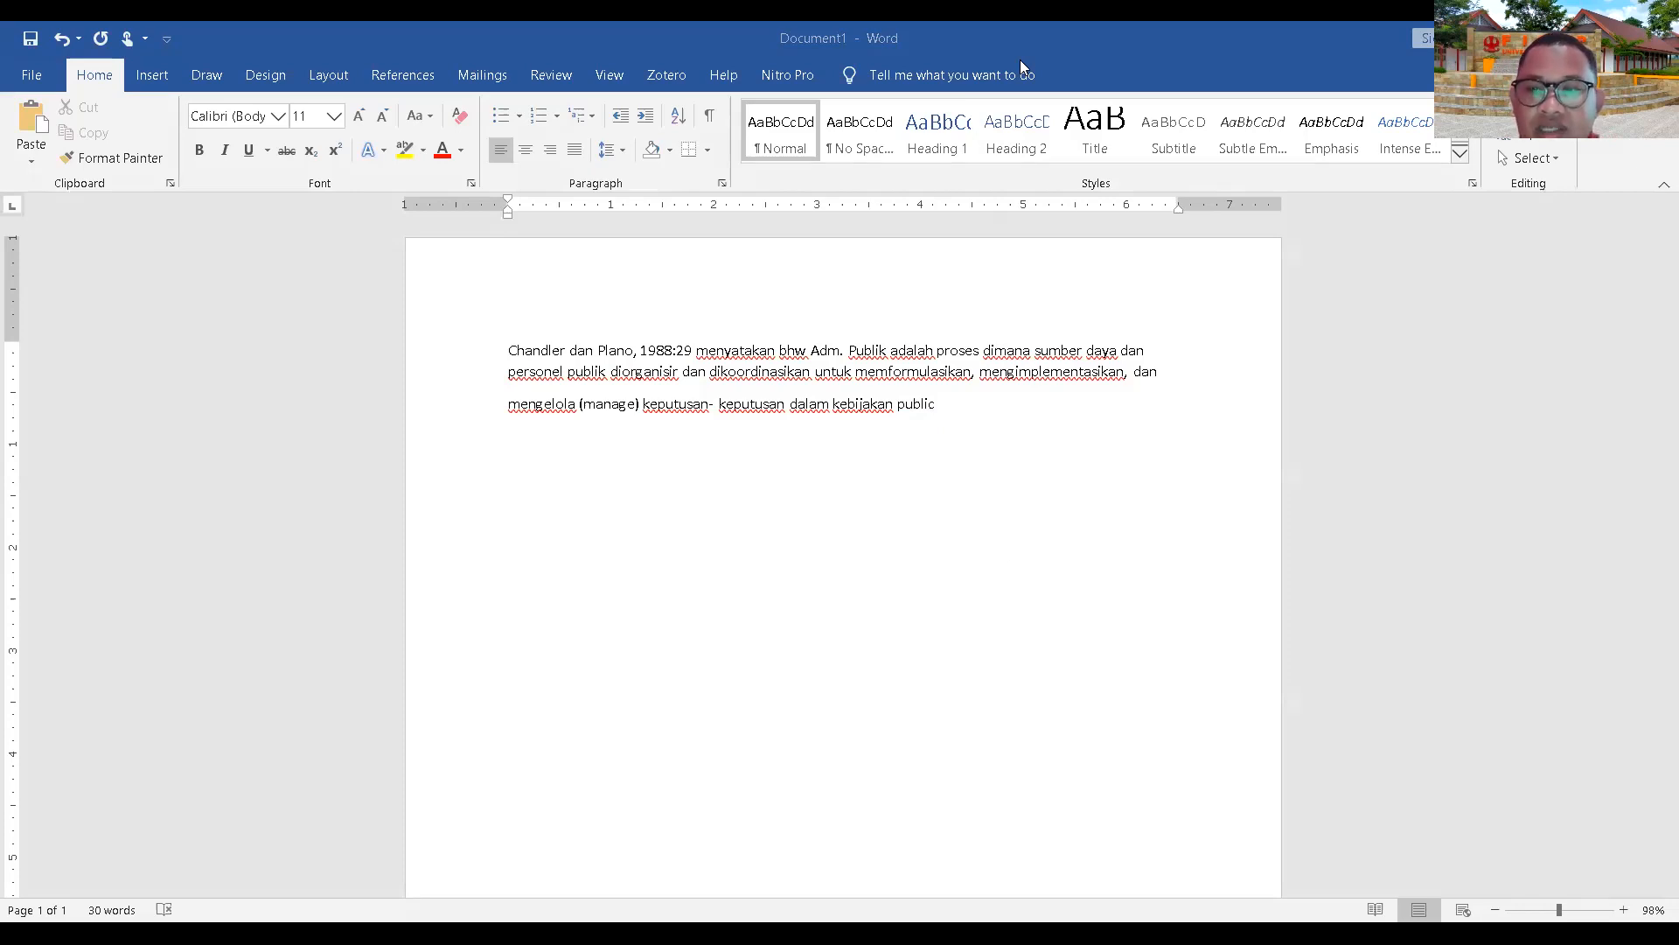
Step: Switch to Chrome and dismiss the Zotero Connector installation notice on the adoc.pub page
{"action": "key", "text": "alt+Tab"}
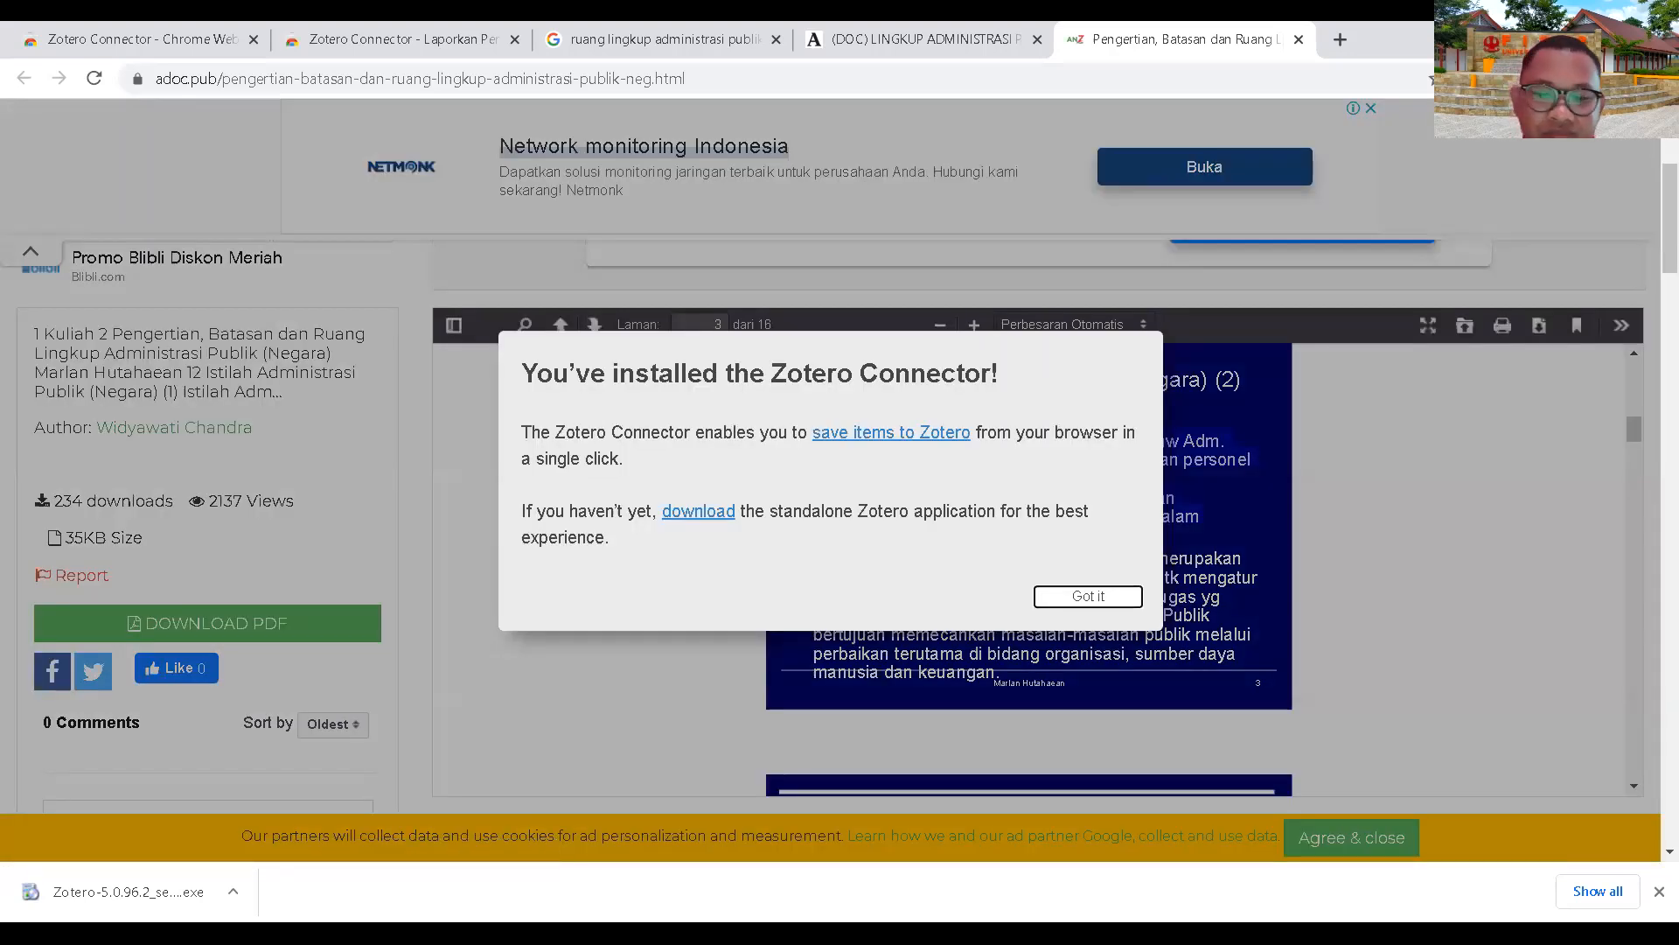
{"action": "left_click", "coordinate": [1110, 602]}
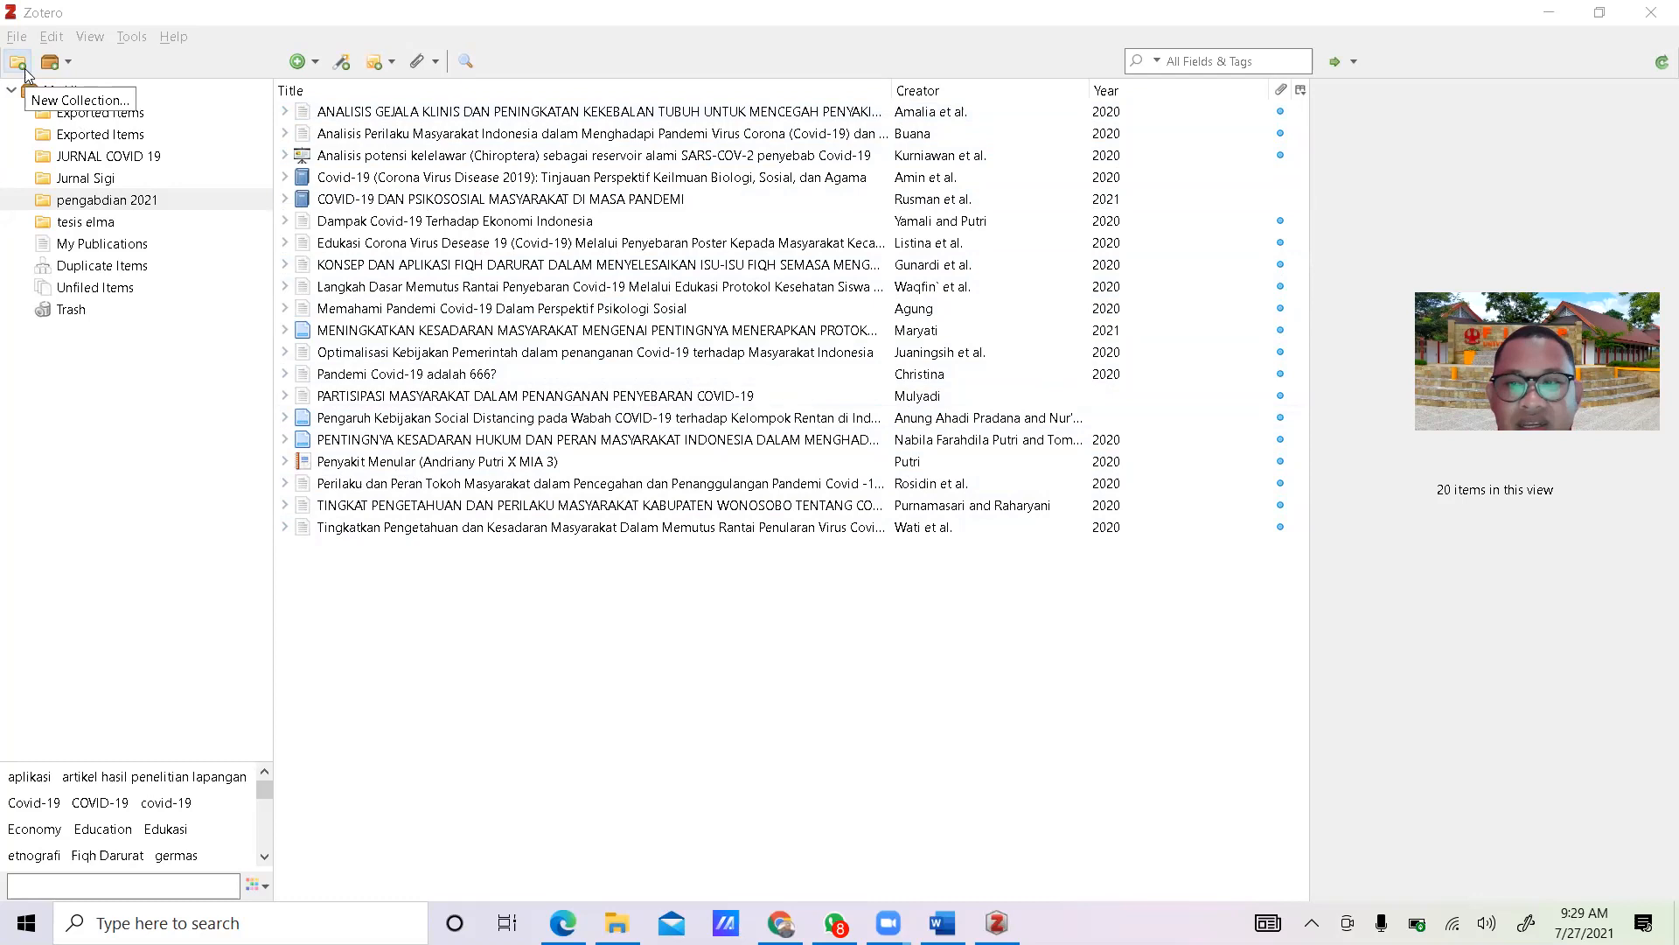
Step: Create a new Zotero collection named "TG 1 MK Adm Pembangunan" in My Library
{"action": "left_click", "coordinate": [1471, 285]}
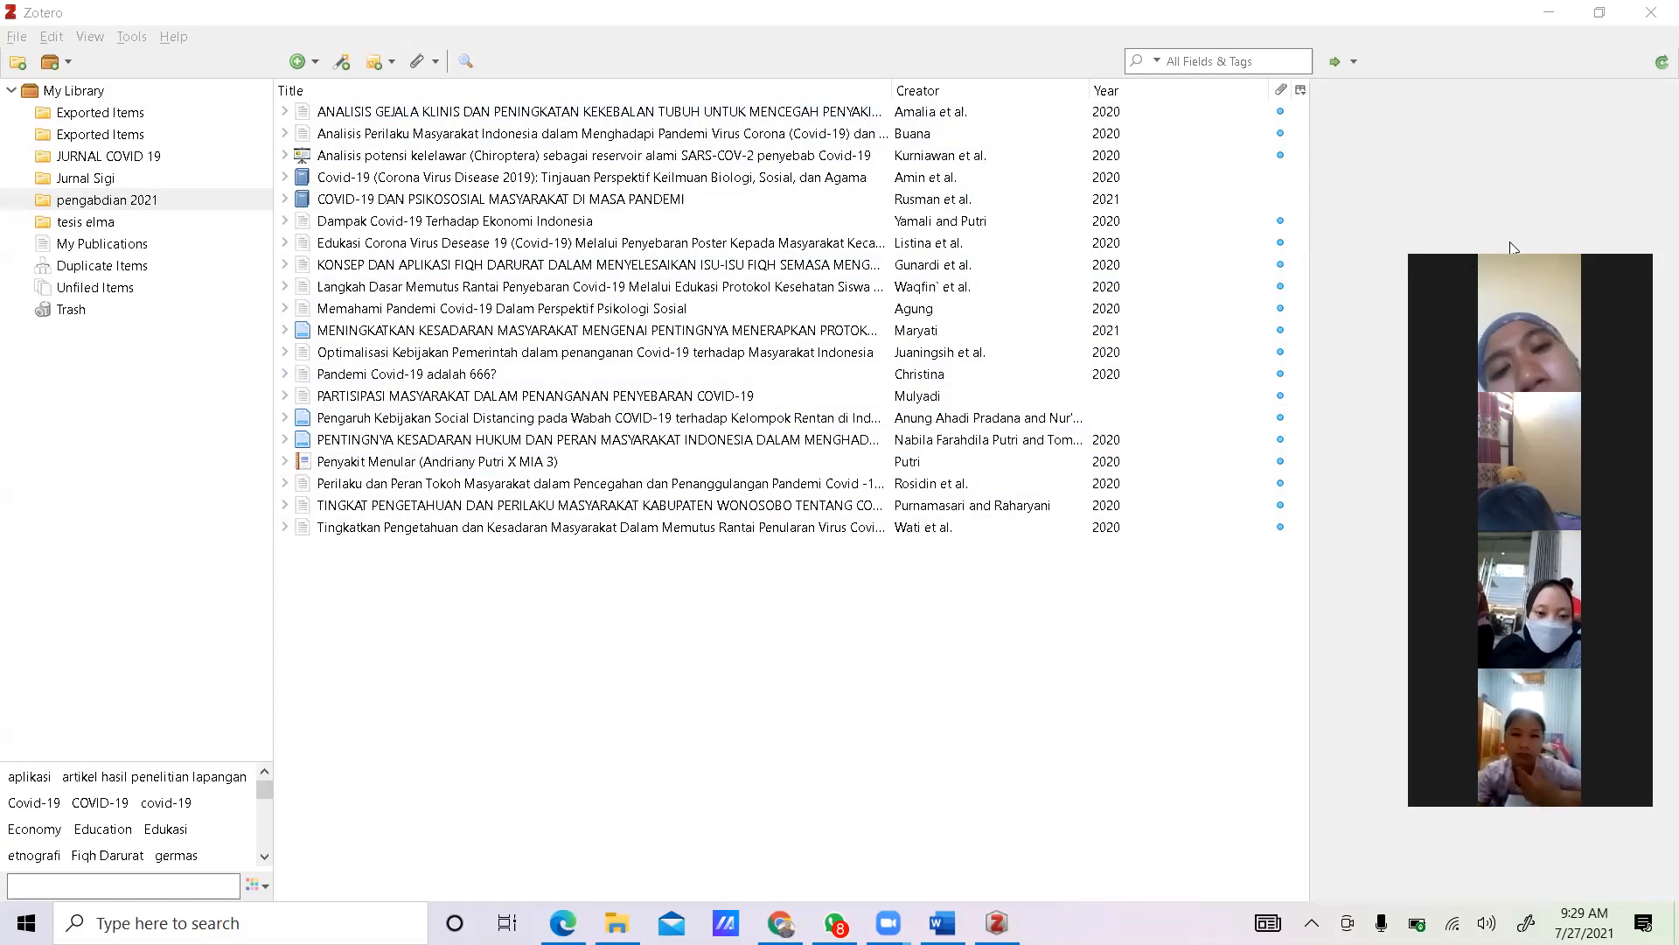
{"action": "left_click_drag", "start_coordinate": [1509, 241], "coordinate": [1518, 137]}
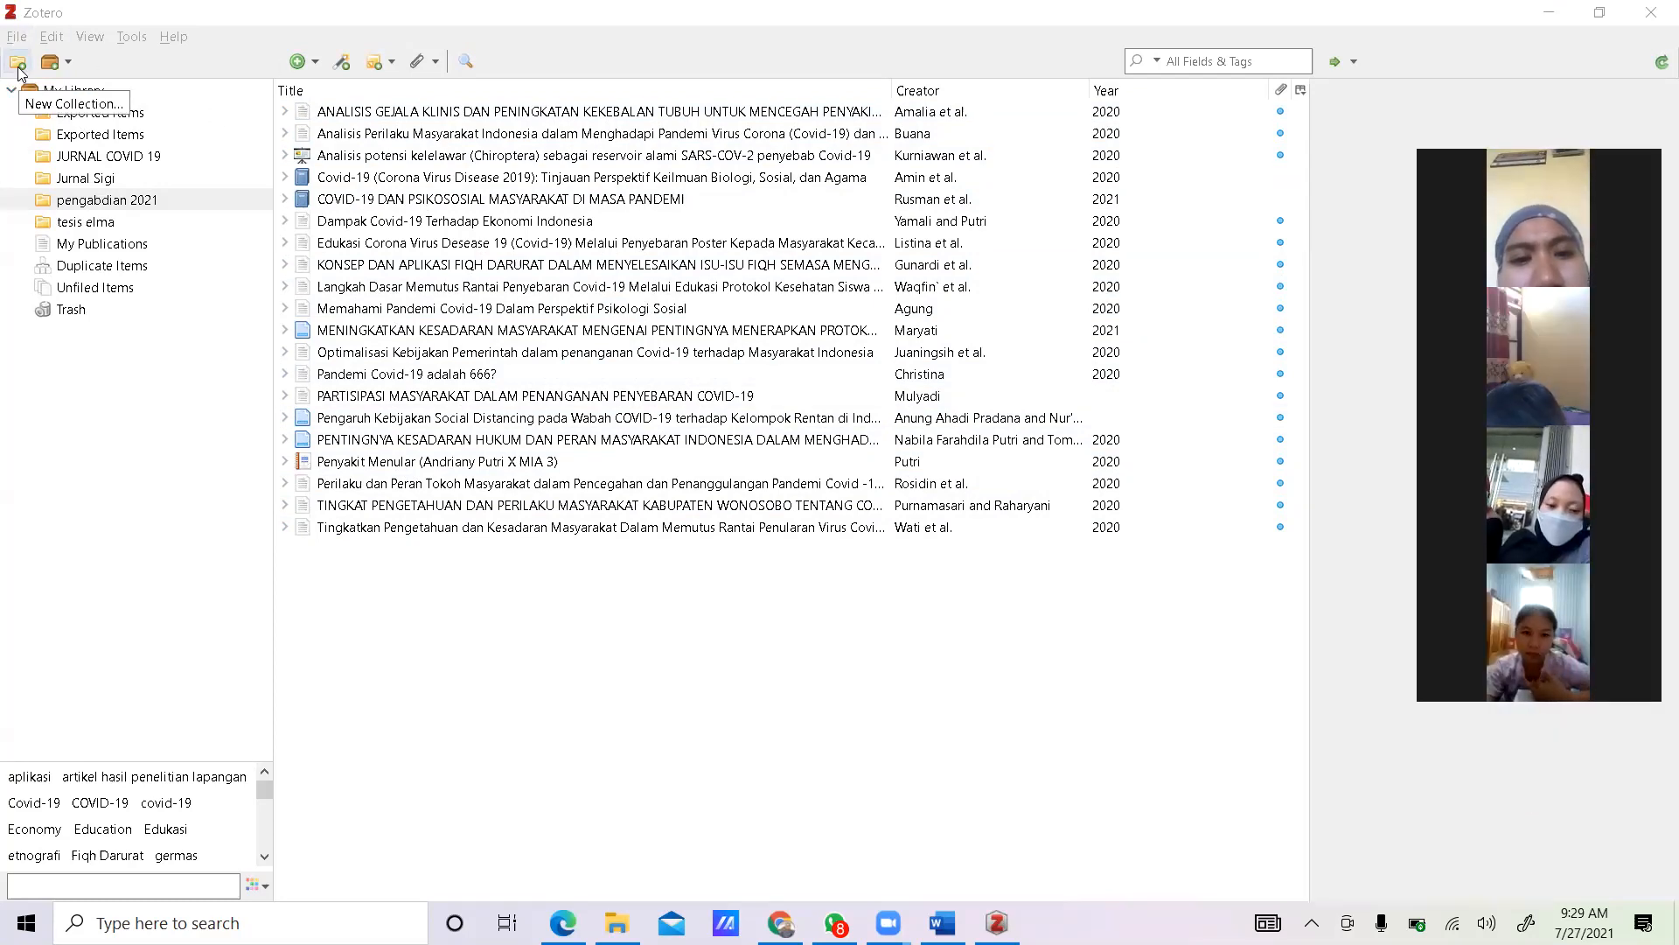
{"action": "left_click", "coordinate": [19, 67]}
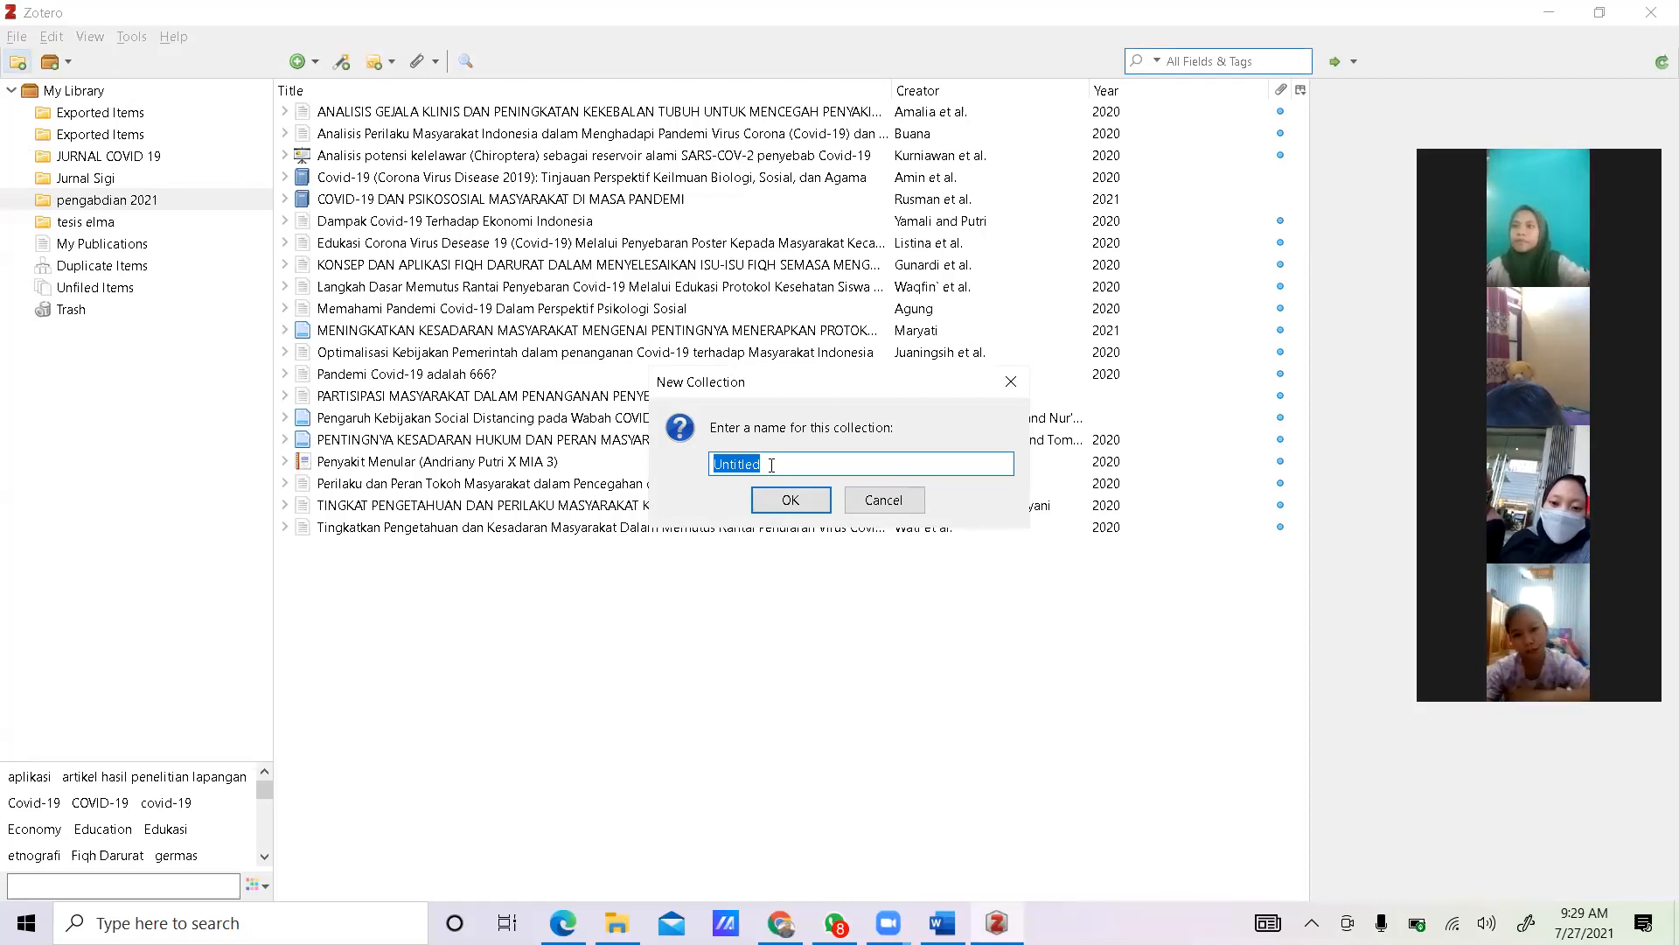
{"action": "type", "text": "T"}
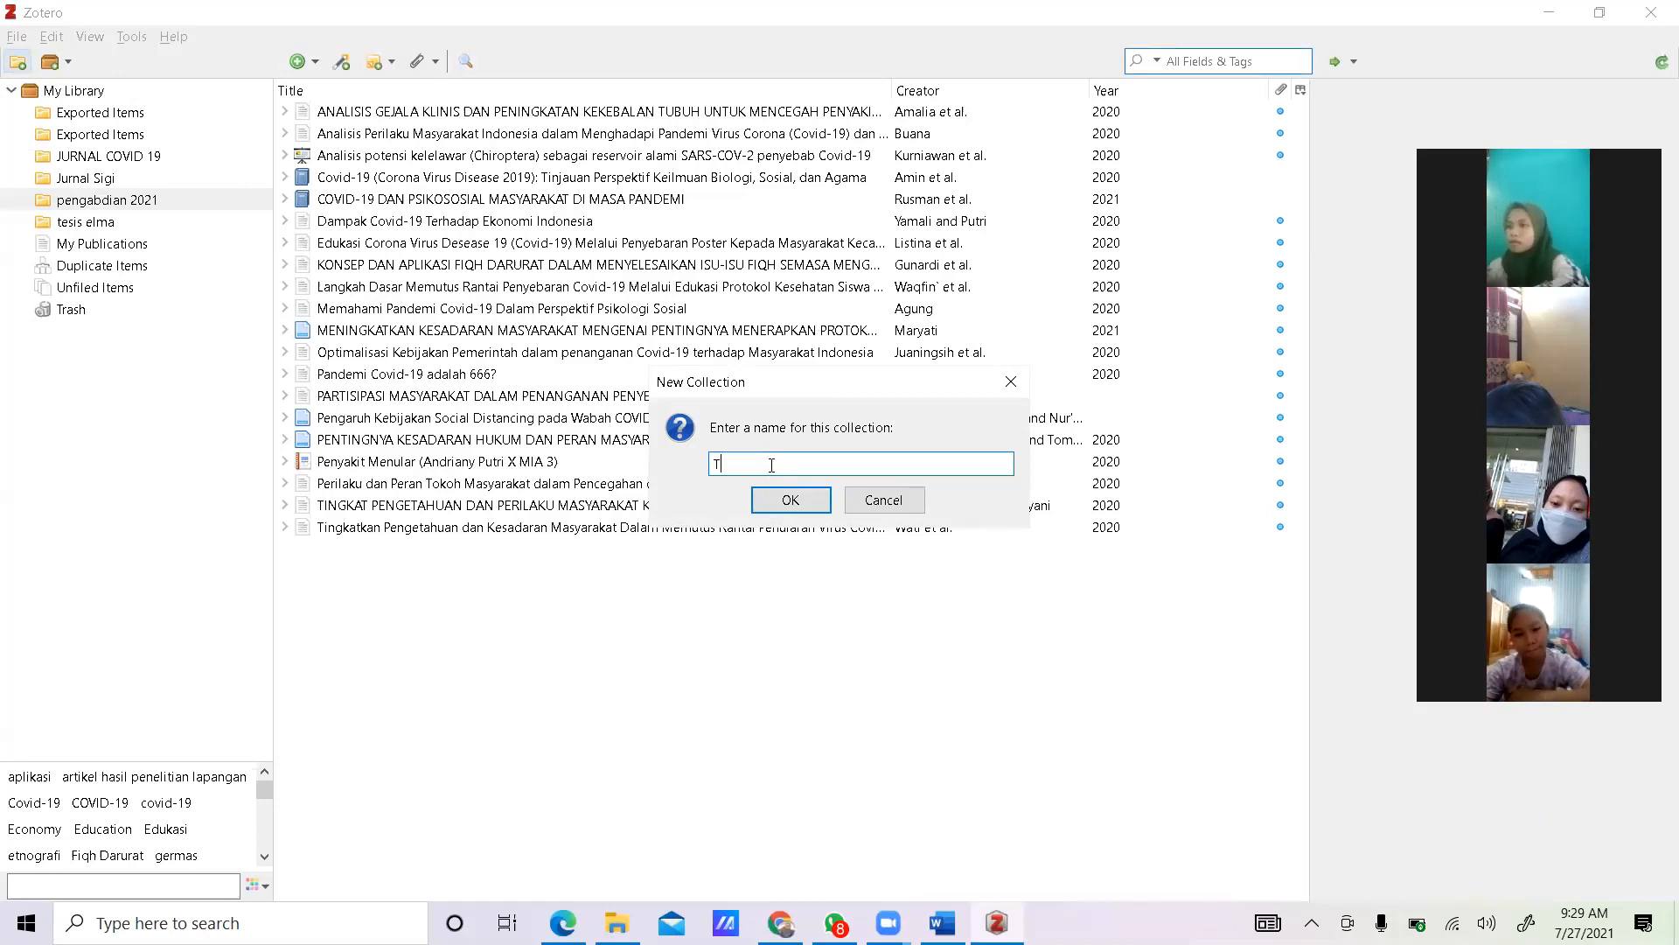
{"action": "type", "text": "G"}
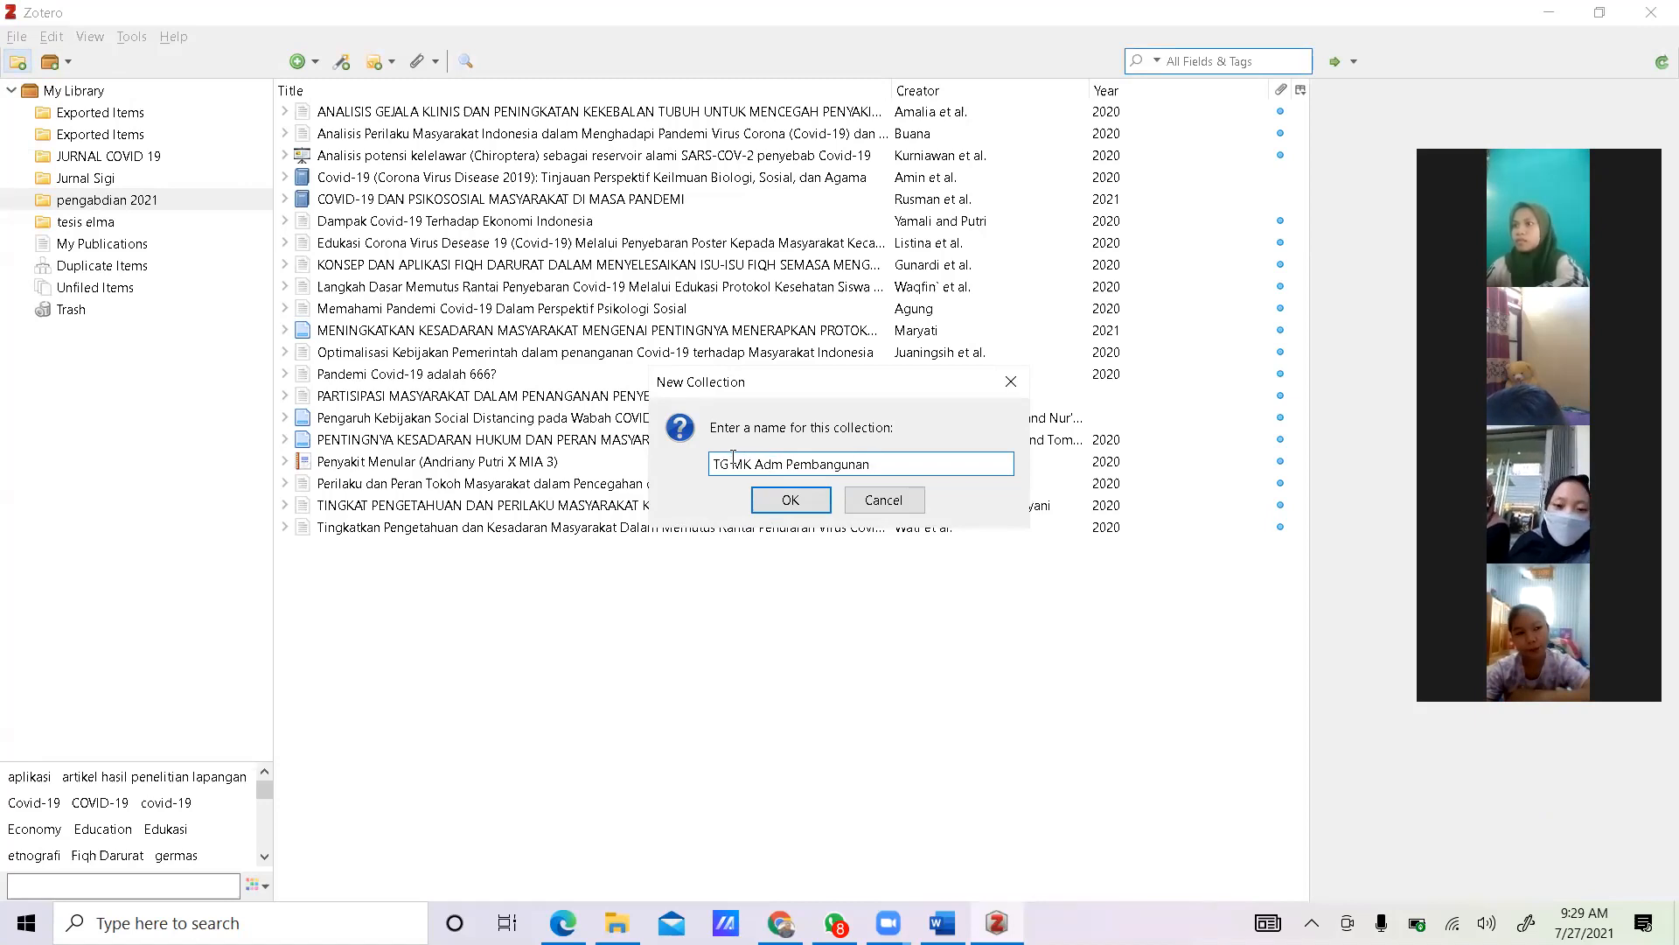
{"action": "type", "text": "1"}
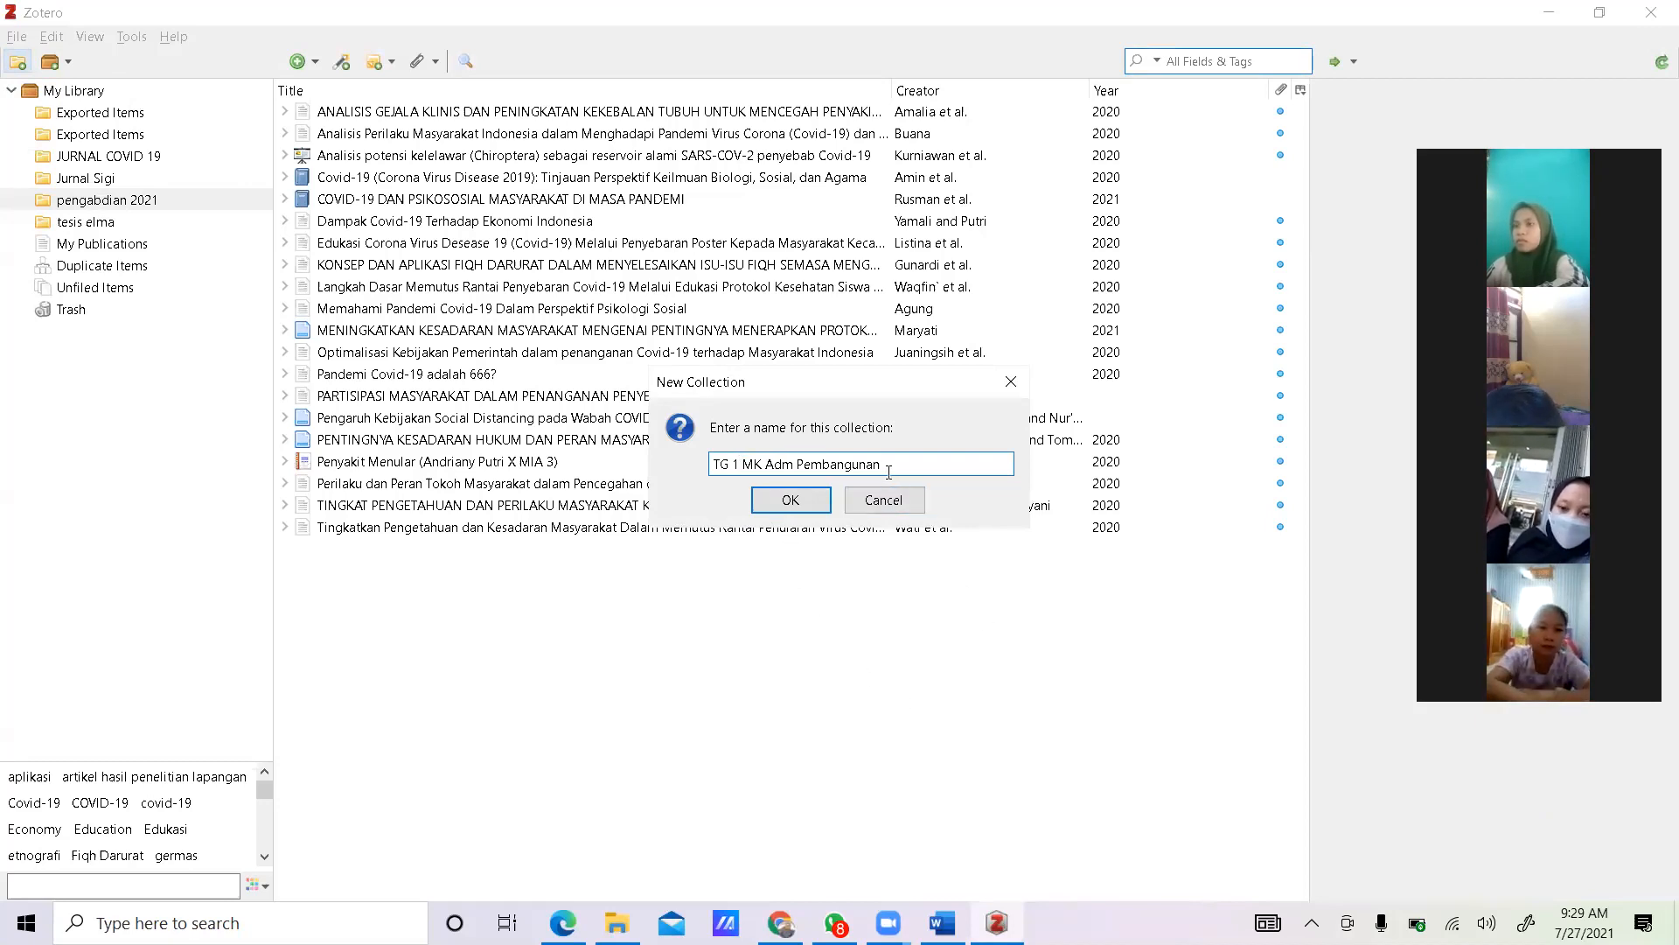
{"action": "left_click", "coordinate": [815, 505]}
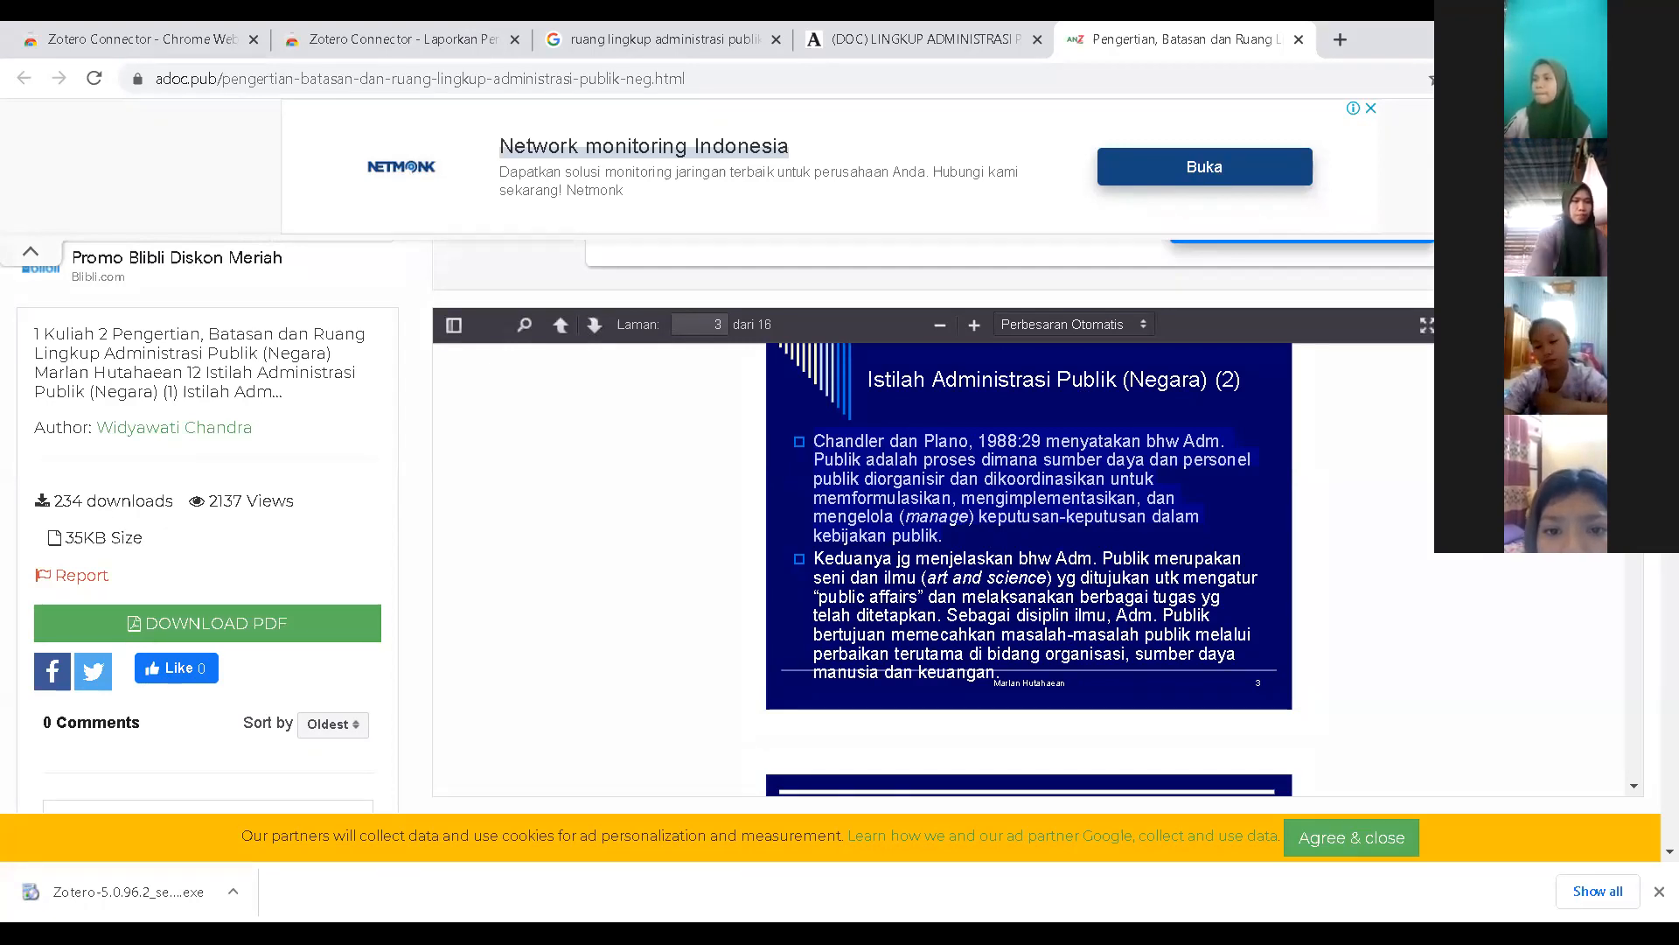
Step: Save the adoc.pub page to Zotero with the connector, switch to Zotero and select the saved web page item
{"action": "key", "text": "ctrl+shift+s"}
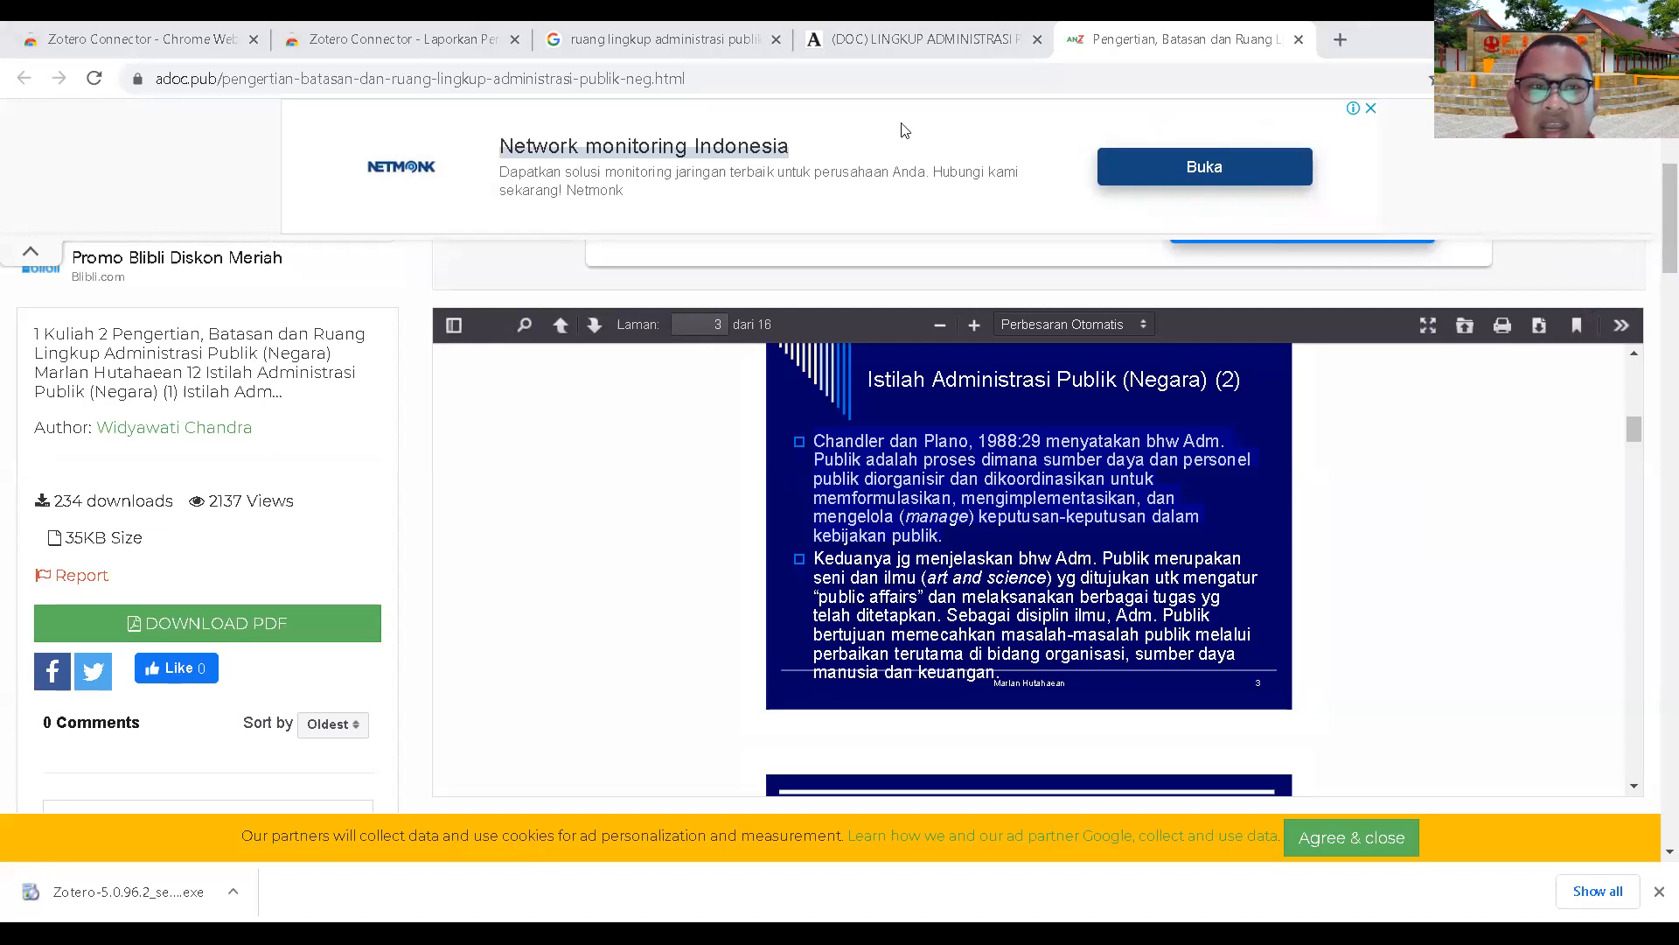
{"action": "key", "text": "alt+Tab"}
{"action": "left_click", "coordinate": [349, 138]}
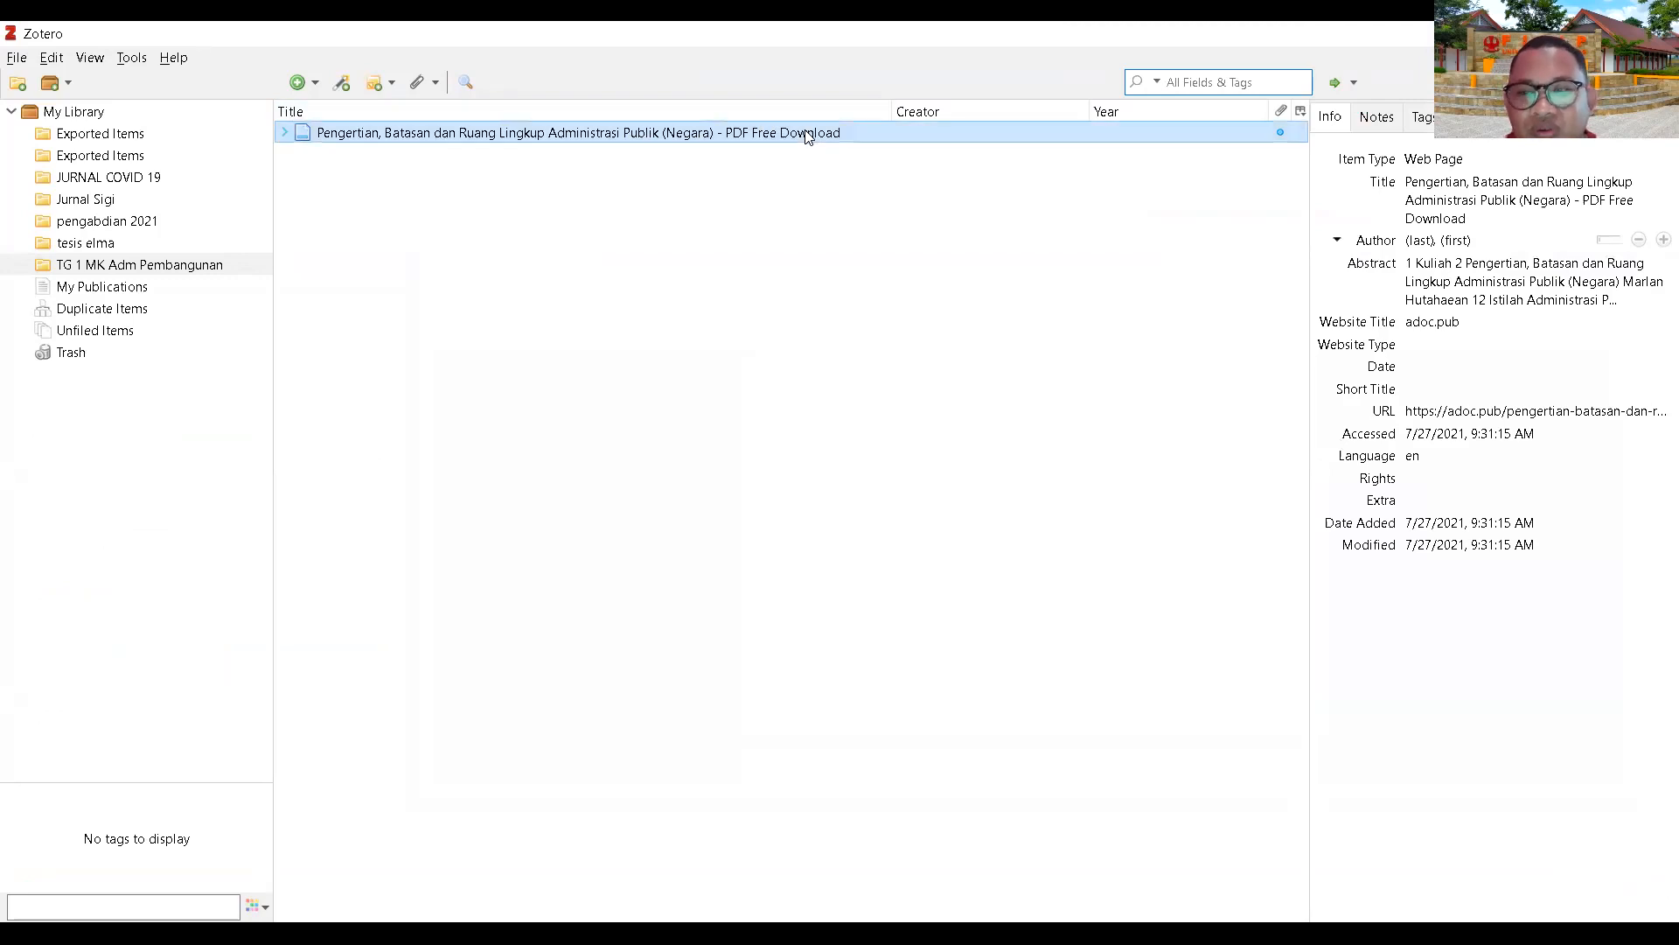
{"action": "left_click", "coordinate": [871, 139]}
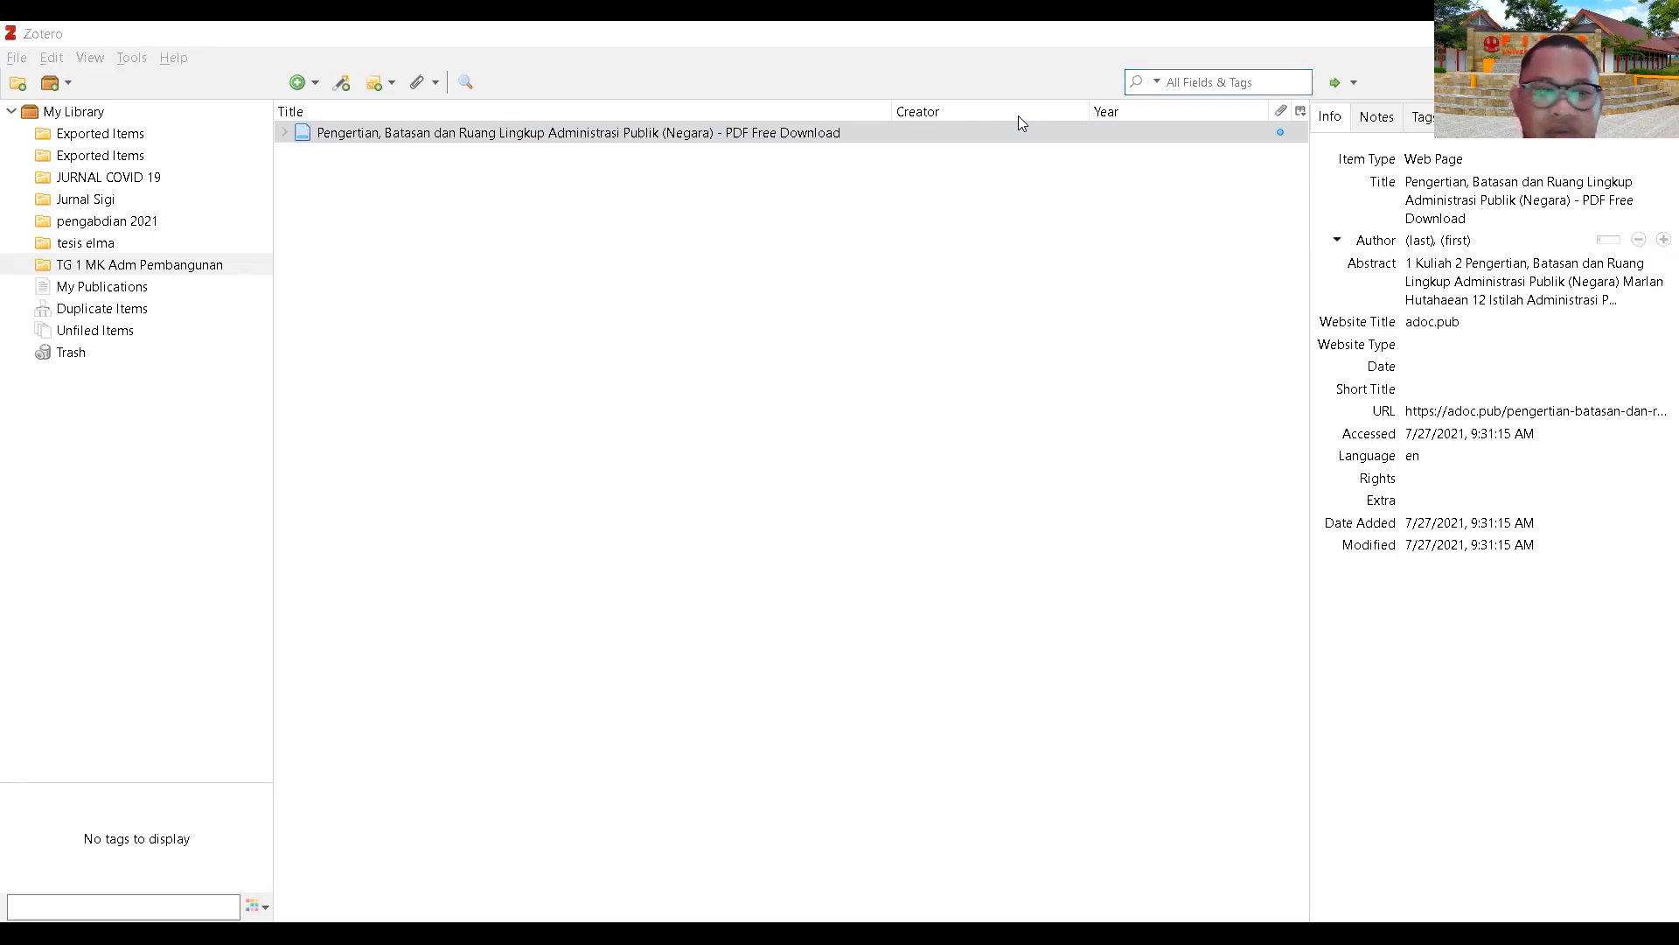
Step: Switch back to Chrome and examine the adoc.pub page from its header to its footer for the author and year details
{"action": "key", "text": "alt+Tab"}
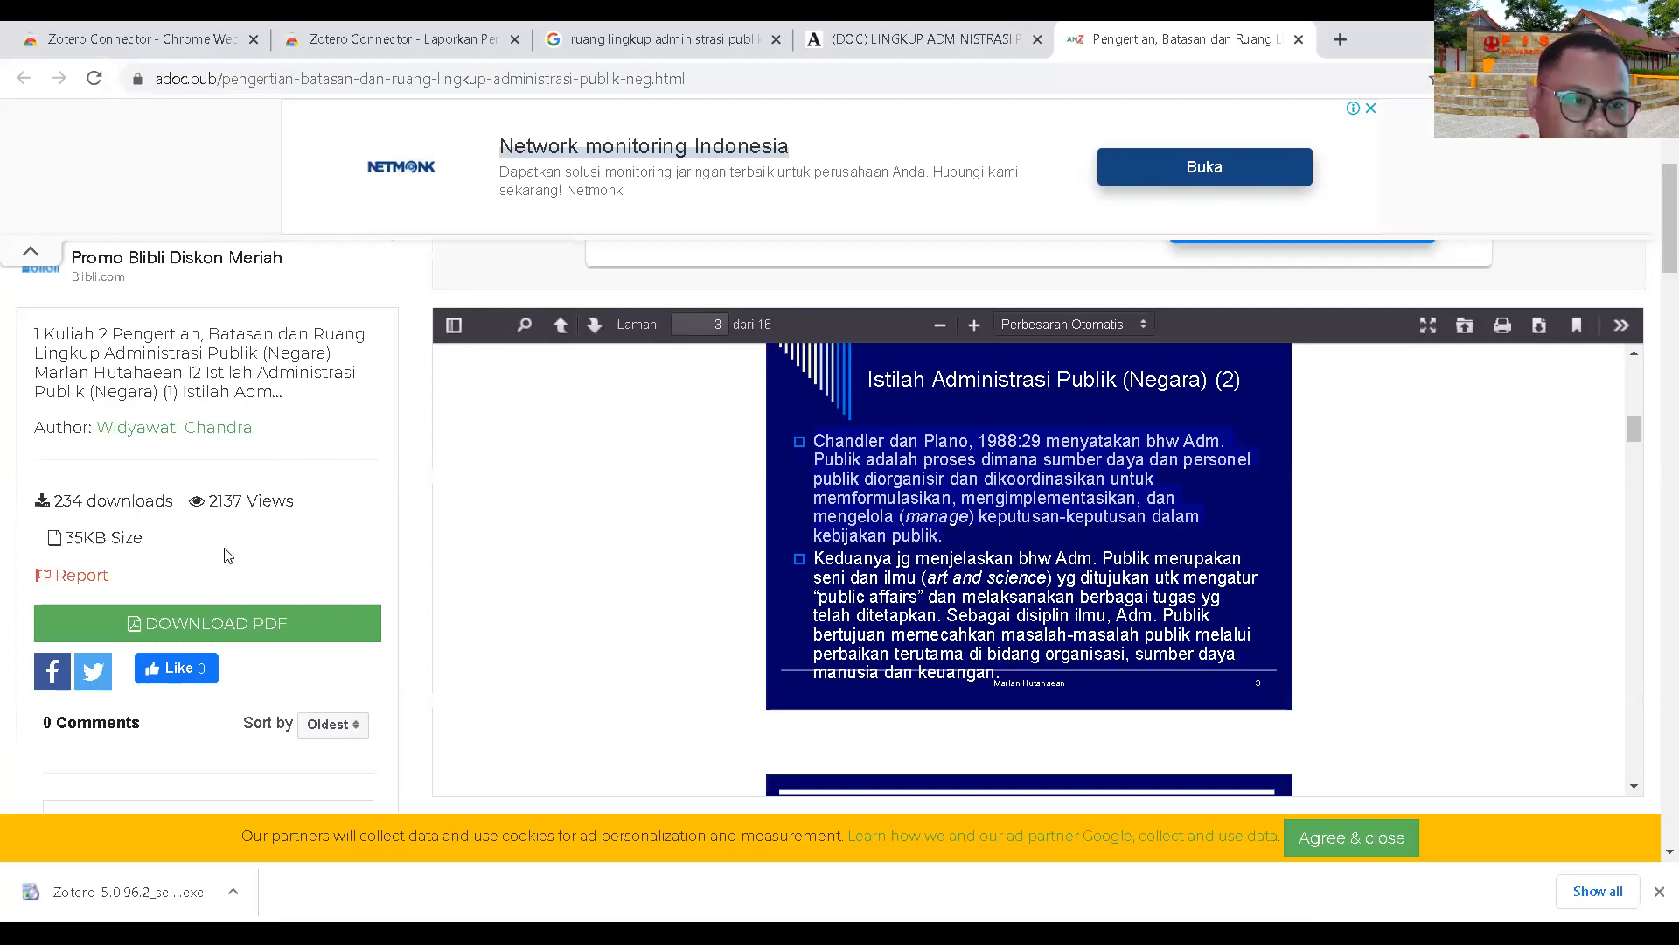
{"action": "scroll", "coordinate": [1034, 561], "scroll_direction": "up", "scroll_amount": 1}
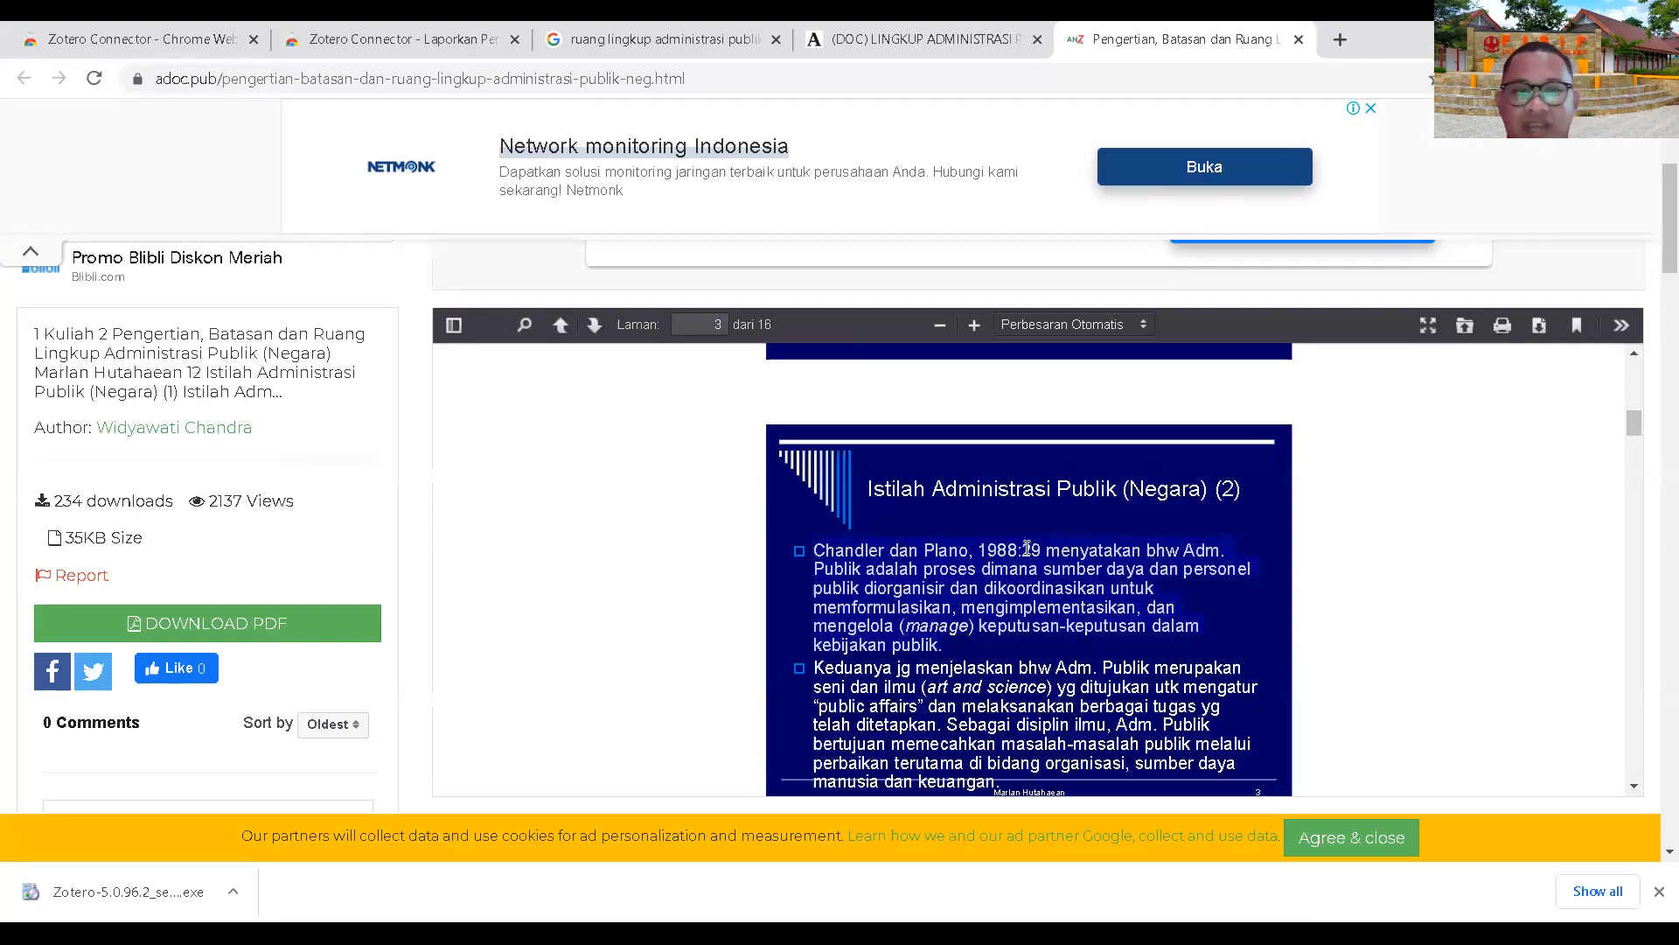
{"action": "scroll", "coordinate": [1026, 560], "scroll_direction": "down", "scroll_amount": 1}
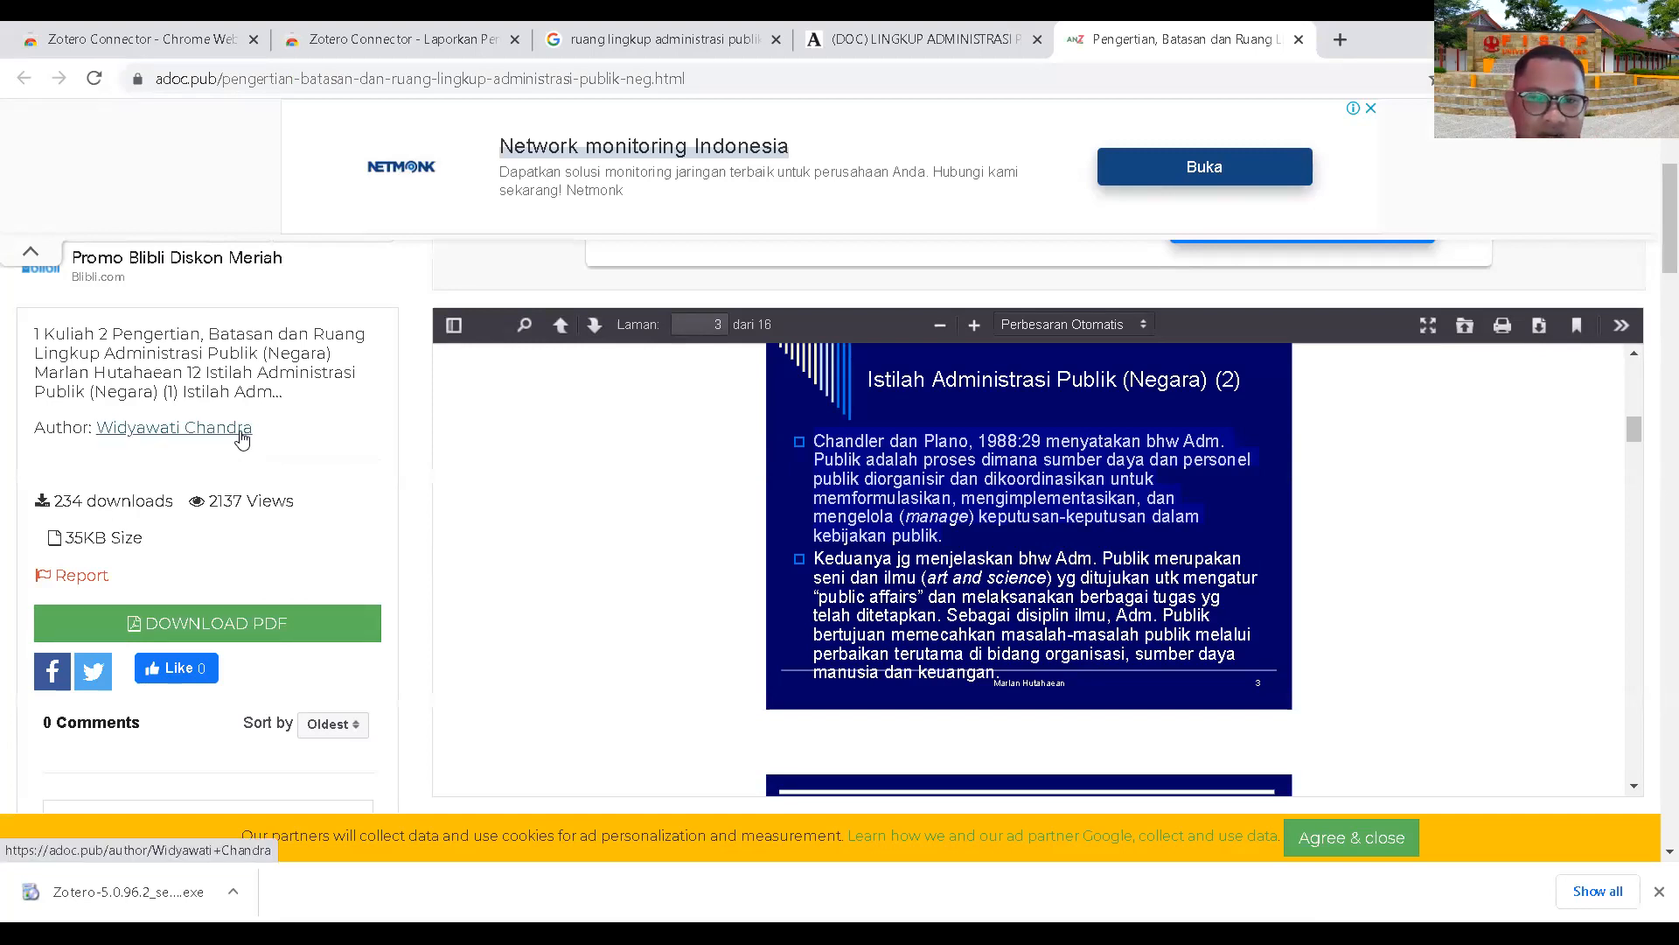
{"action": "scroll", "coordinate": [245, 468], "scroll_direction": "up", "scroll_amount": 2}
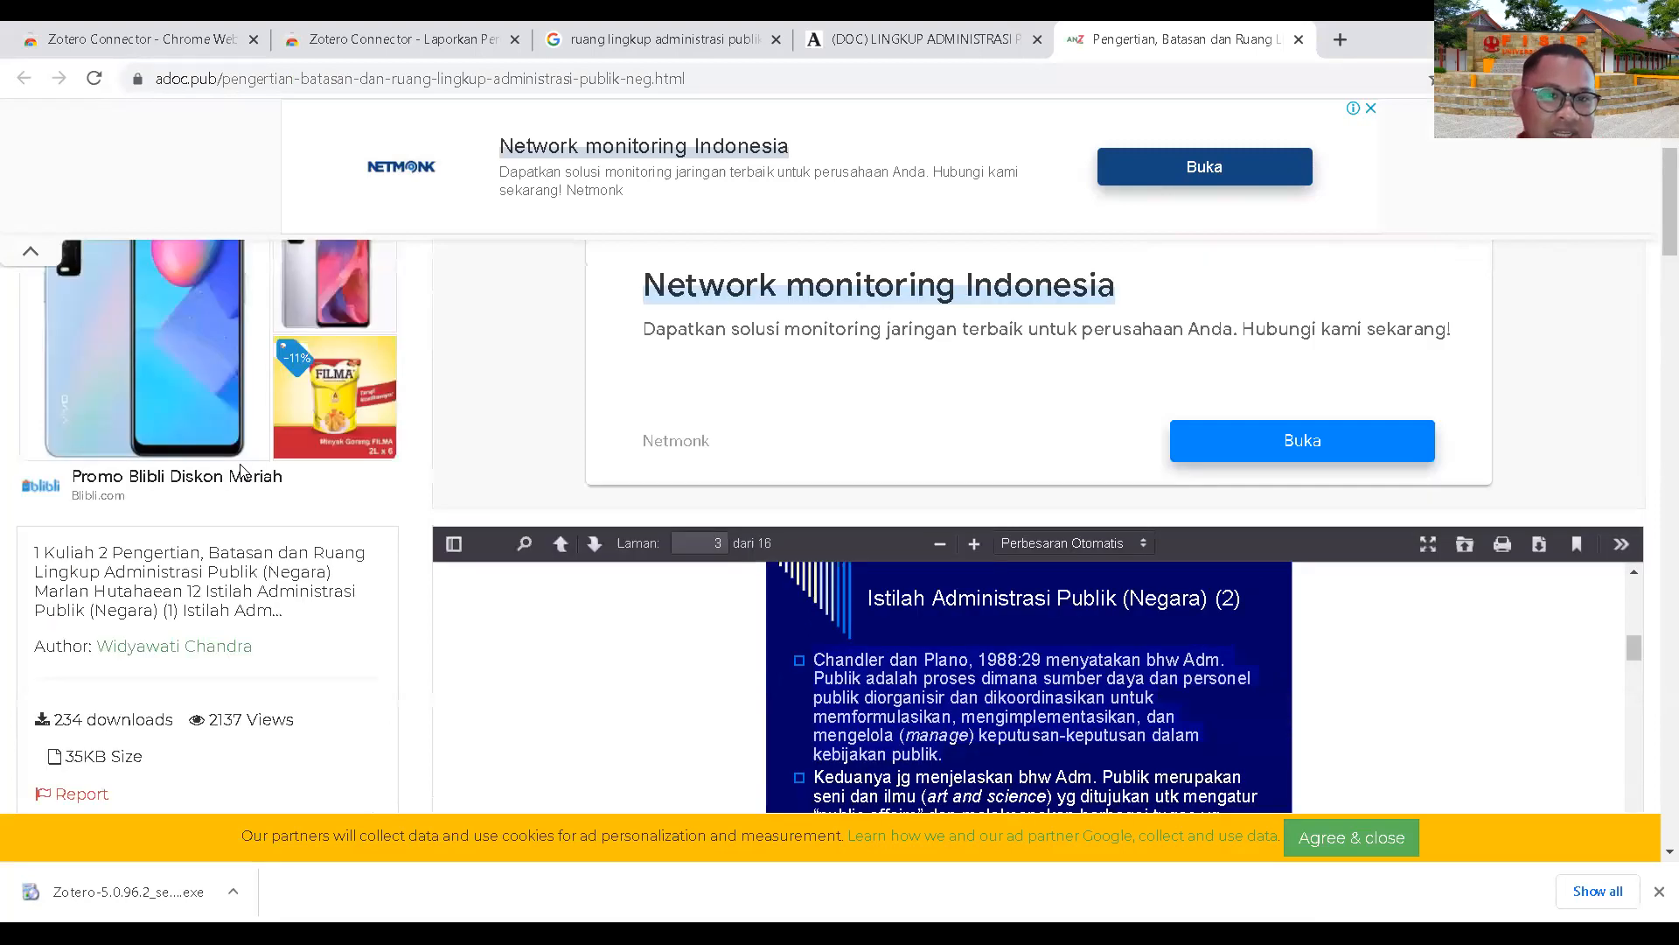
{"action": "scroll", "coordinate": [247, 610], "scroll_direction": "up", "scroll_amount": 3}
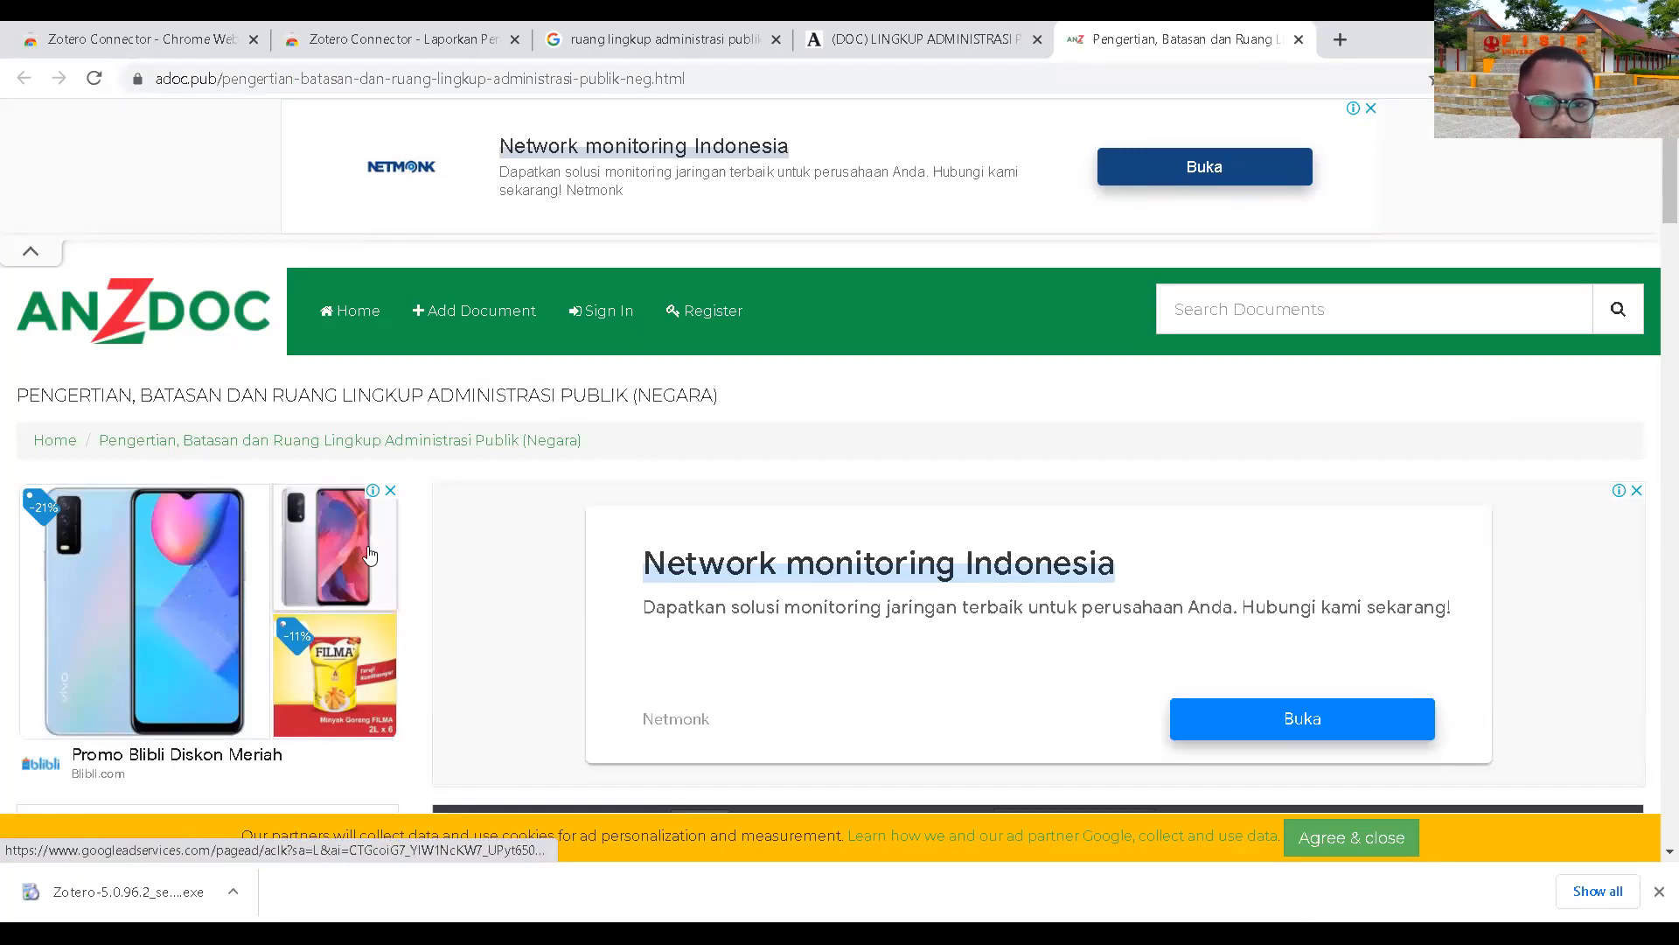
{"action": "scroll", "coordinate": [566, 551], "scroll_direction": "down", "scroll_amount": 4}
{"action": "scroll", "coordinate": [733, 555], "scroll_direction": "down", "scroll_amount": 2}
{"action": "scroll", "coordinate": [647, 530], "scroll_direction": "down", "scroll_amount": 3}
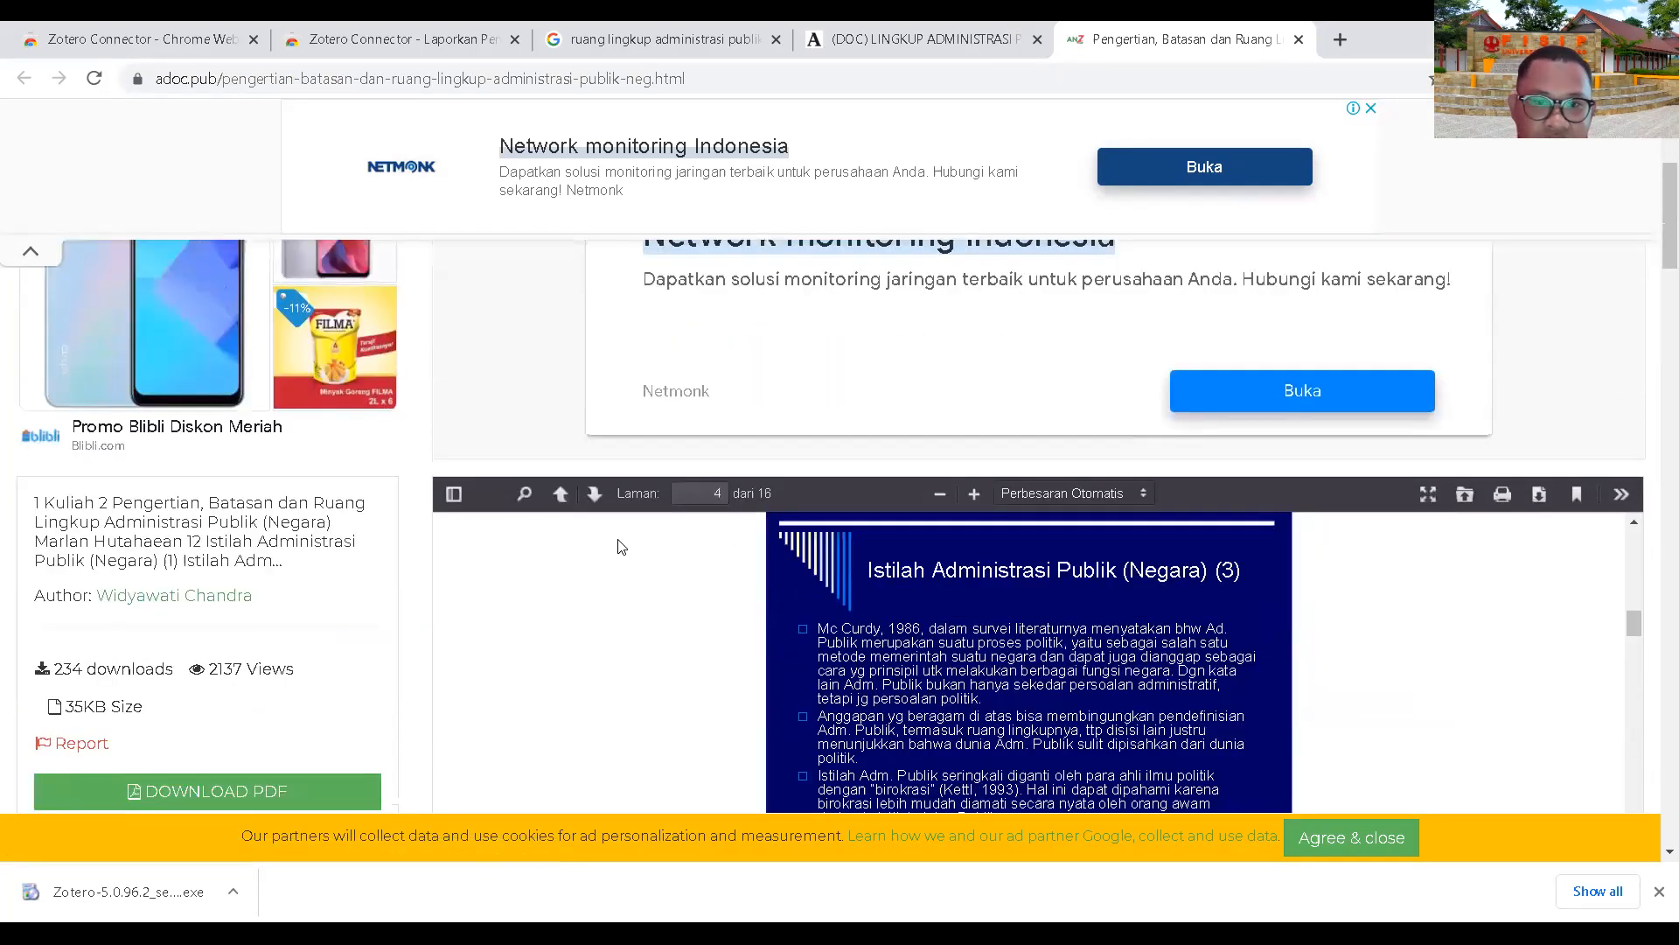
{"action": "scroll", "coordinate": [184, 586], "scroll_direction": "down", "scroll_amount": 5}
{"action": "scroll", "coordinate": [184, 581], "scroll_direction": "down", "scroll_amount": 2}
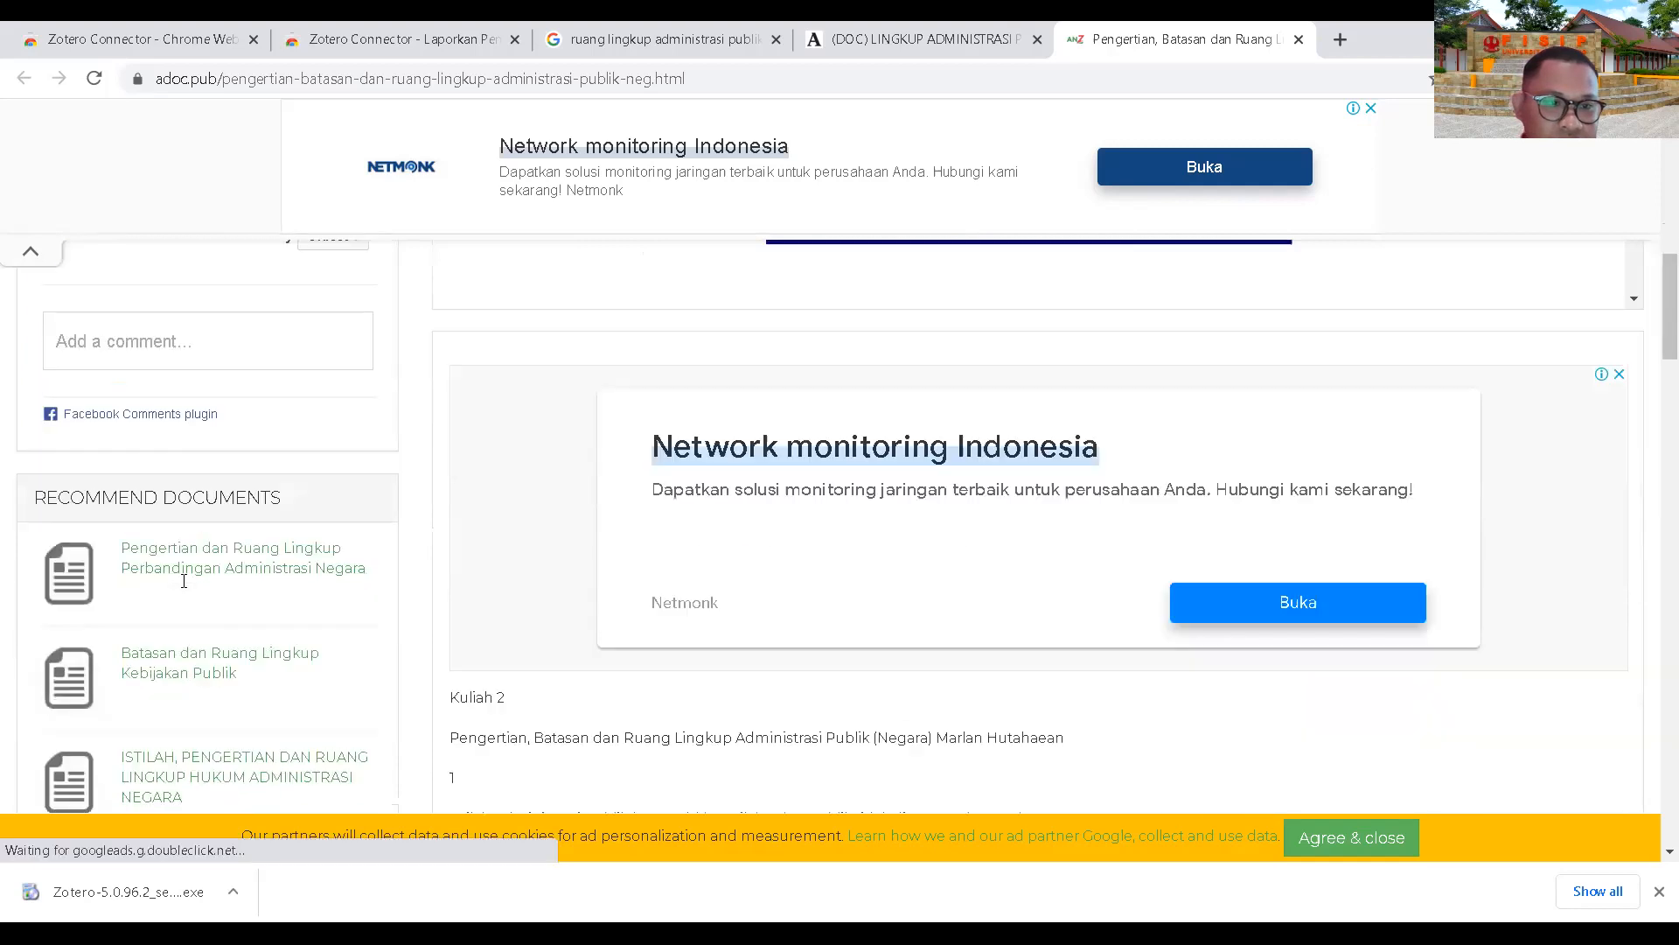
{"action": "scroll", "coordinate": [184, 581], "scroll_direction": "down", "scroll_amount": 2}
{"action": "scroll", "coordinate": [184, 581], "scroll_direction": "down", "scroll_amount": 20}
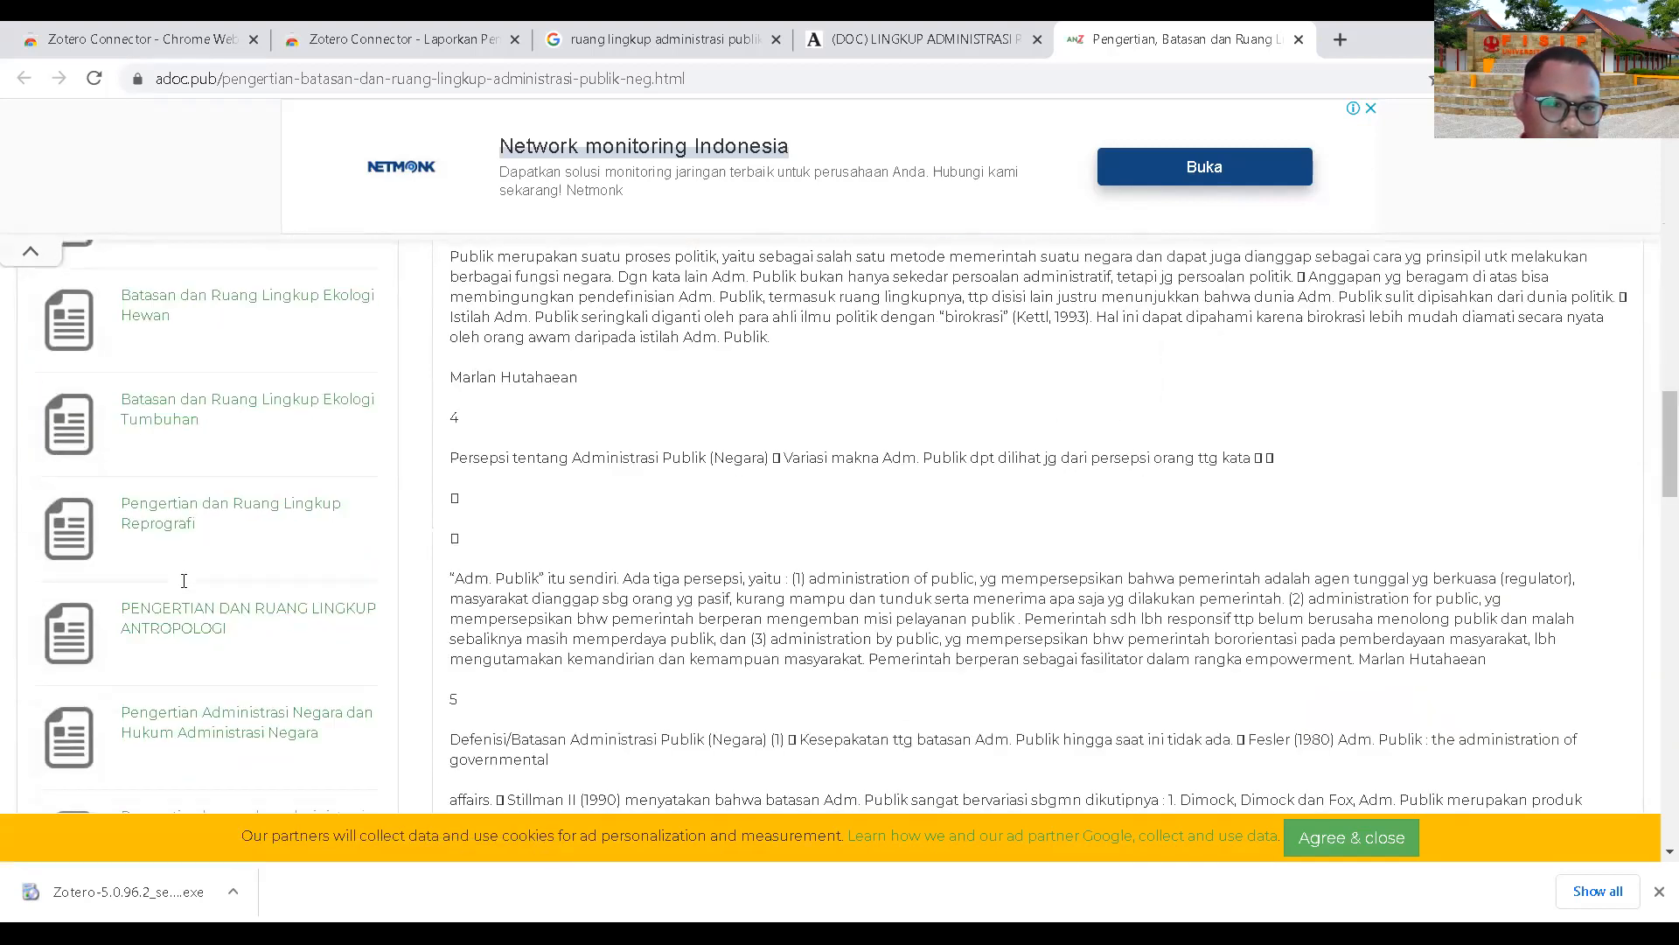
{"action": "scroll", "coordinate": [184, 581], "scroll_direction": "down", "scroll_amount": 7}
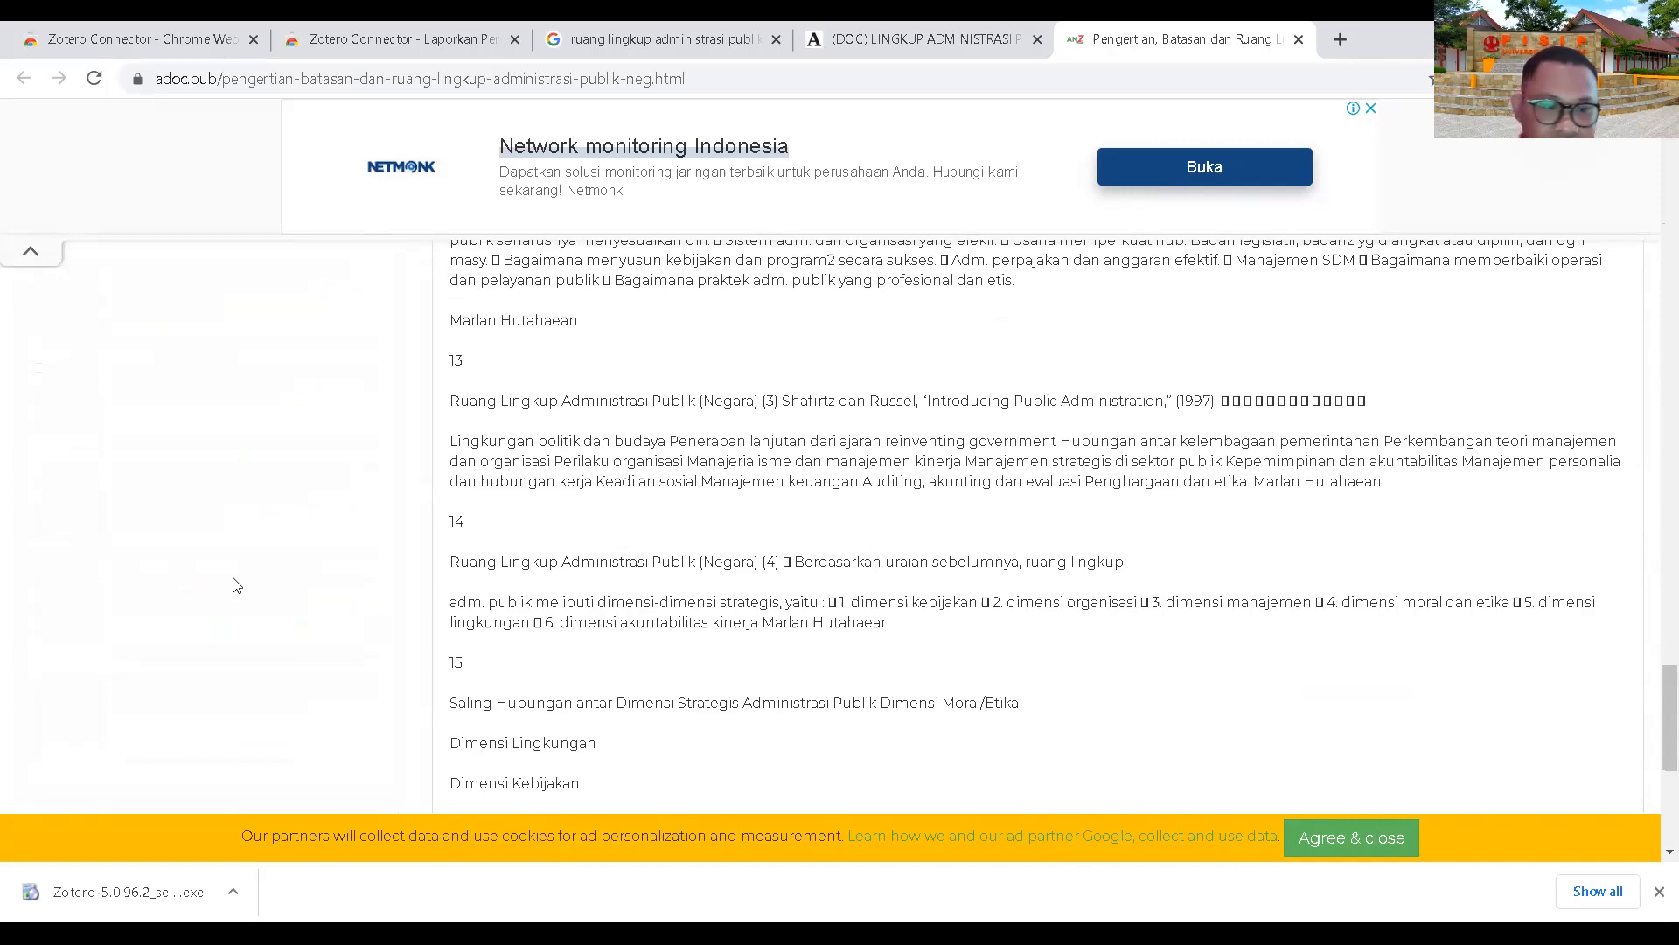
{"action": "scroll", "coordinate": [237, 584], "scroll_direction": "down", "scroll_amount": 5}
{"action": "scroll", "coordinate": [236, 584], "scroll_direction": "up", "scroll_amount": 5}
{"action": "scroll", "coordinate": [236, 595], "scroll_direction": "down", "scroll_amount": 6}
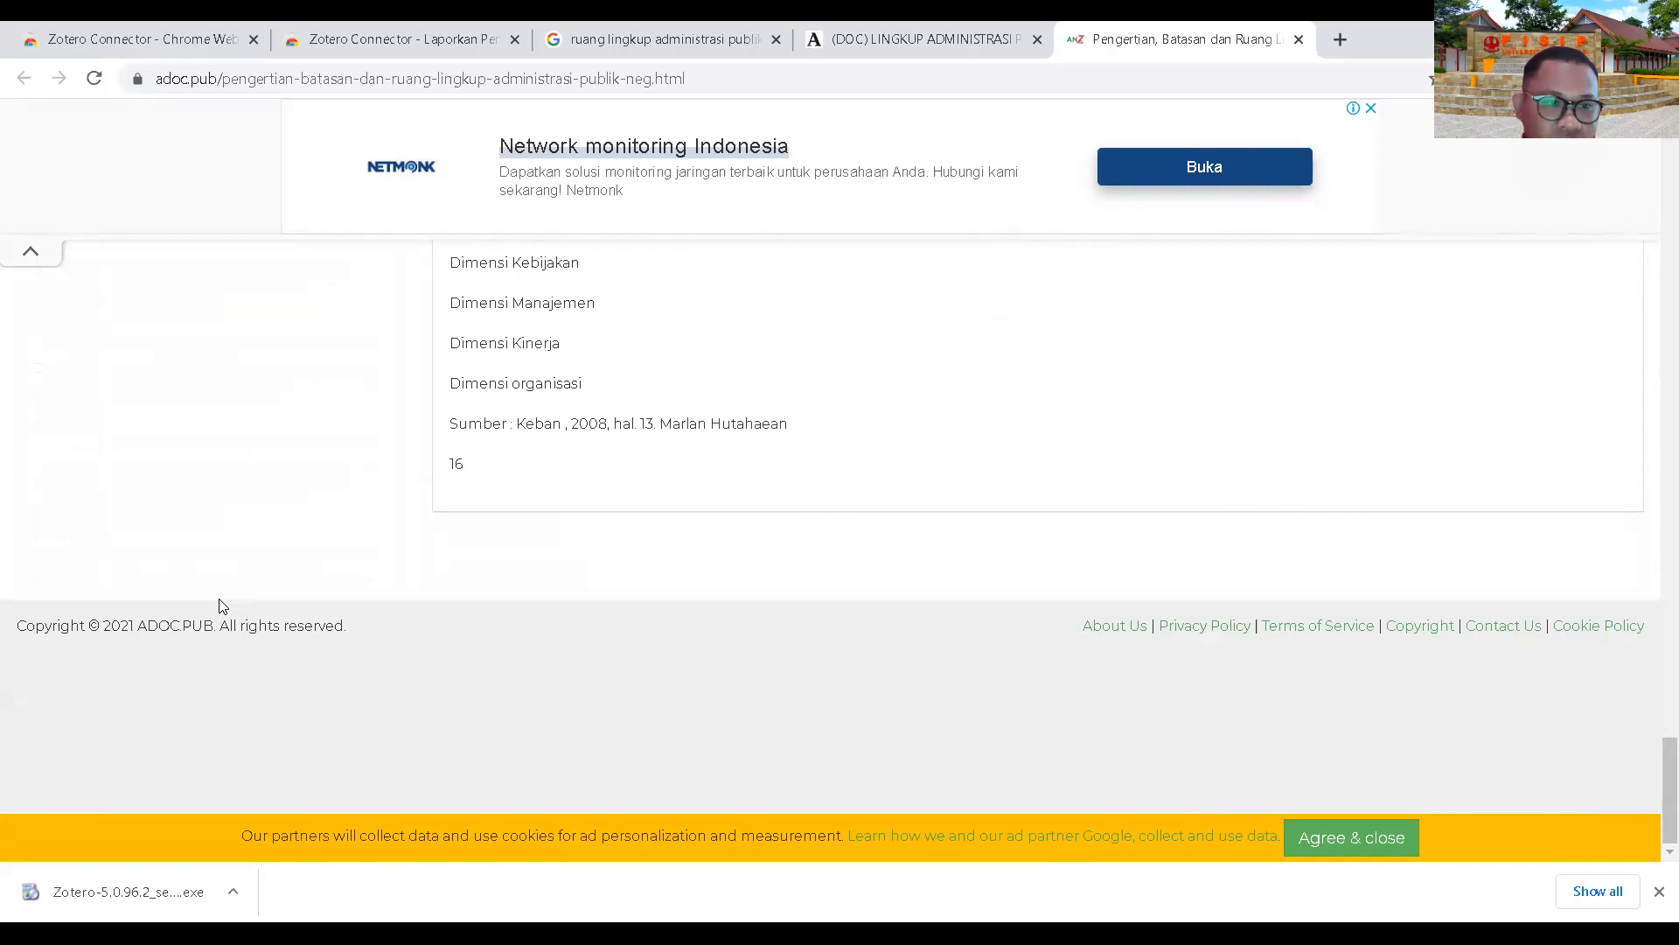
{"action": "scroll", "coordinate": [256, 585], "scroll_direction": "up", "scroll_amount": 8}
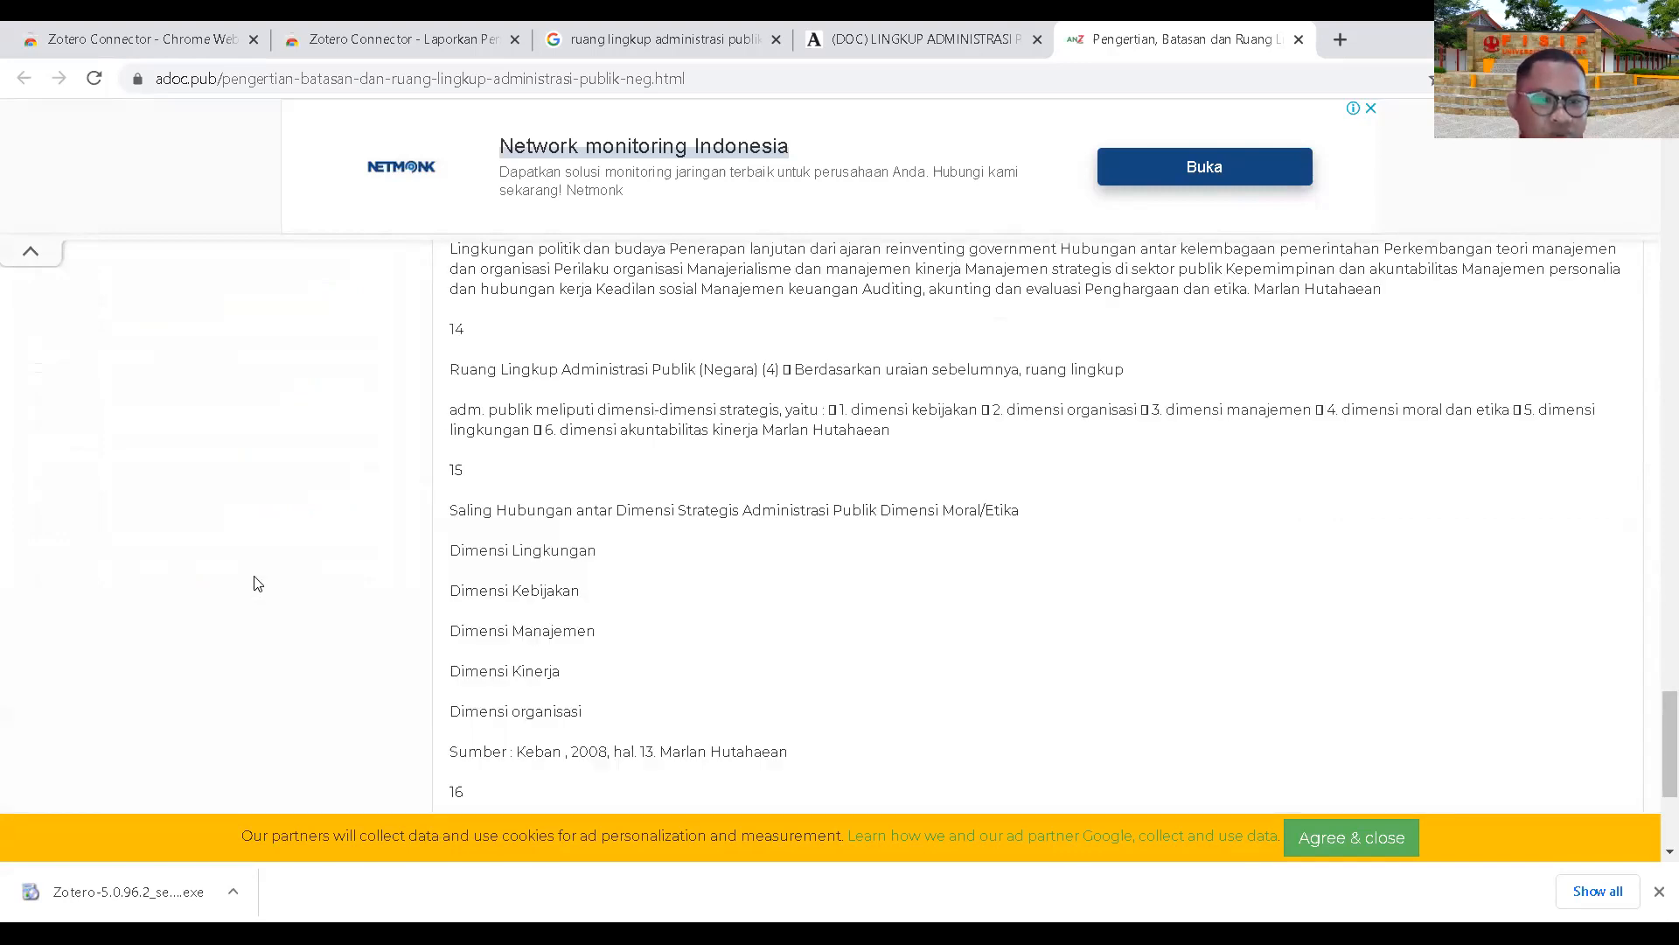
{"action": "scroll", "coordinate": [259, 582], "scroll_direction": "down", "scroll_amount": 8}
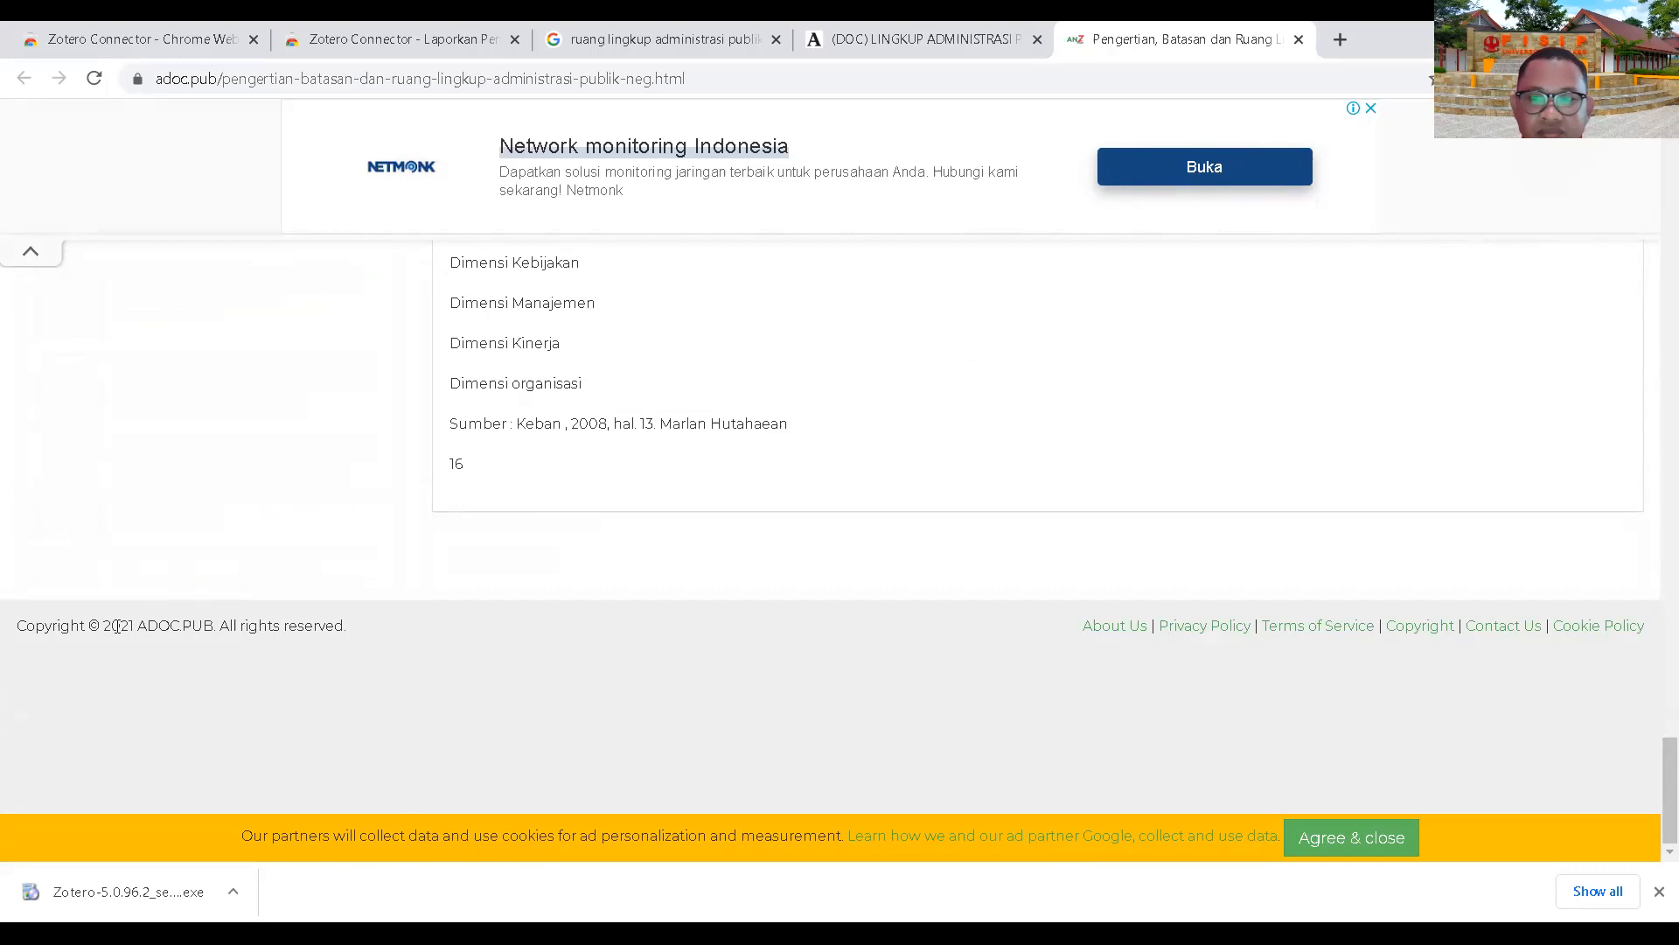
Step: Examine the adoc.pub page from its footer back up to the document details that list the author
{"action": "scroll", "coordinate": [266, 621], "scroll_direction": "up", "scroll_amount": 15}
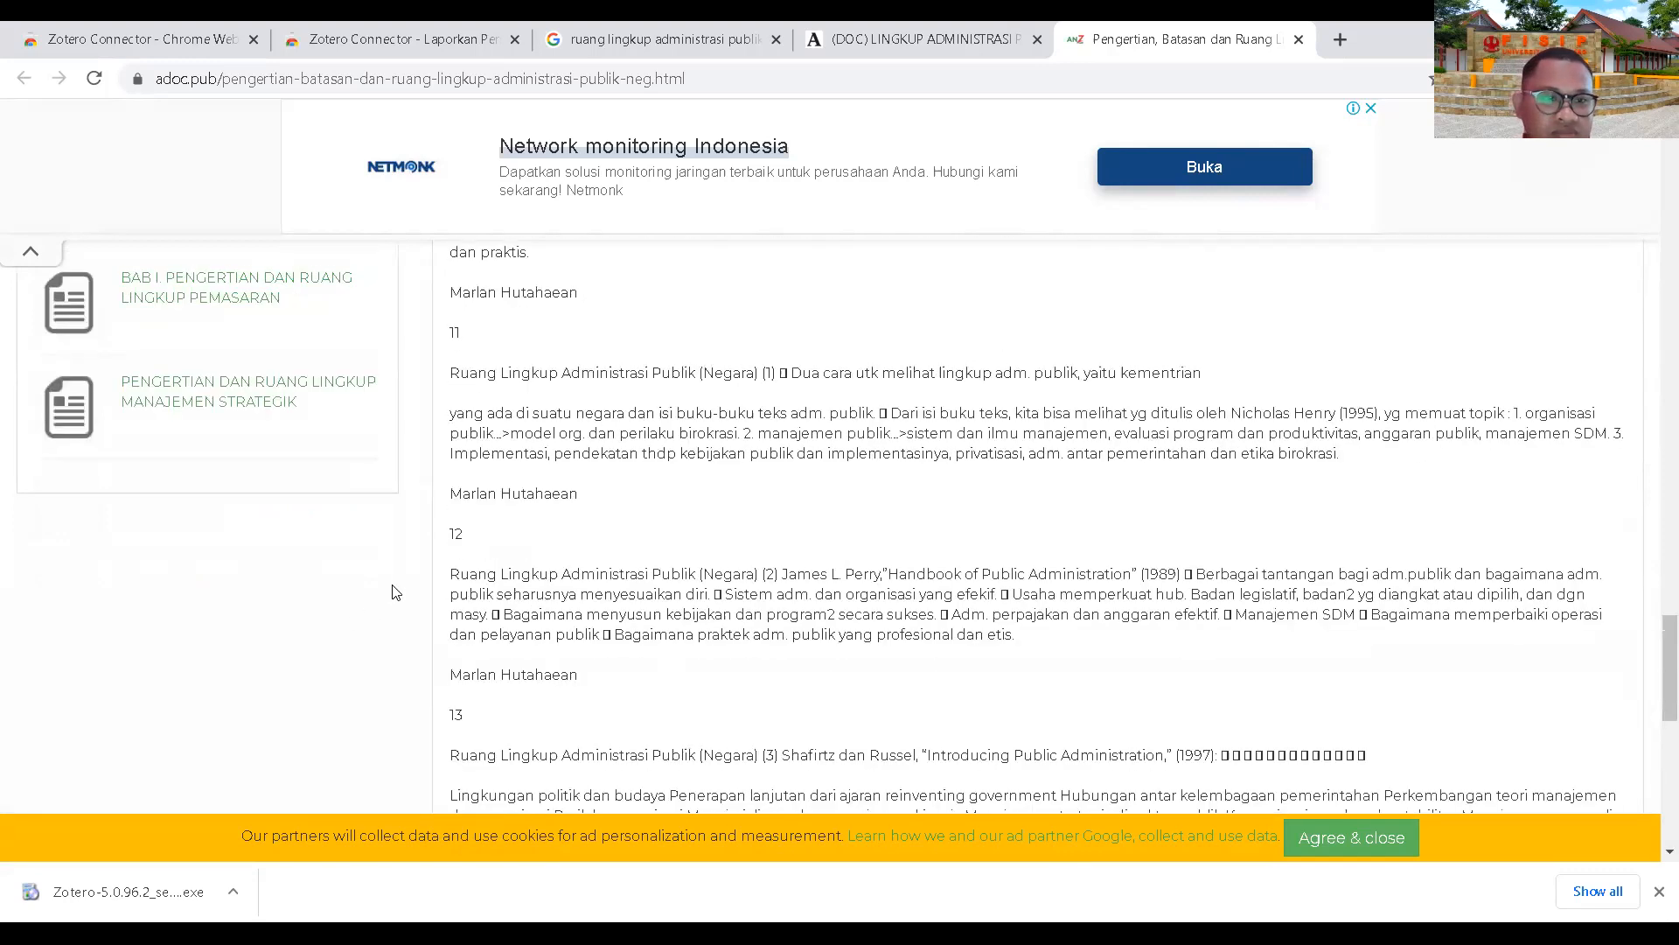
{"action": "scroll", "coordinate": [385, 586], "scroll_direction": "up", "scroll_amount": 10}
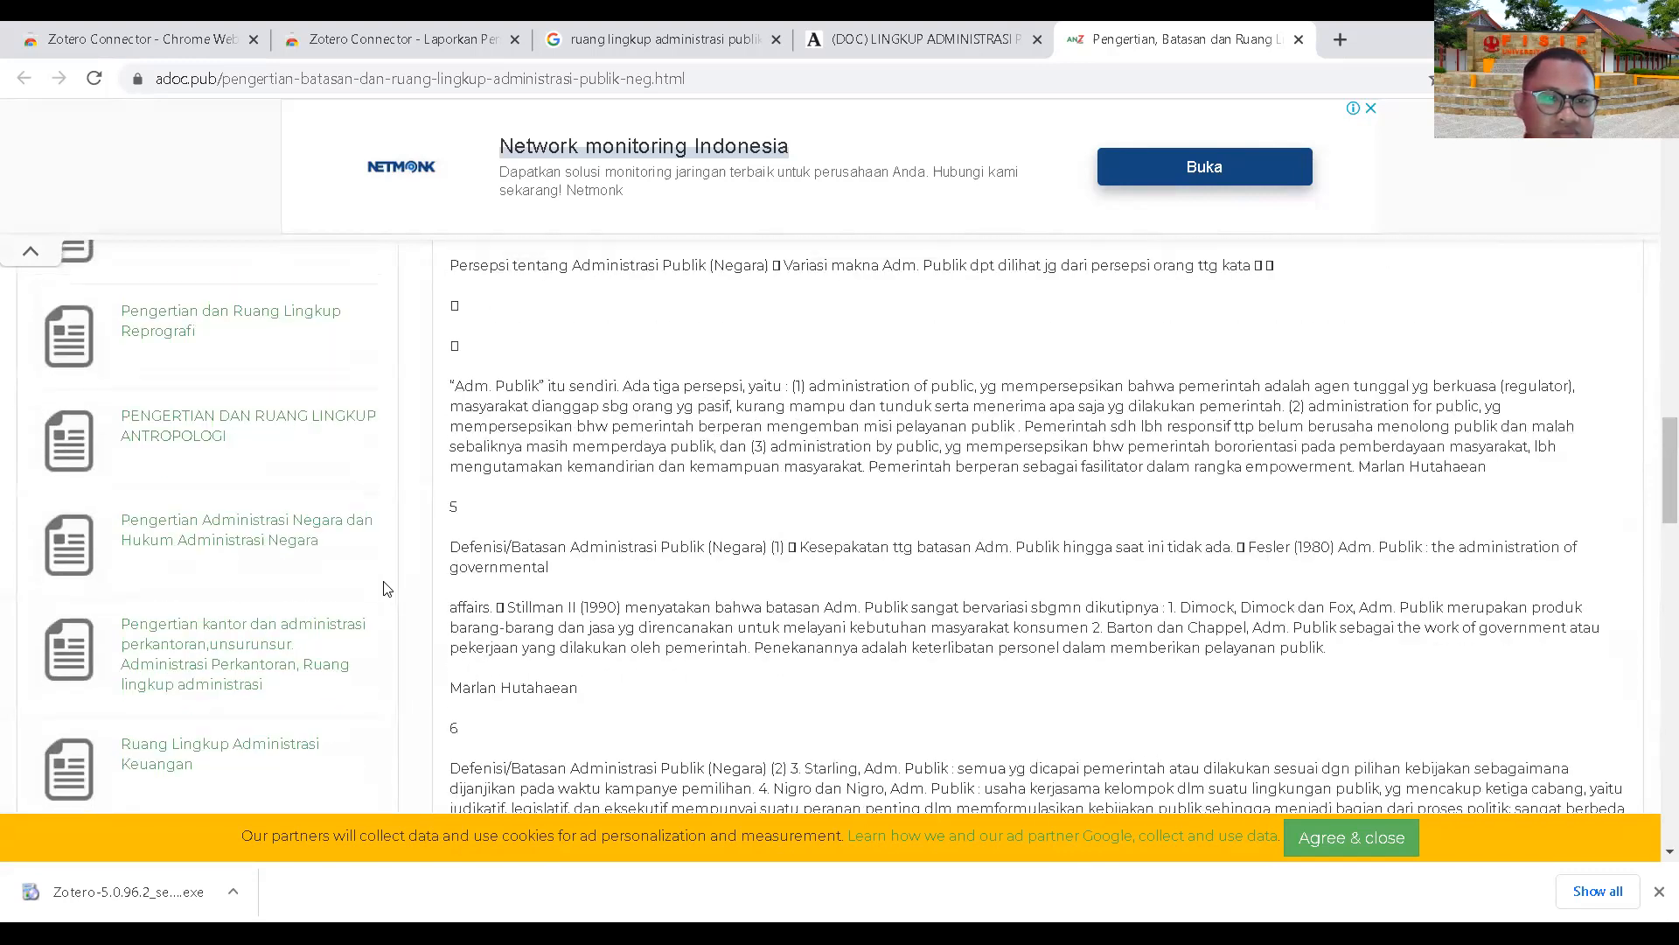
{"action": "scroll", "coordinate": [378, 586], "scroll_direction": "up", "scroll_amount": 4}
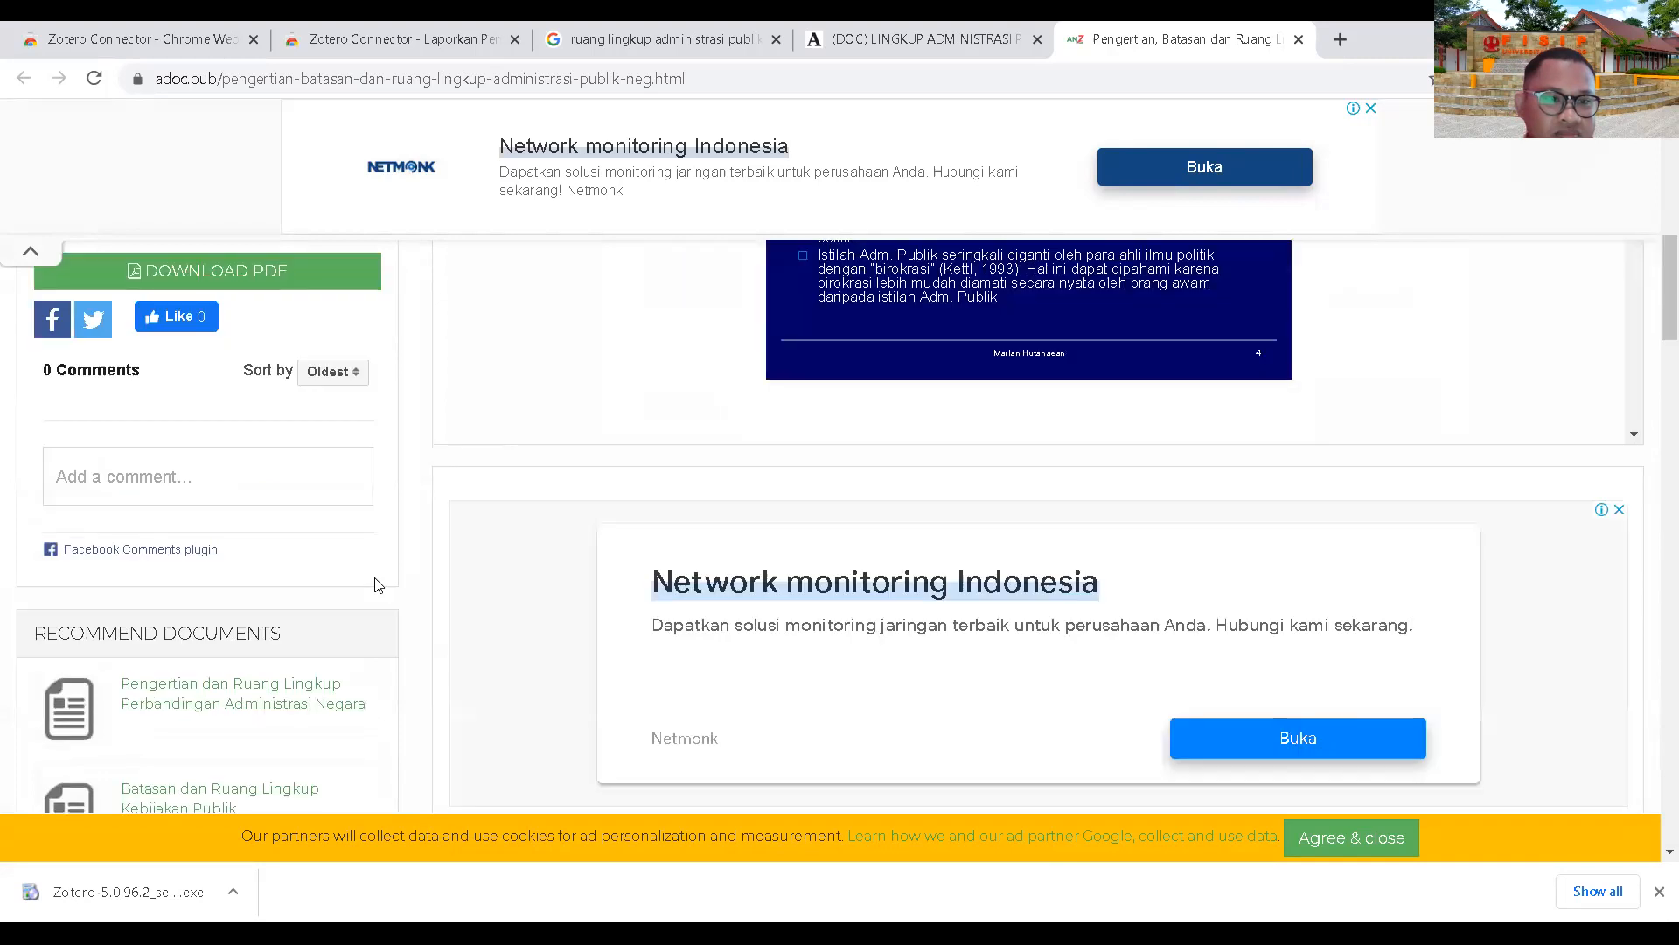
{"action": "scroll", "coordinate": [343, 586], "scroll_direction": "up", "scroll_amount": 3}
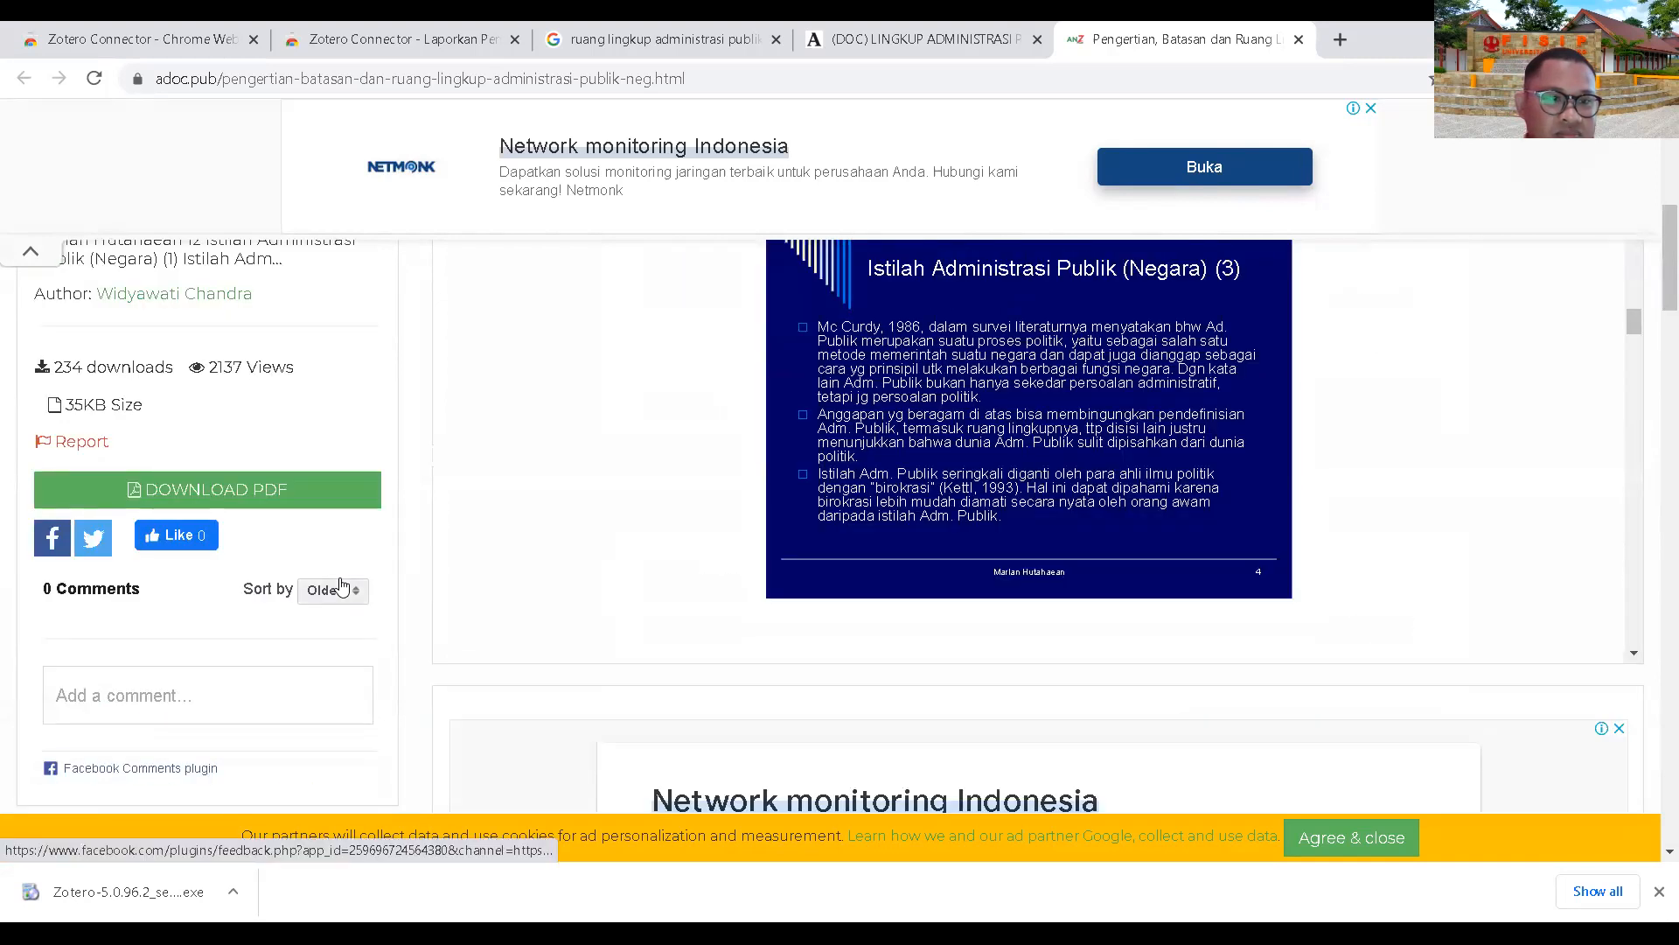
{"action": "scroll", "coordinate": [341, 586], "scroll_direction": "up", "scroll_amount": 3}
{"action": "scroll", "coordinate": [342, 586], "scroll_direction": "up", "scroll_amount": 5}
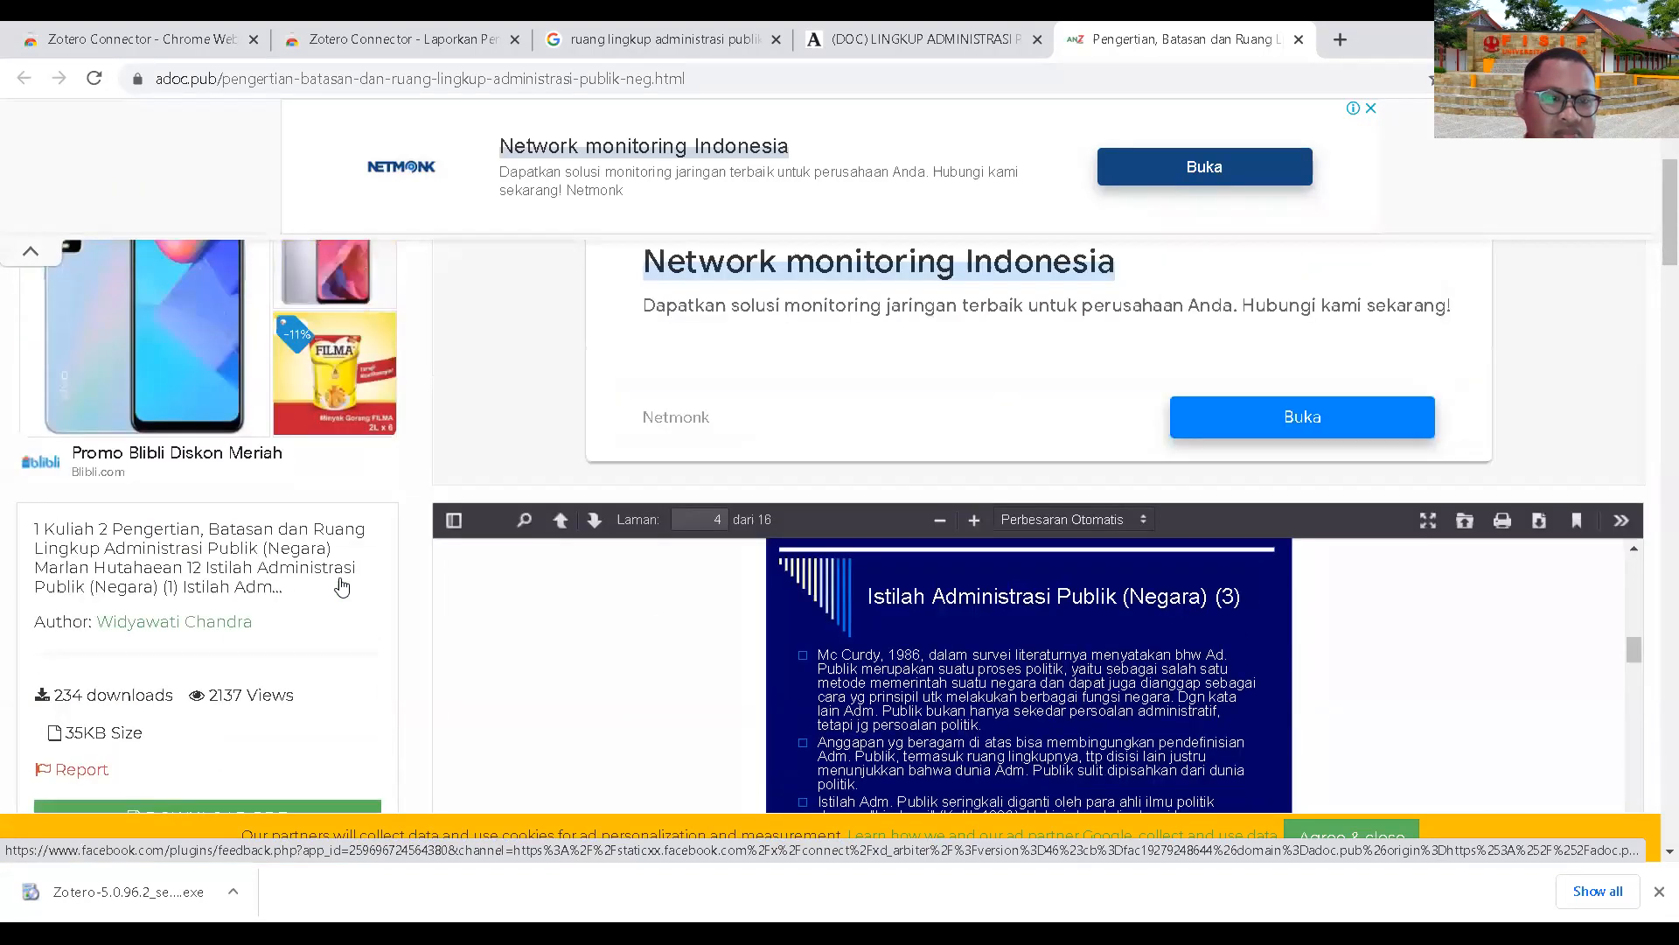
{"action": "scroll", "coordinate": [354, 563], "scroll_direction": "down", "scroll_amount": 5}
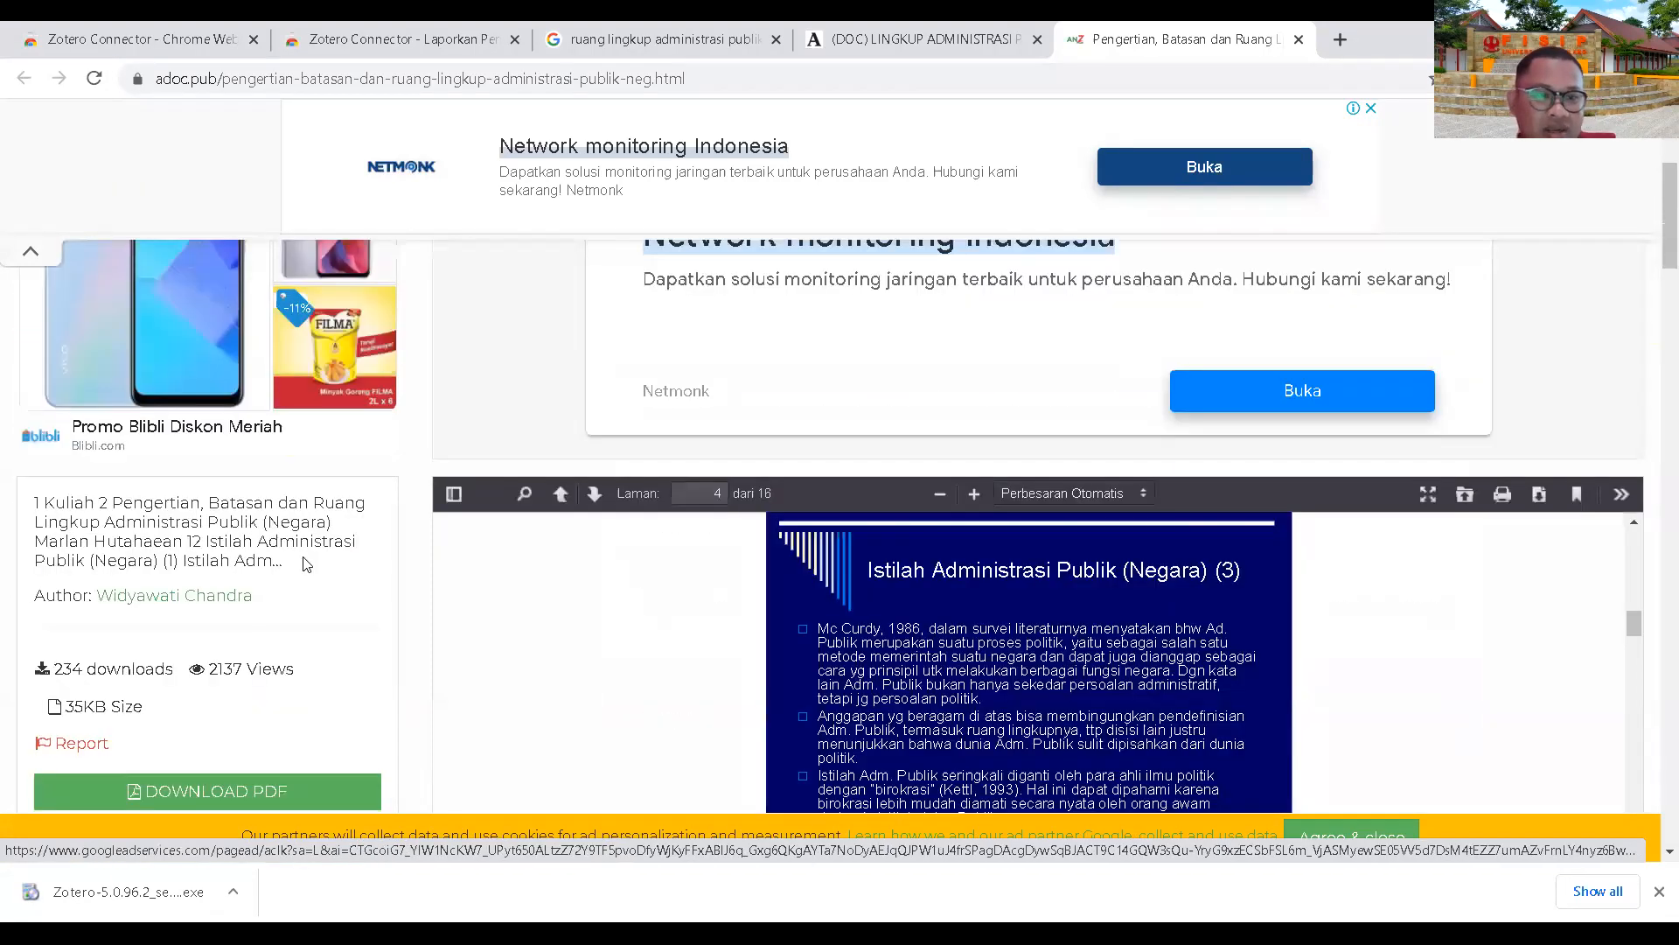
{"action": "scroll", "coordinate": [246, 536], "scroll_direction": "down", "scroll_amount": 3}
{"action": "scroll", "coordinate": [245, 536], "scroll_direction": "up", "scroll_amount": 3}
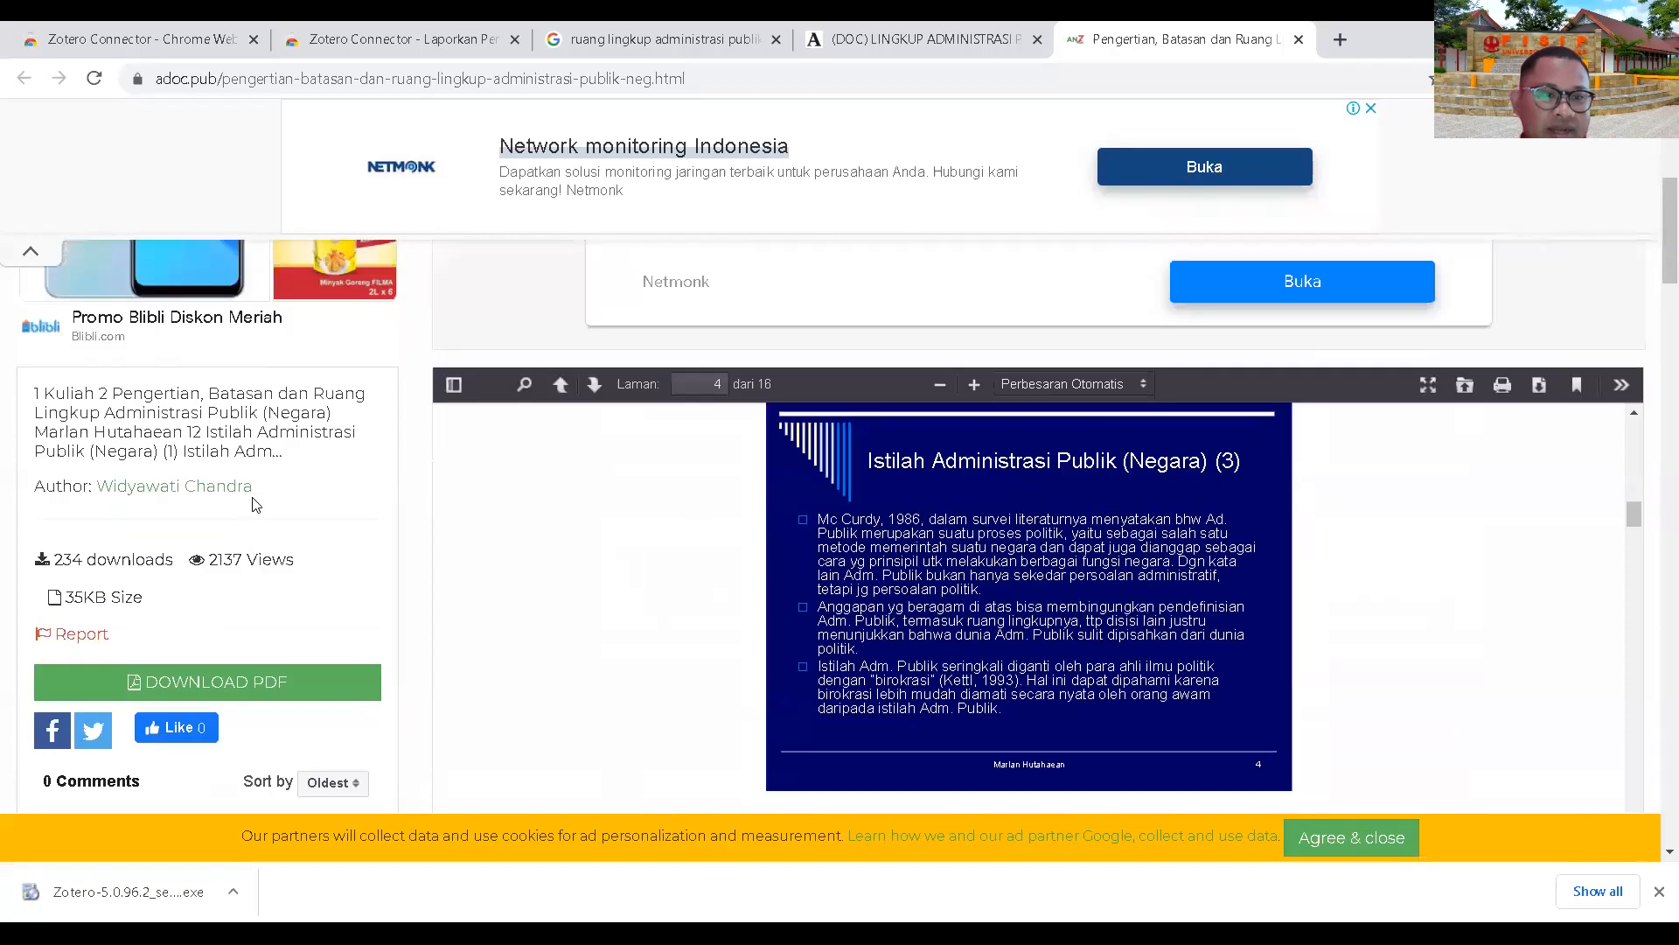
{"action": "left_click_drag", "start_coordinate": [35, 488], "coordinate": [249, 484]}
{"action": "left_click", "coordinate": [252, 500]}
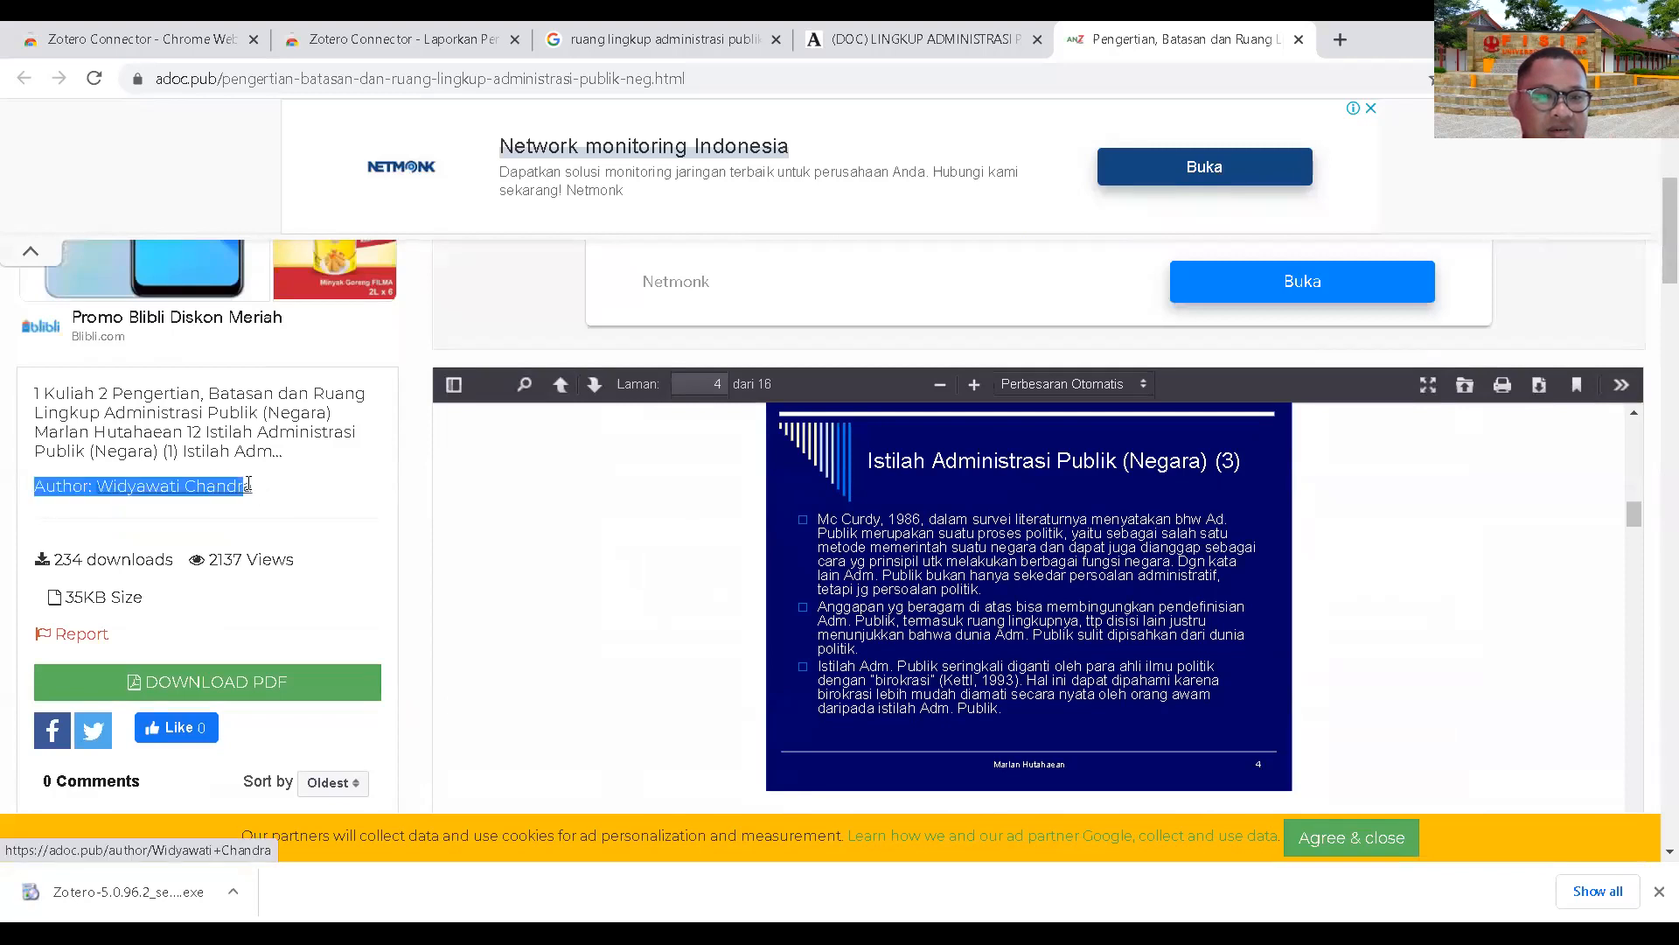
{"action": "left_click", "coordinate": [256, 490]}
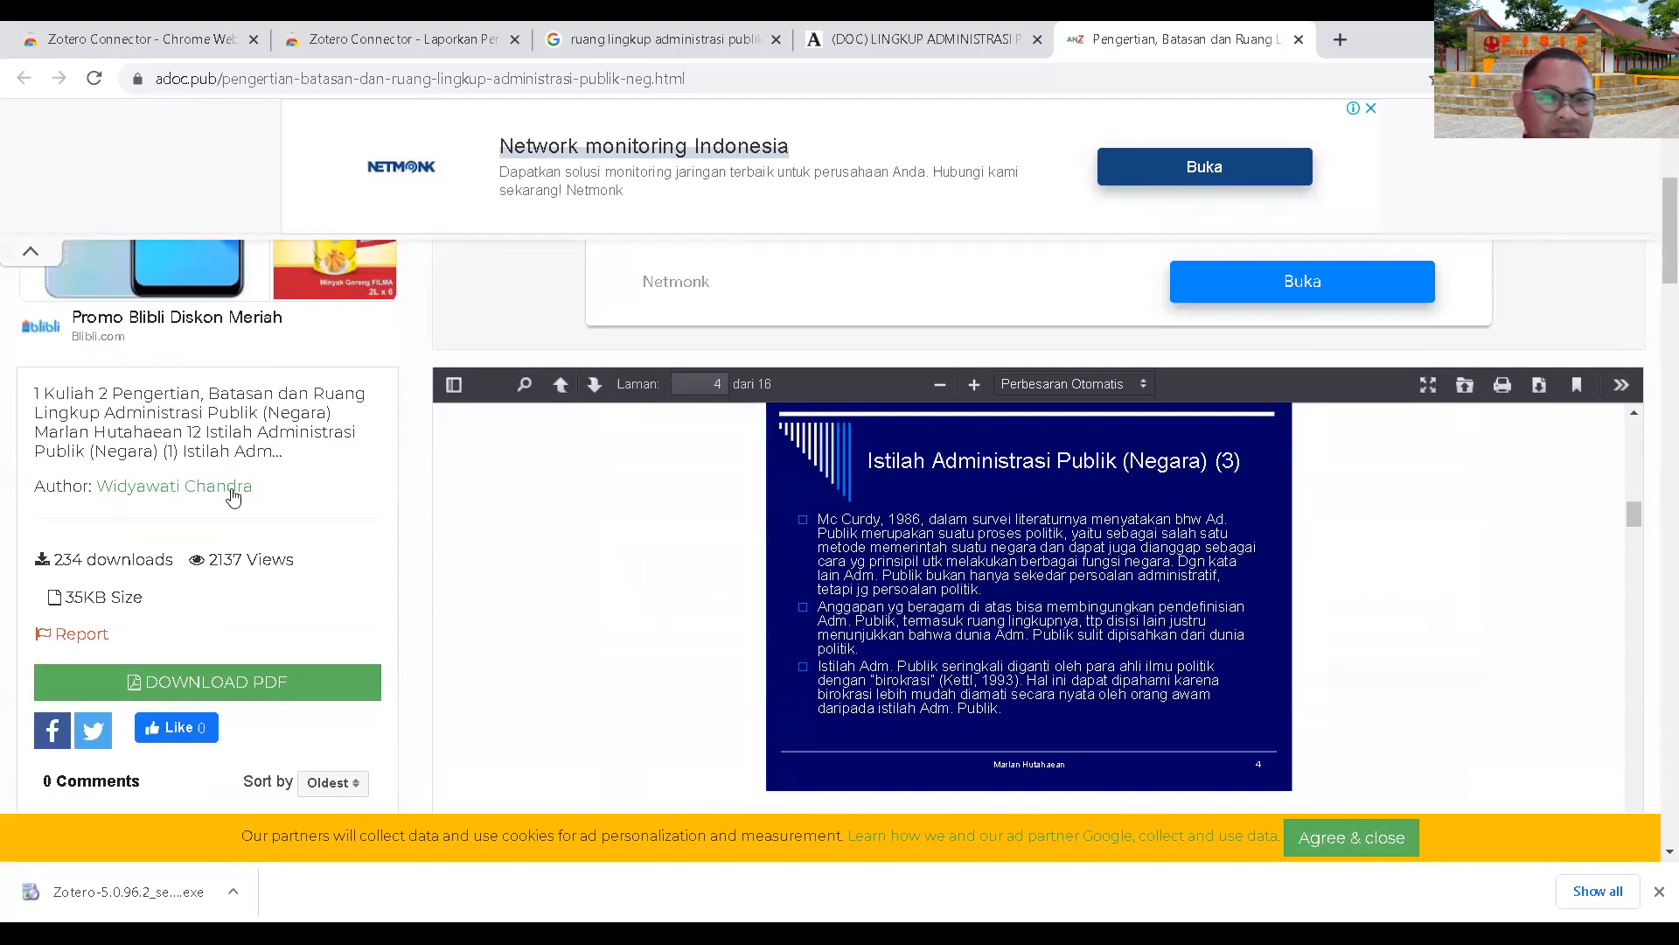
{"action": "mouse_move", "coordinate": [102, 493]}
{"action": "left_mouse_down"}
{"action": "mouse_move", "coordinate": [131, 491]}
{"action": "mouse_move", "coordinate": [97, 490]}
{"action": "left_mouse_up"}
{"action": "left_click", "coordinate": [97, 490]}
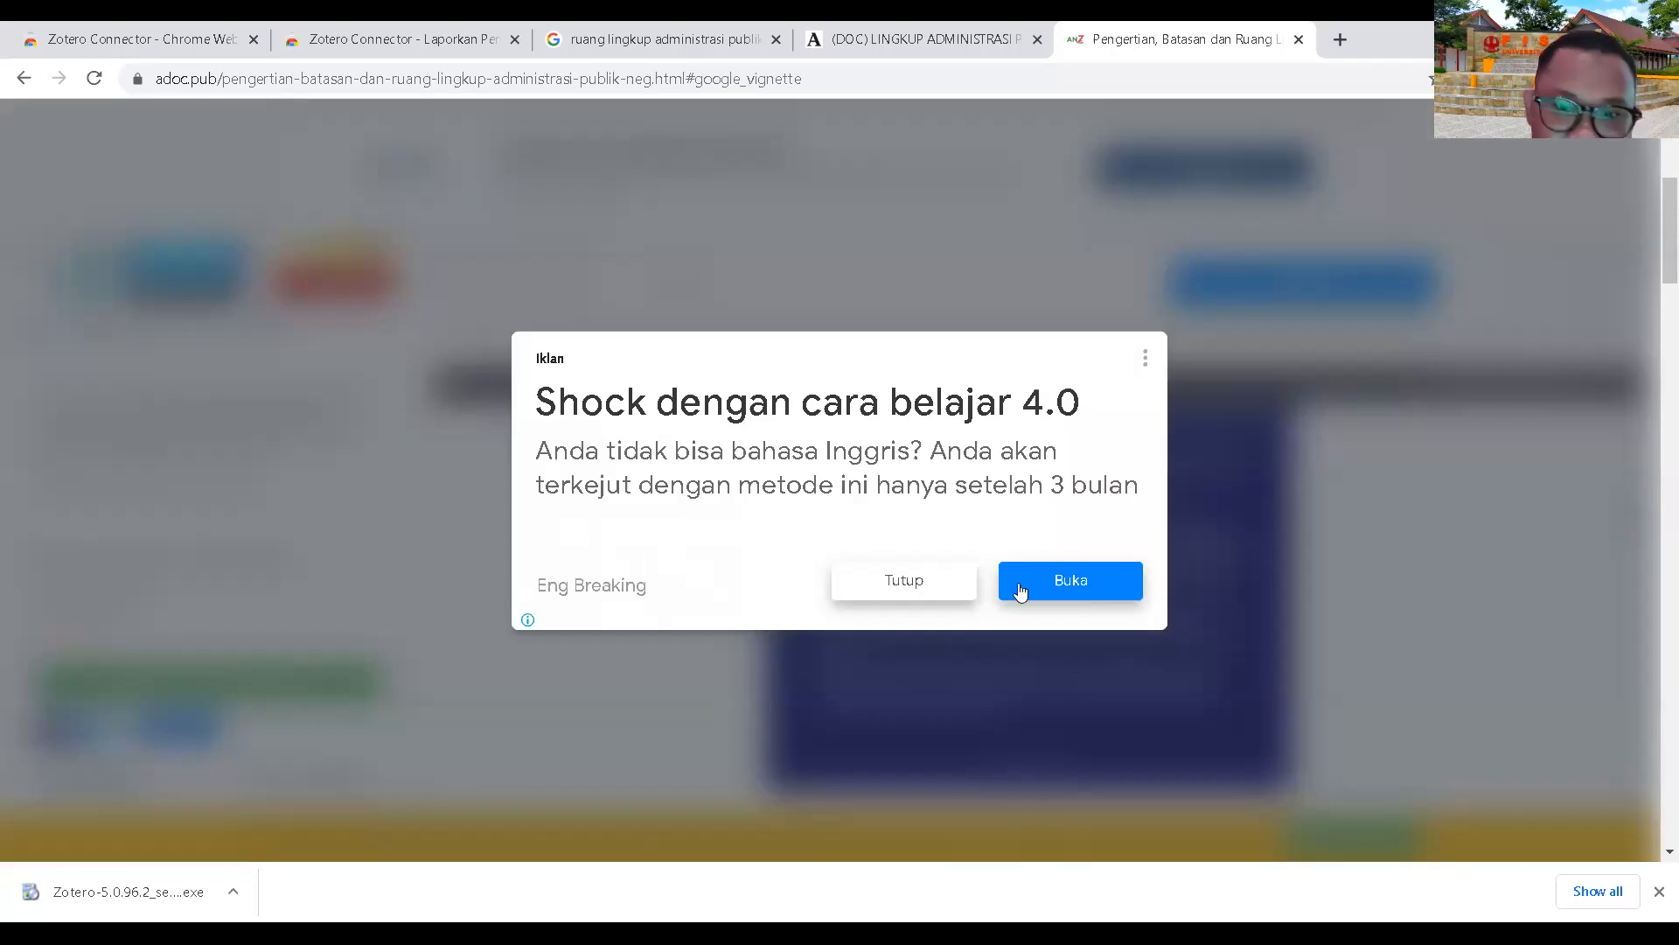
{"action": "left_click", "coordinate": [901, 583]}
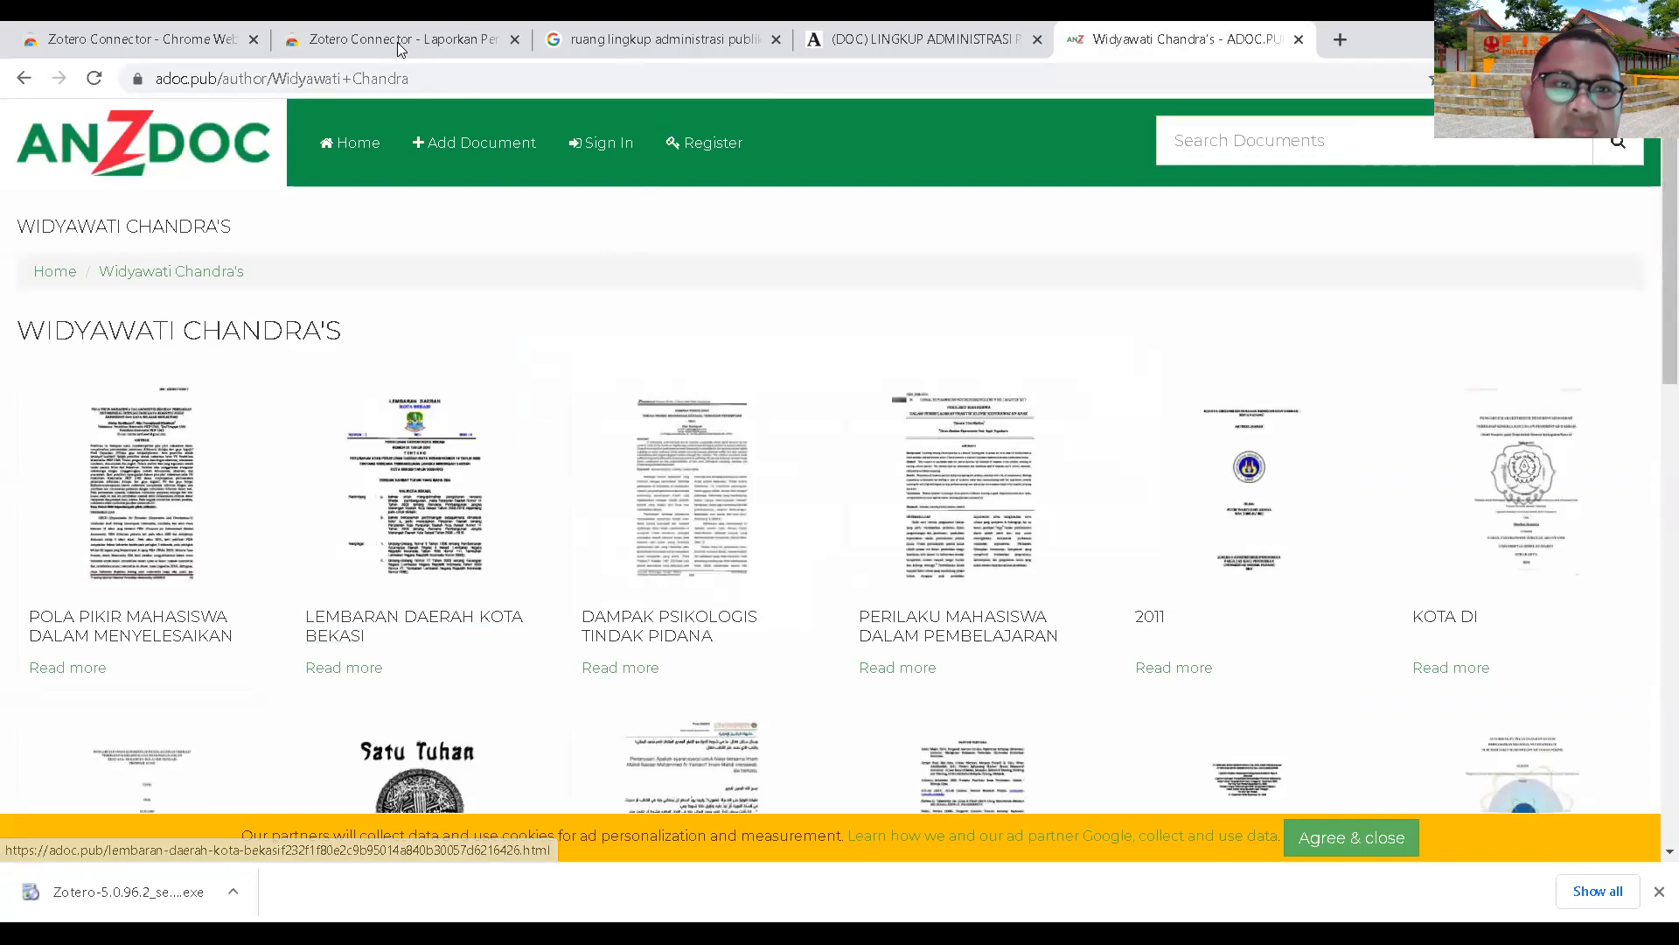
{"action": "scroll", "coordinate": [612, 359], "scroll_direction": "down", "scroll_amount": 5}
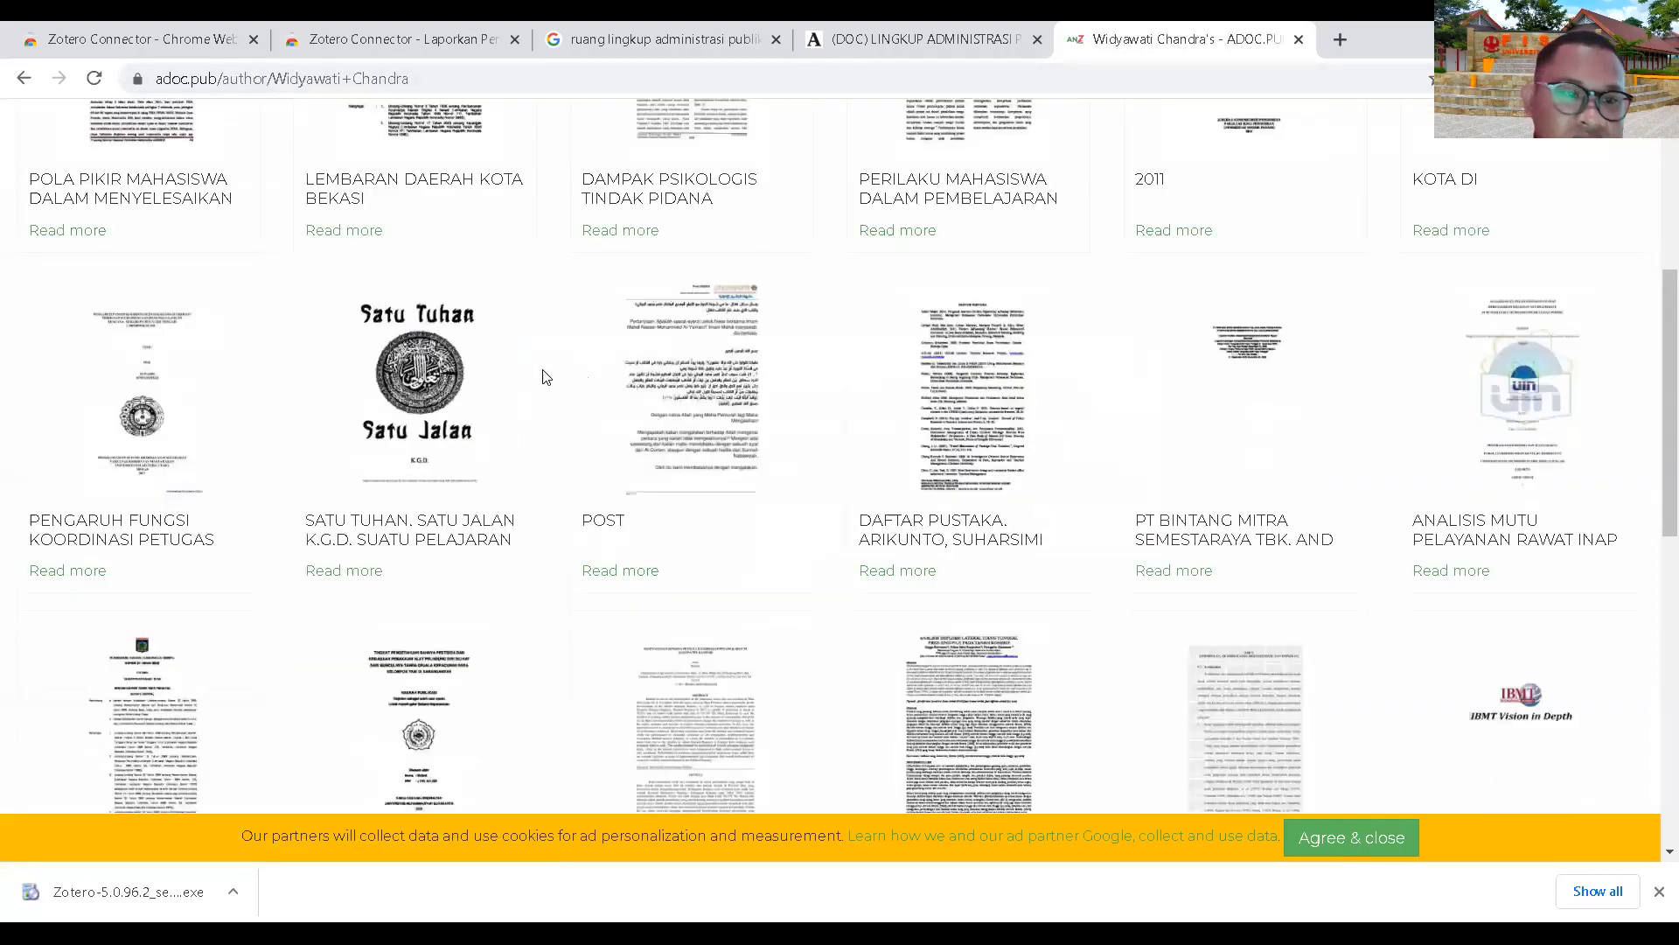
{"action": "scroll", "coordinate": [428, 332], "scroll_direction": "up", "scroll_amount": 5}
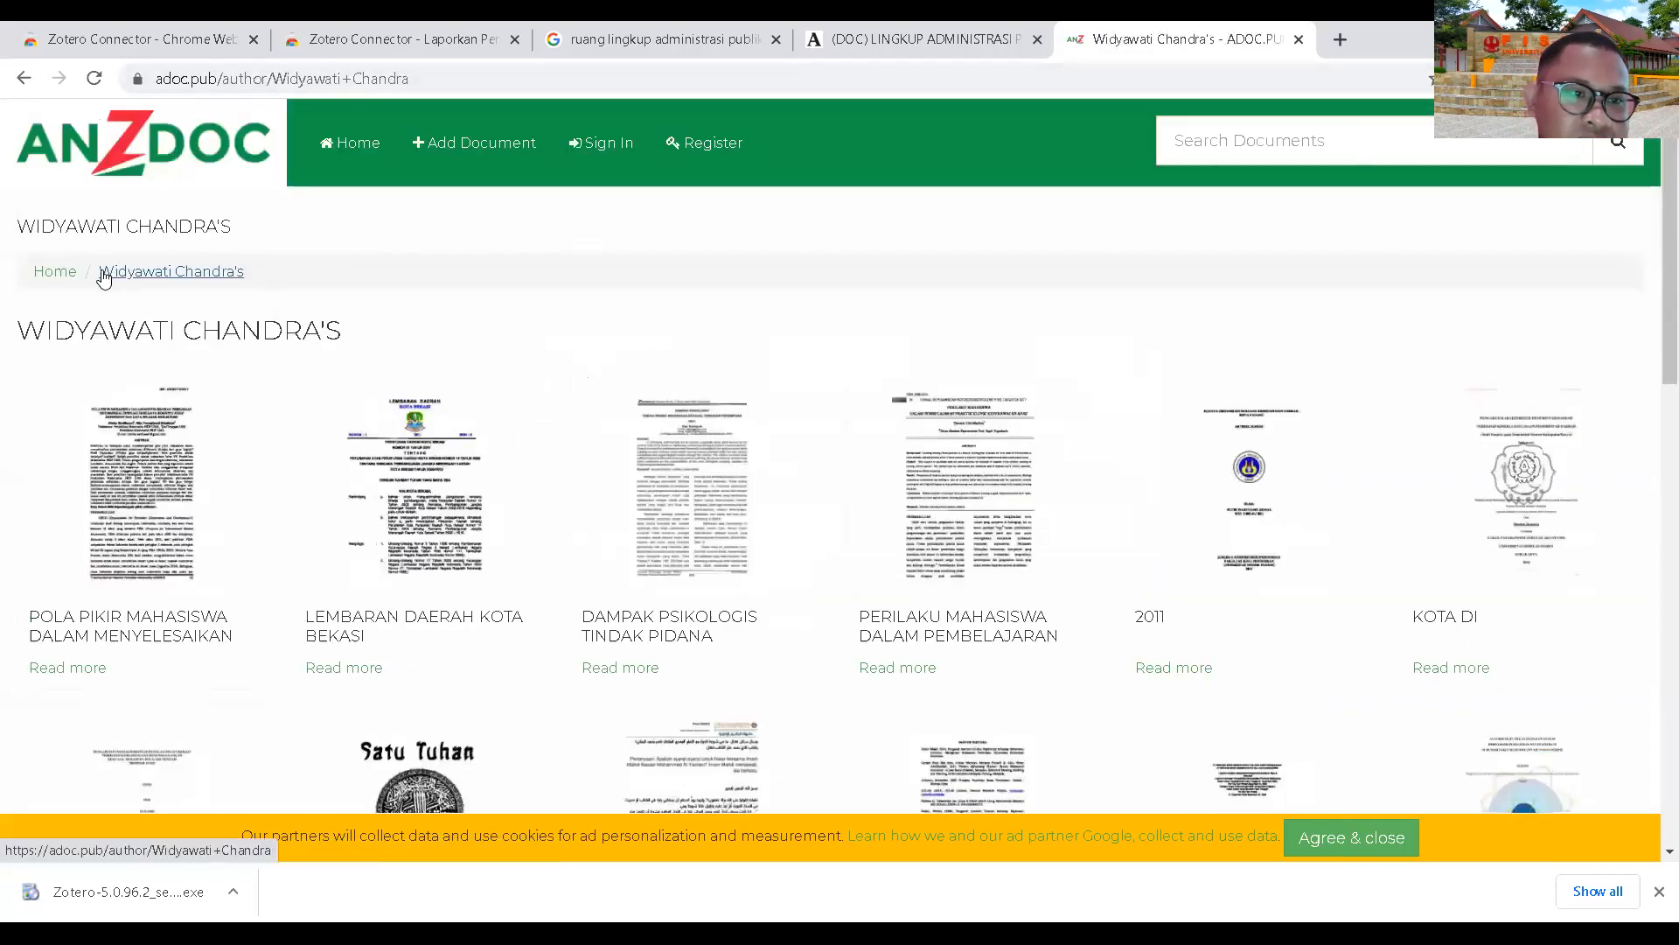
{"action": "left_click", "coordinate": [21, 79]}
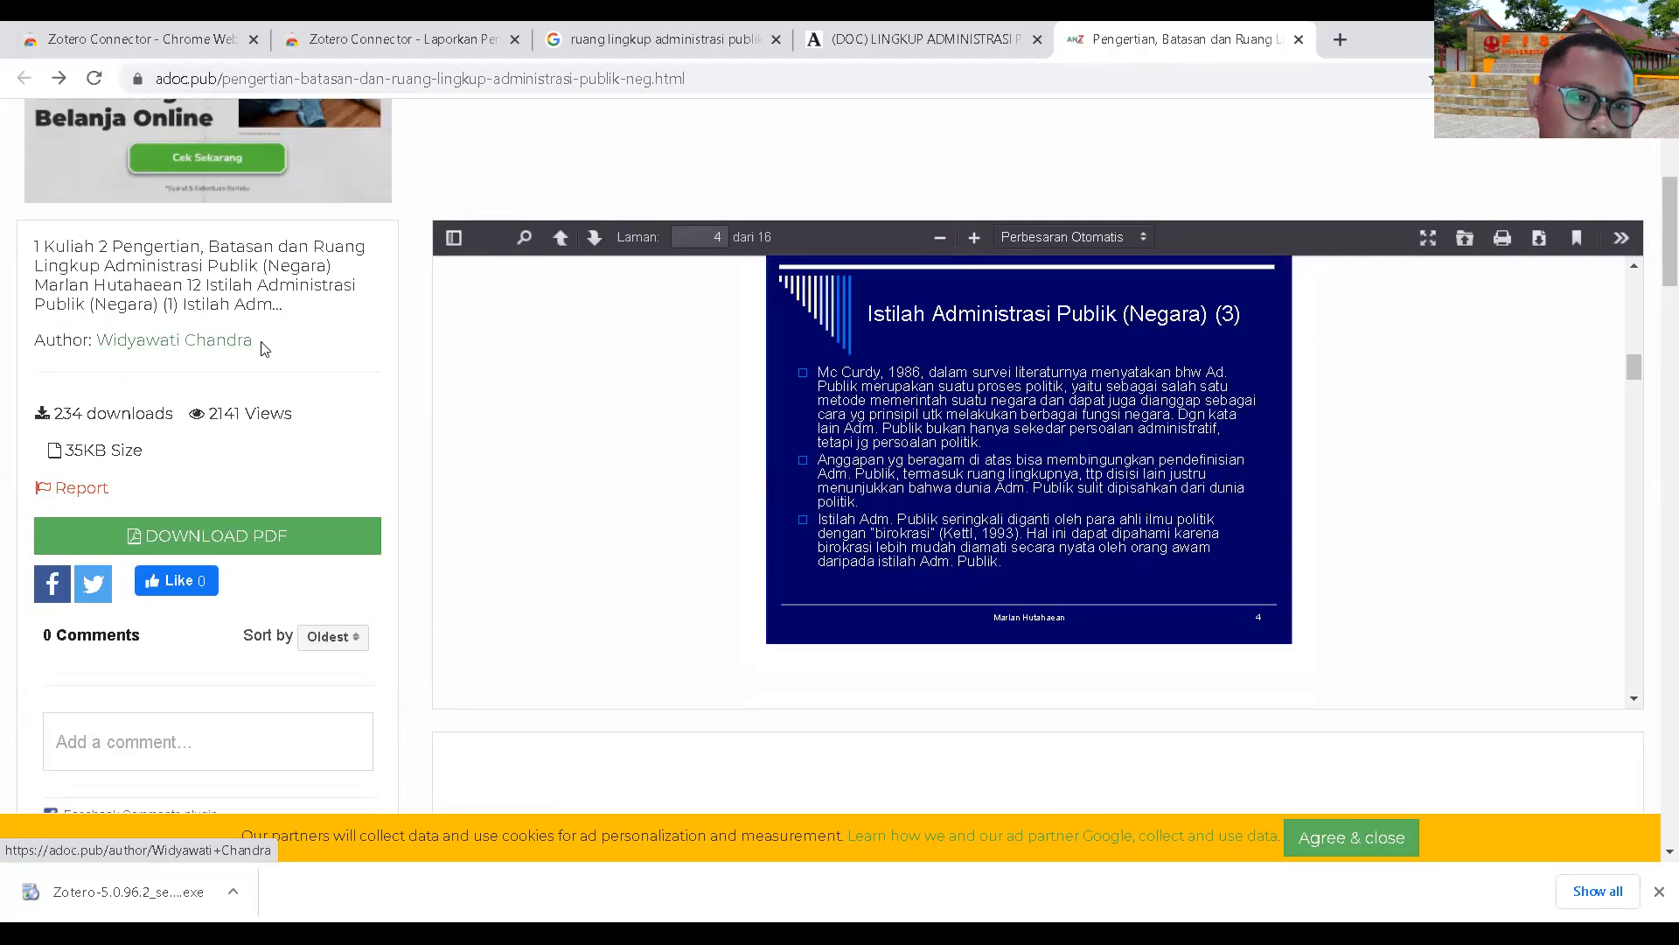
Step: Copy the whole author line from the document details on the adoc.pub page
{"action": "triple_click", "coordinate": [252, 341]}
{"action": "left_click", "coordinate": [262, 350]}
{"action": "triple_click", "coordinate": [255, 343]}
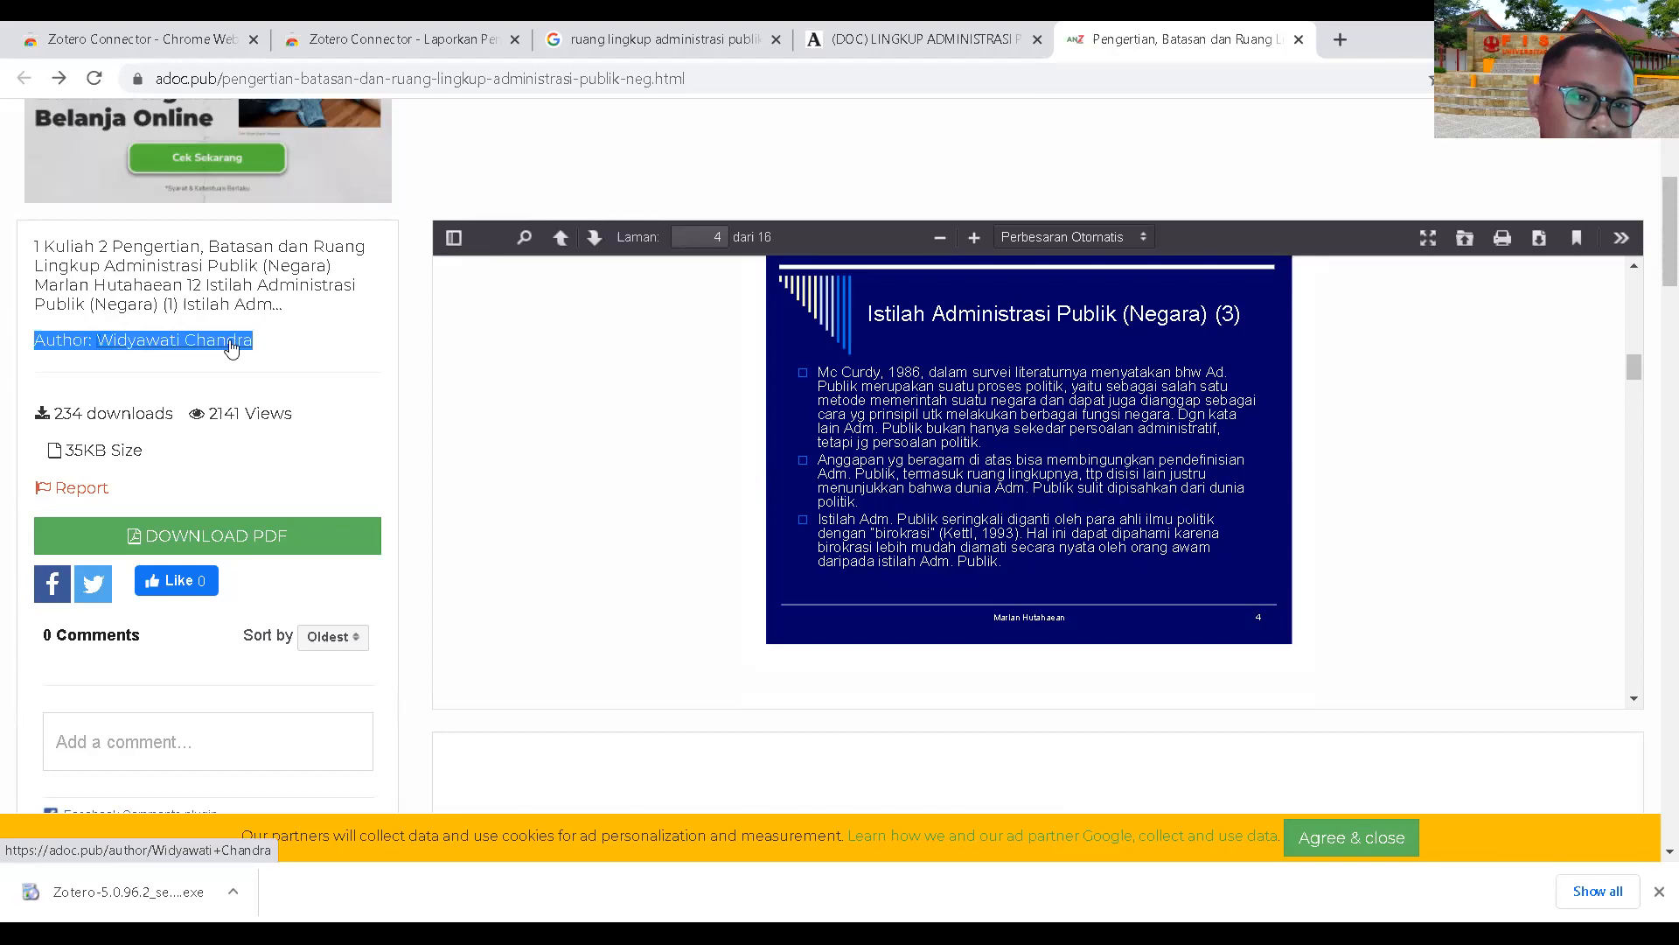
{"action": "right_click", "coordinate": [231, 343]}
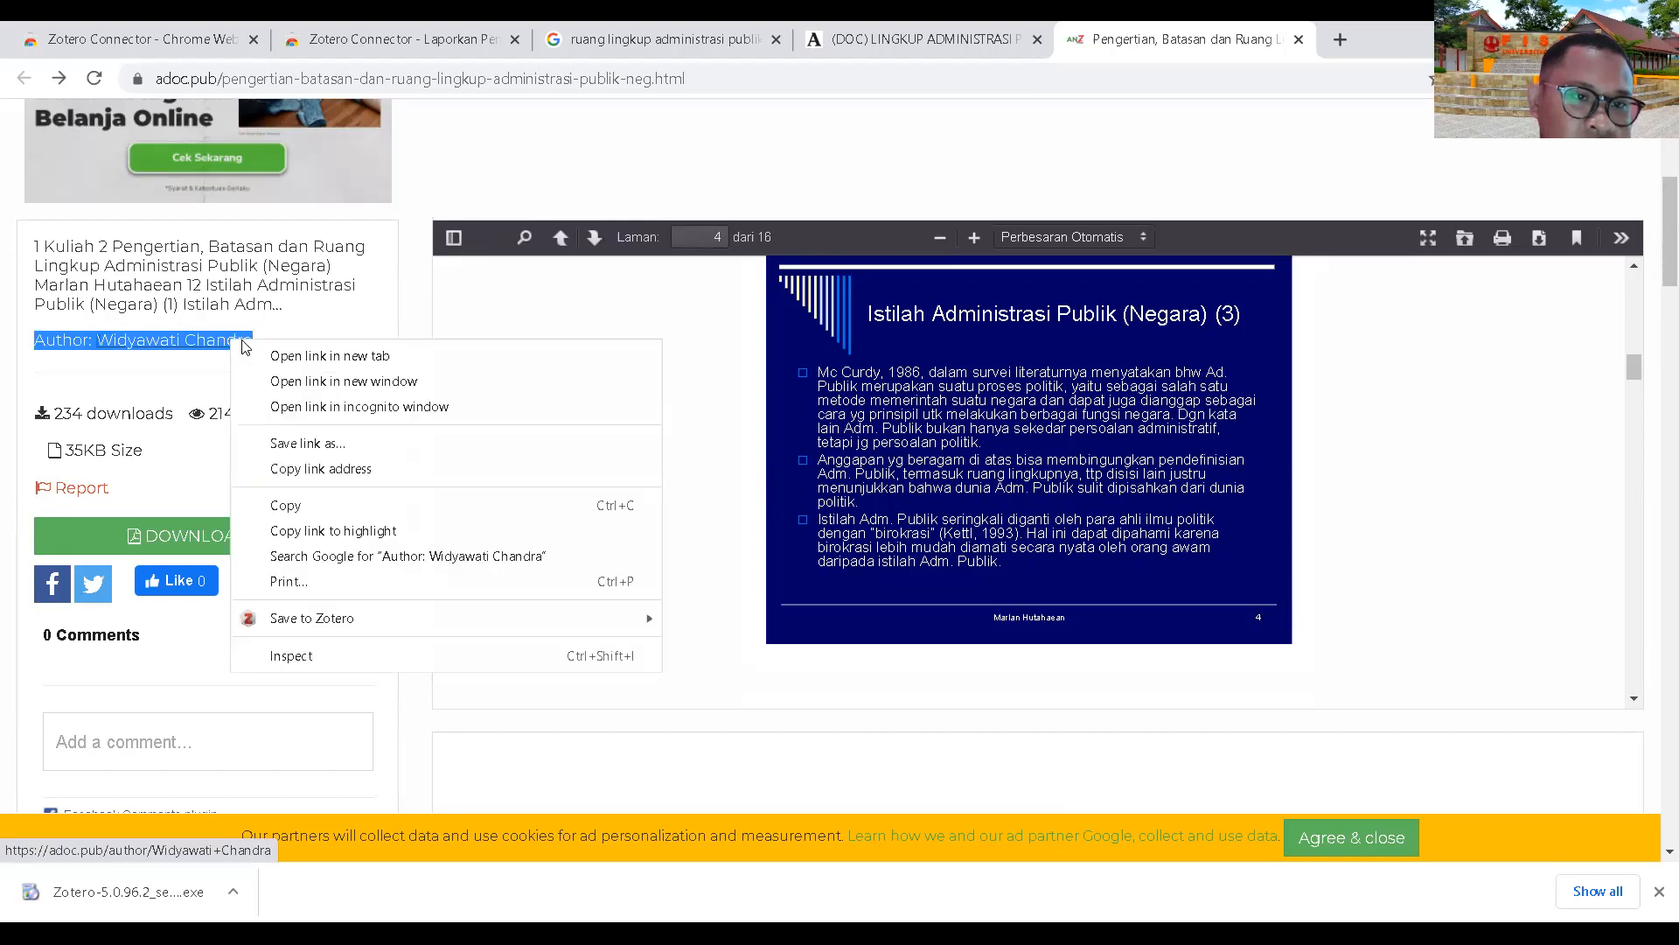
{"action": "left_click", "coordinate": [277, 507]}
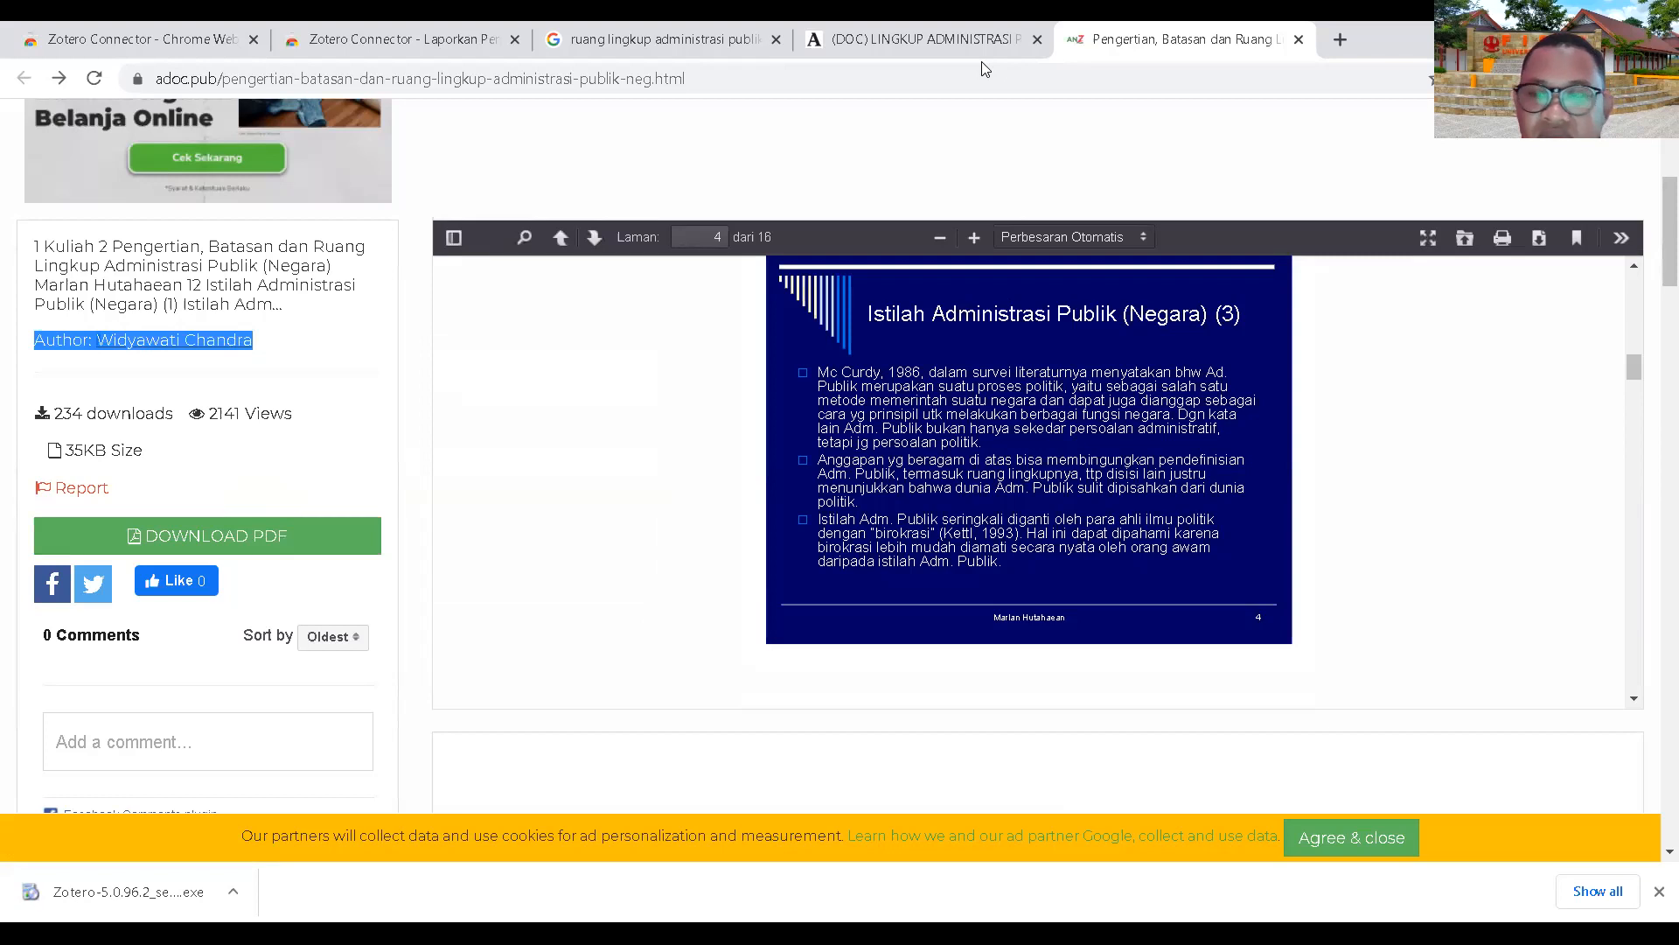
Step: Switch to Zotero and paste the copied author line into the web page item's author last-name field
{"action": "key", "text": "alt+Tab"}
{"action": "left_click", "coordinate": [1434, 478]}
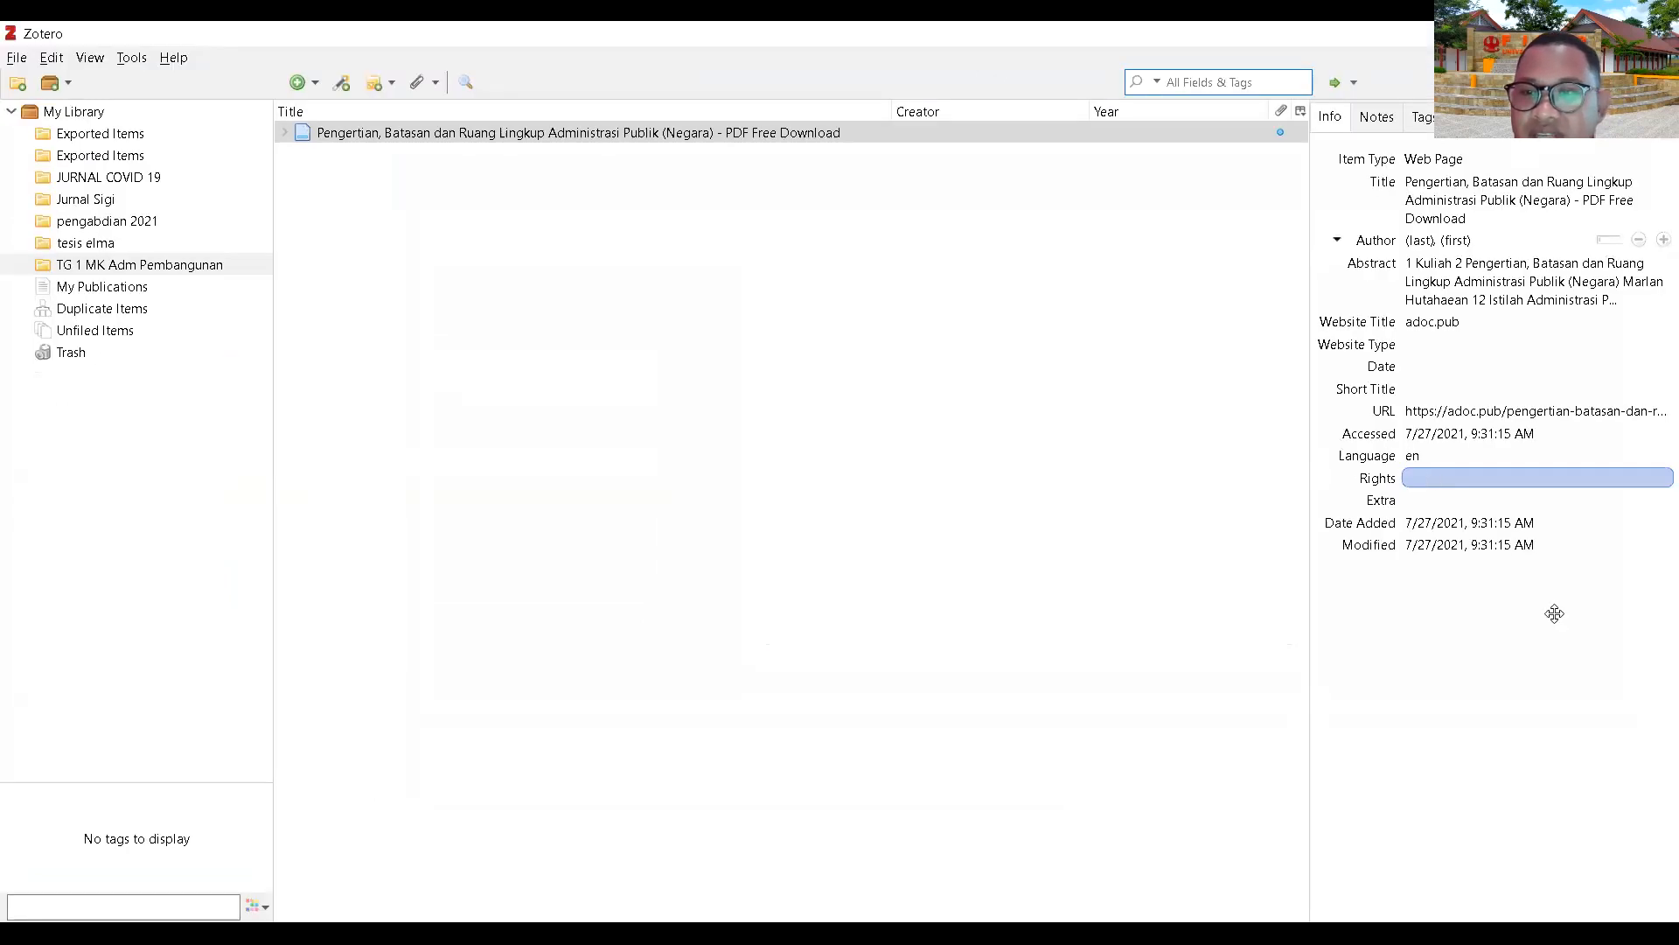
{"action": "left_click", "coordinate": [1455, 317]}
{"action": "left_click", "coordinate": [1375, 245]}
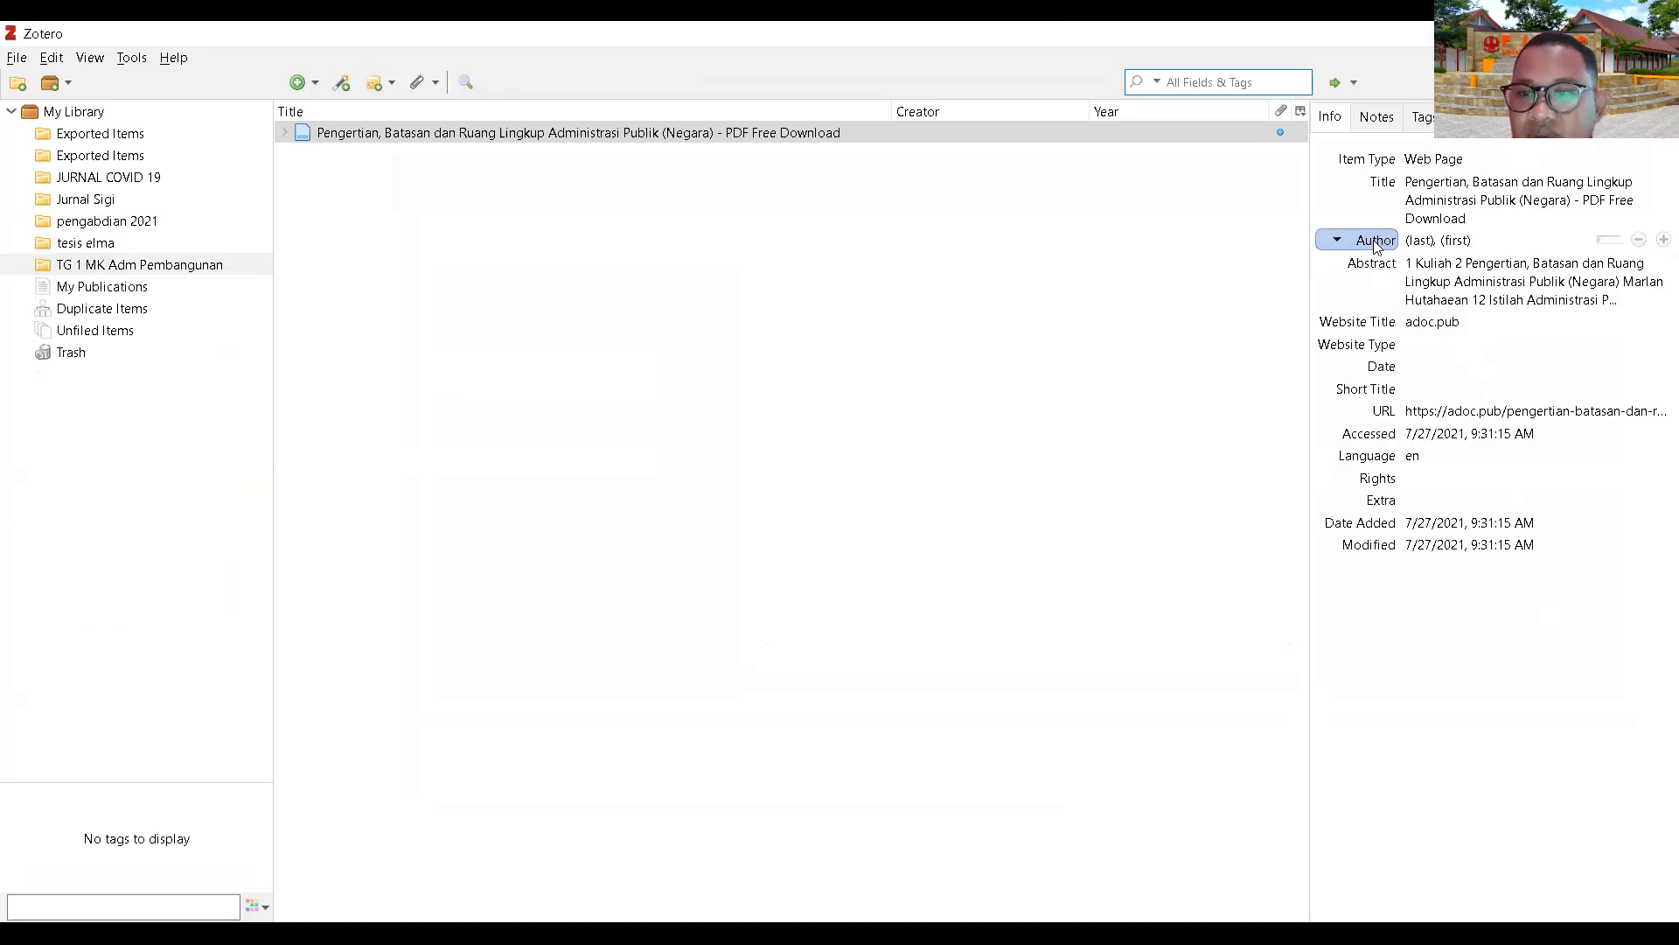
{"action": "left_click", "coordinate": [1420, 242]}
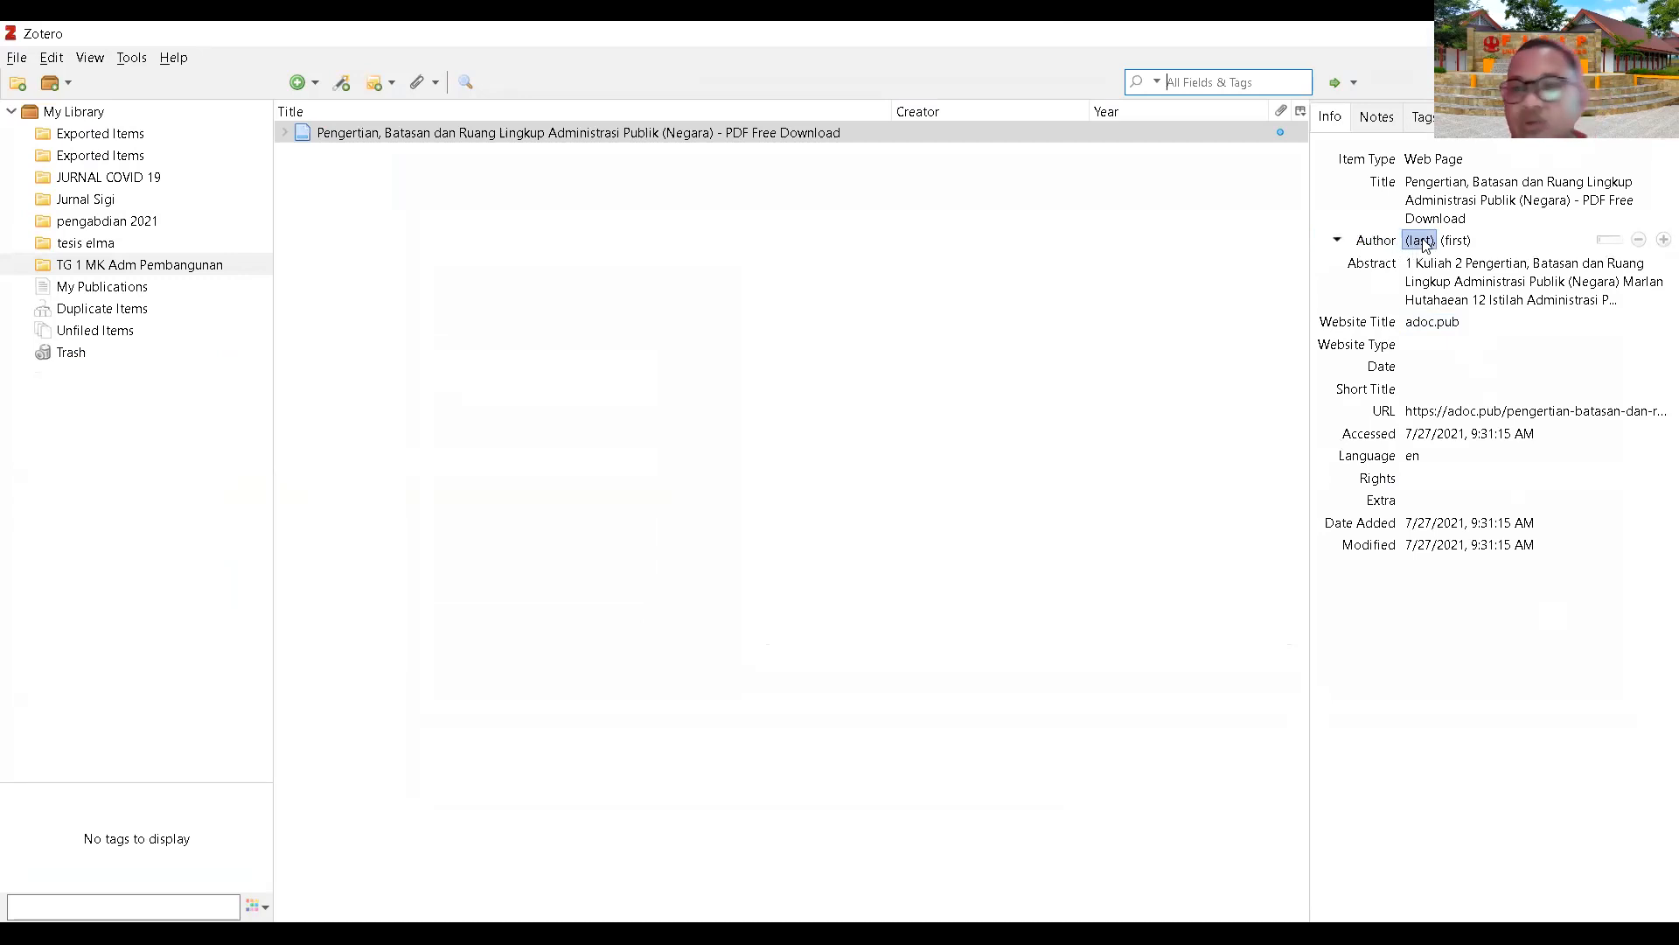
{"action": "key", "text": "BackSpace"}
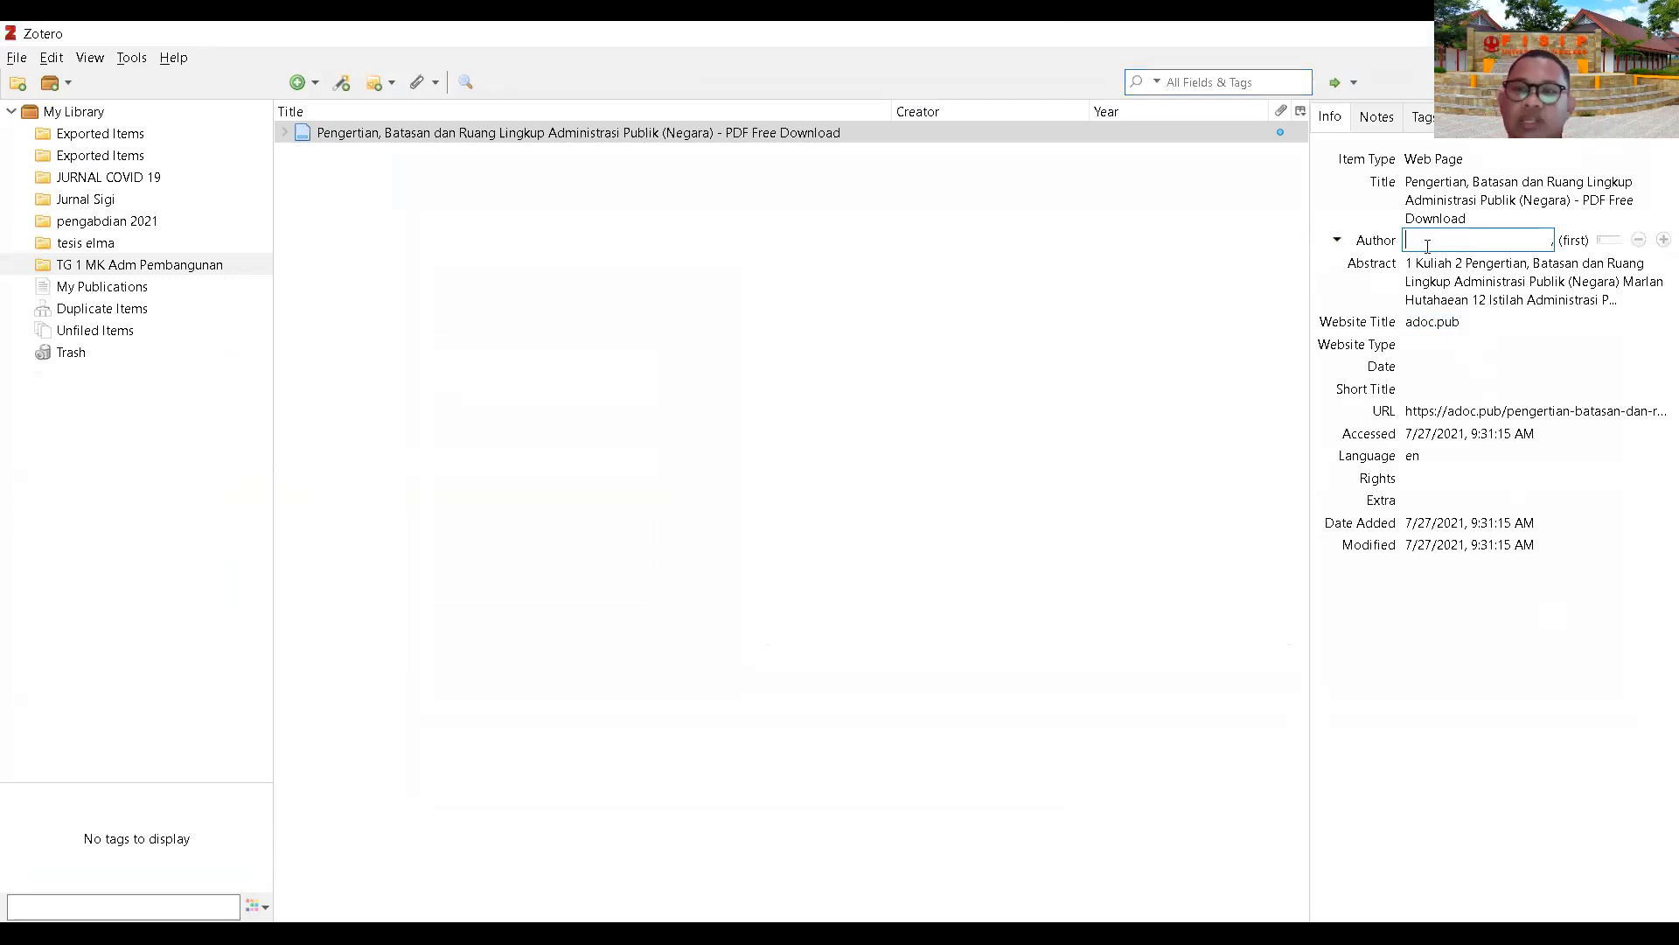
{"action": "right_click", "coordinate": [1420, 240]}
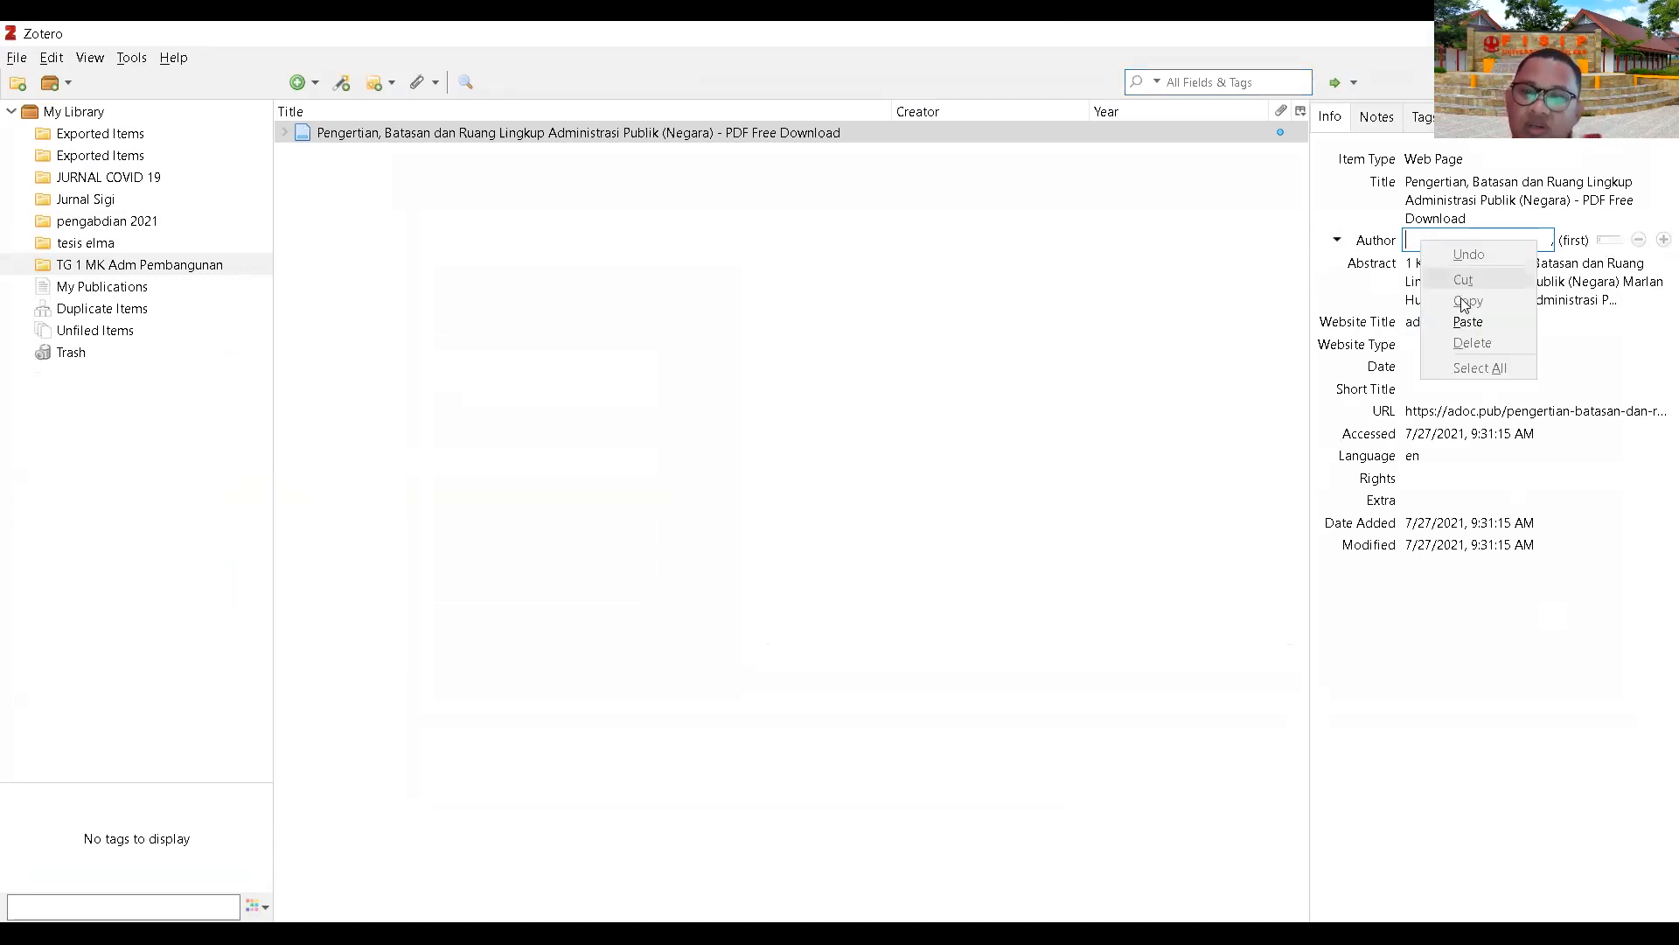
{"action": "left_click", "coordinate": [1468, 321]}
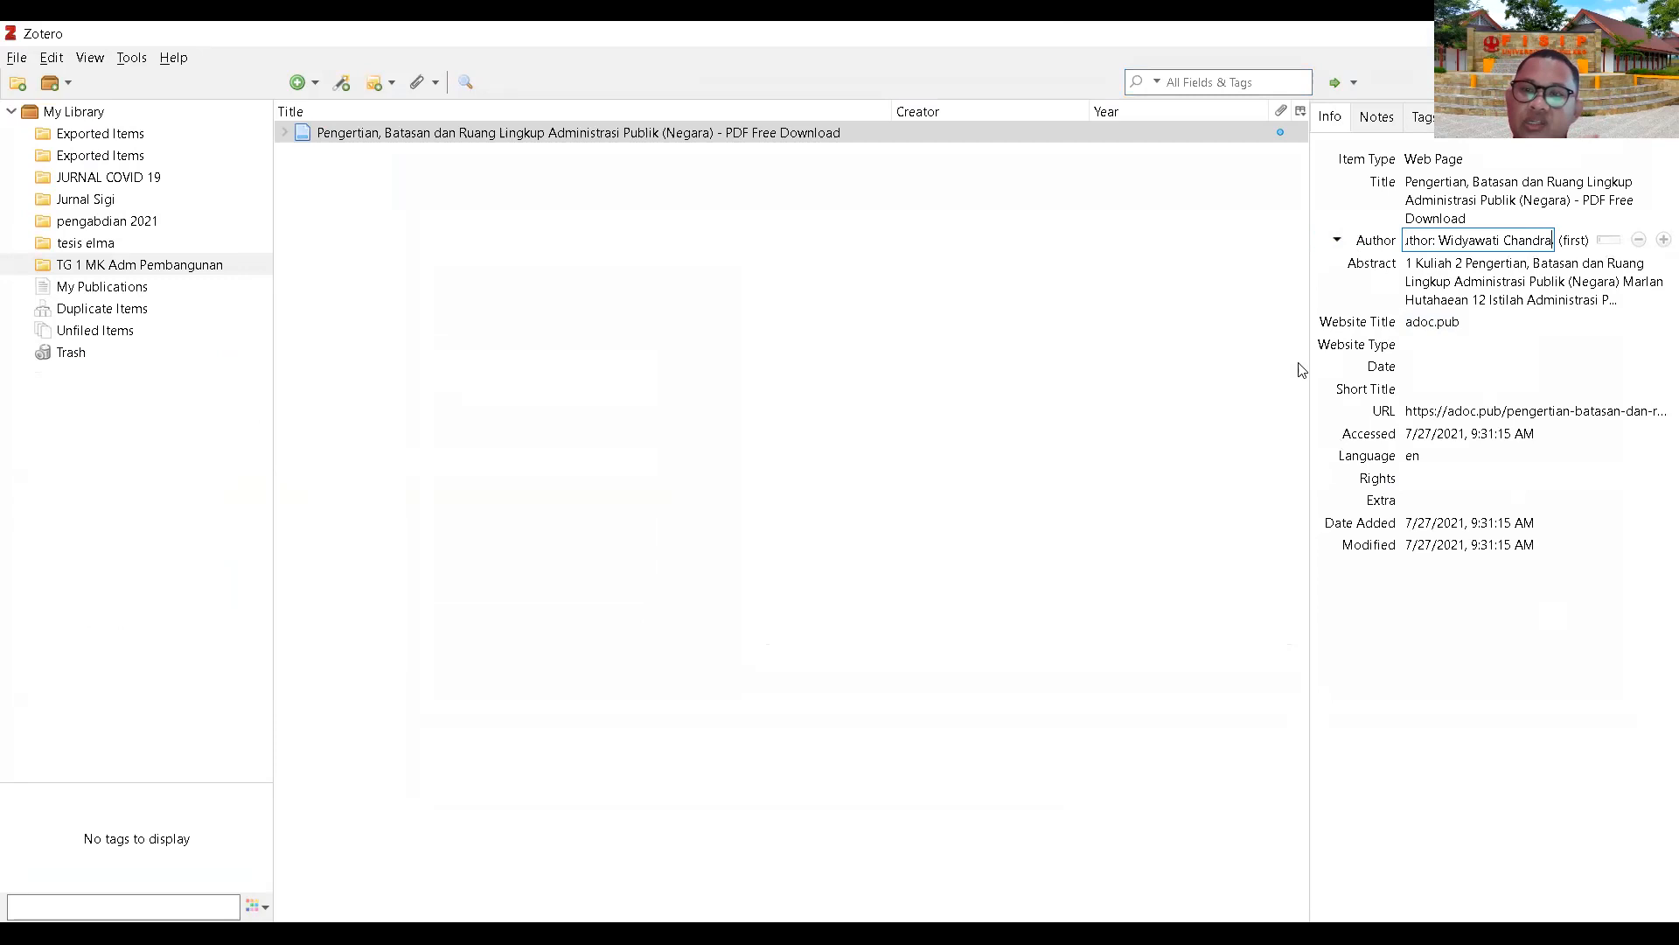
{"action": "left_click", "coordinate": [1011, 470]}
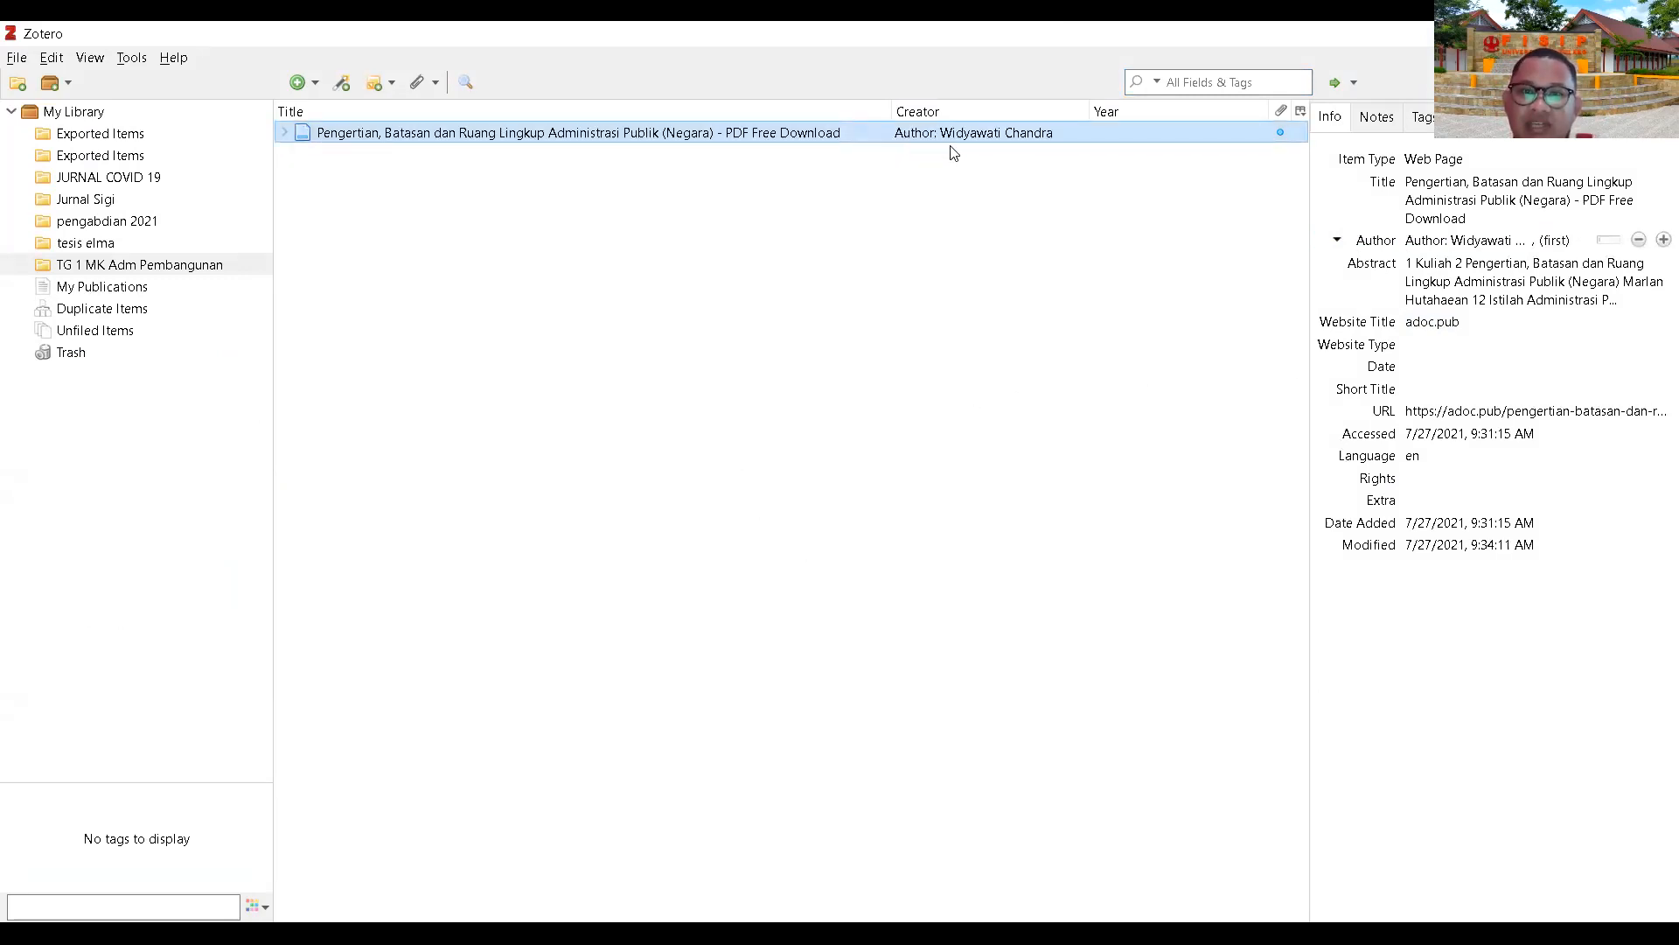
Step: Remove the "Author:" prefix from the item's author last-name field so only the author's name remains
{"action": "left_click", "coordinate": [1447, 240]}
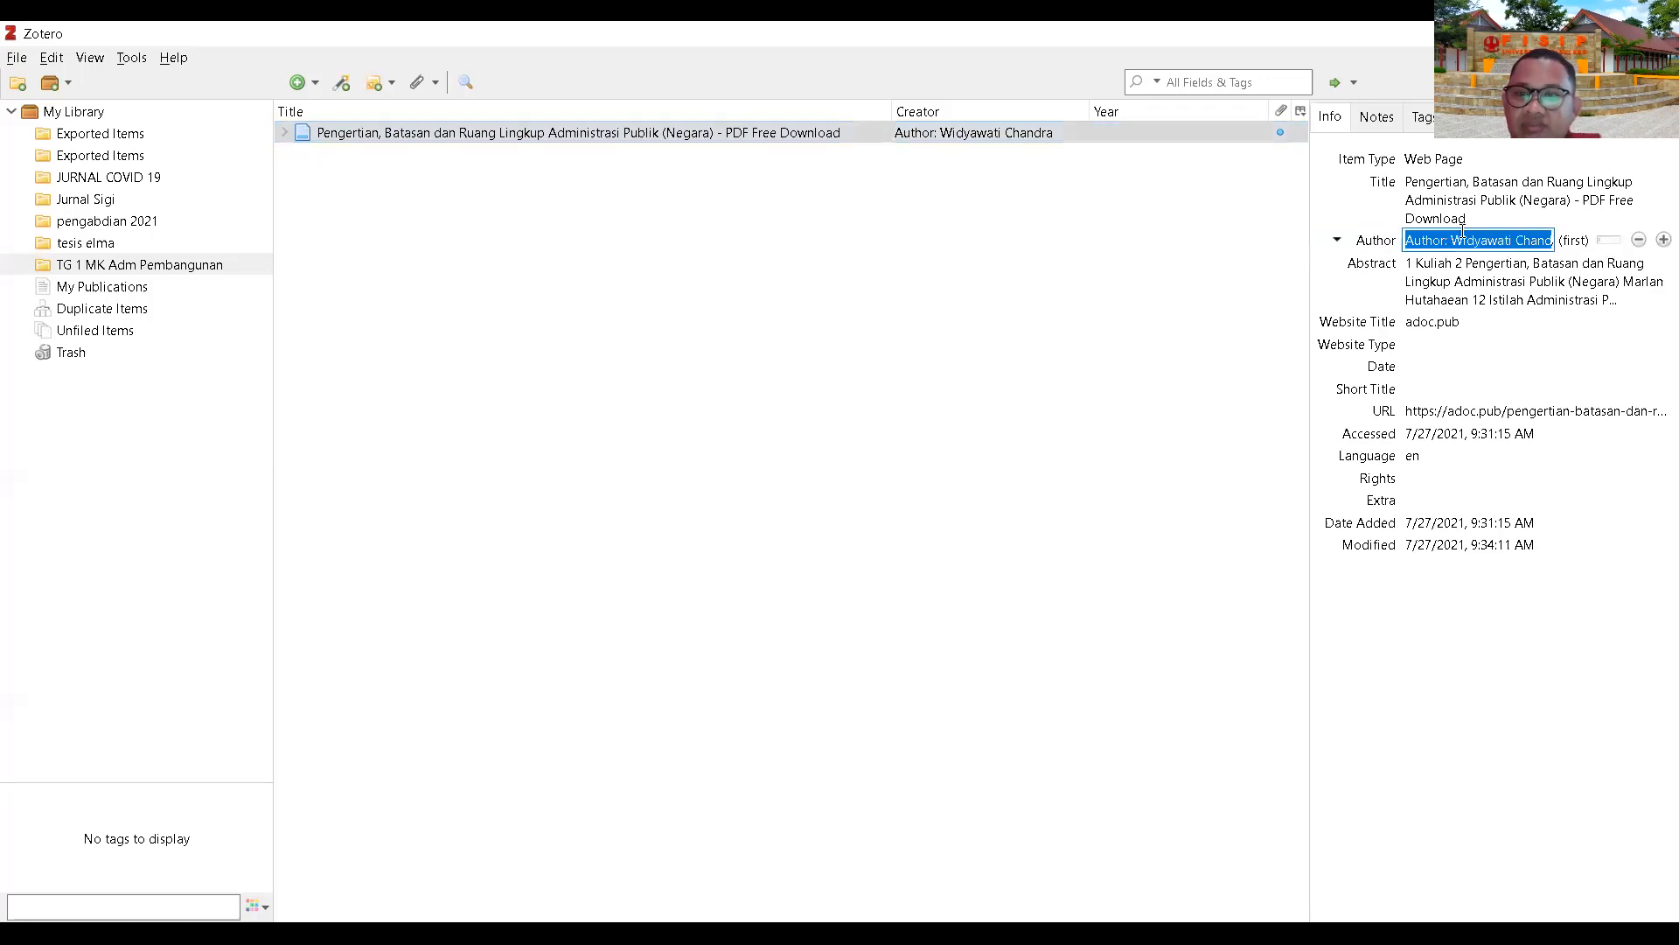
{"action": "left_click", "coordinate": [1453, 238]}
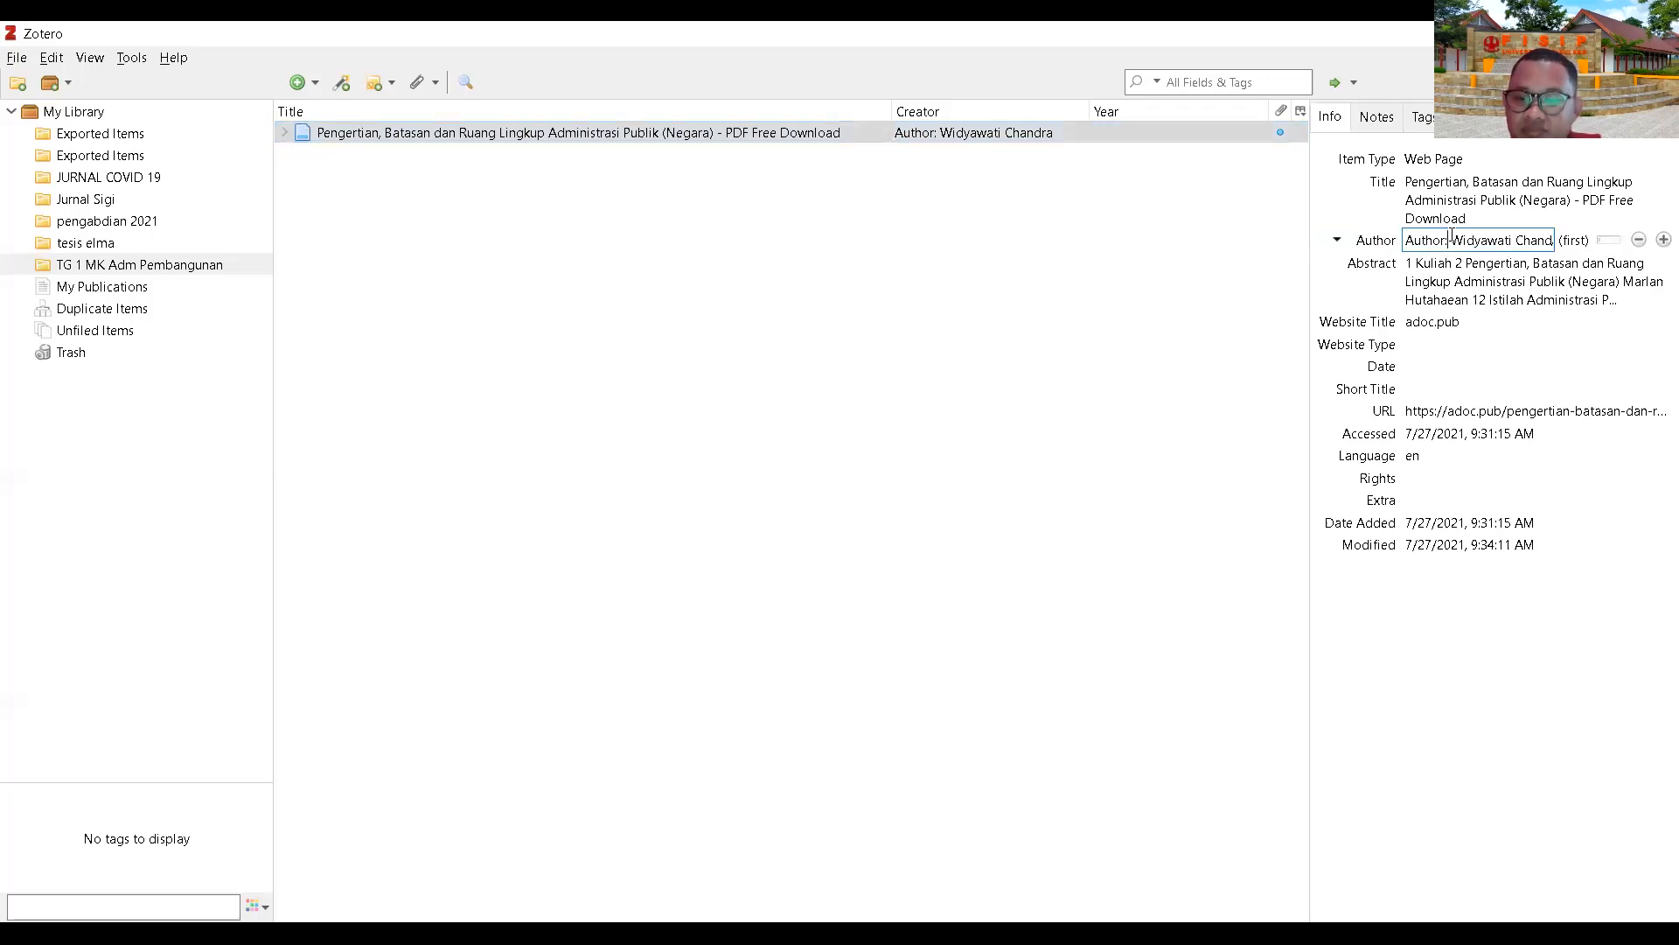
{"action": "key", "text": "BackSpace"}
{"action": "key", "text": "BackSpace"}
{"action": "key", "text": "BackSpace"}
{"action": "key", "text": "BackSpace"}
{"action": "key", "text": "BackSpace"}
{"action": "key", "text": "BackSpace"}
{"action": "key", "text": "BackSpace"}
{"action": "key", "text": "BackSpace"}
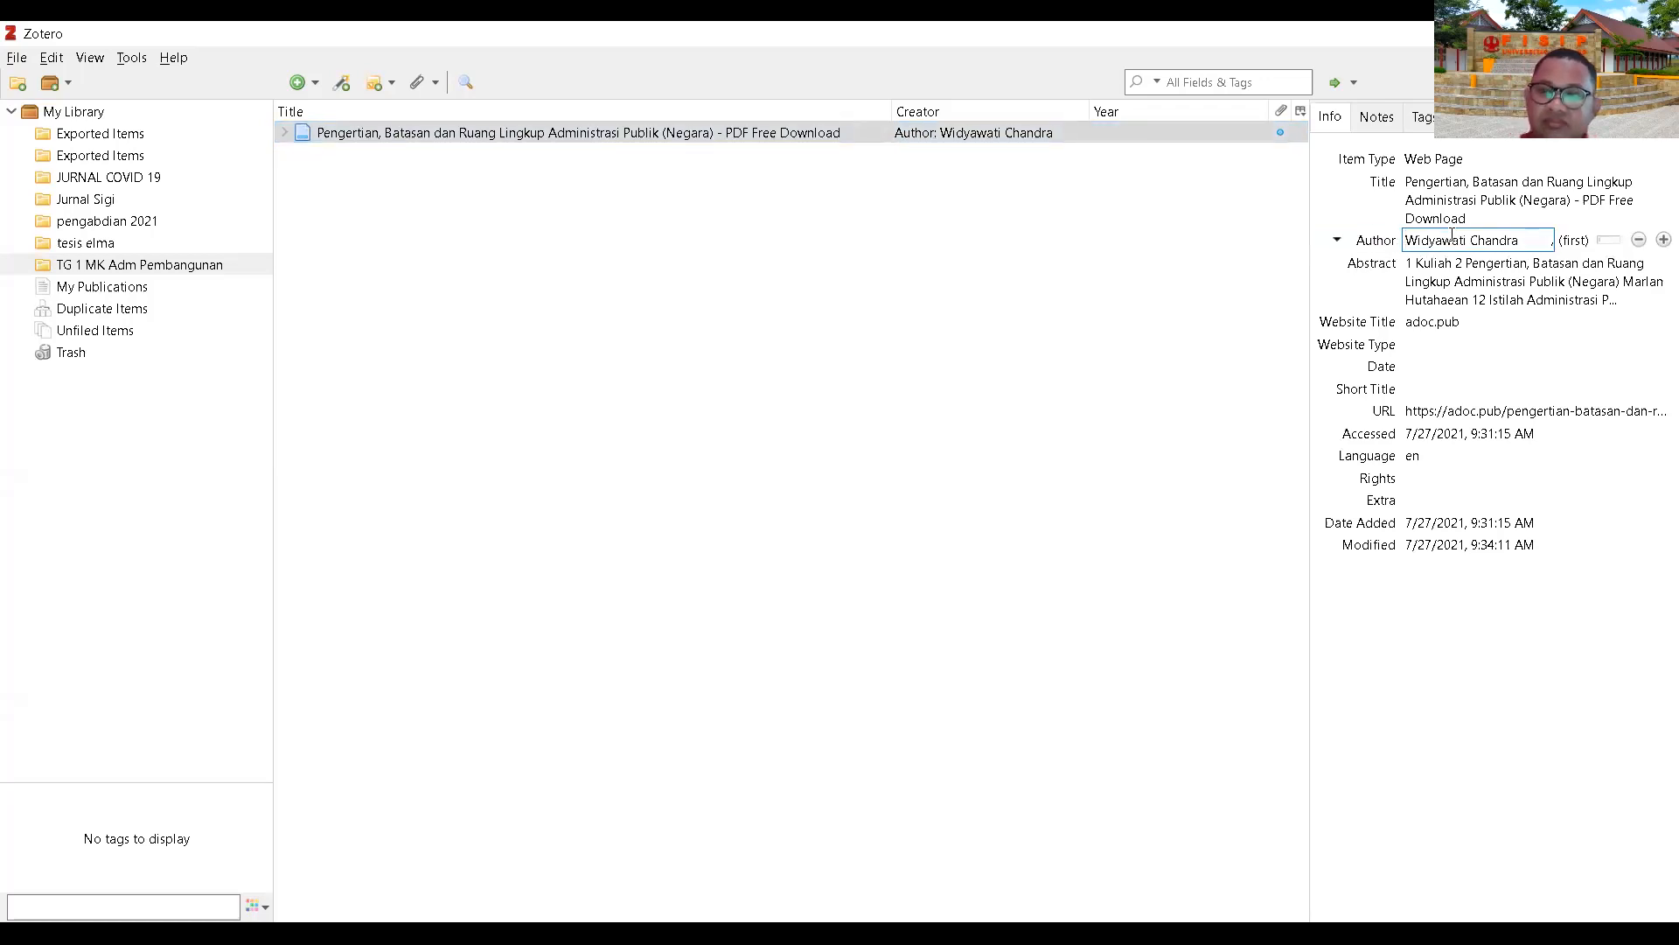
{"action": "left_click", "coordinate": [1054, 364]}
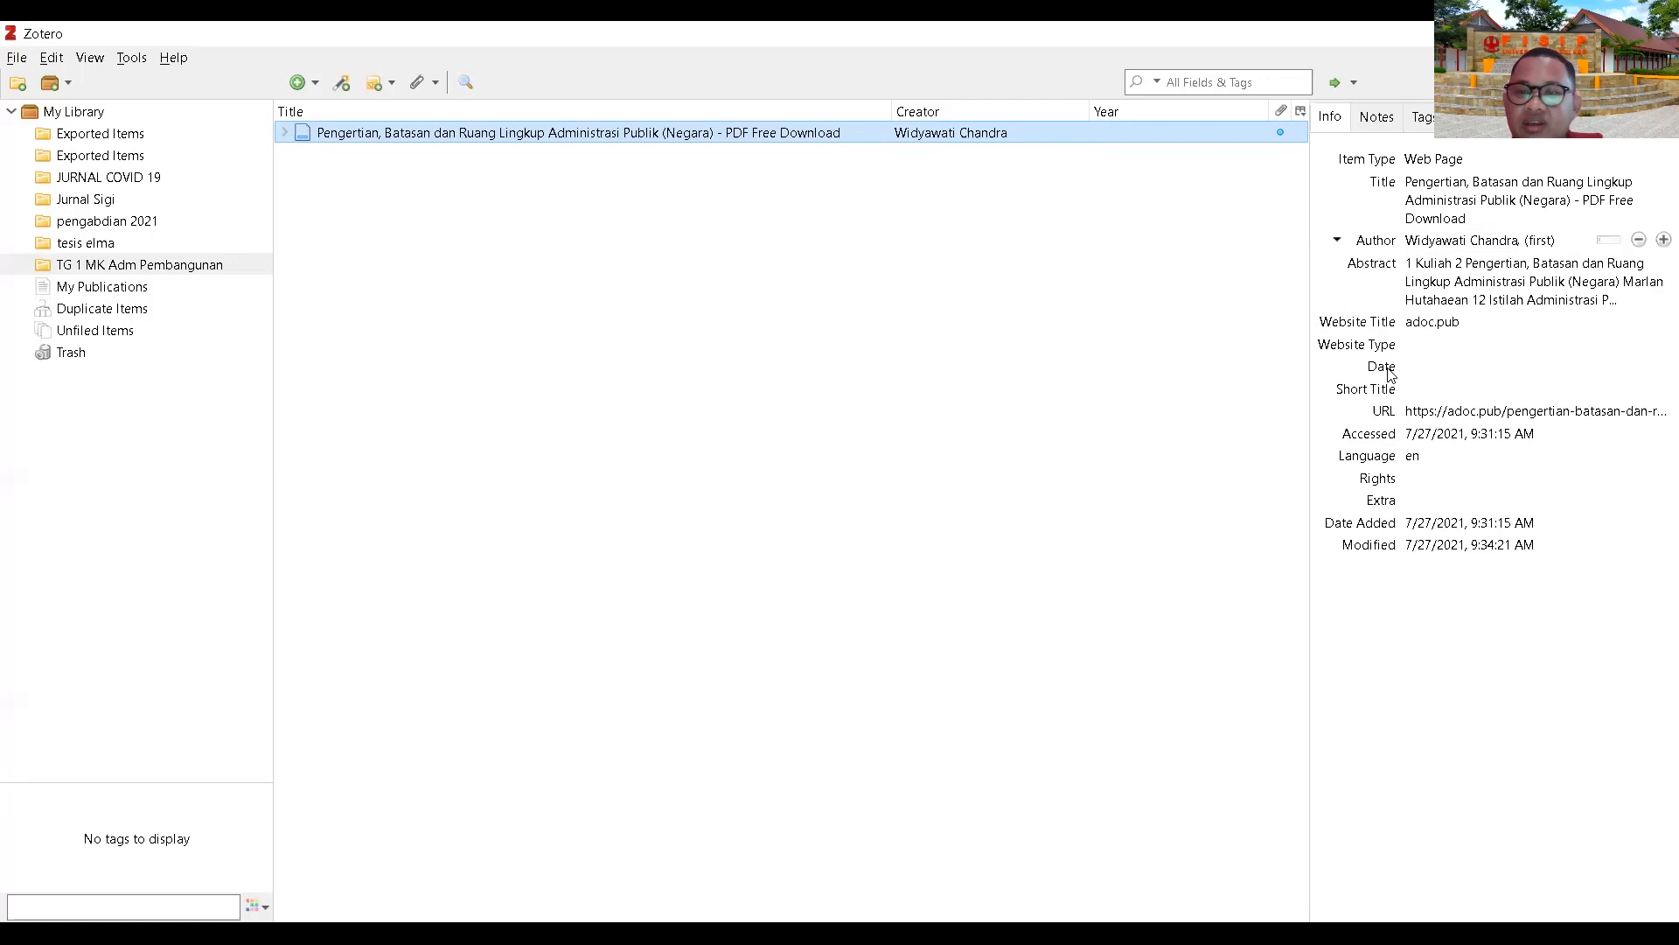
Step: Set the web page item's date to 2021
{"action": "left_click", "coordinate": [1475, 351]}
{"action": "left_click", "coordinate": [1453, 367]}
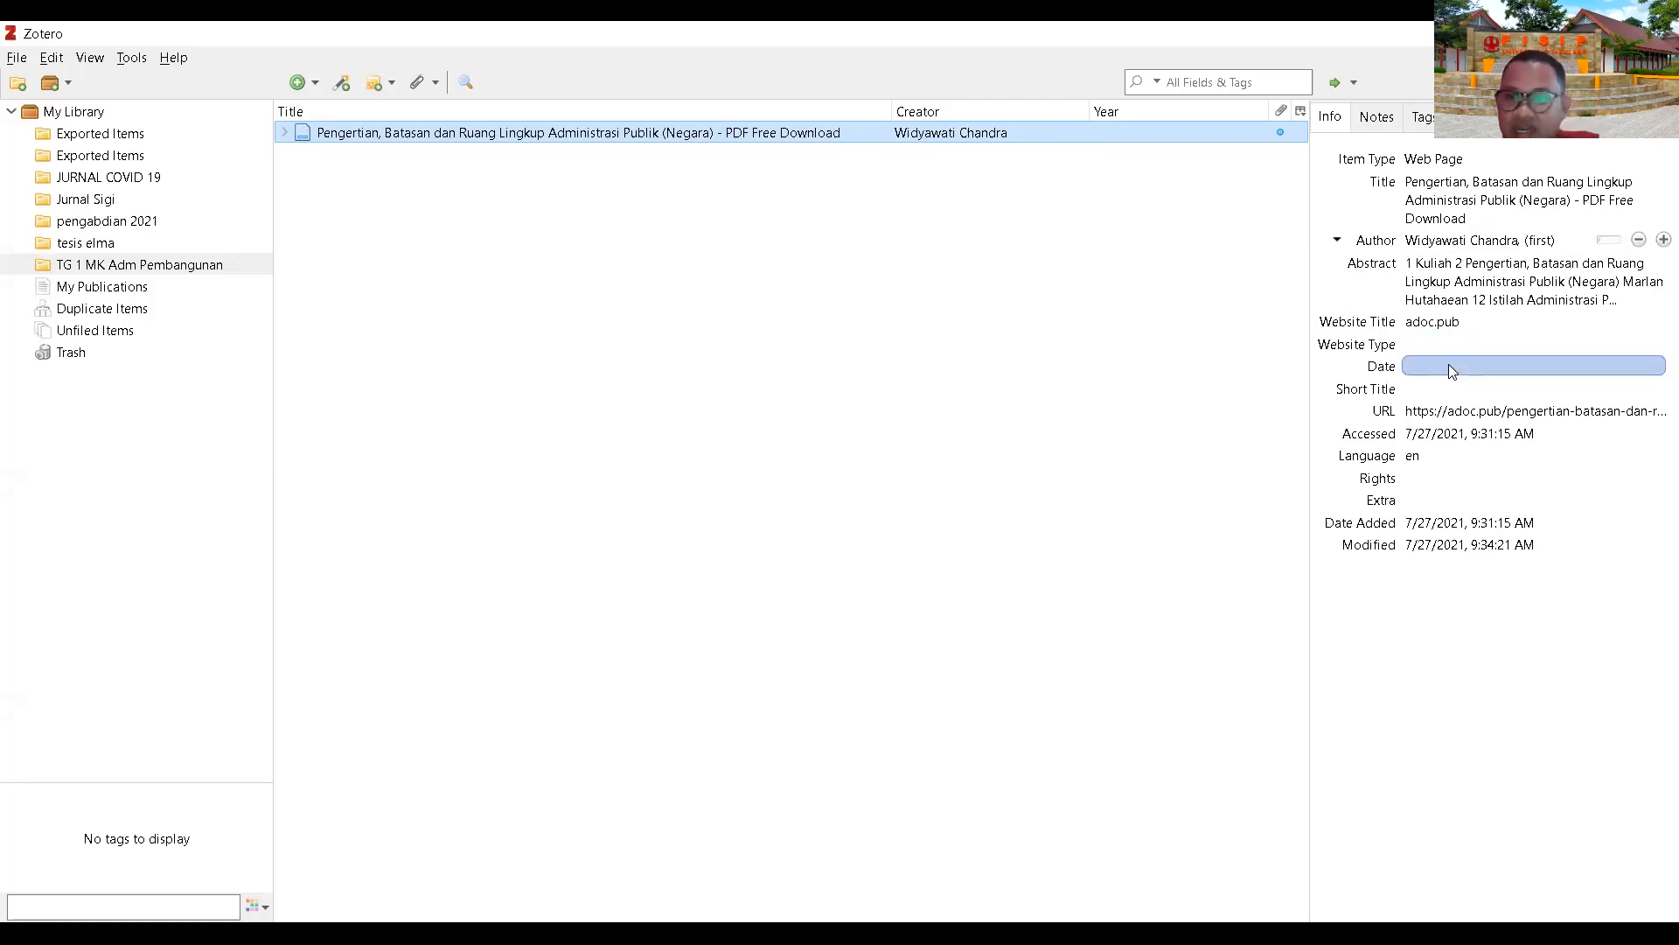
{"action": "left_click", "coordinate": [1448, 364]}
{"action": "type", "text": "2021"}
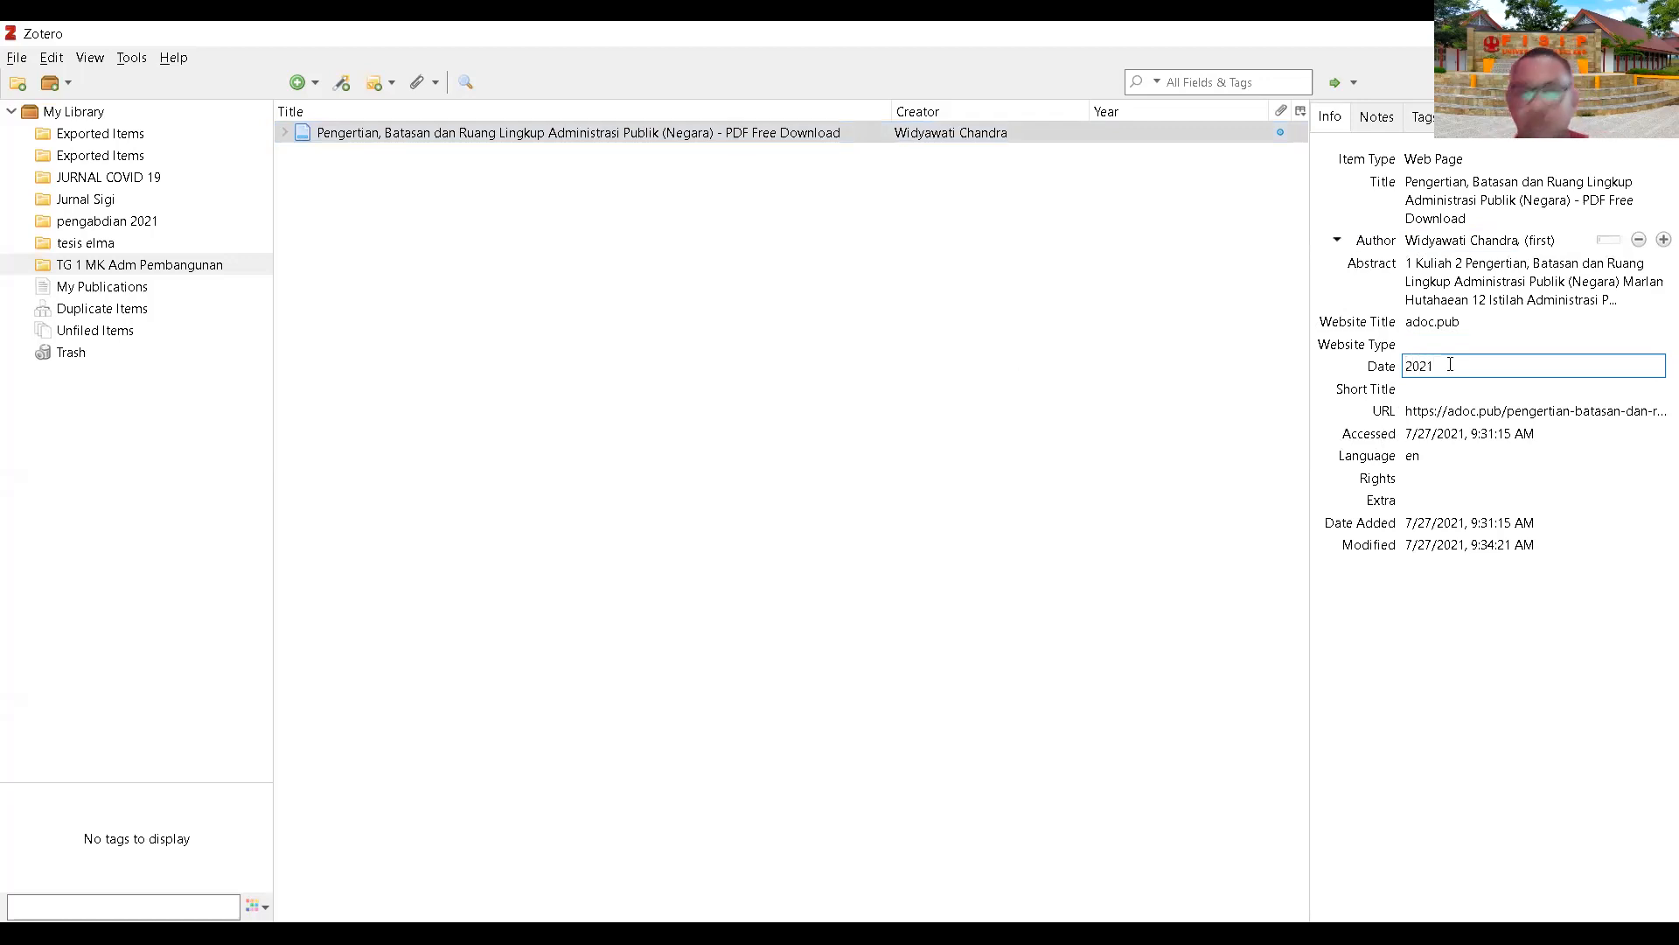
{"action": "left_click", "coordinate": [942, 483]}
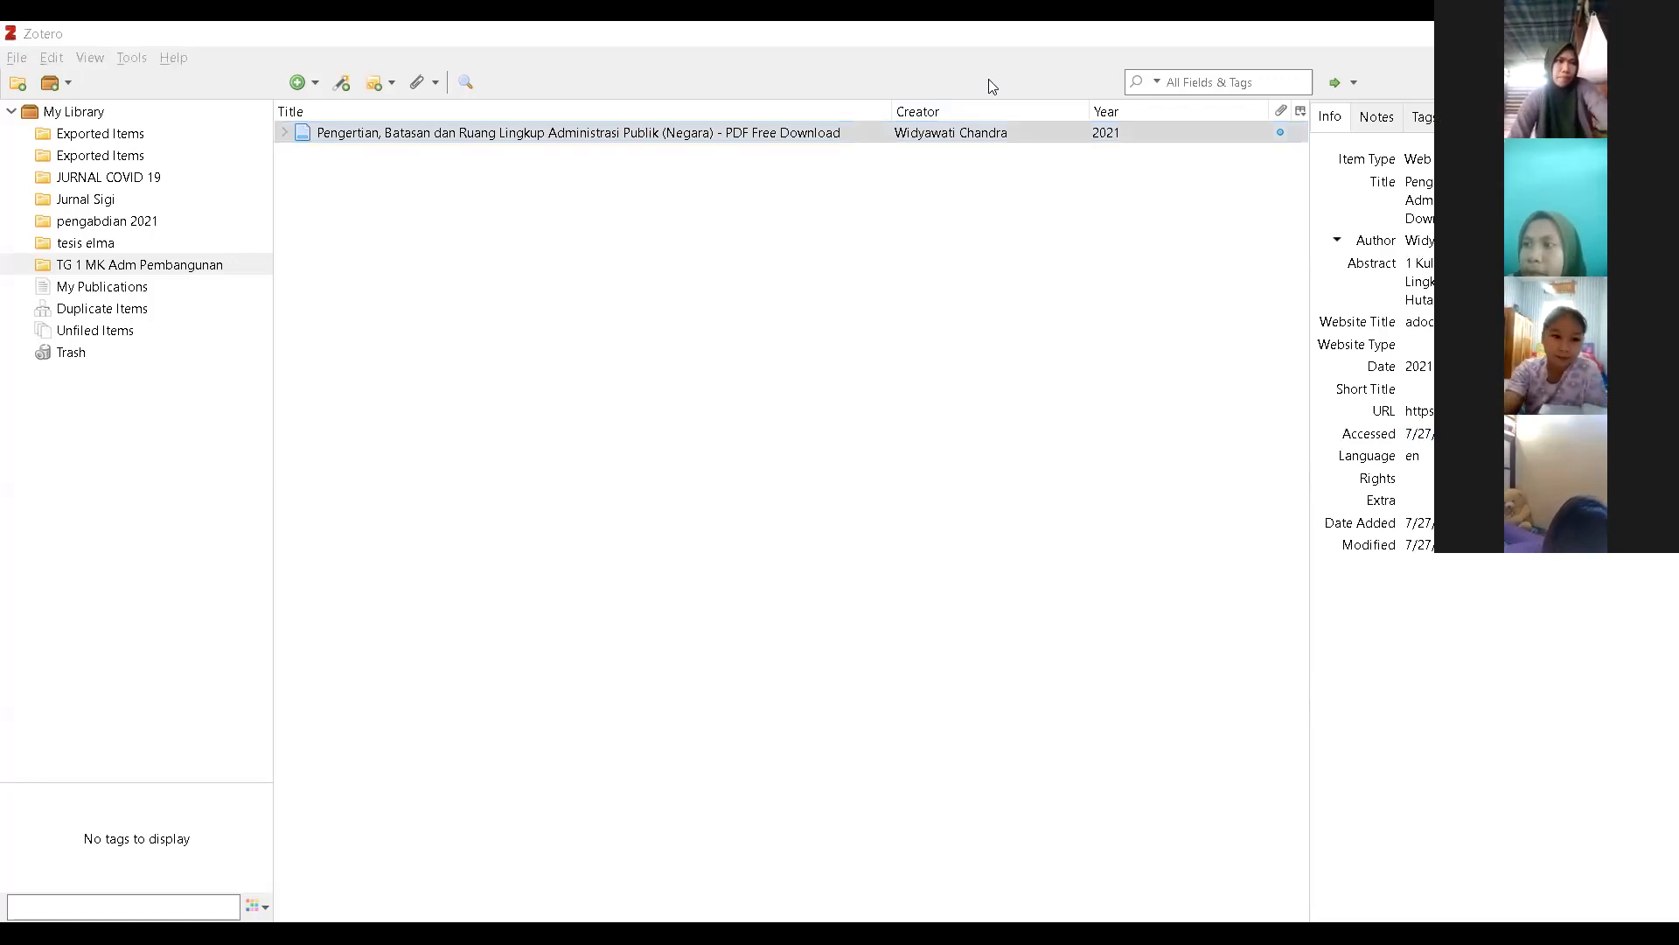
Step: Switch to Word, insert a Zotero citation of the saved web page after the quoted text and end the sentence with a period
{"action": "key", "text": "alt+Tab"}
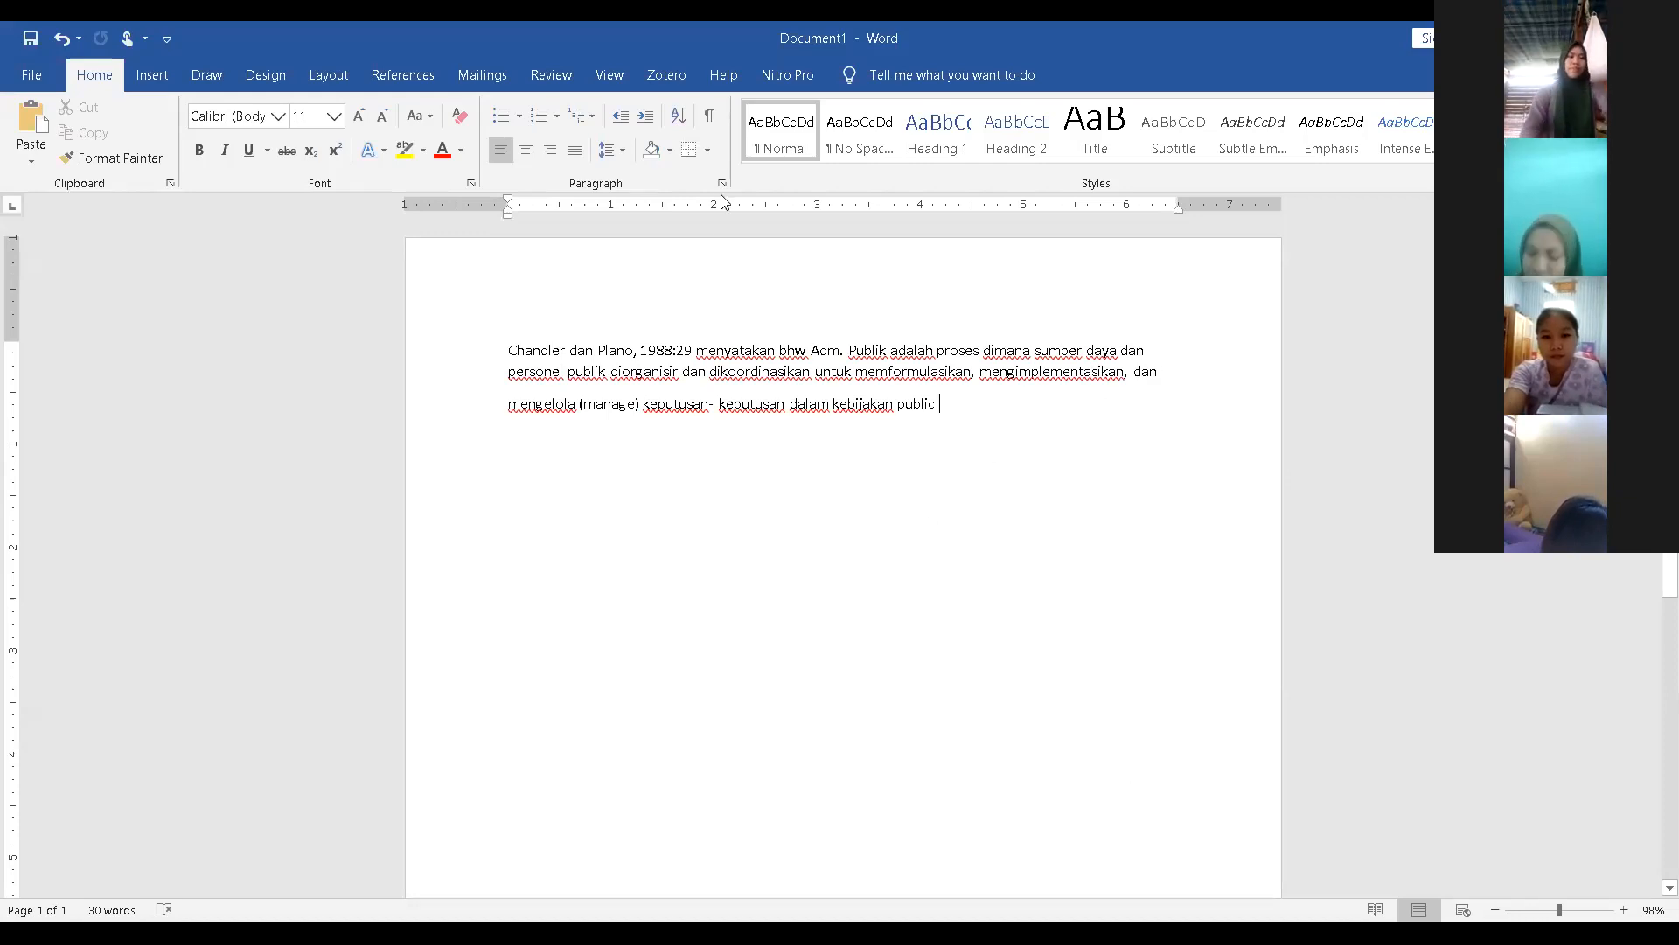
{"action": "left_click", "coordinate": [665, 77]}
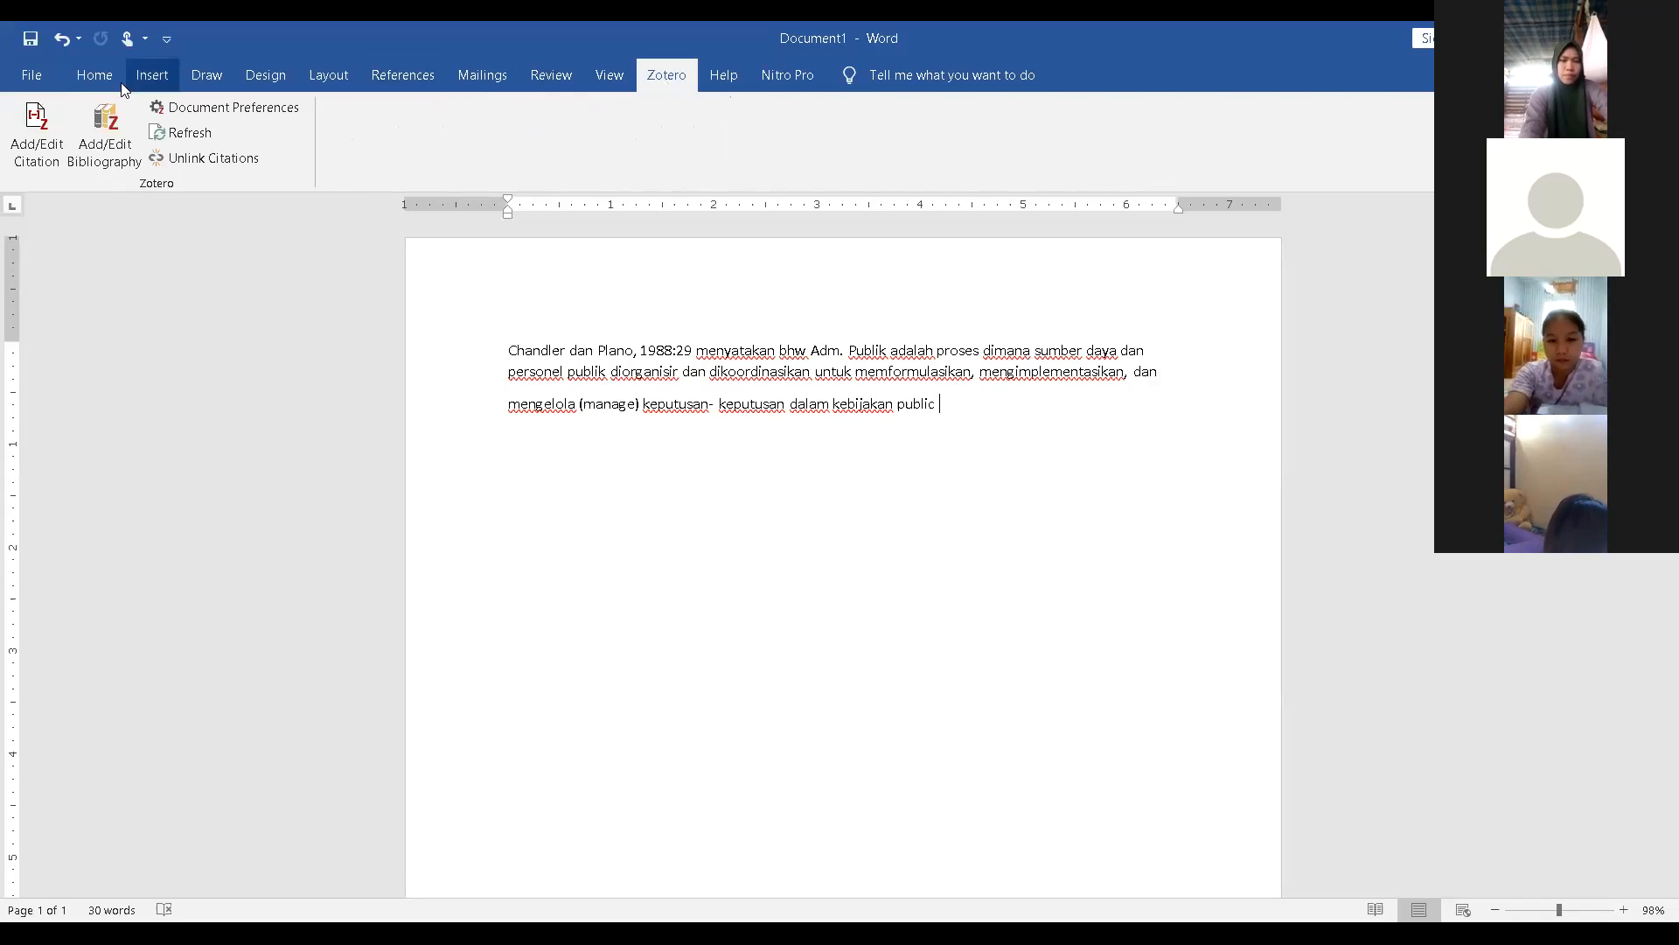
{"action": "left_click", "coordinate": [40, 151]}
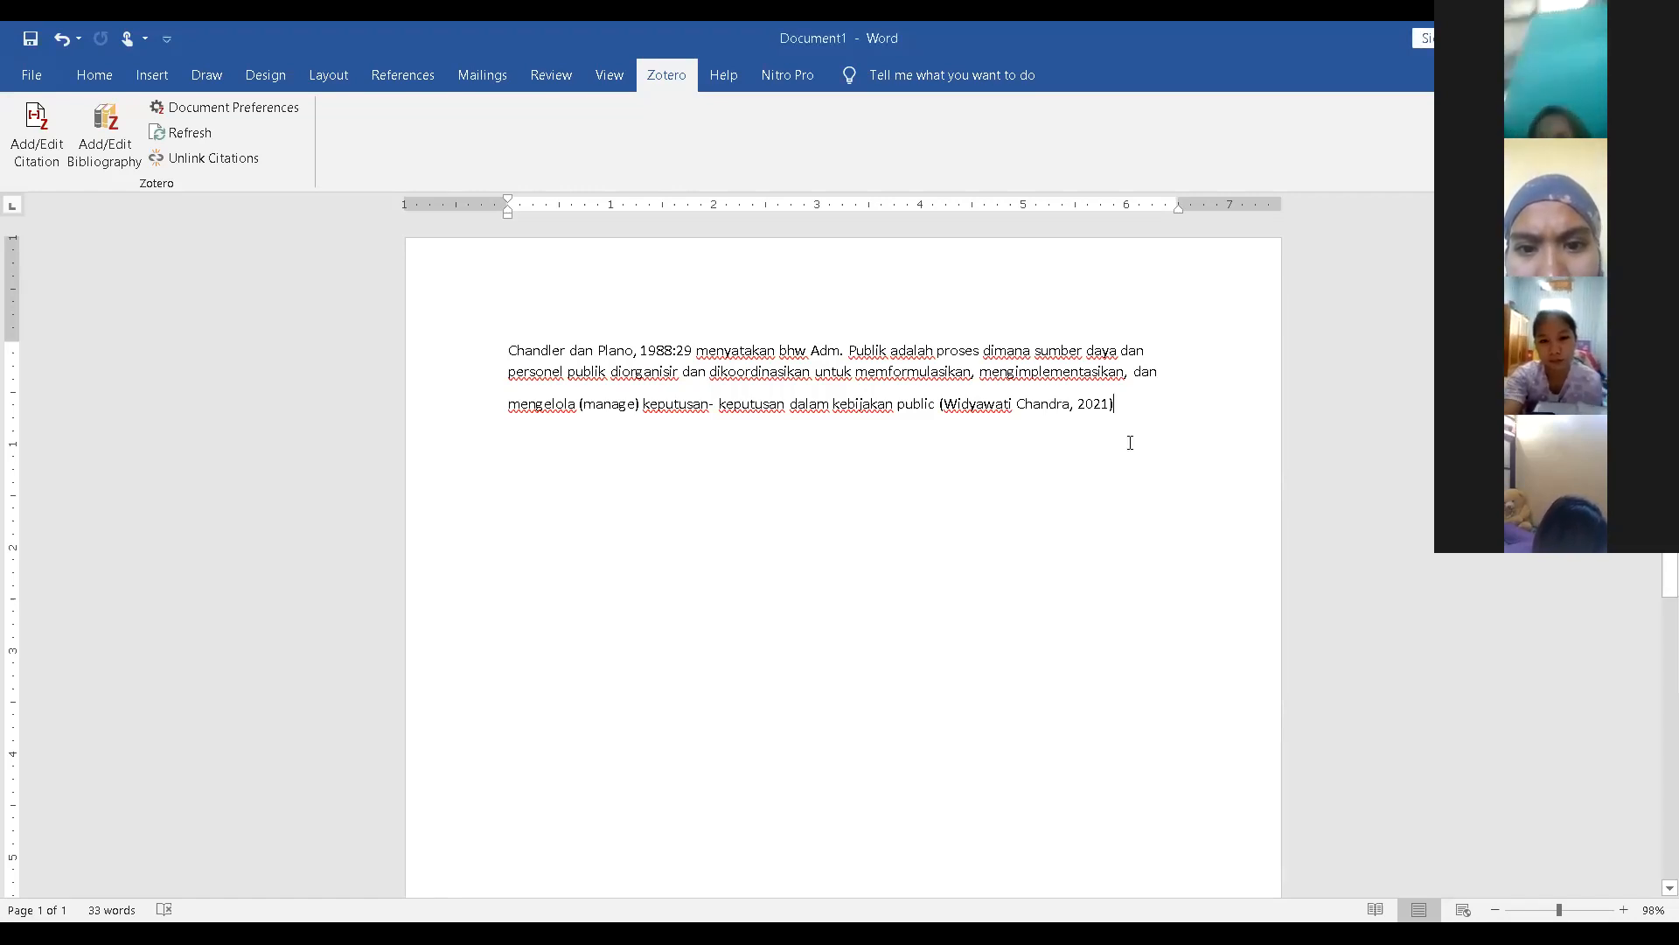
{"action": "type", "text": "."}
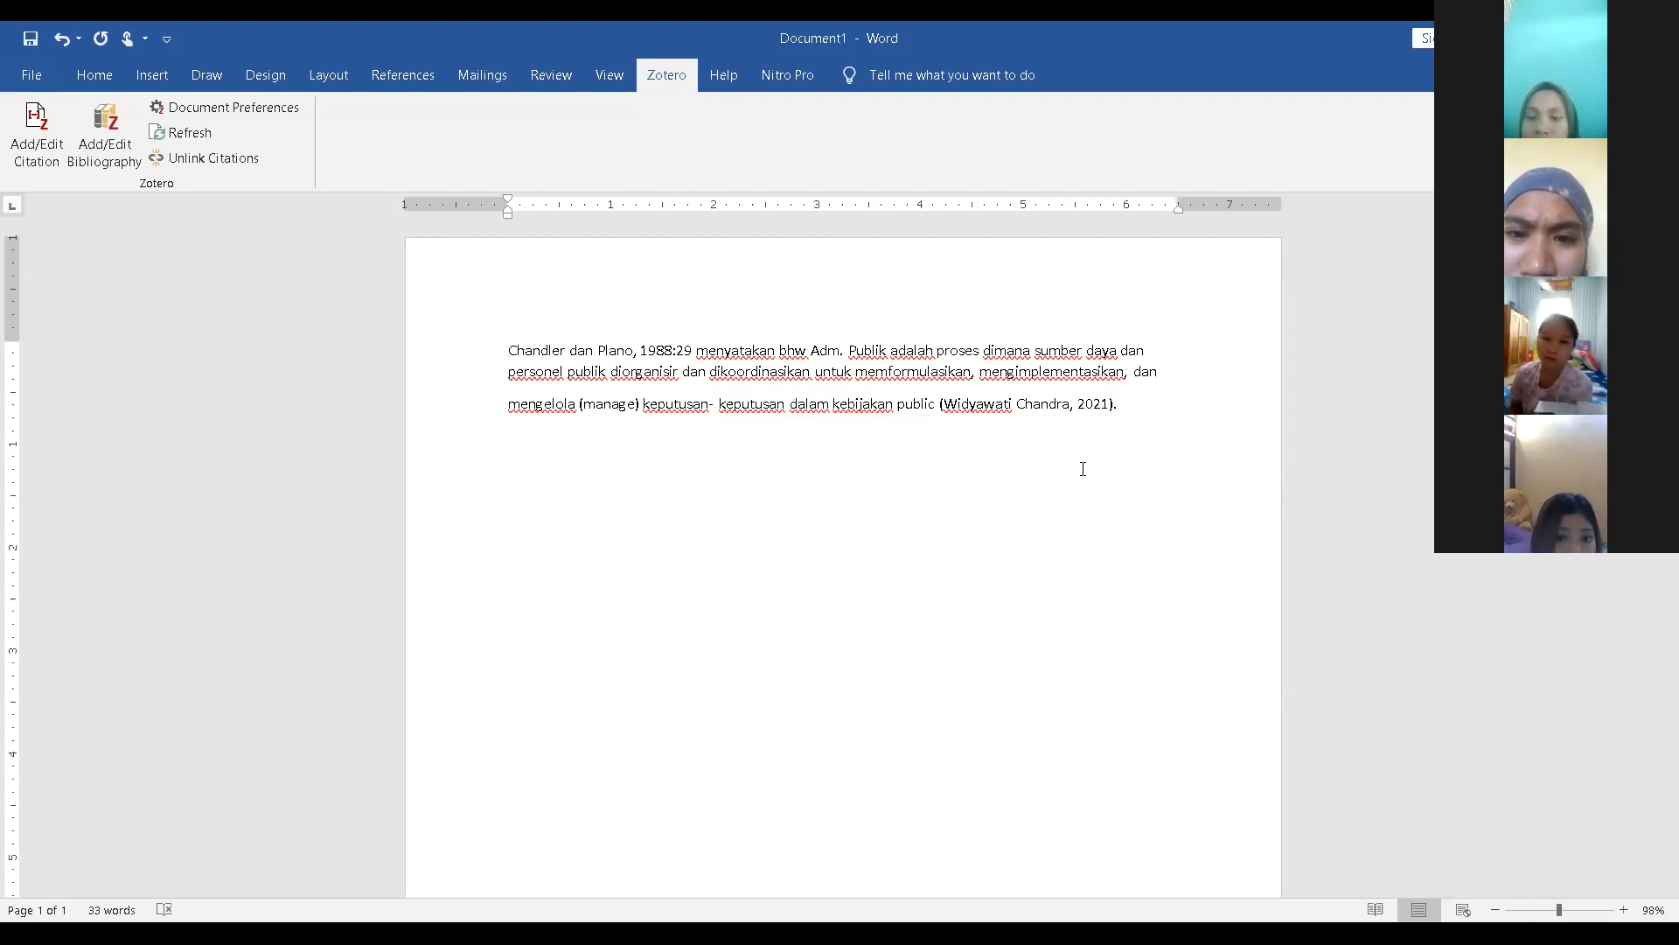
Step: Add the heading DAFTAR PUSTAKA below the cited paragraph and insert the Zotero bibliography under it
{"action": "scroll", "coordinate": [1082, 469], "scroll_direction": "down", "scroll_amount": 1}
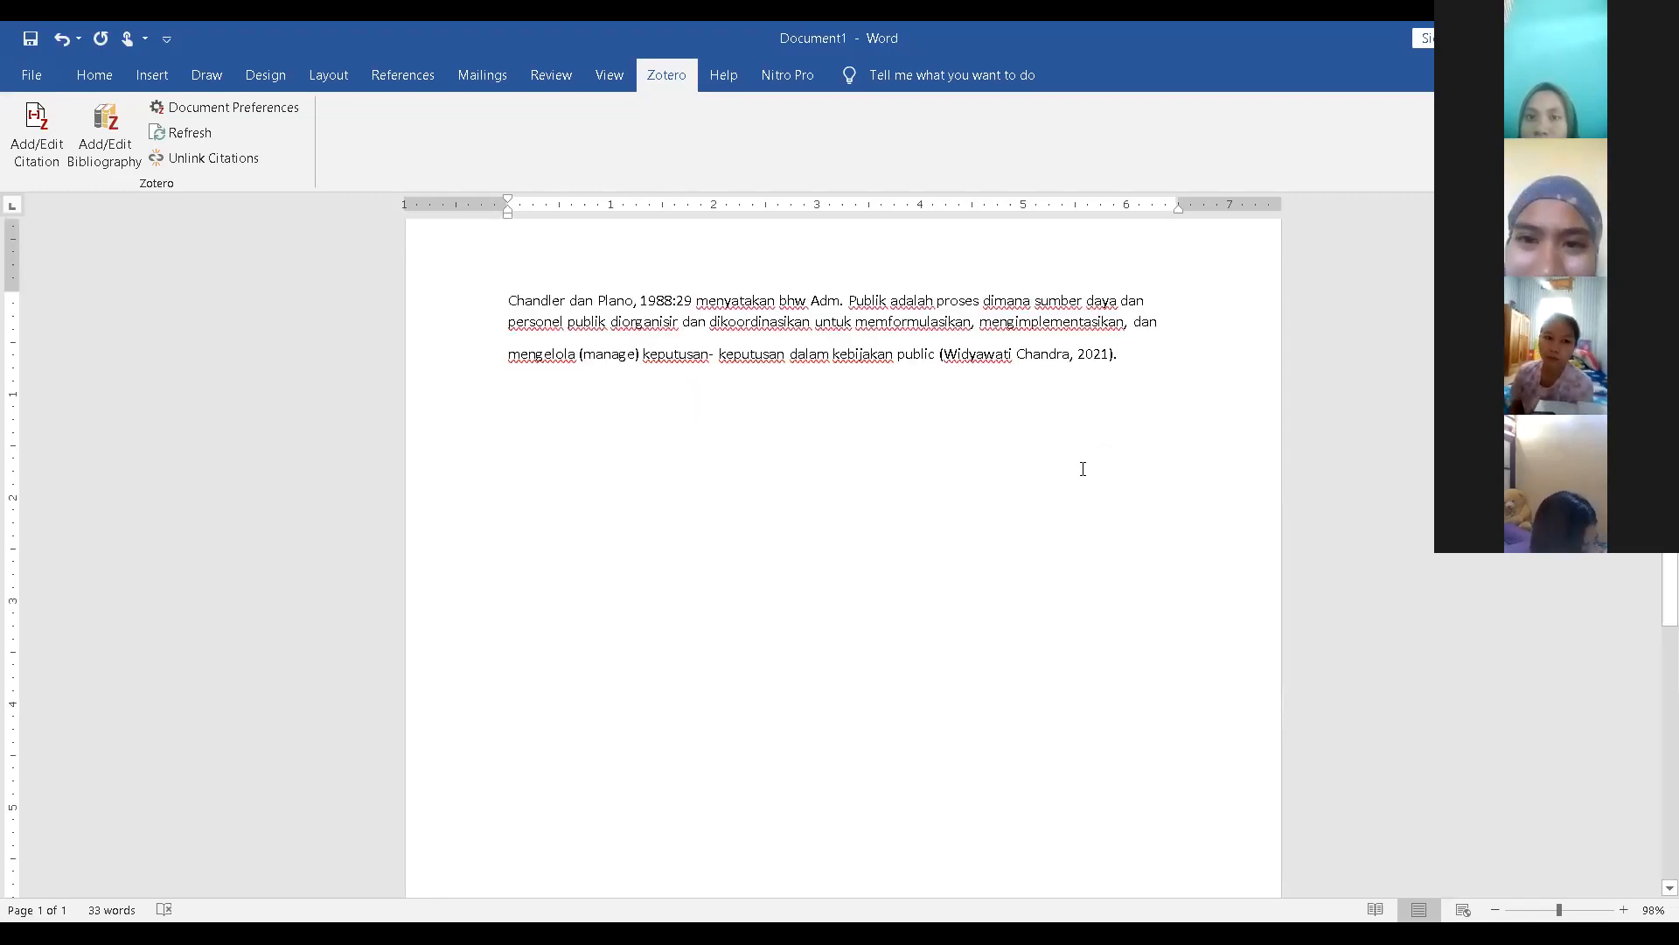
{"action": "key", "text": "Return"}
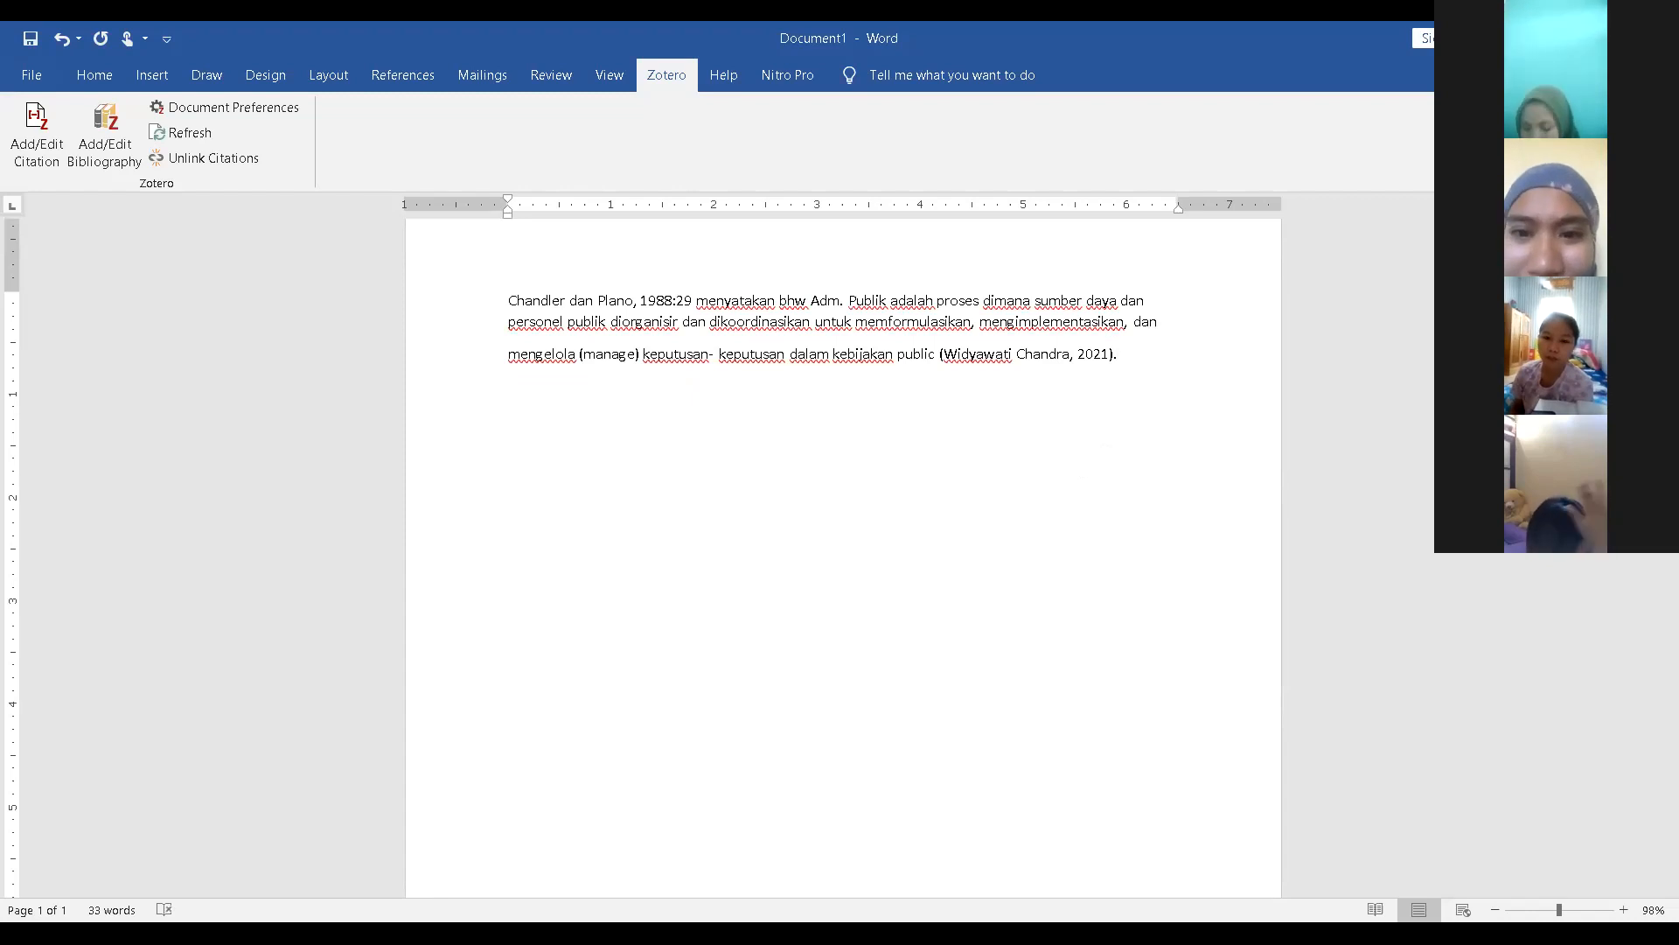
{"action": "type", "text": "DAFTAR "}
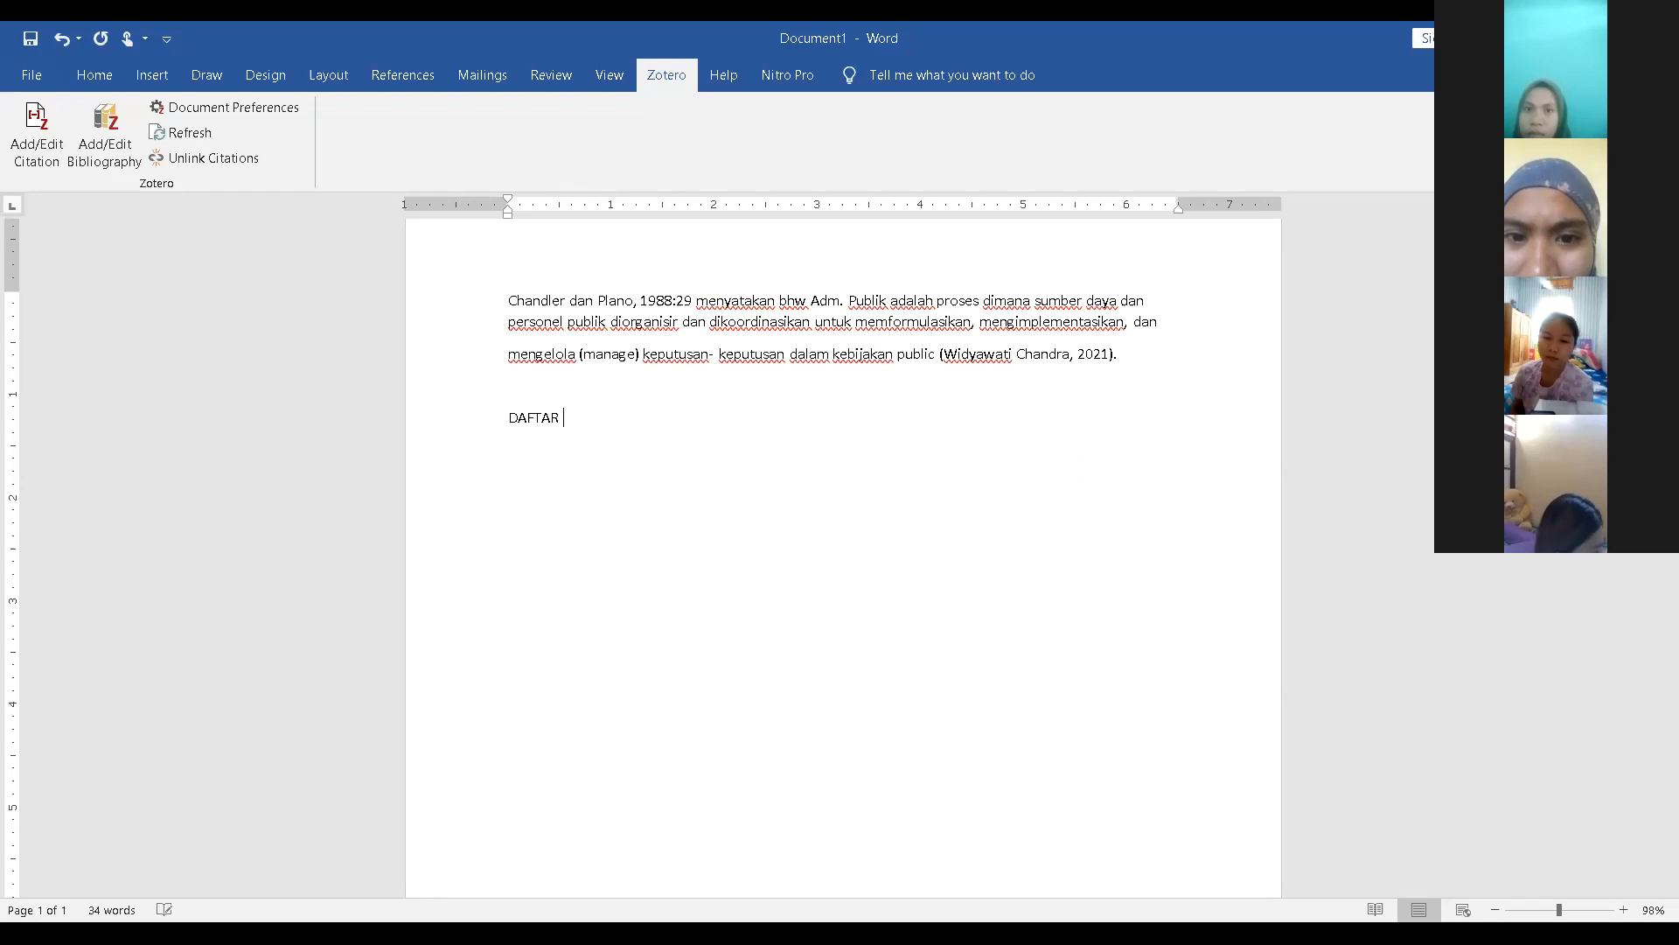
{"action": "type", "text": "PUSTA"}
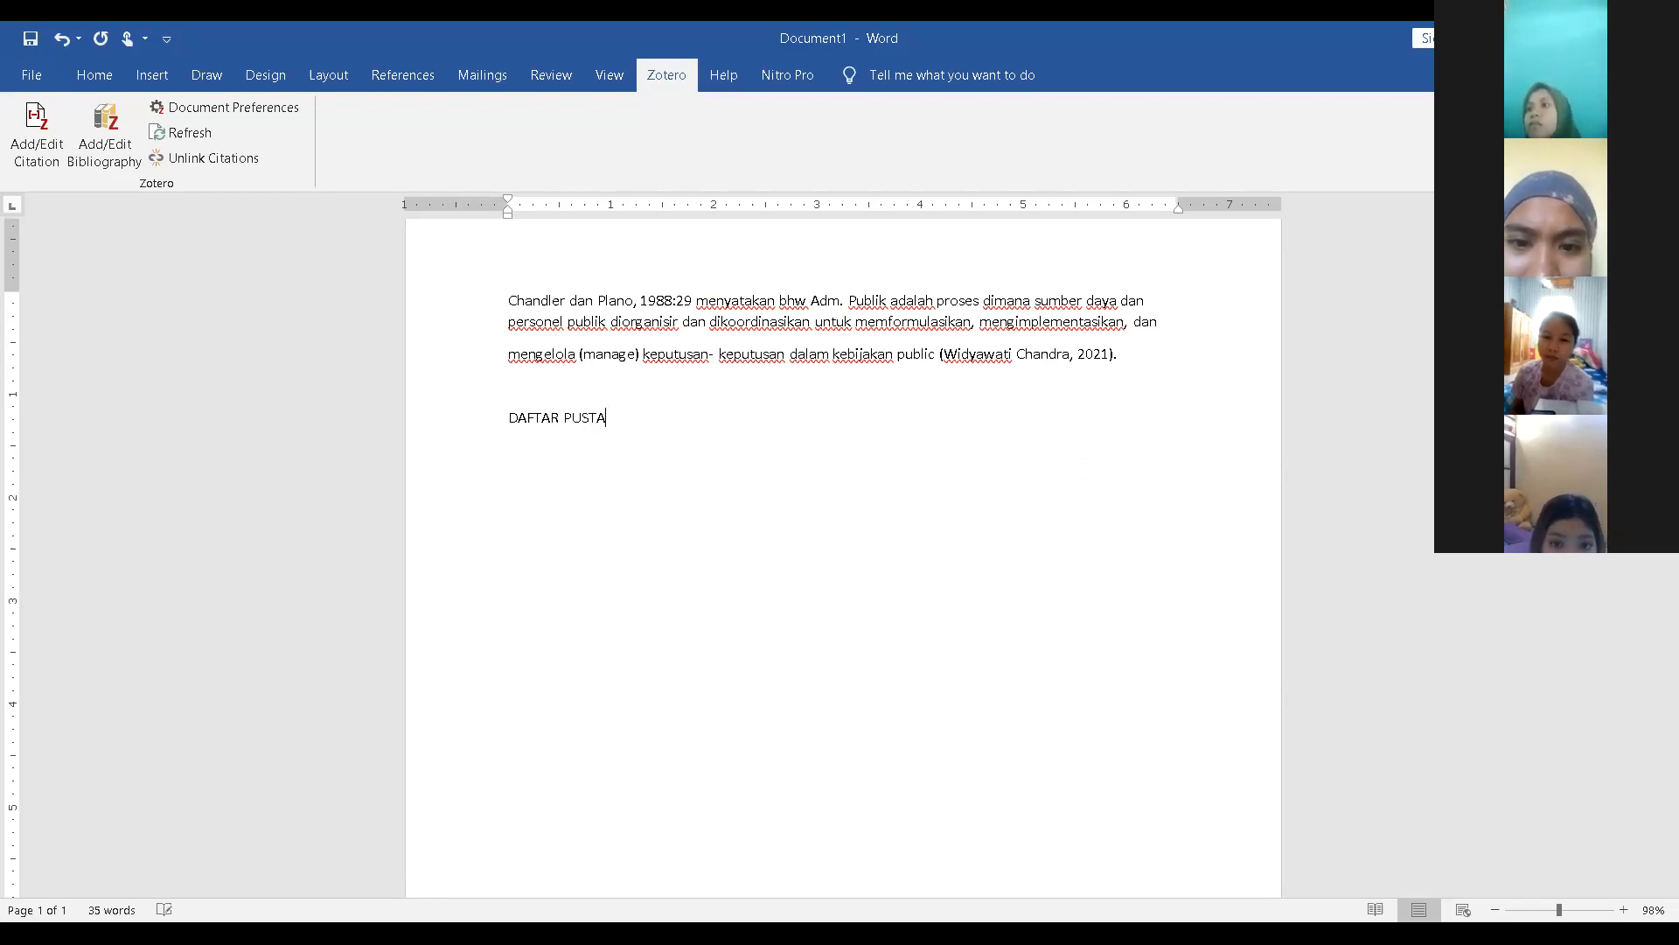
{"action": "type", "text": "KA"}
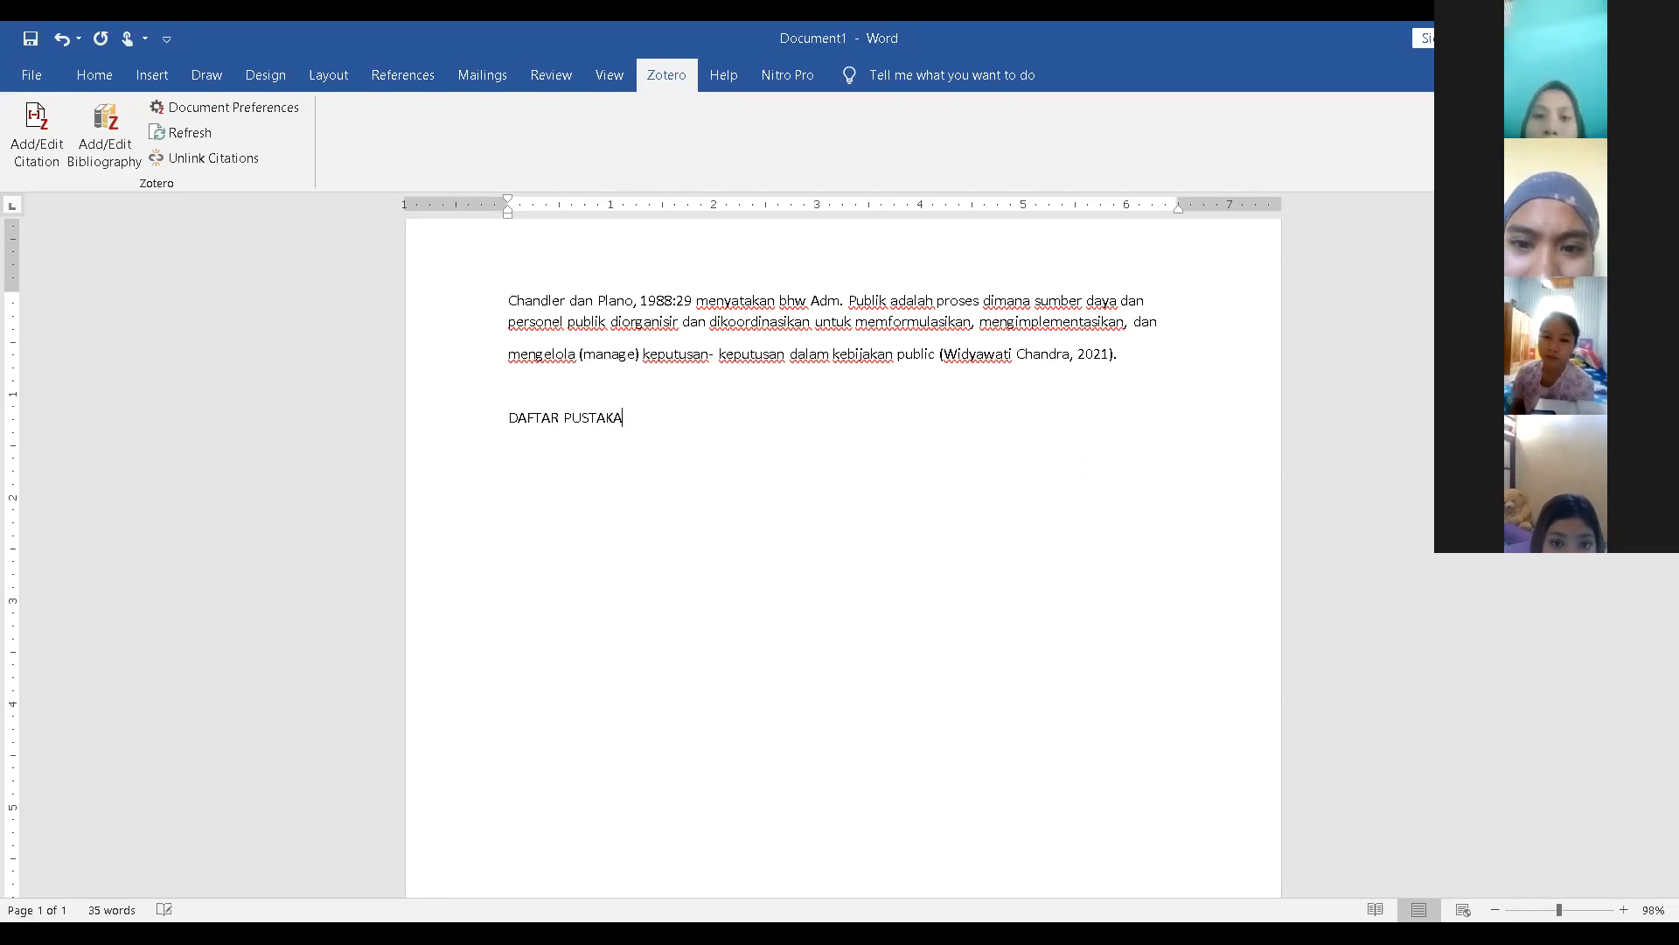
{"action": "key", "text": "Return"}
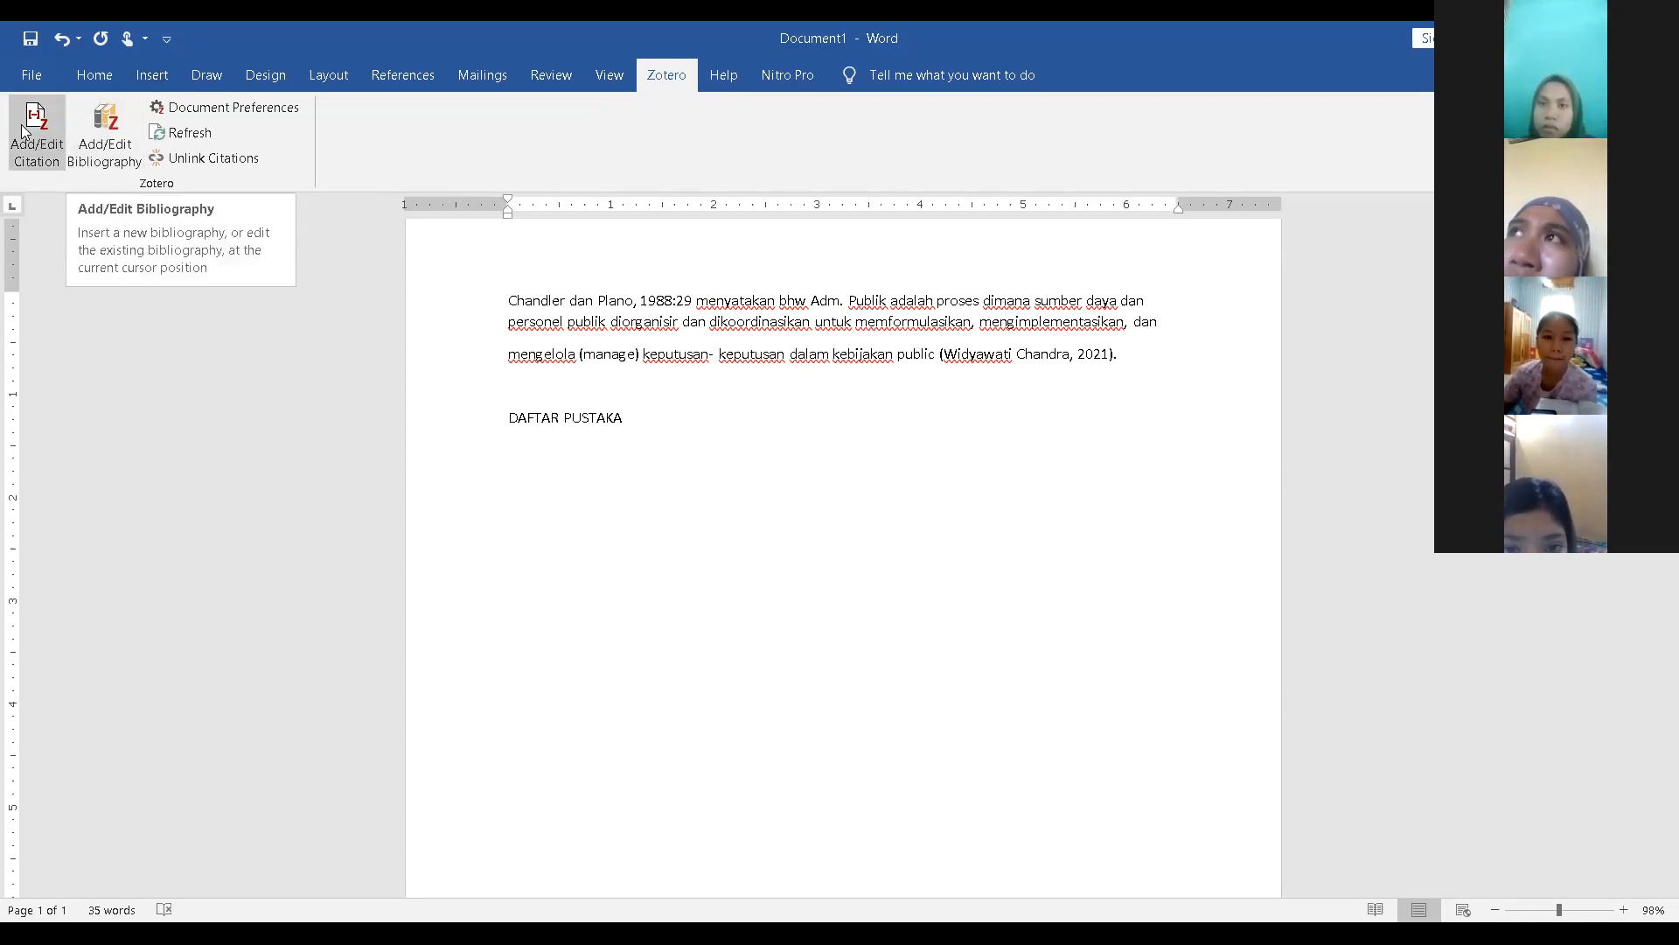
{"action": "left_click", "coordinate": [106, 133]}
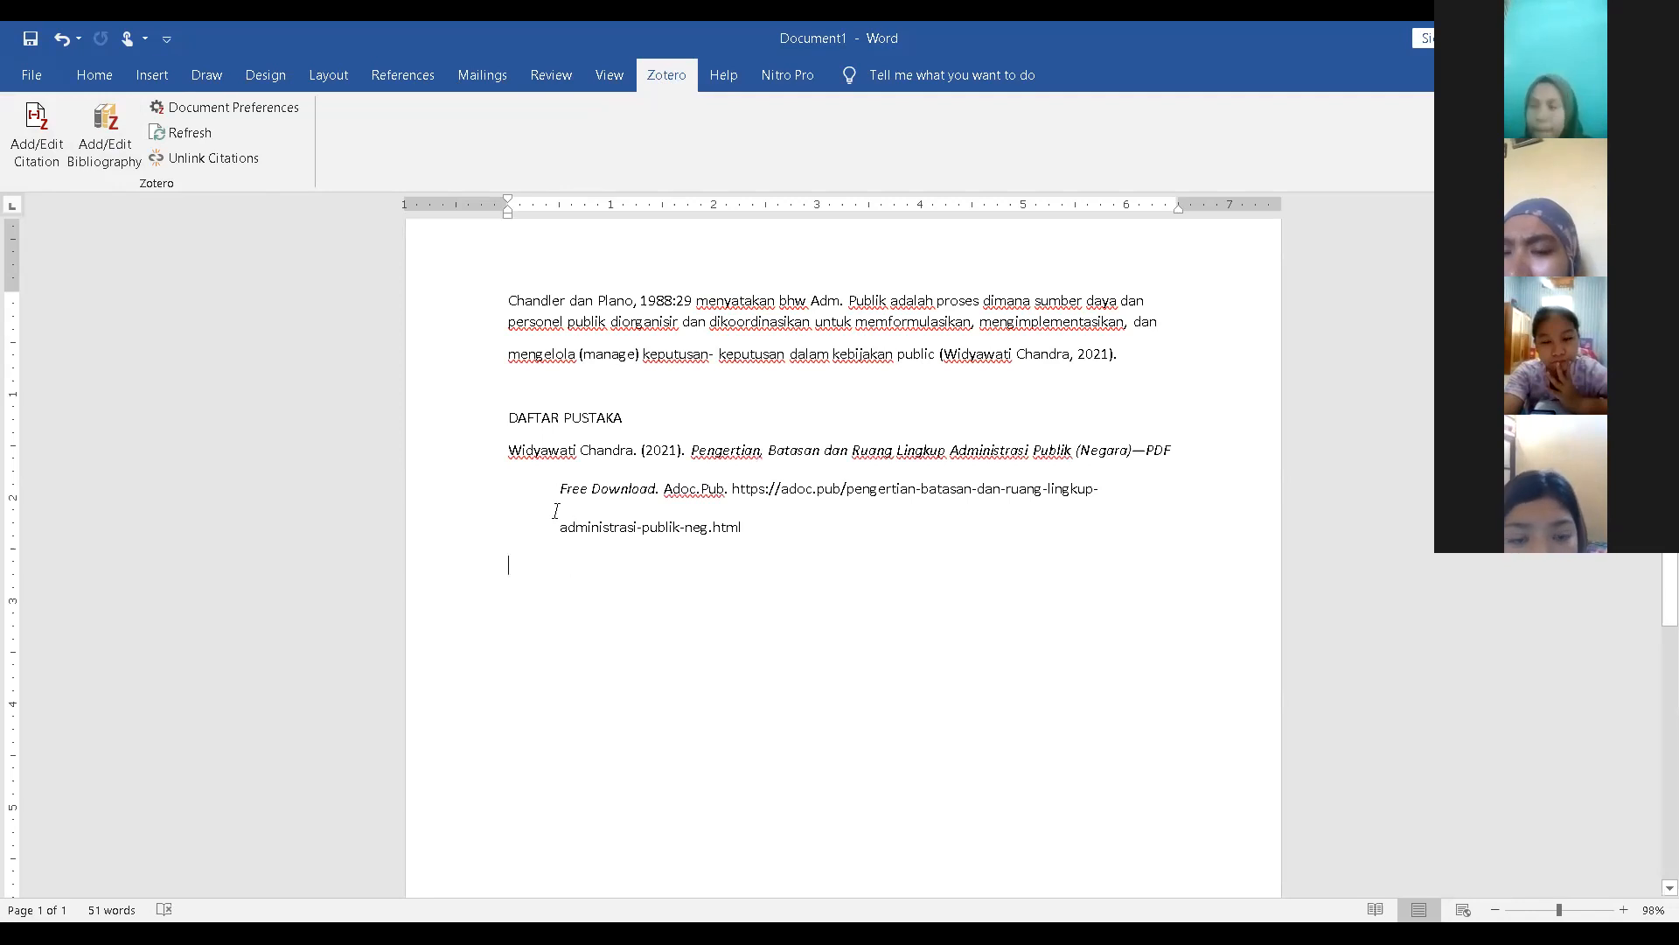
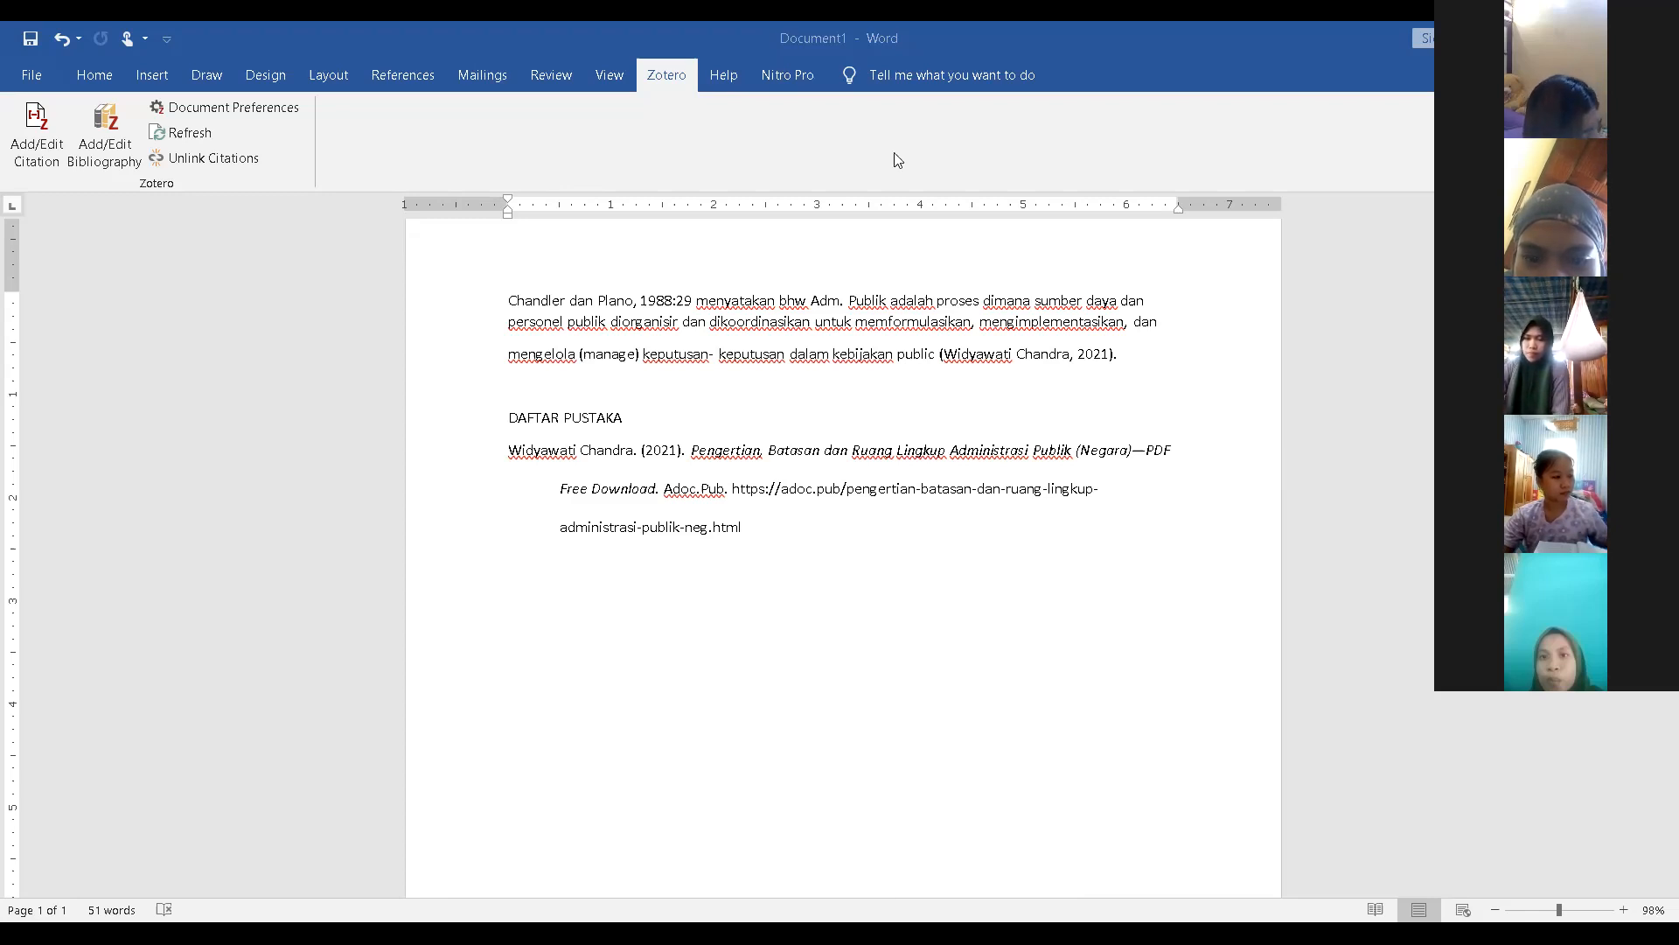
Step: Switch to Chrome, open the FISIP Unpad result of the administrasi publik search in a new tab, examine the PDF and close it
{"action": "key", "text": "alt+Tab"}
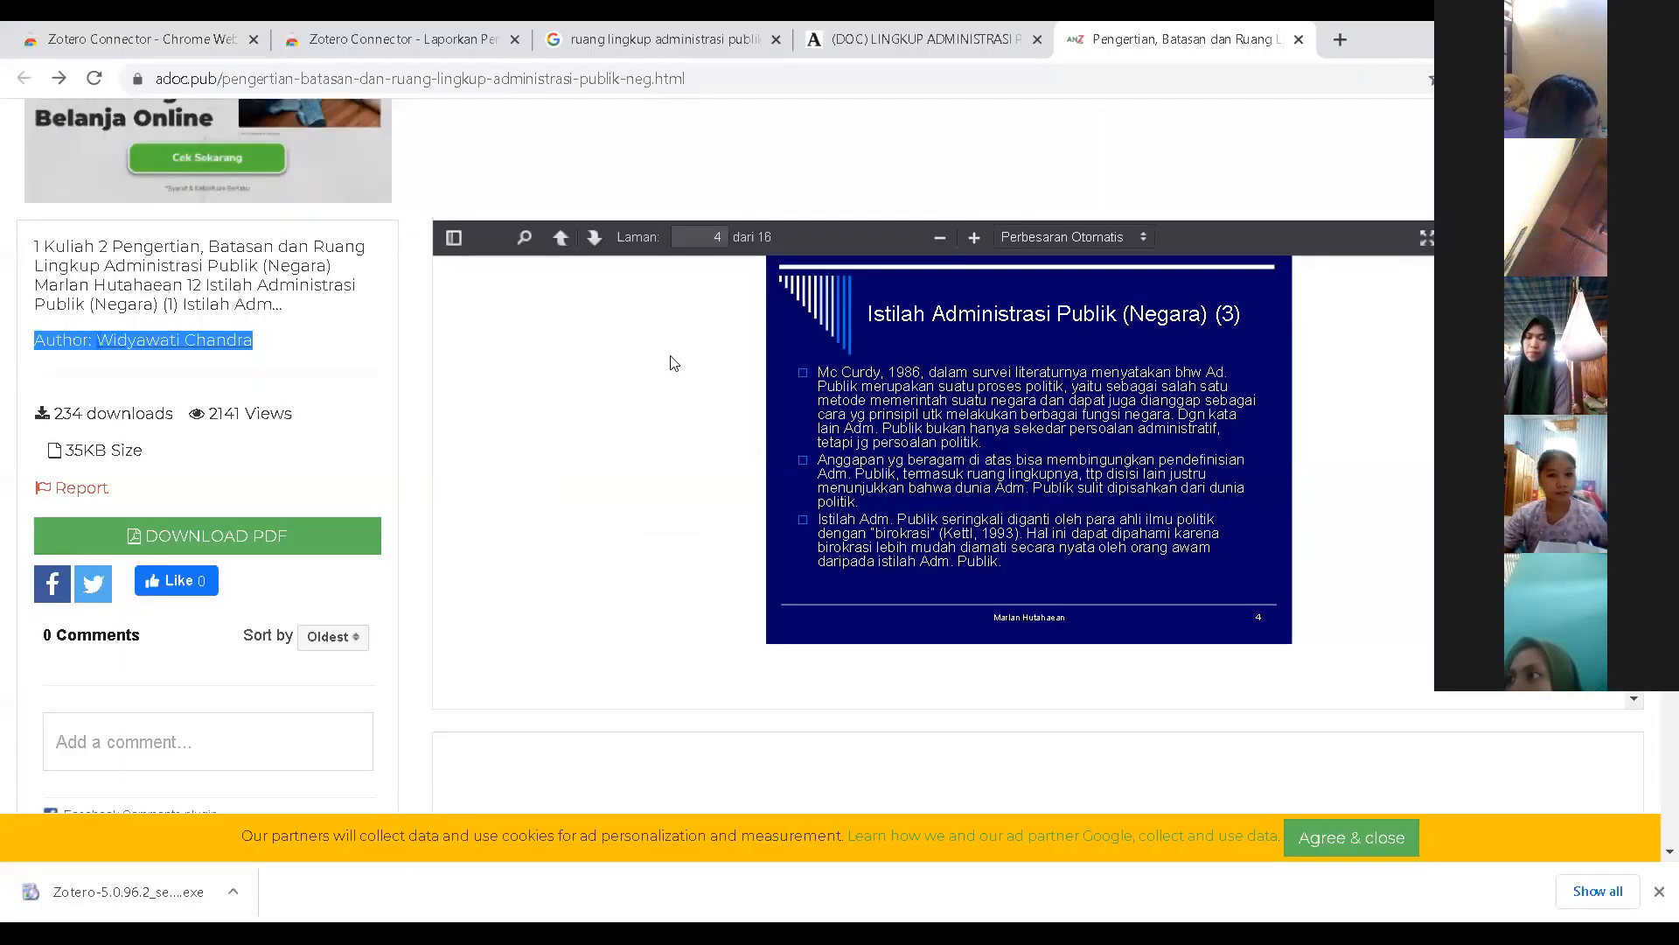
{"action": "scroll", "coordinate": [700, 359], "scroll_direction": "up", "scroll_amount": 5}
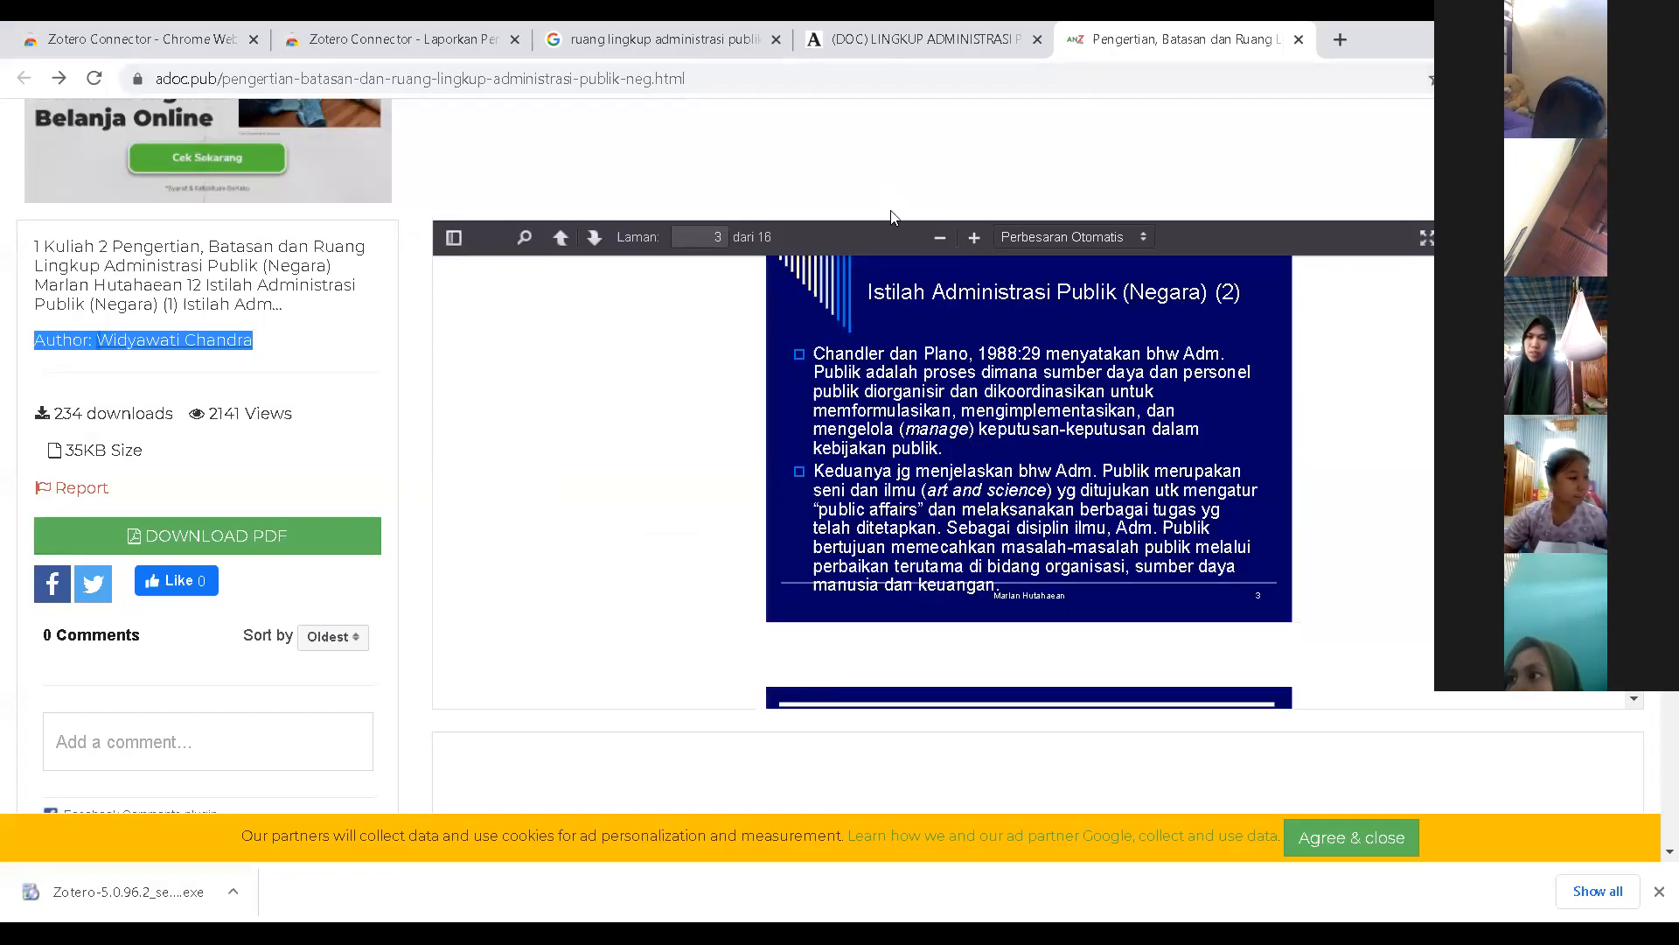
{"action": "left_click", "coordinate": [1018, 56]}
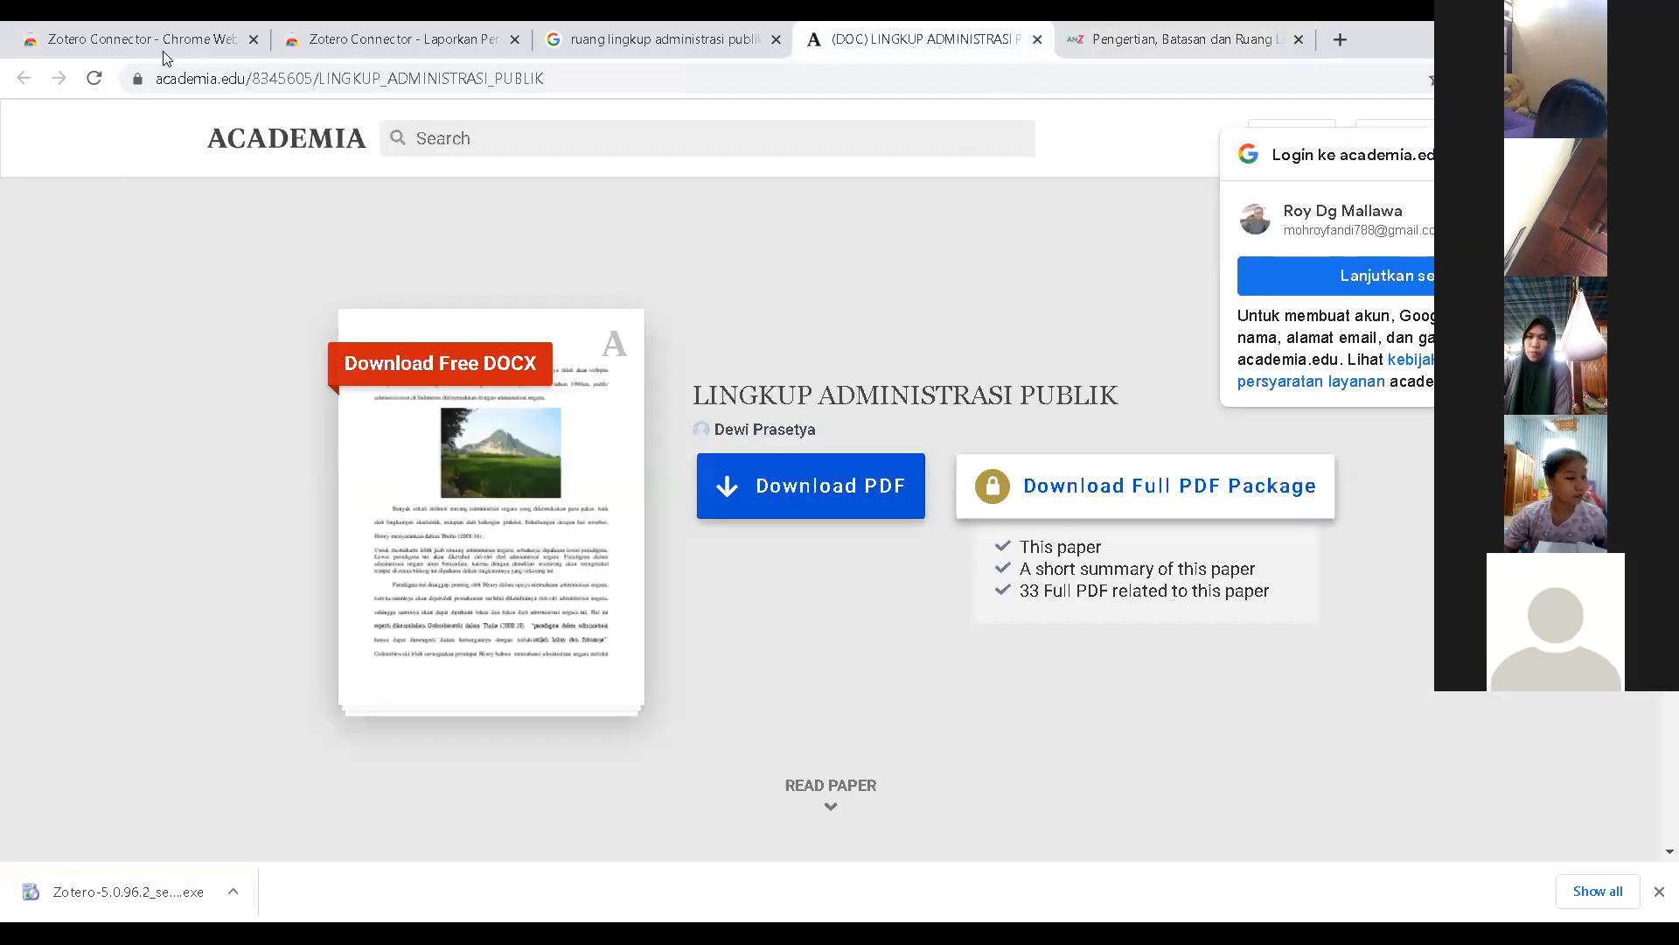
{"action": "left_click", "coordinate": [616, 56]}
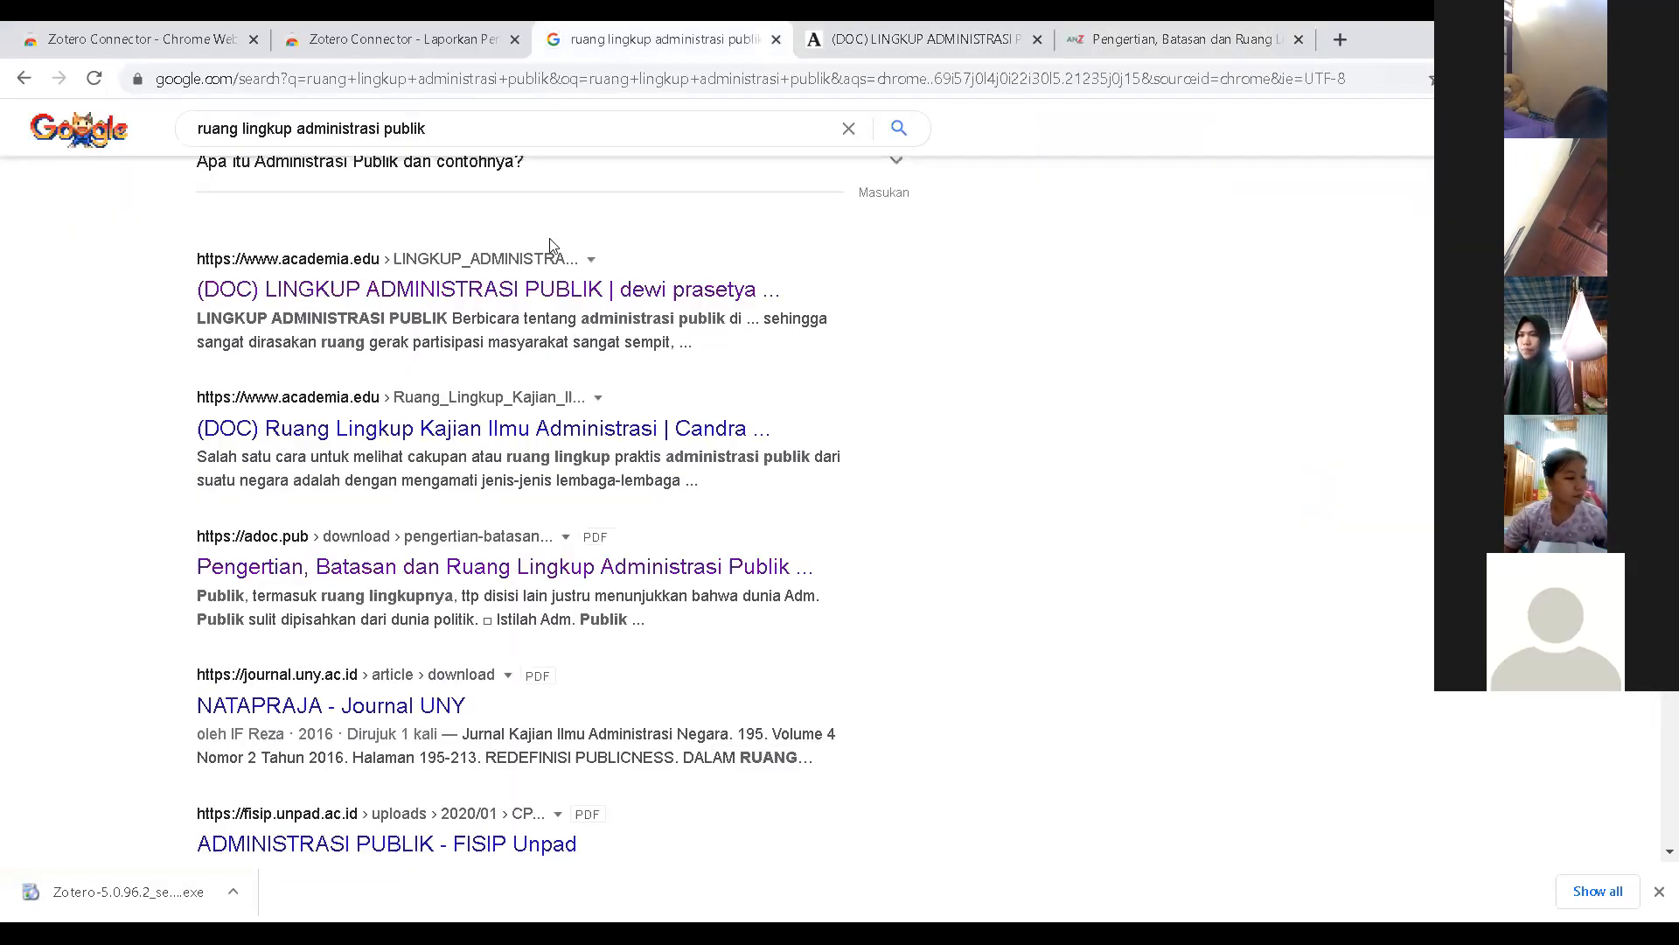
{"action": "scroll", "coordinate": [426, 495], "scroll_direction": "down", "scroll_amount": 2}
{"action": "scroll", "coordinate": [426, 495], "scroll_direction": "down", "scroll_amount": 2}
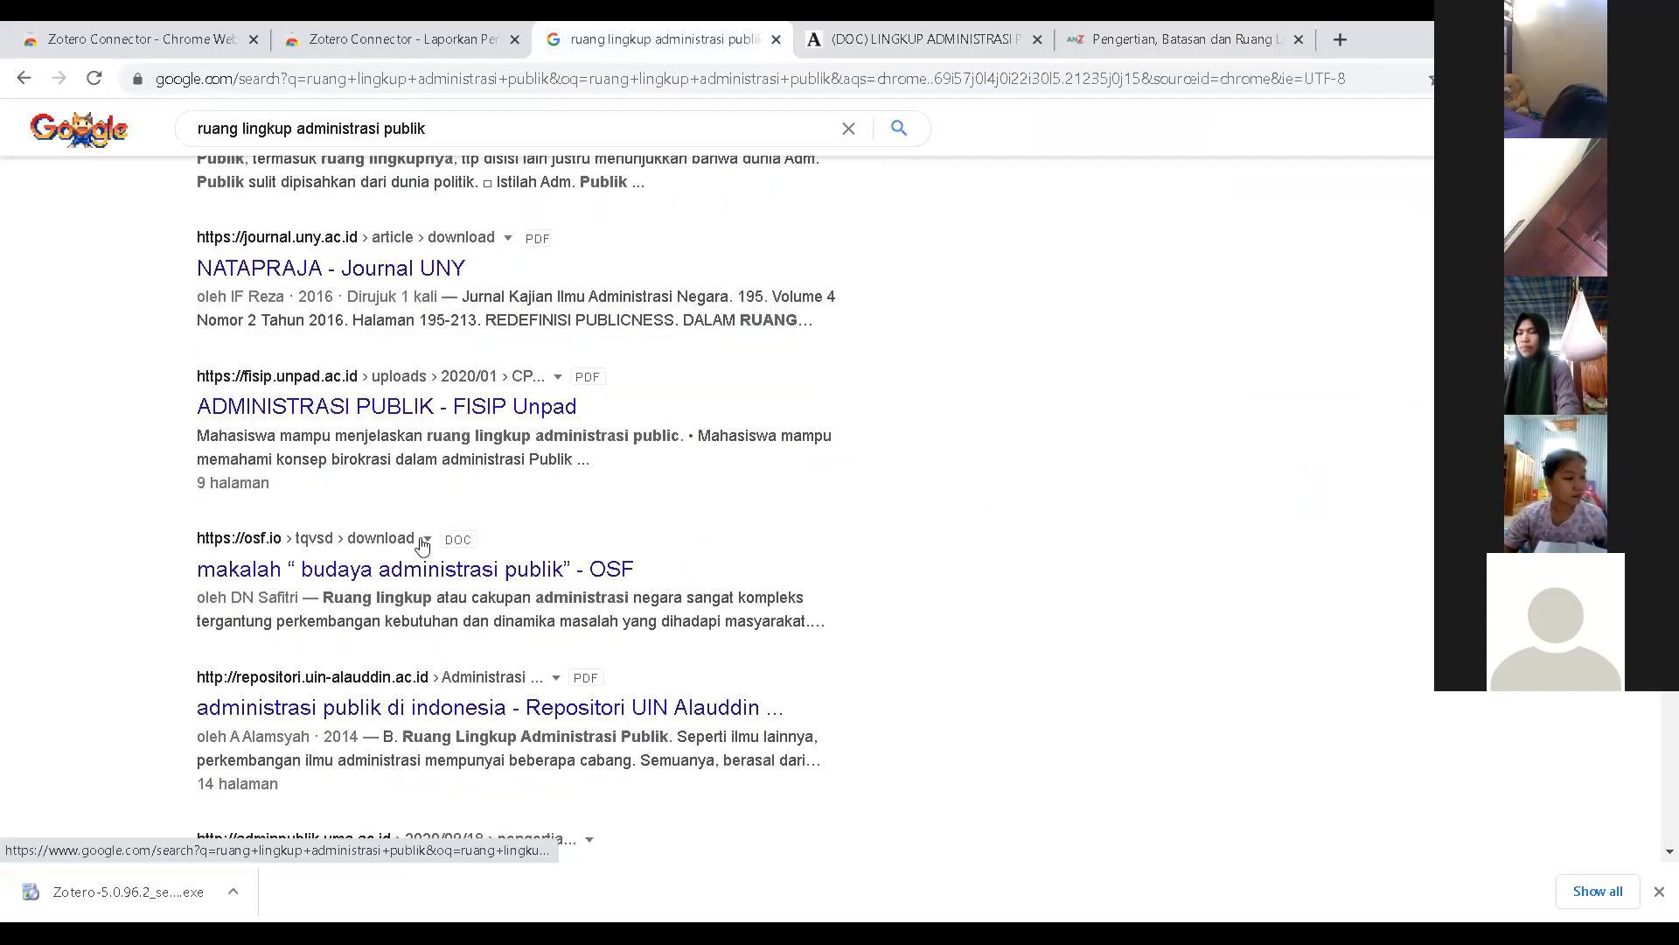
{"action": "right_click", "coordinate": [440, 418]}
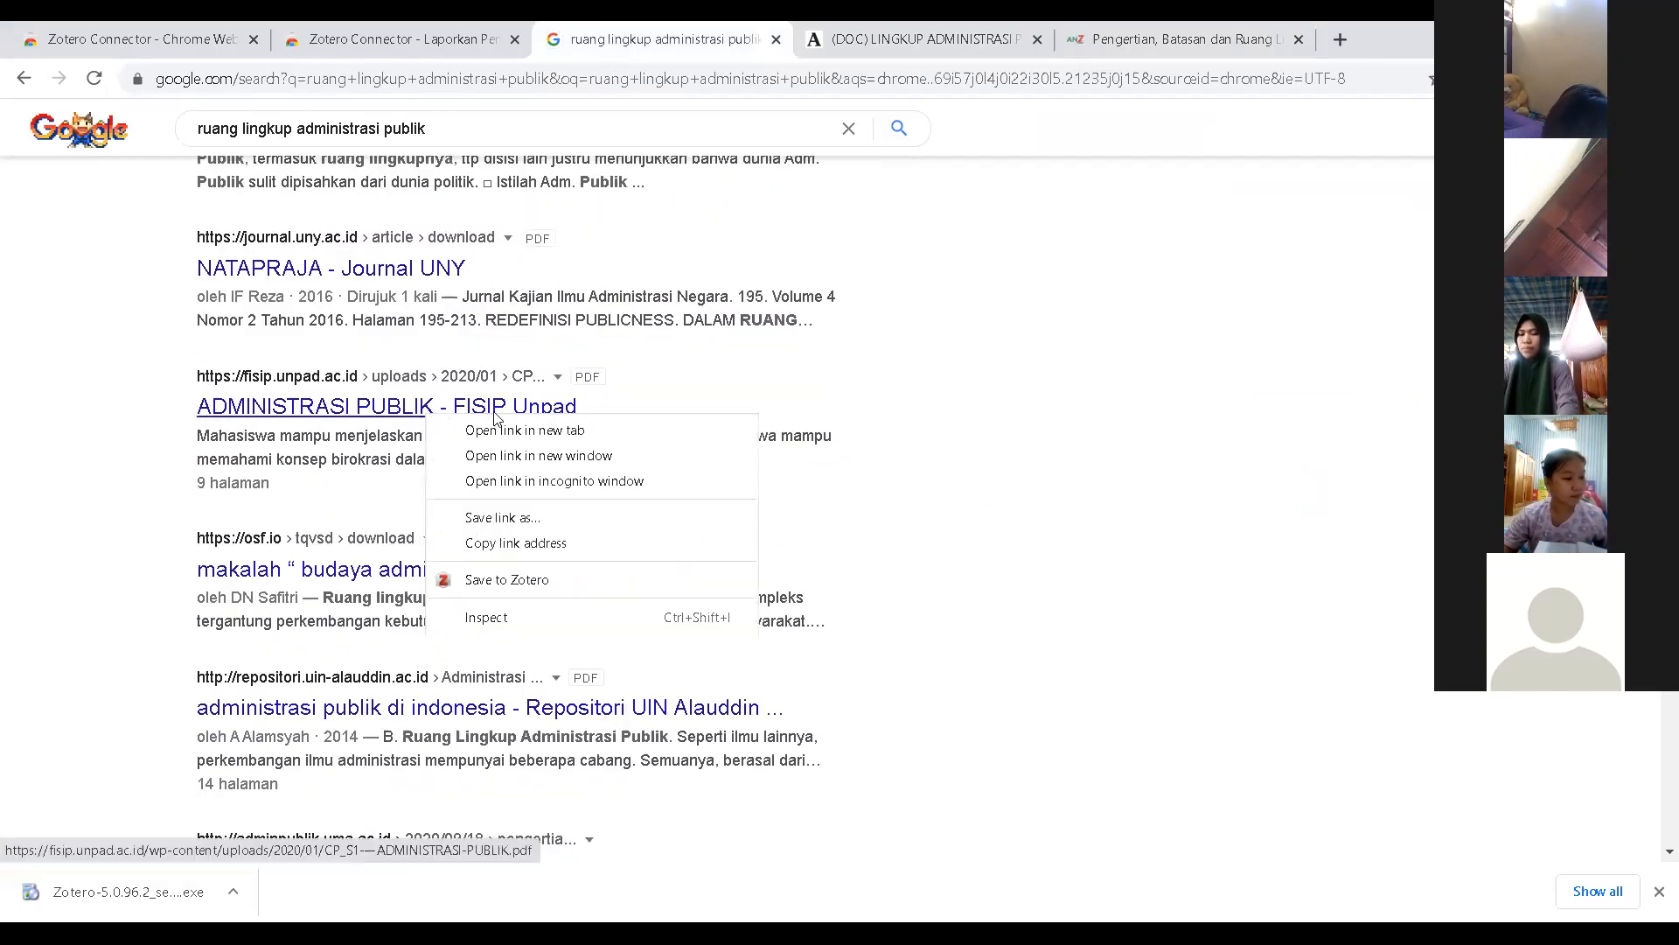
{"action": "left_click", "coordinate": [502, 427]}
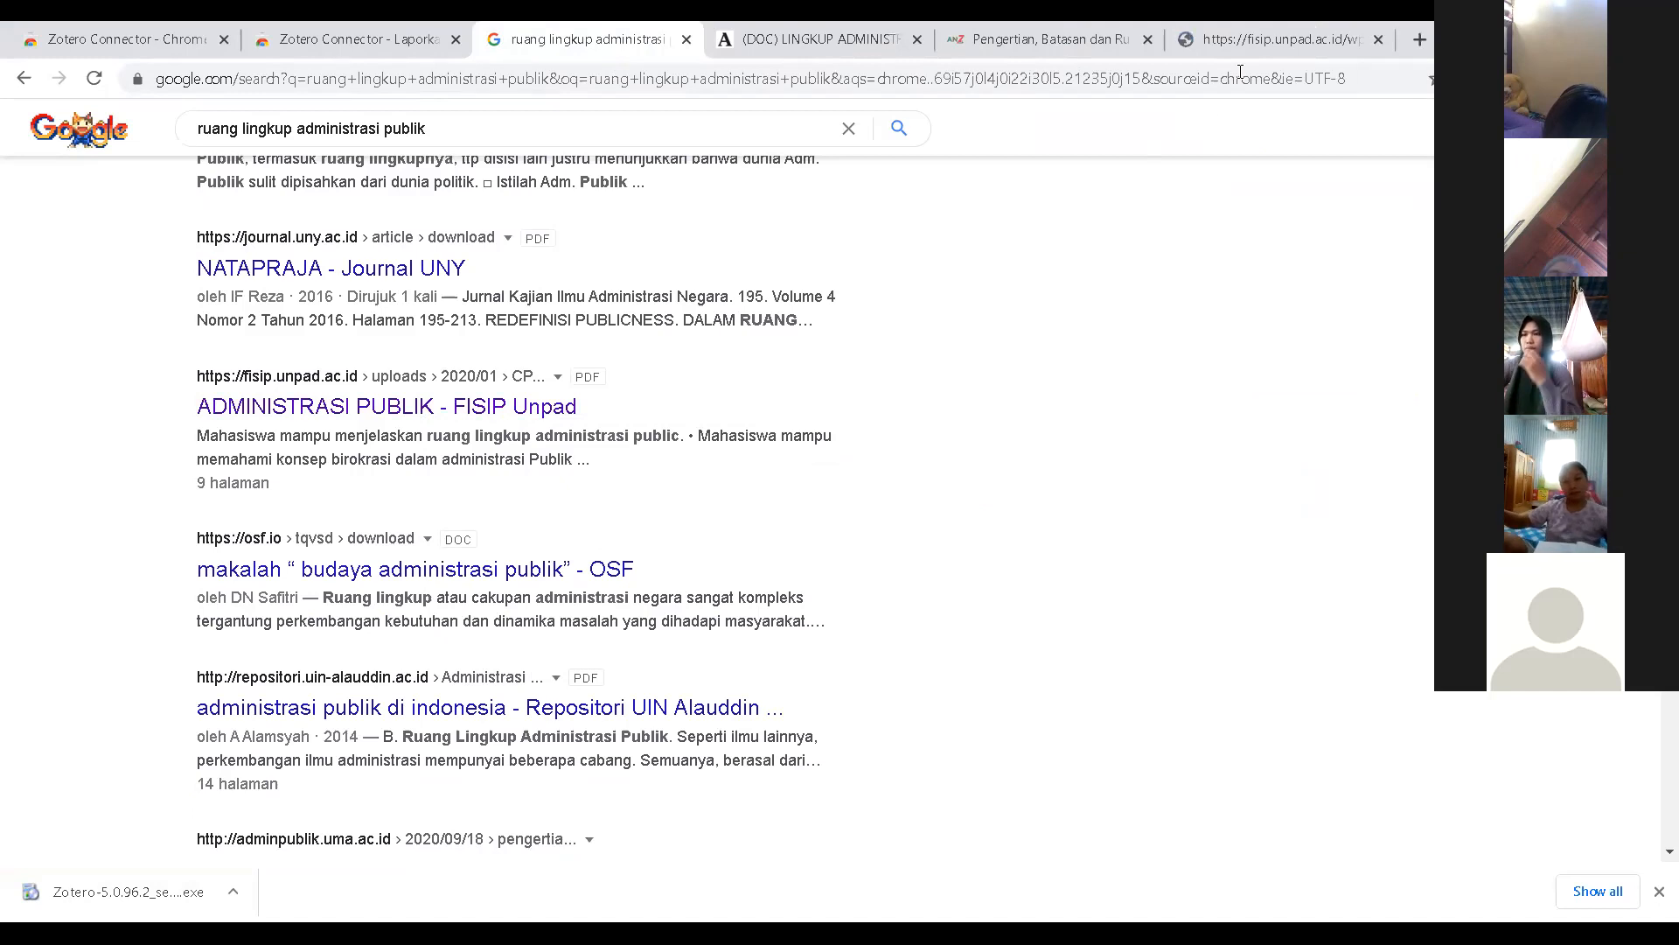
{"action": "left_click", "coordinate": [1224, 39]}
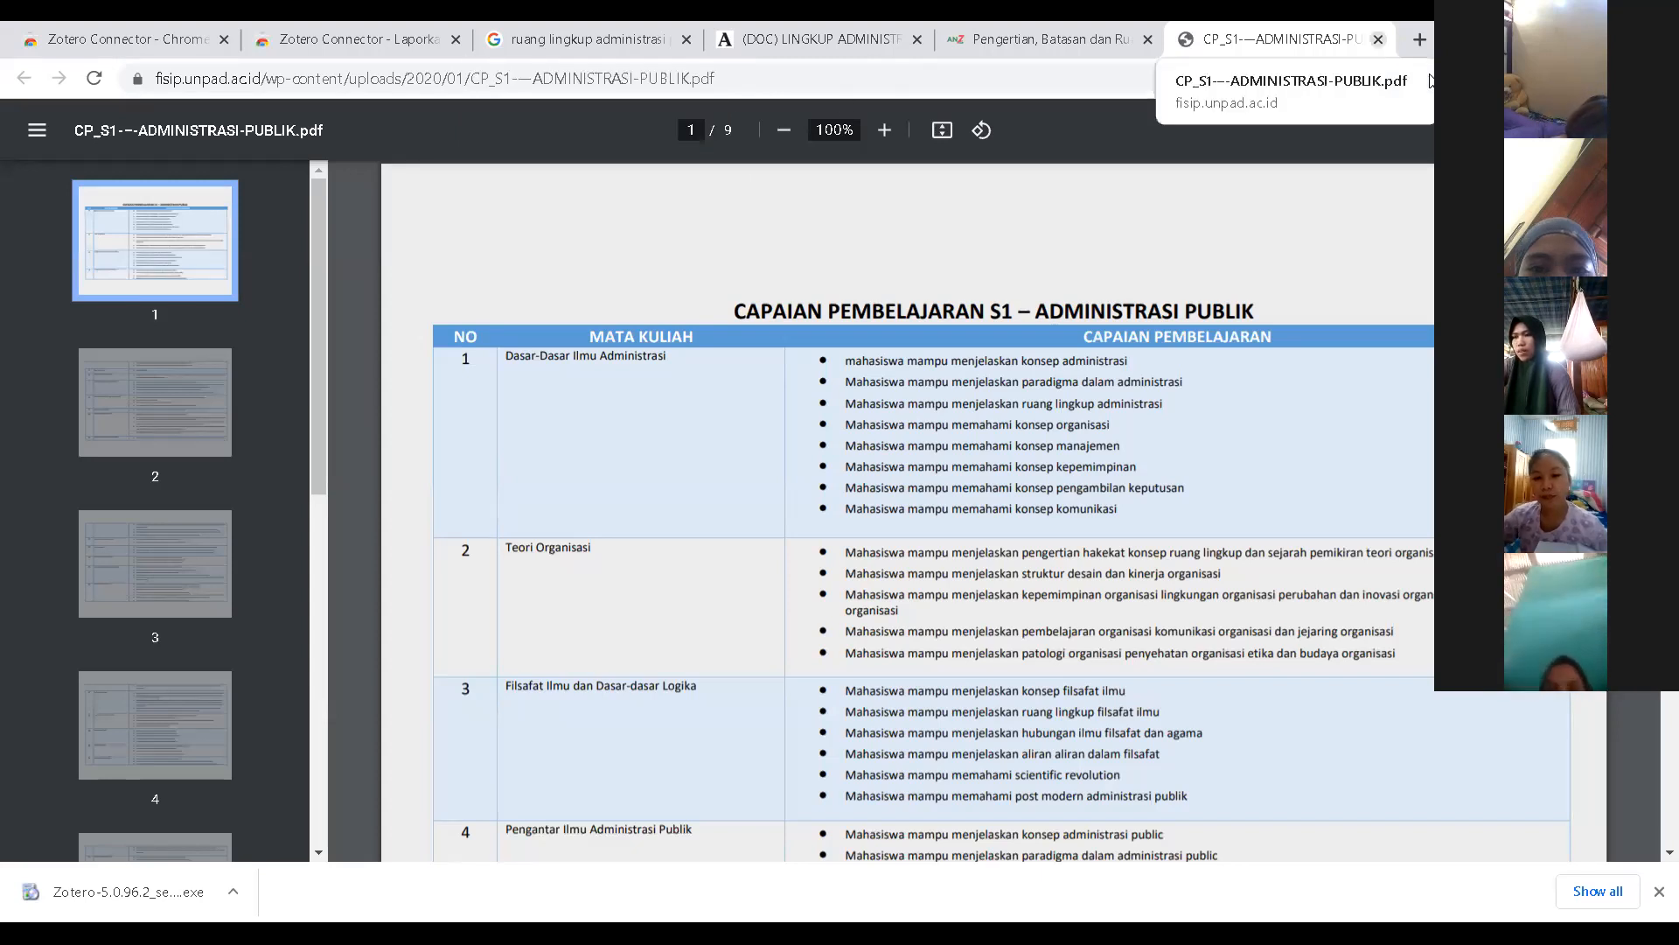
{"action": "key", "text": "ctrl+w"}
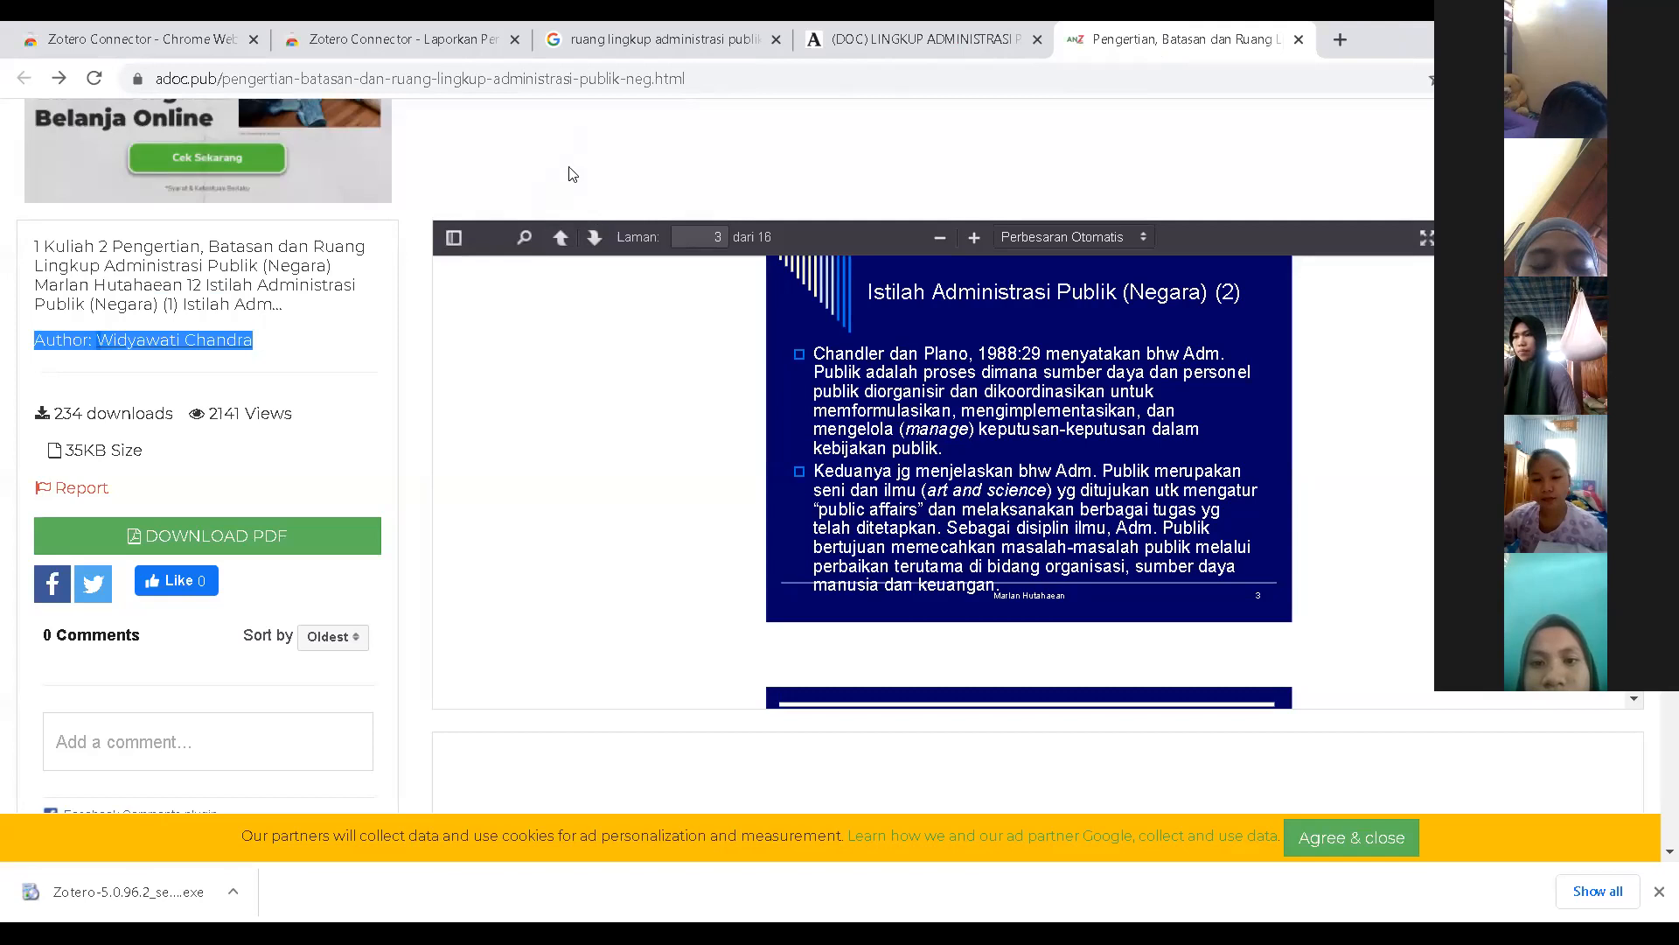
Step: Open the Repositori UIN Alauddin result from the Google search in a new tab, examine the proceedings PDF and close it
{"action": "left_click", "coordinate": [620, 40]}
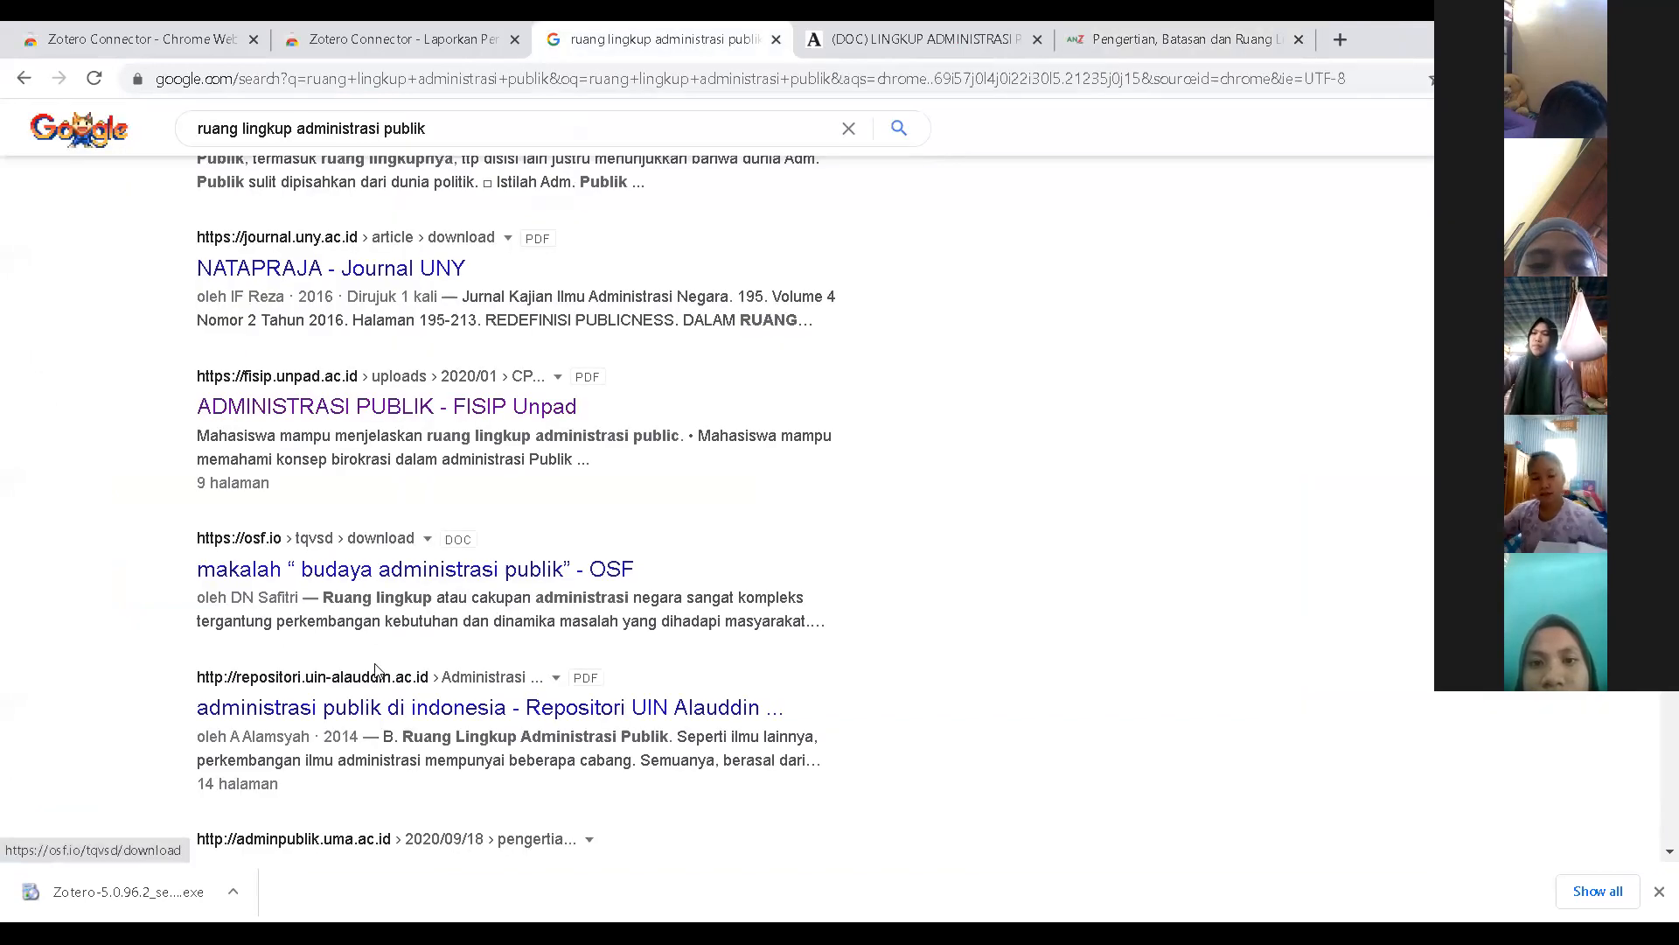
{"action": "right_click", "coordinate": [397, 709]}
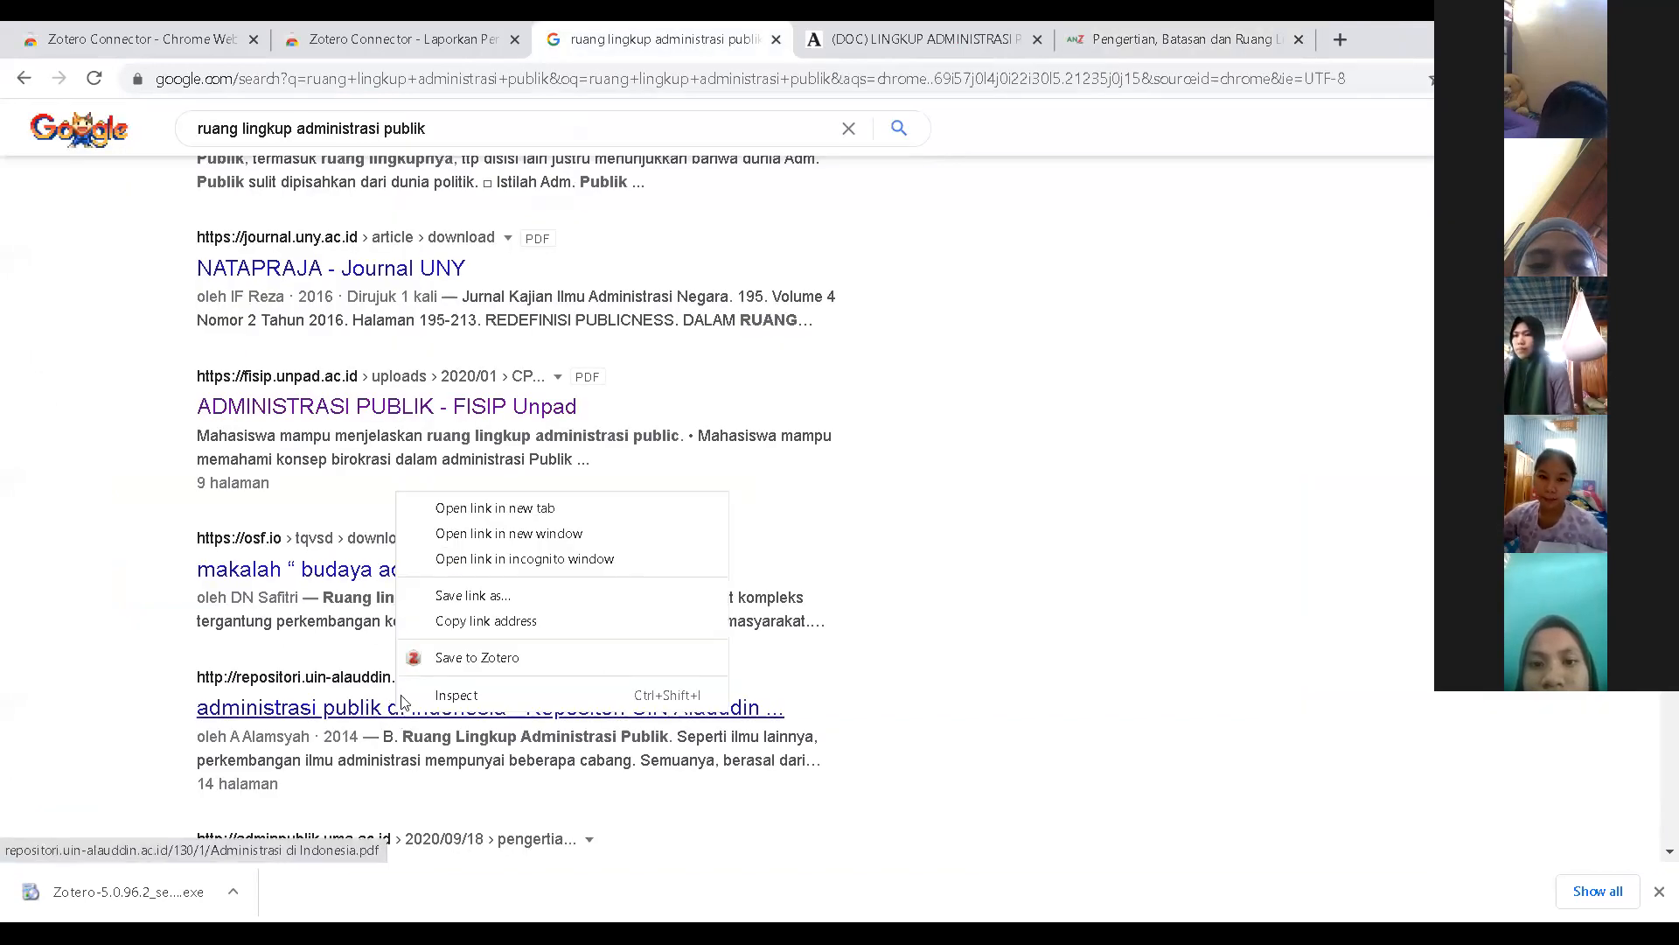
{"action": "left_click", "coordinate": [448, 508]}
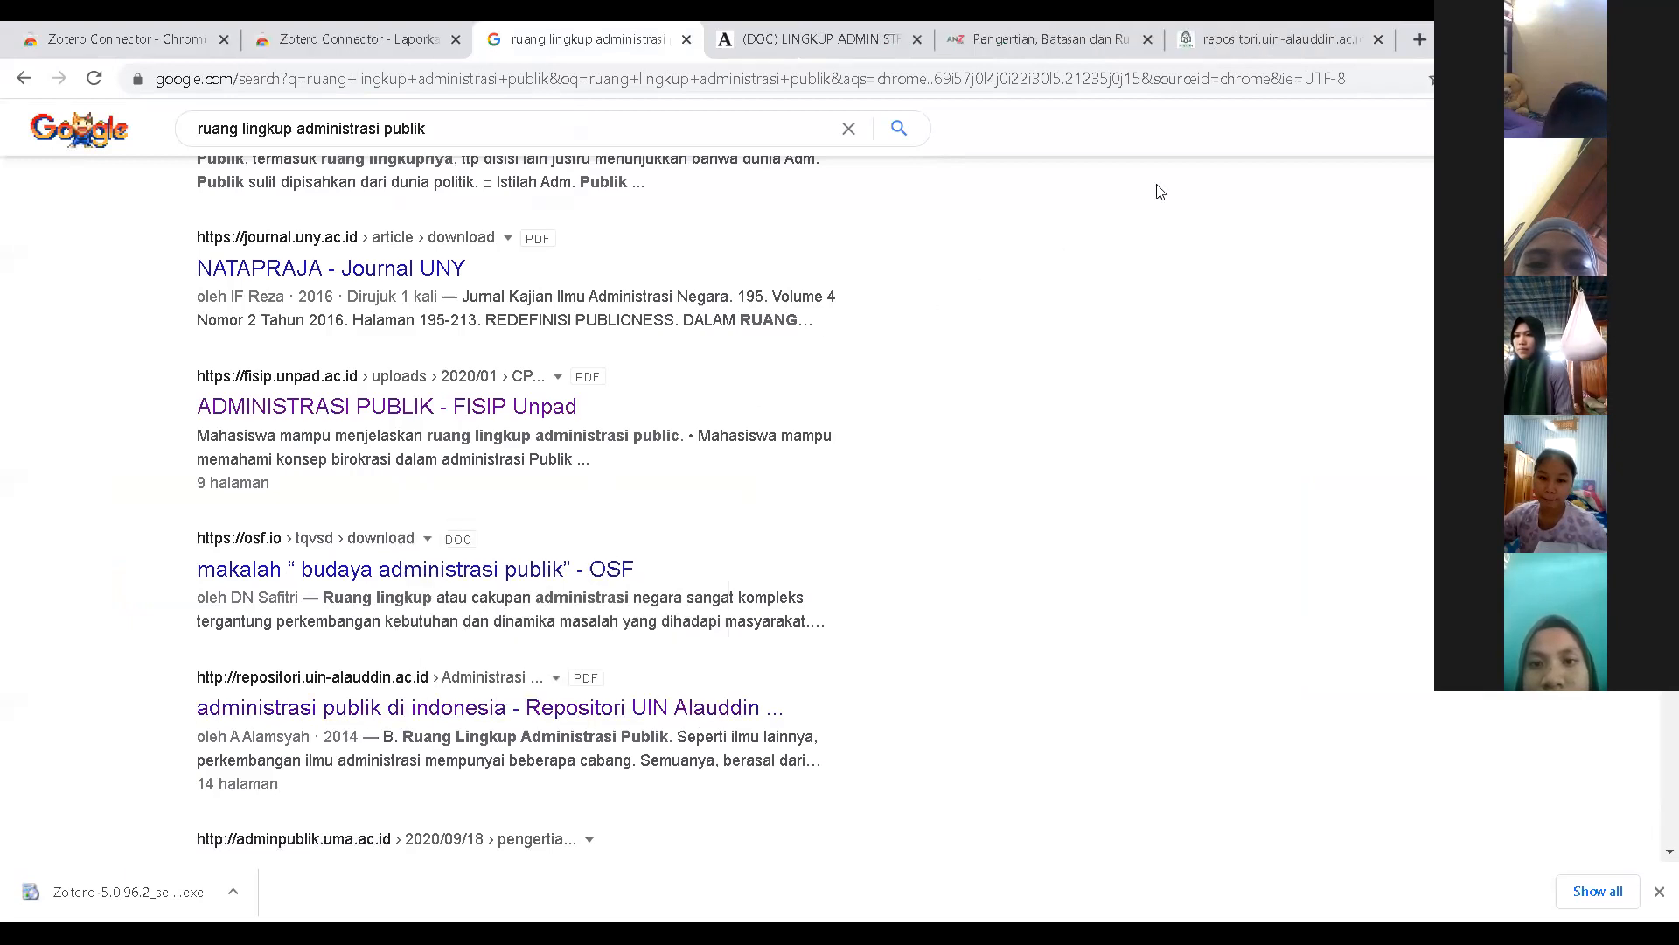
{"action": "left_click", "coordinate": [1270, 50]}
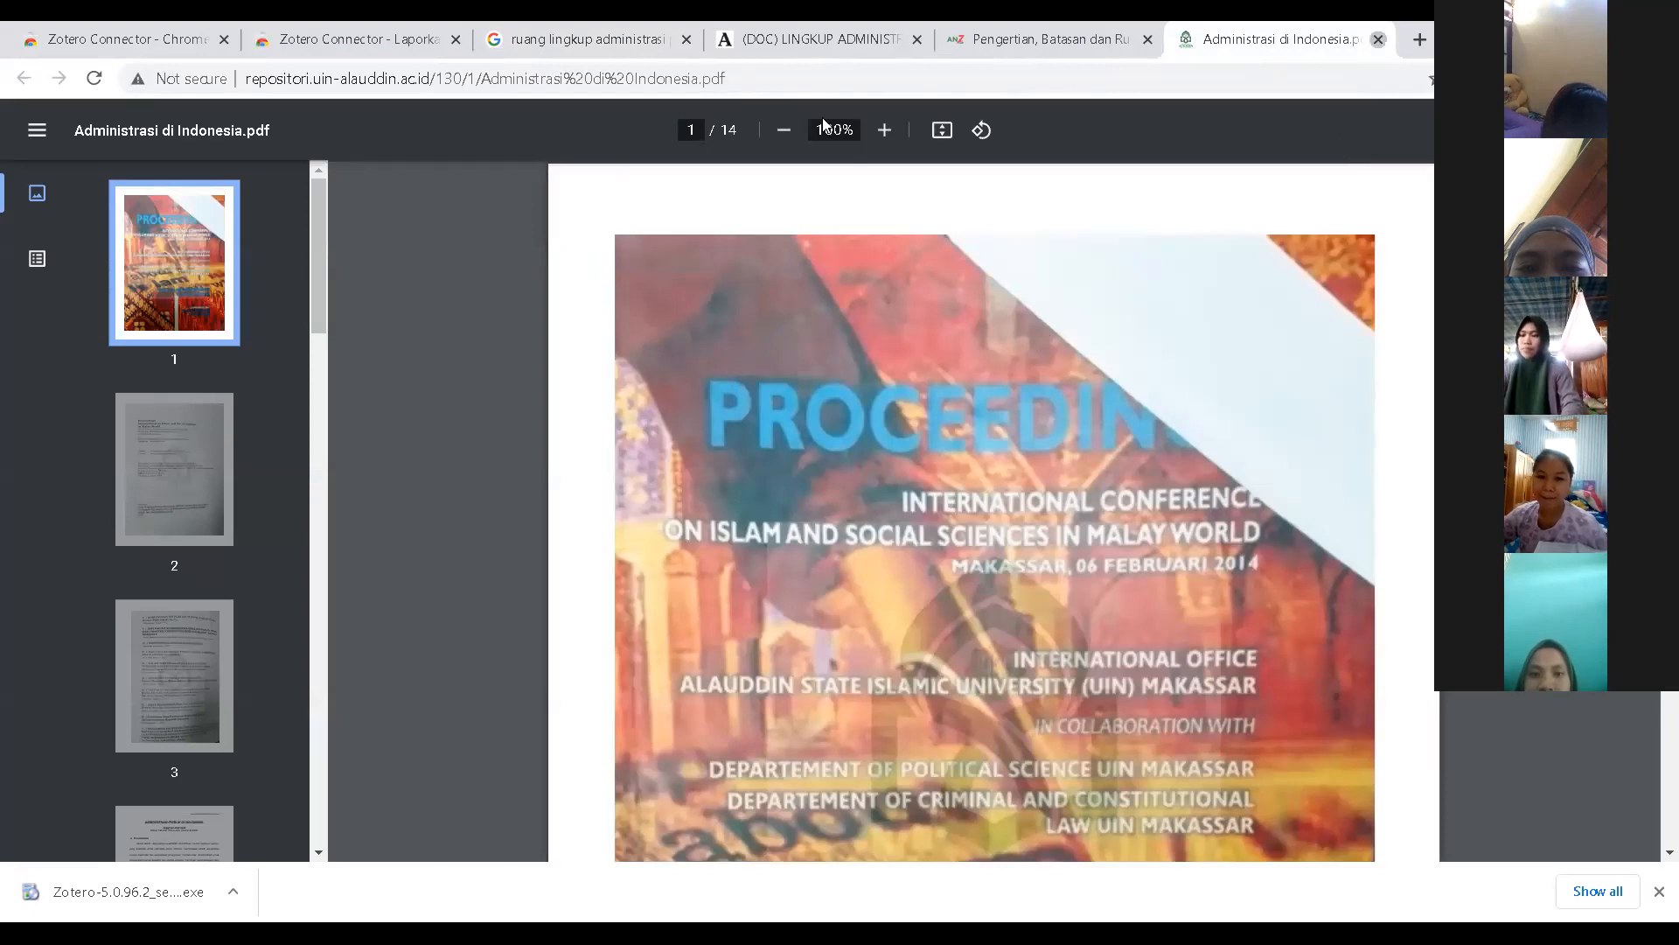
{"action": "left_click", "coordinate": [1379, 39]}
Step: Open the adminpublik.uma.ac.id result "Pengertian Administrasi Publik" from the Google search in a new tab and show that page
{"action": "left_click", "coordinate": [687, 53]}
{"action": "scroll", "coordinate": [420, 582], "scroll_direction": "down", "scroll_amount": 2}
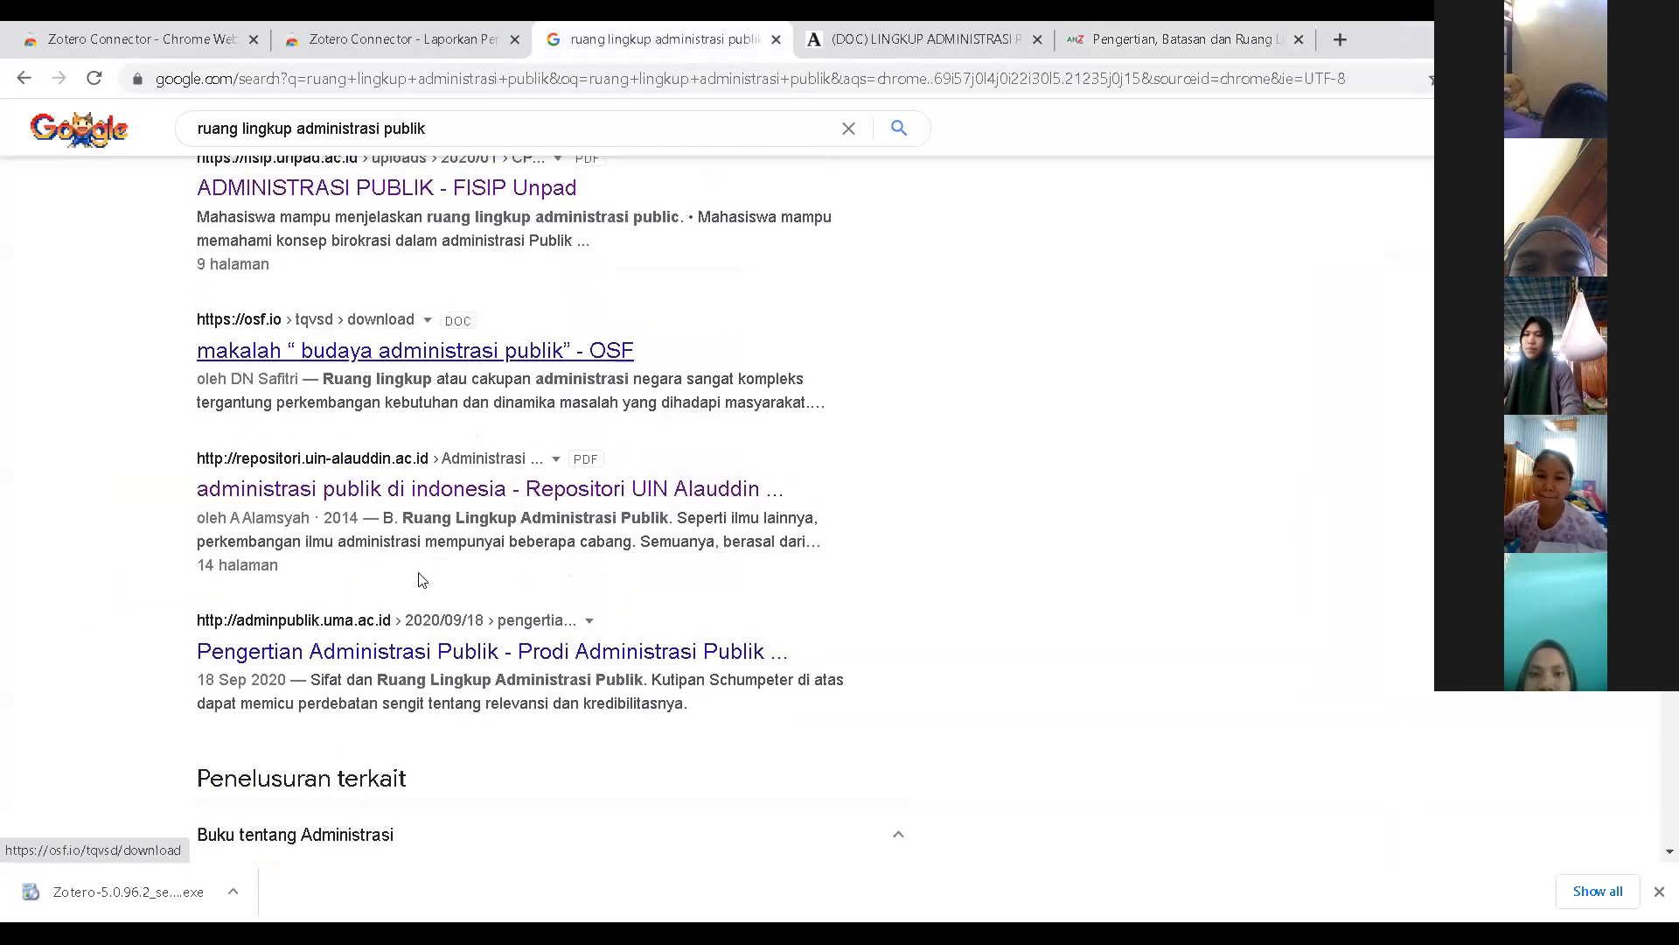
{"action": "right_click", "coordinate": [493, 682]}
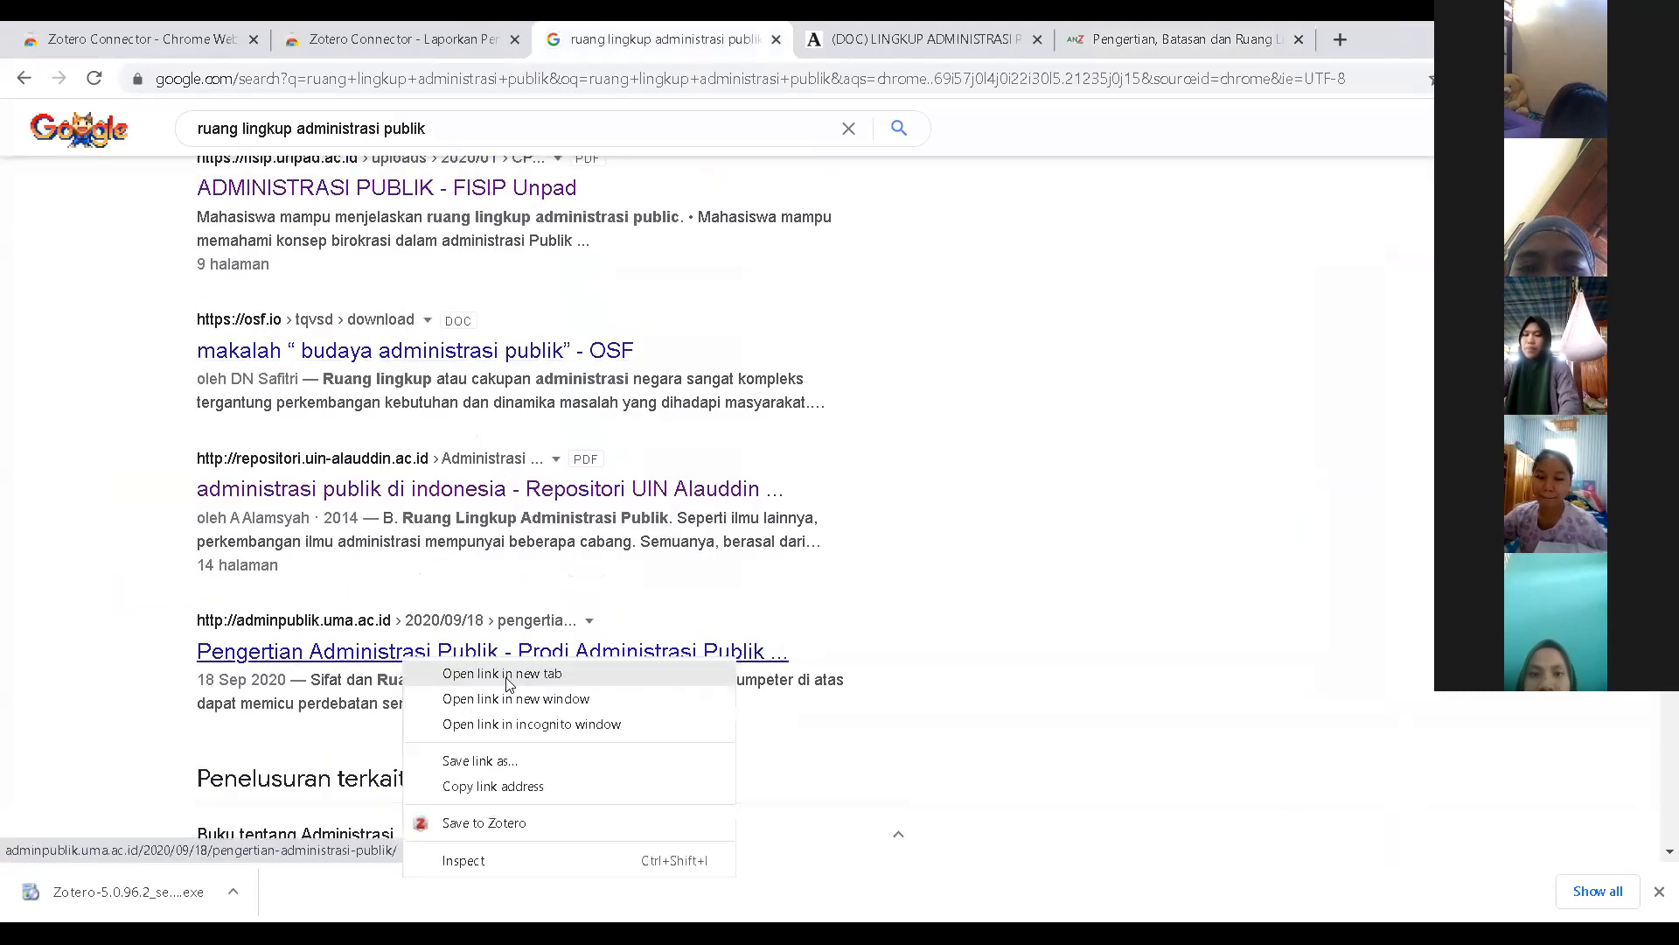
{"action": "left_click", "coordinate": [534, 691]}
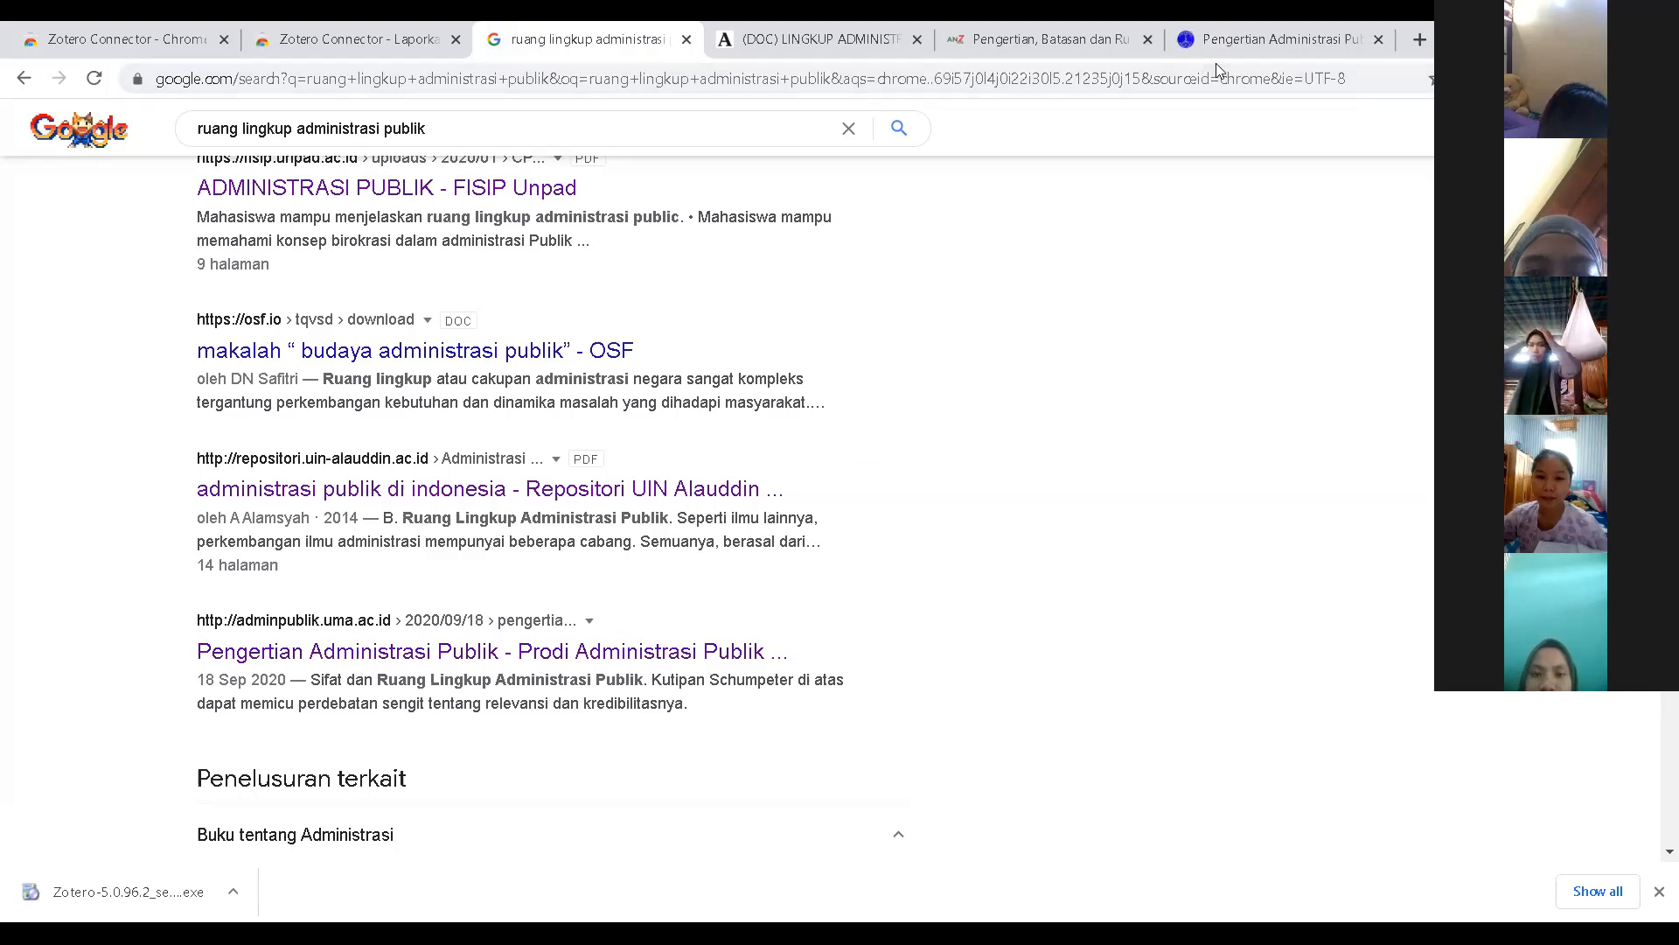
{"action": "left_click", "coordinate": [1220, 39]}
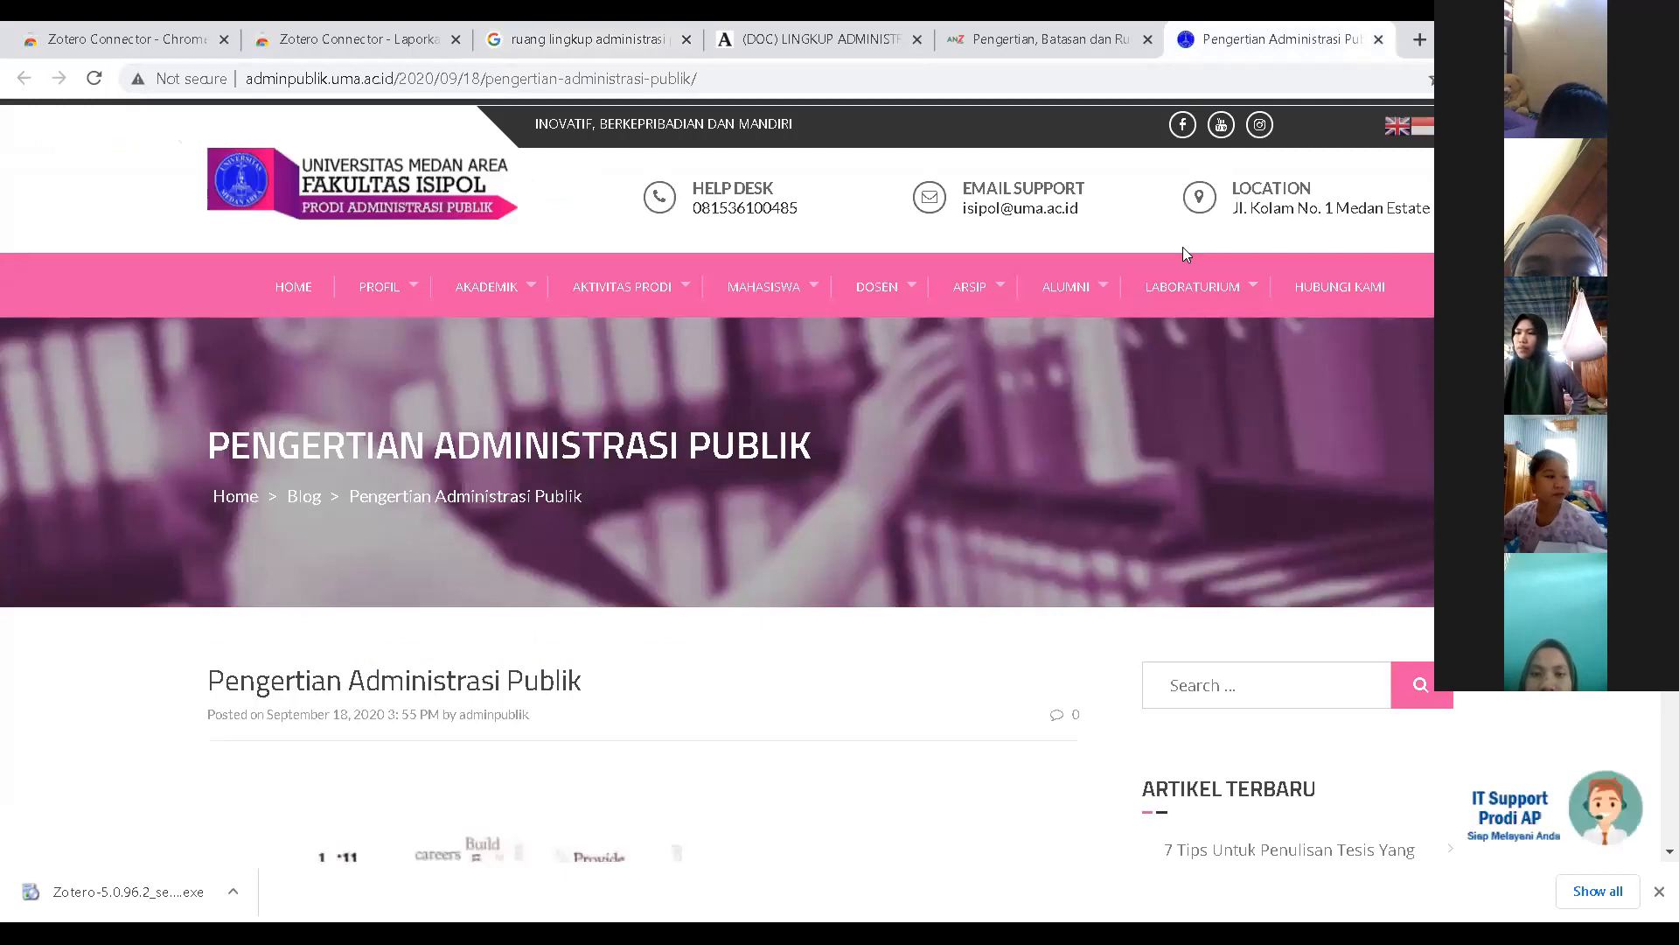
Step: Copy the first paragraph under the article's "Arti dan Definisi nya" heading
{"action": "scroll", "coordinate": [712, 630], "scroll_direction": "down", "scroll_amount": 10}
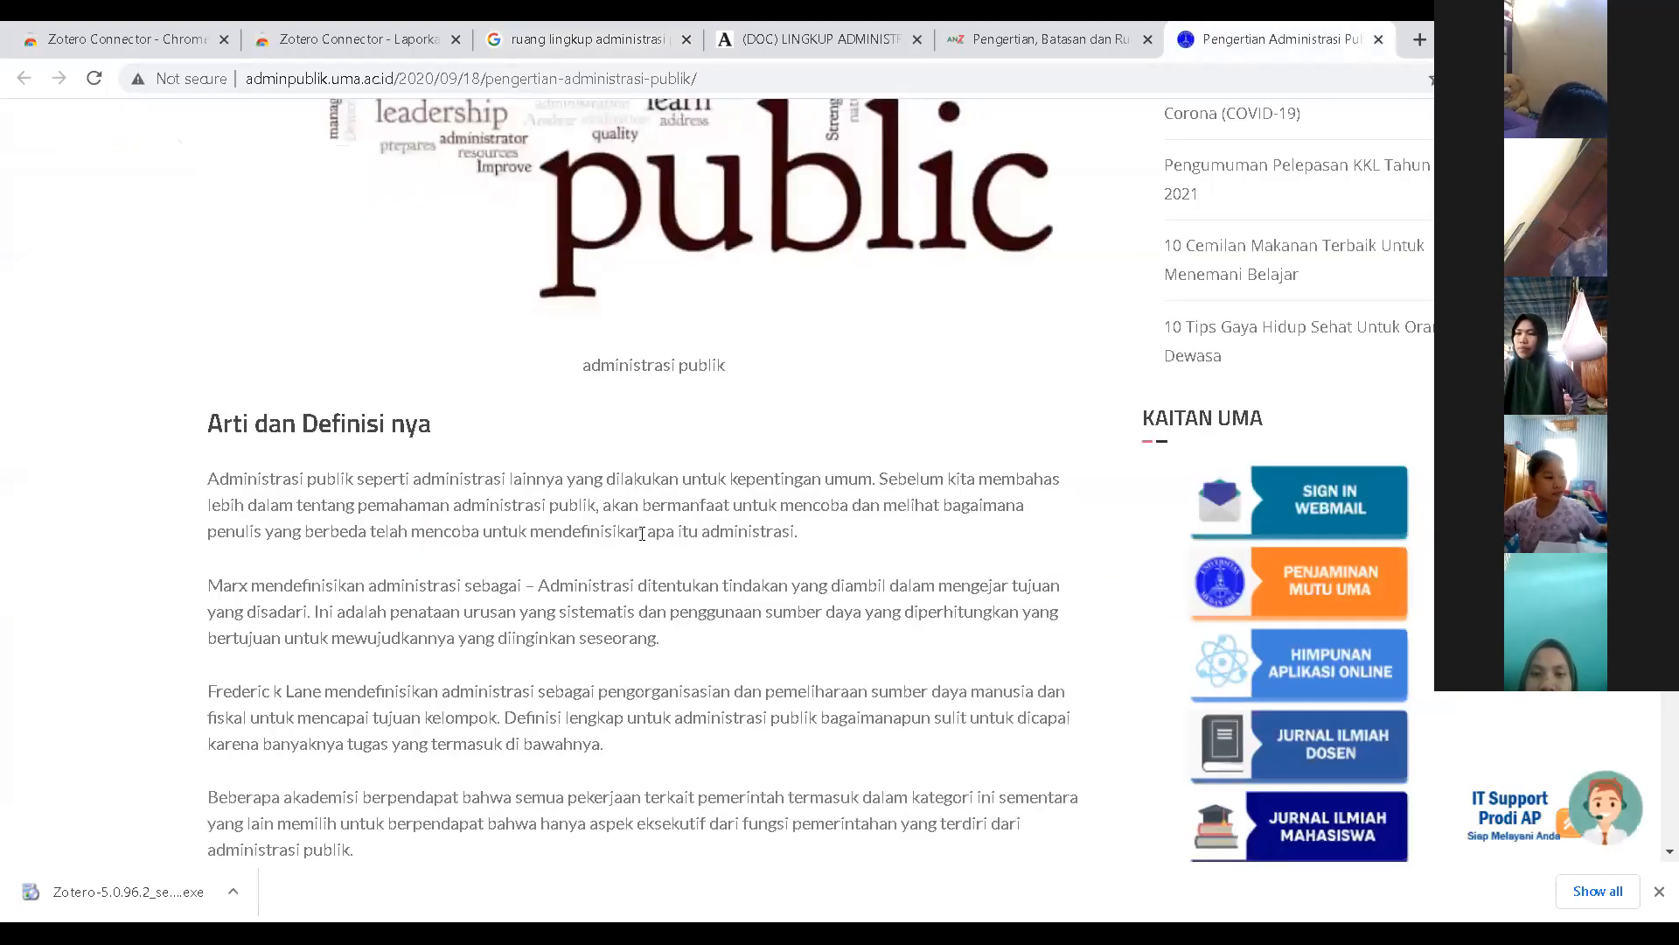
{"action": "scroll", "coordinate": [682, 569], "scroll_direction": "up", "scroll_amount": 10}
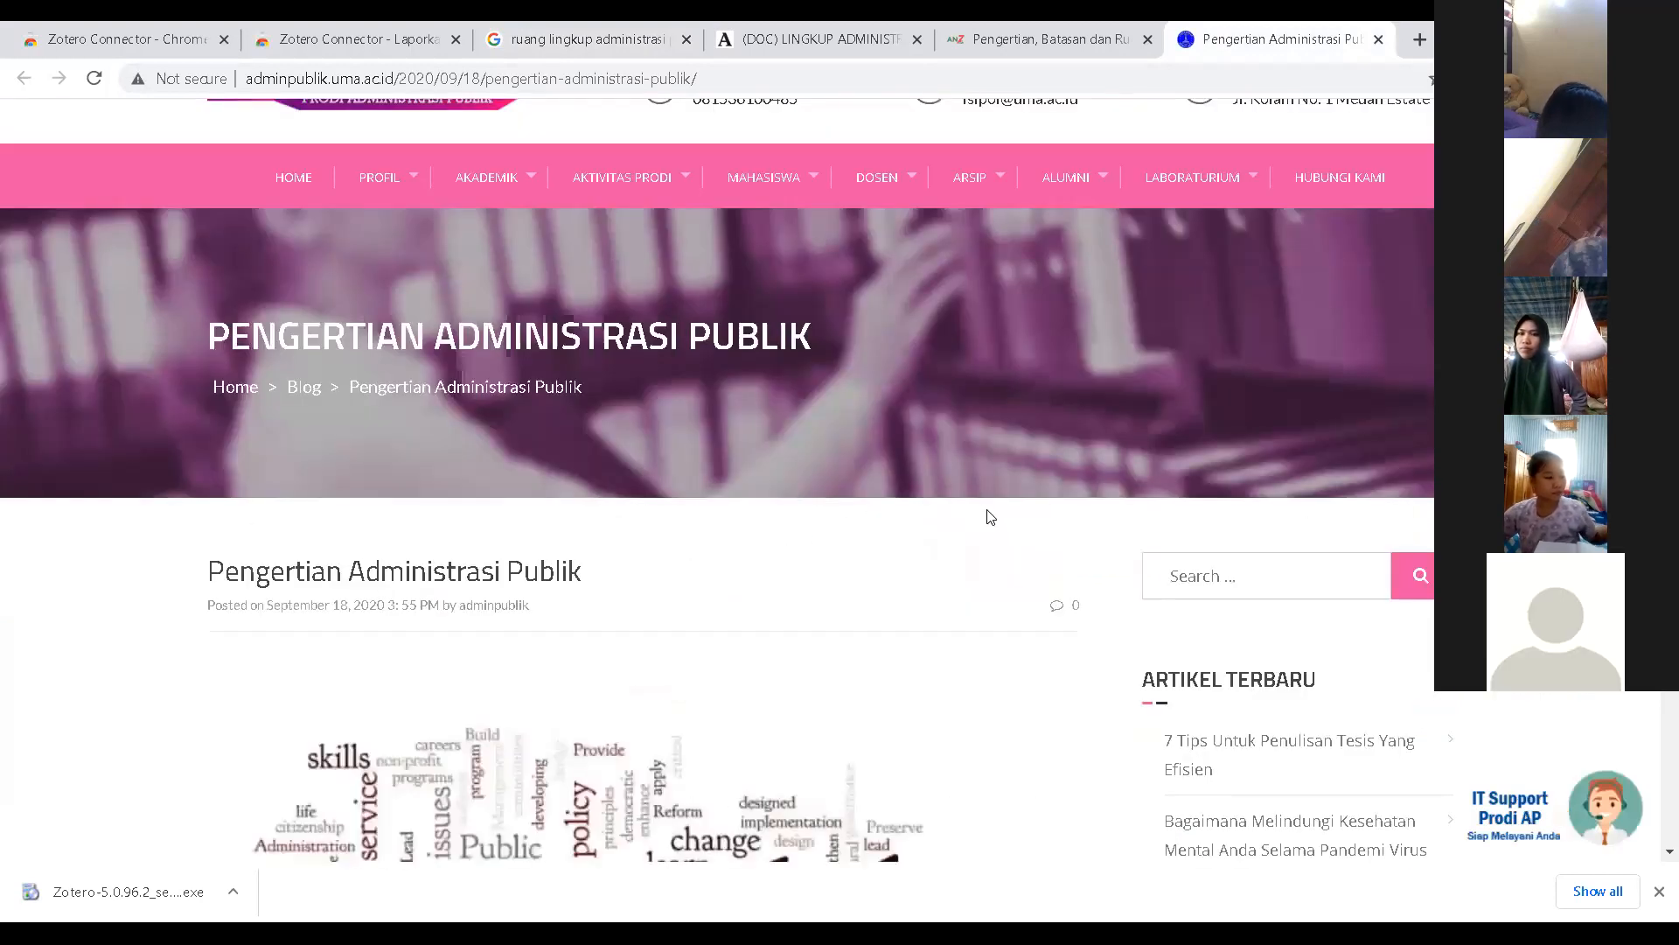
{"action": "scroll", "coordinate": [997, 534], "scroll_direction": "down", "scroll_amount": 10}
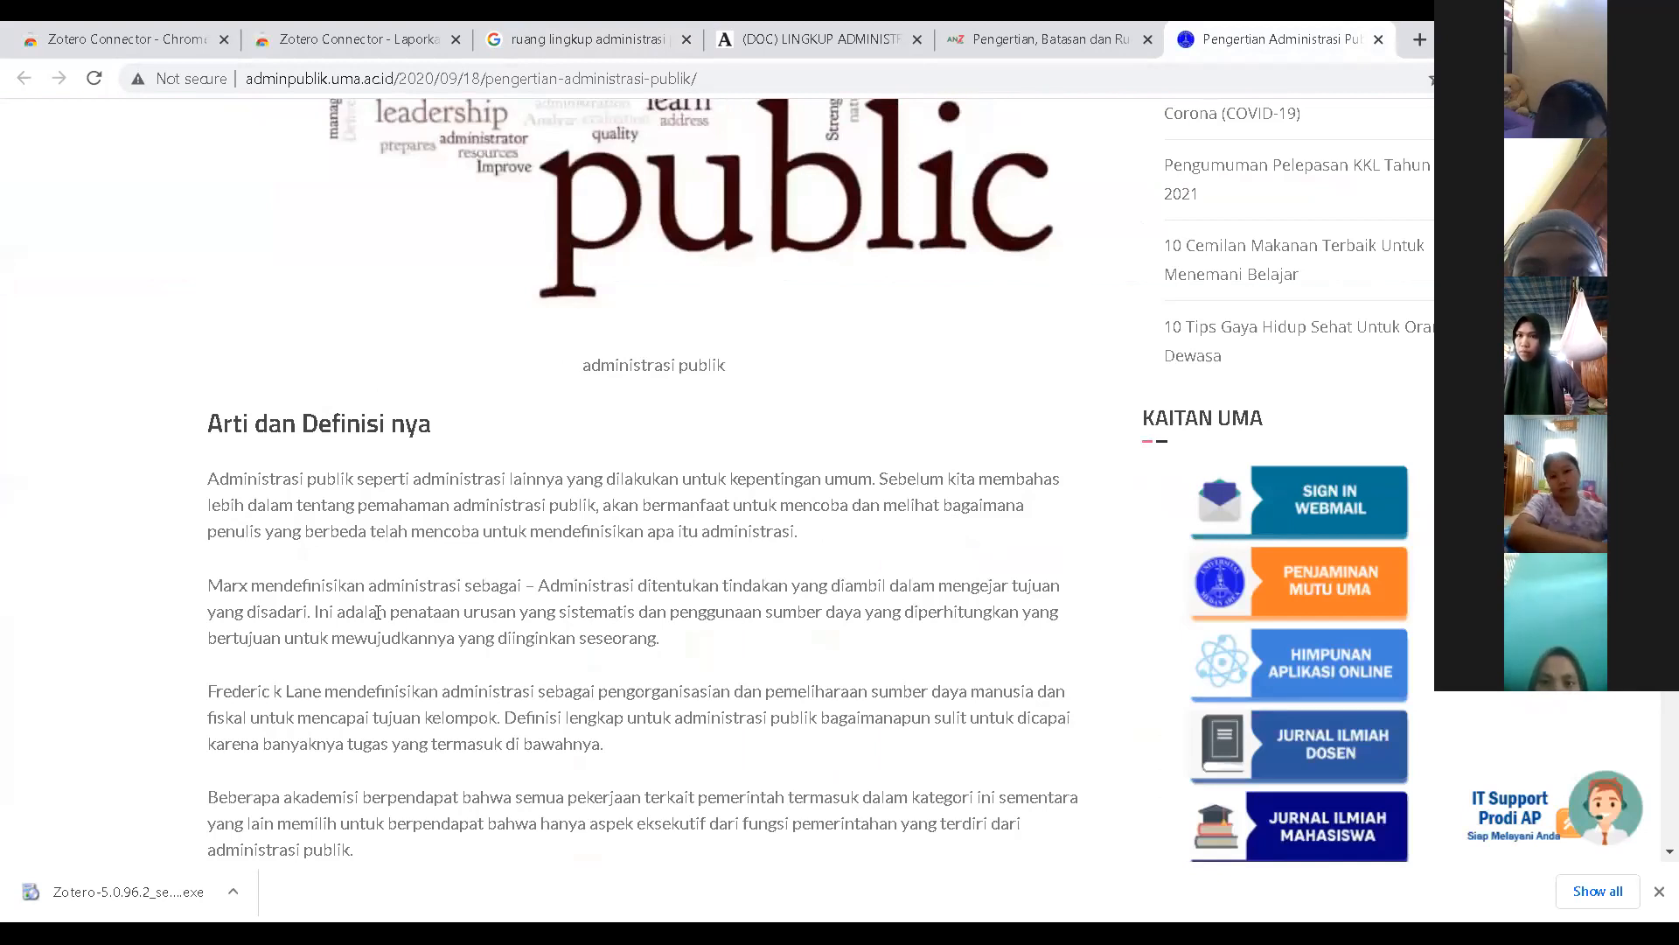
{"action": "left_click_drag", "start_coordinate": [210, 479], "coordinate": [798, 534]}
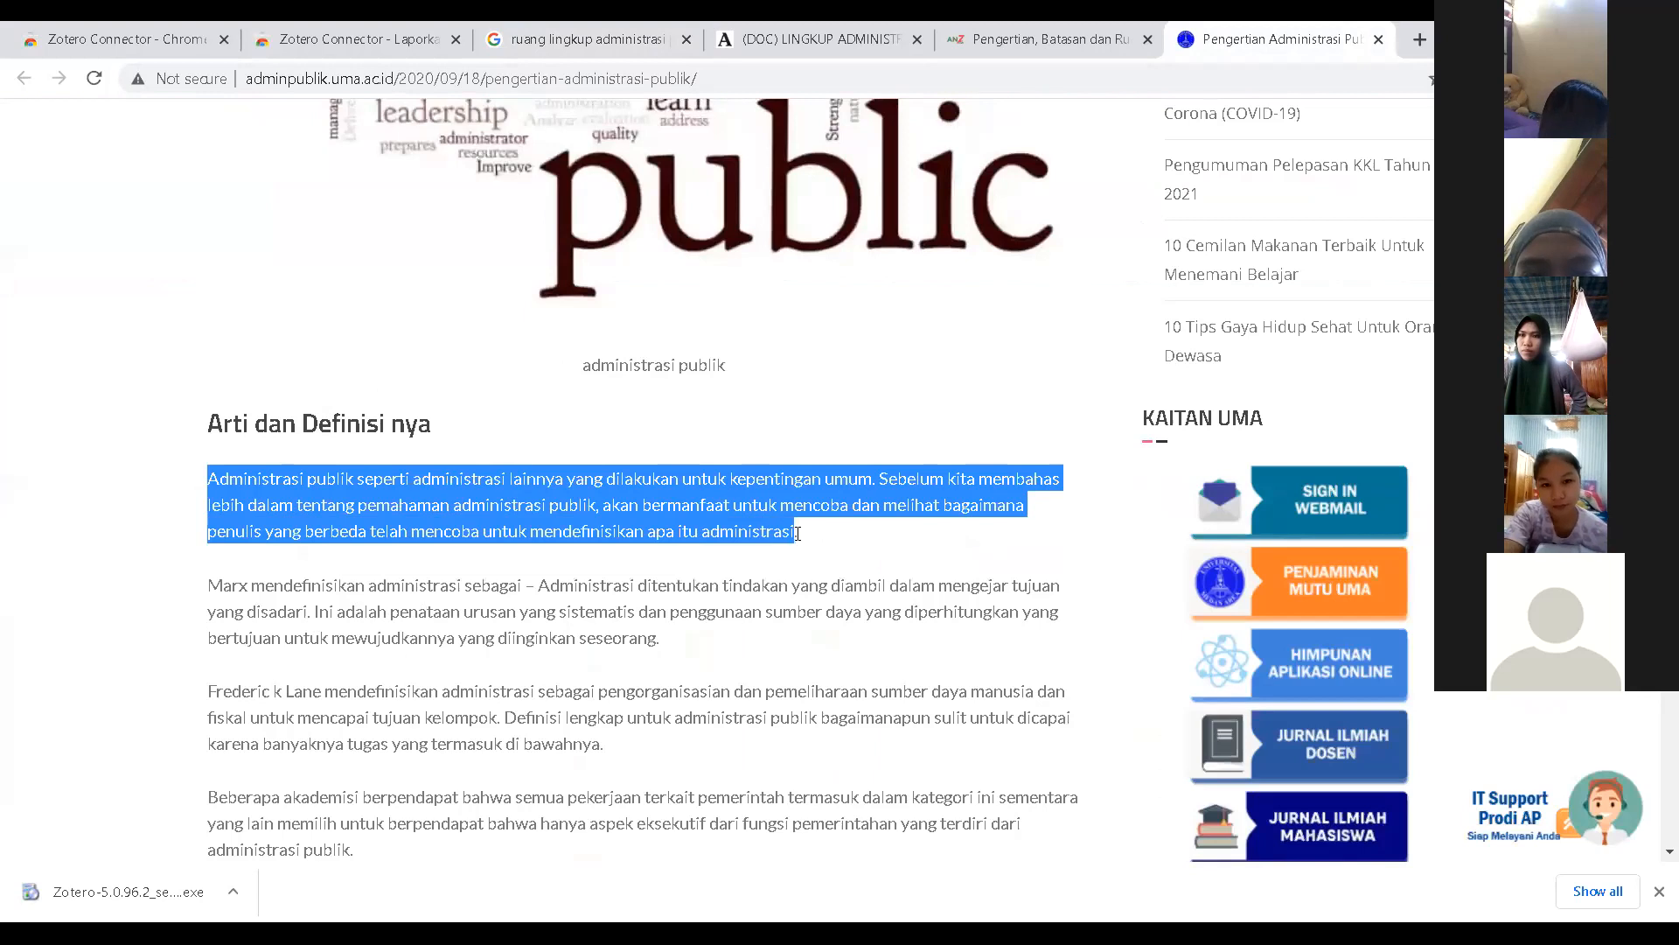
{"action": "right_click", "coordinate": [699, 518]}
{"action": "left_click", "coordinate": [735, 532]}
{"action": "scroll", "coordinate": [944, 224], "scroll_direction": "up", "scroll_amount": 3}
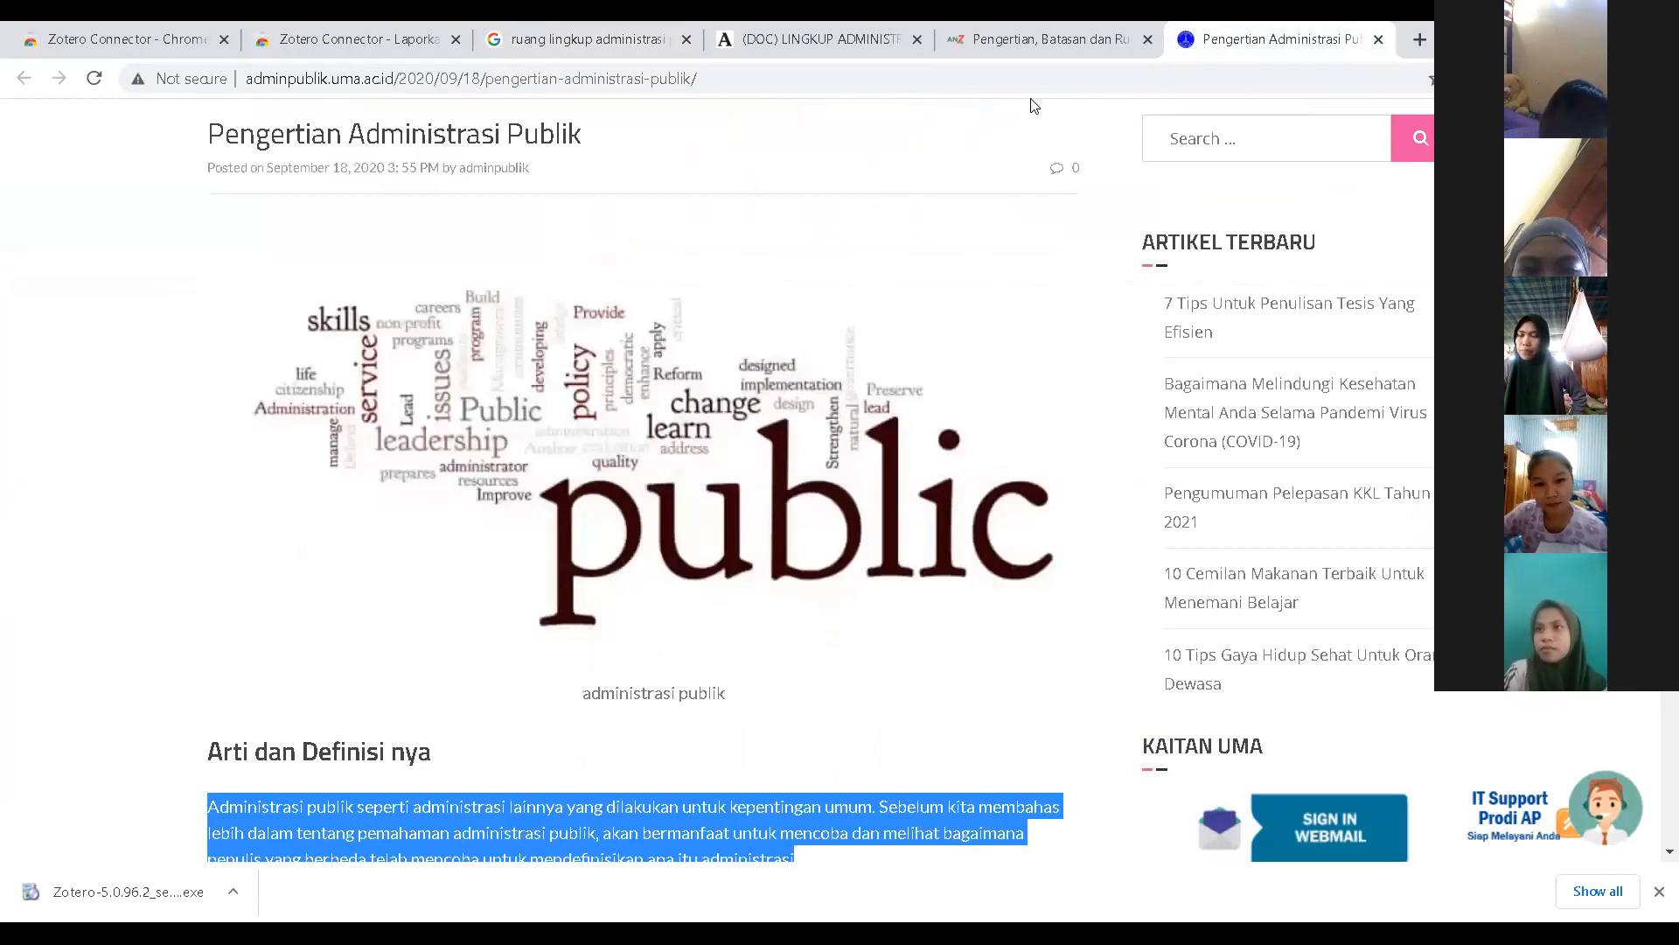
Step: Switch to Word and insert three empty lines between the cited paragraph and the DAFTAR PUSTAKA heading
{"action": "key", "text": "alt+Tab"}
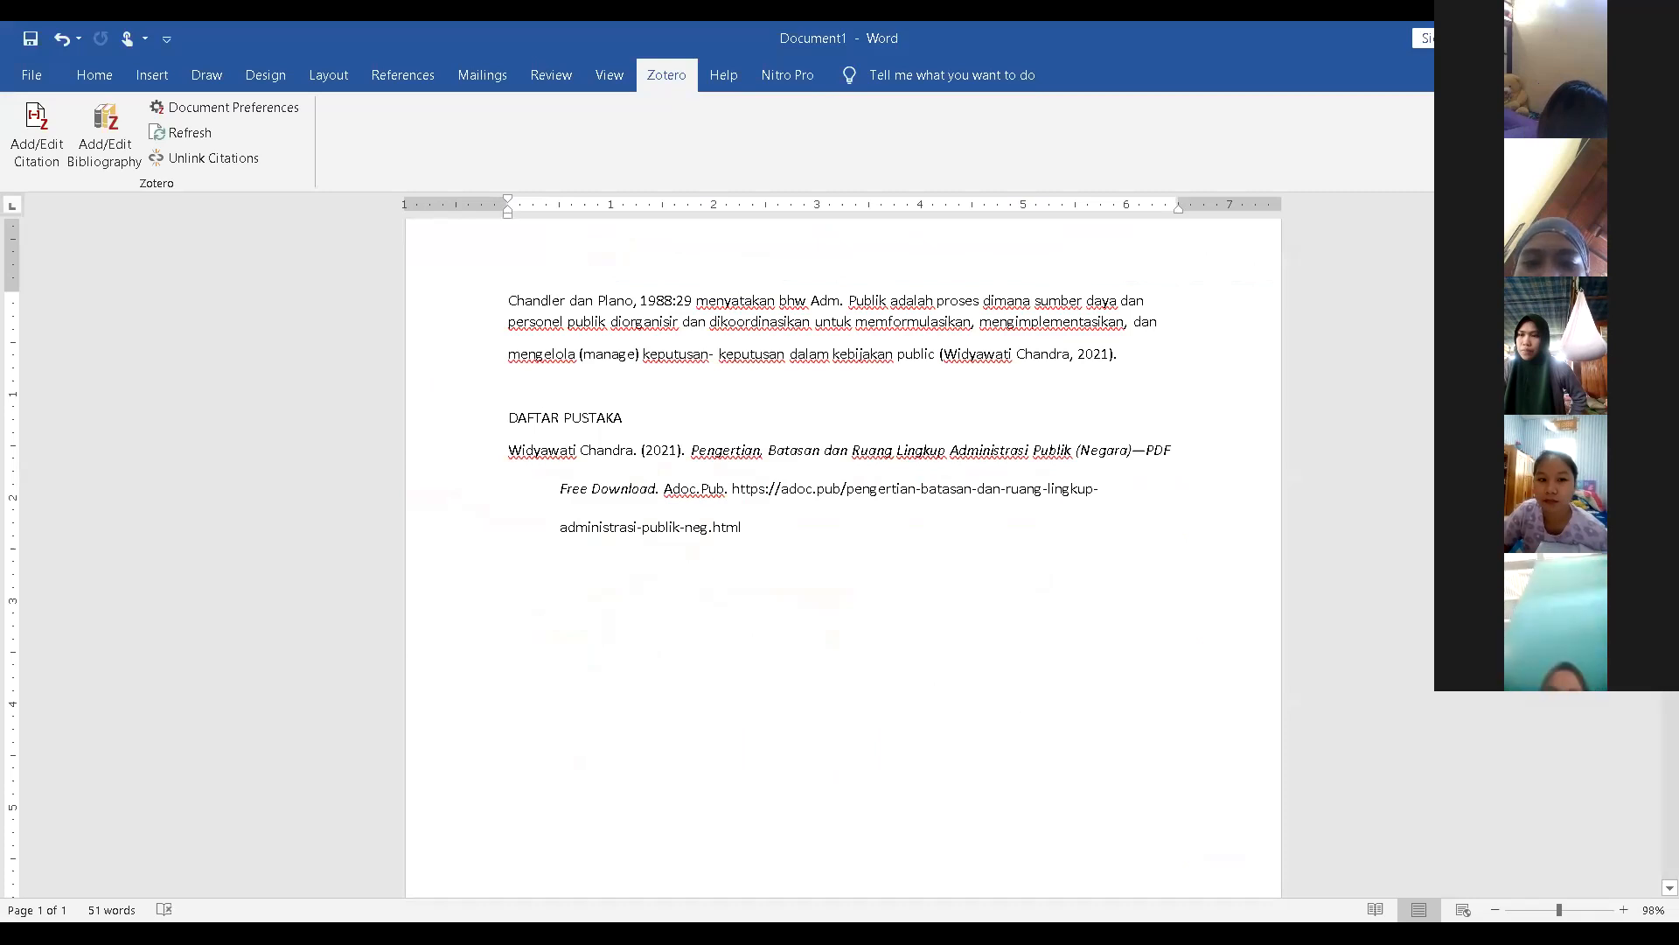
{"action": "left_click", "coordinate": [541, 394]}
{"action": "key", "text": "Return"}
{"action": "key", "text": "Return"}
{"action": "key", "text": "Return"}
{"action": "key", "text": "Up"}
{"action": "key", "text": "Up"}
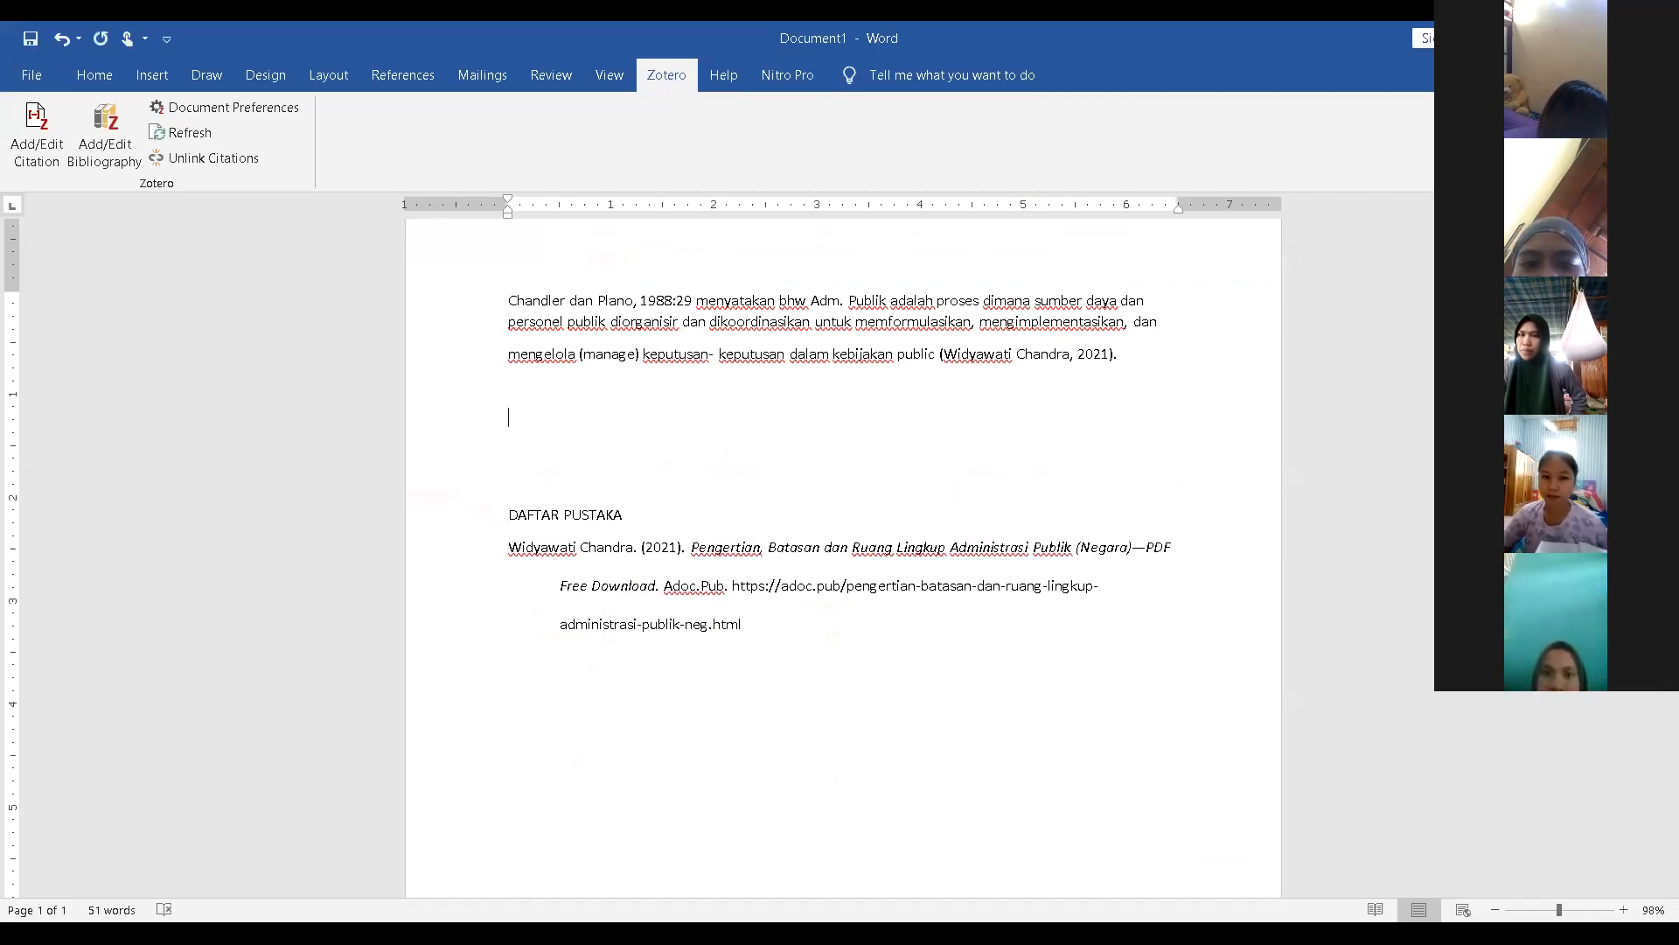
Step: Paste the copied paragraph with merged formatting above DAFTAR PUSTAKA, remove the empty line before it and place the cursor at its end
{"action": "right_click", "coordinate": [509, 413]}
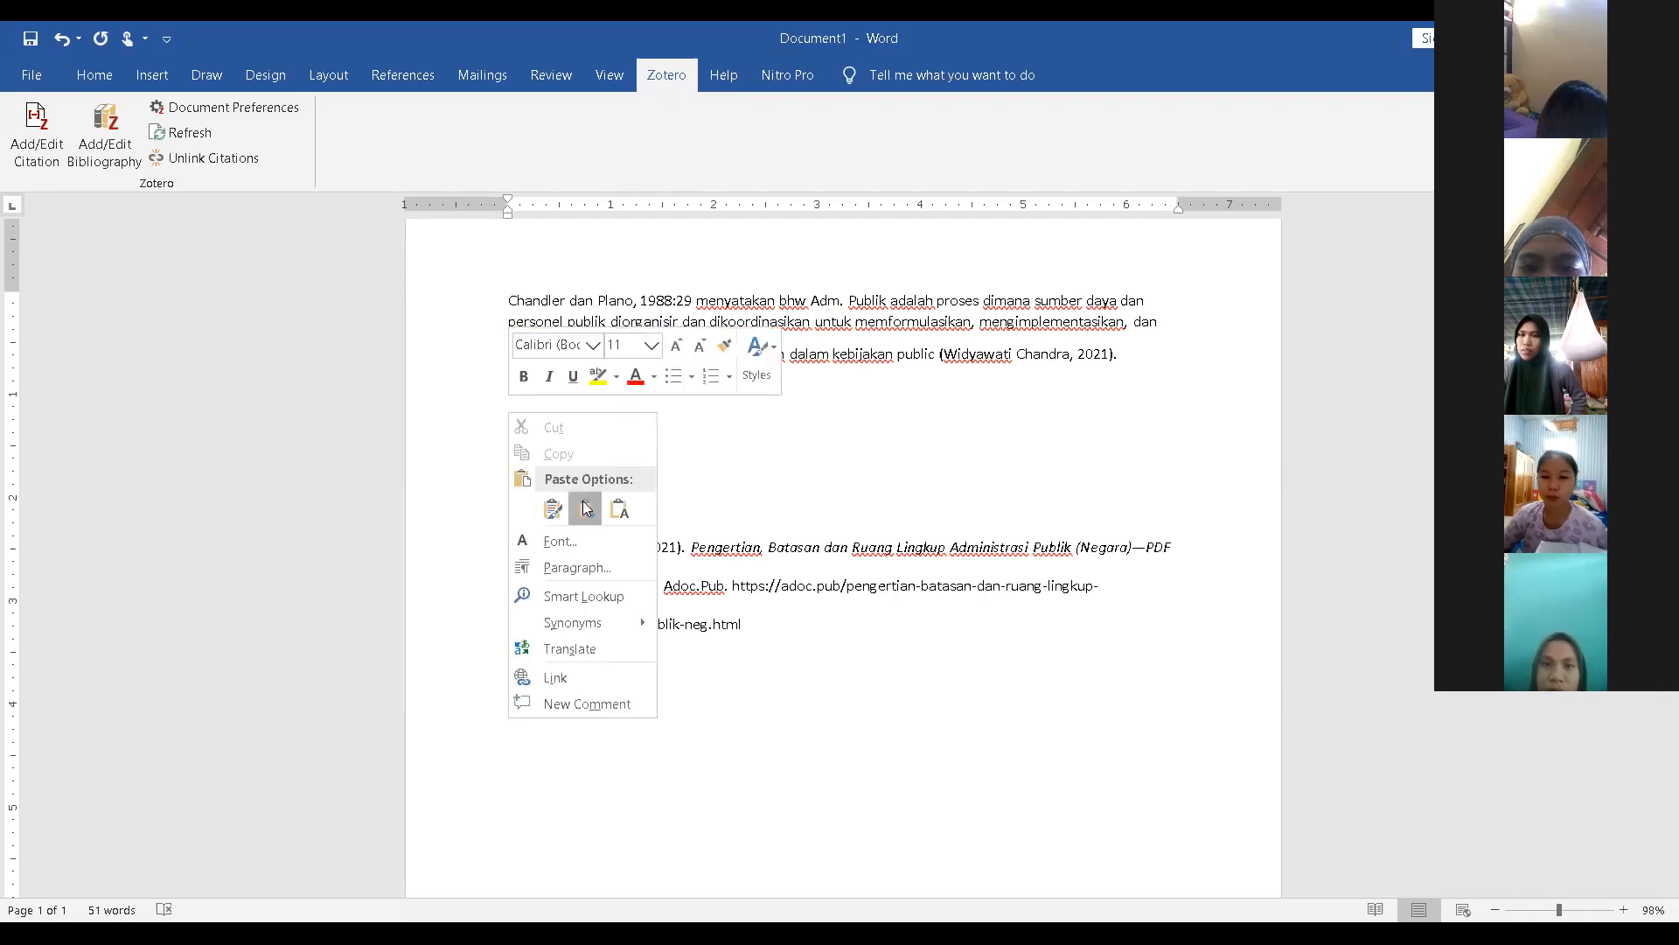
{"action": "left_click", "coordinate": [599, 499]}
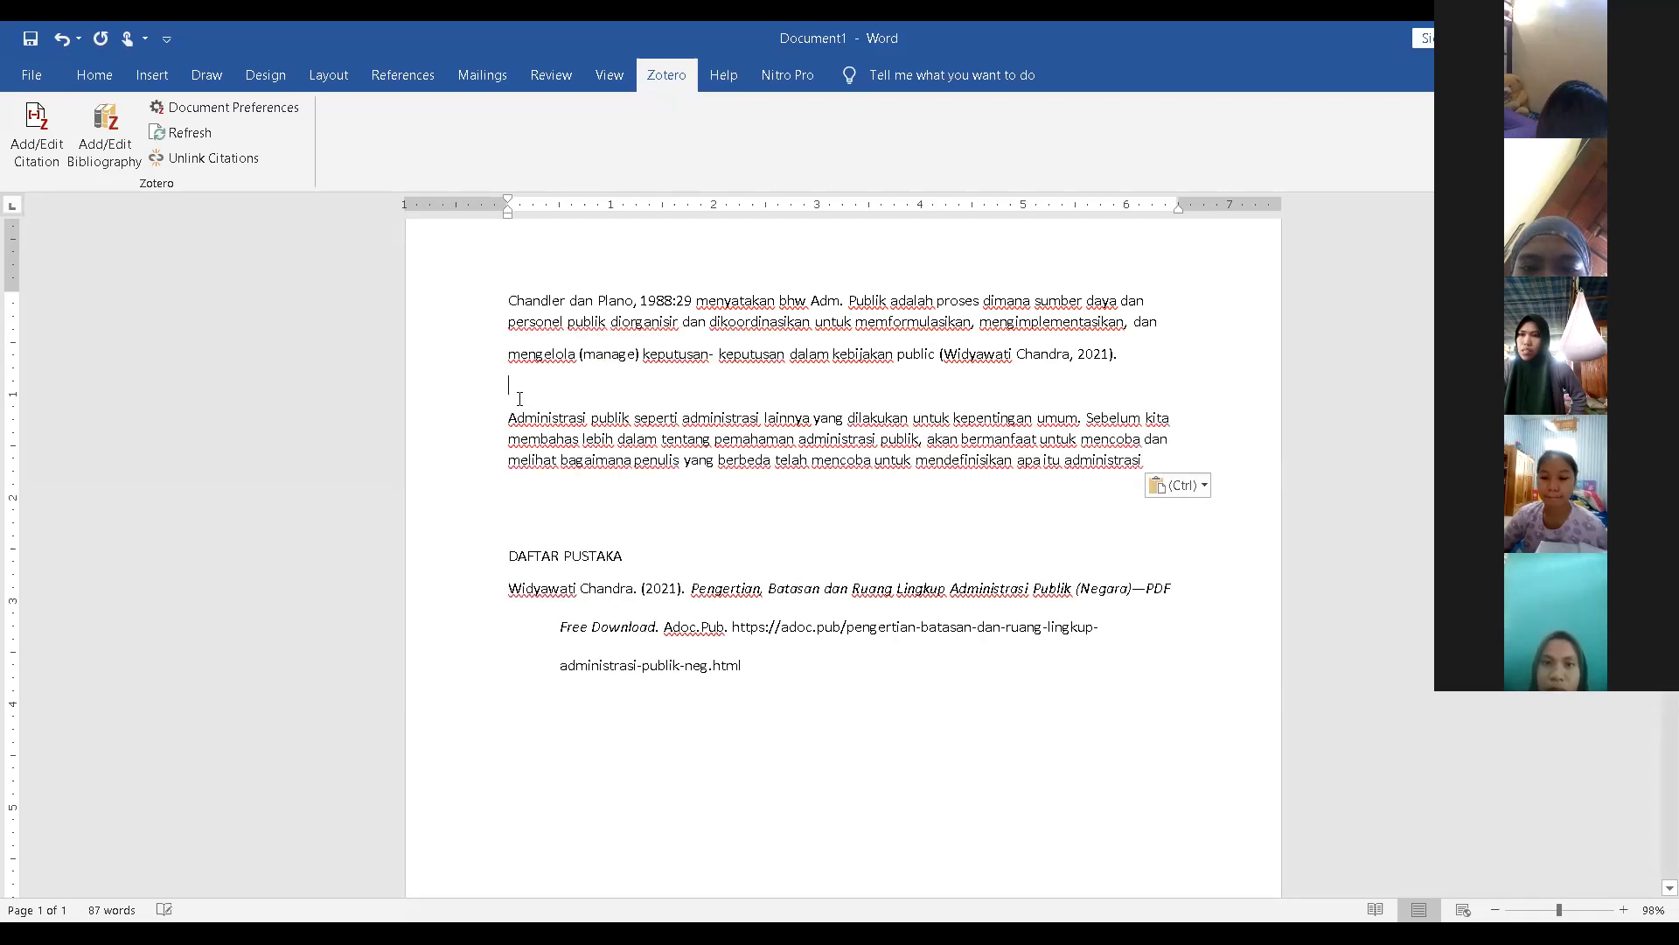
{"action": "key", "text": "BackSpace"}
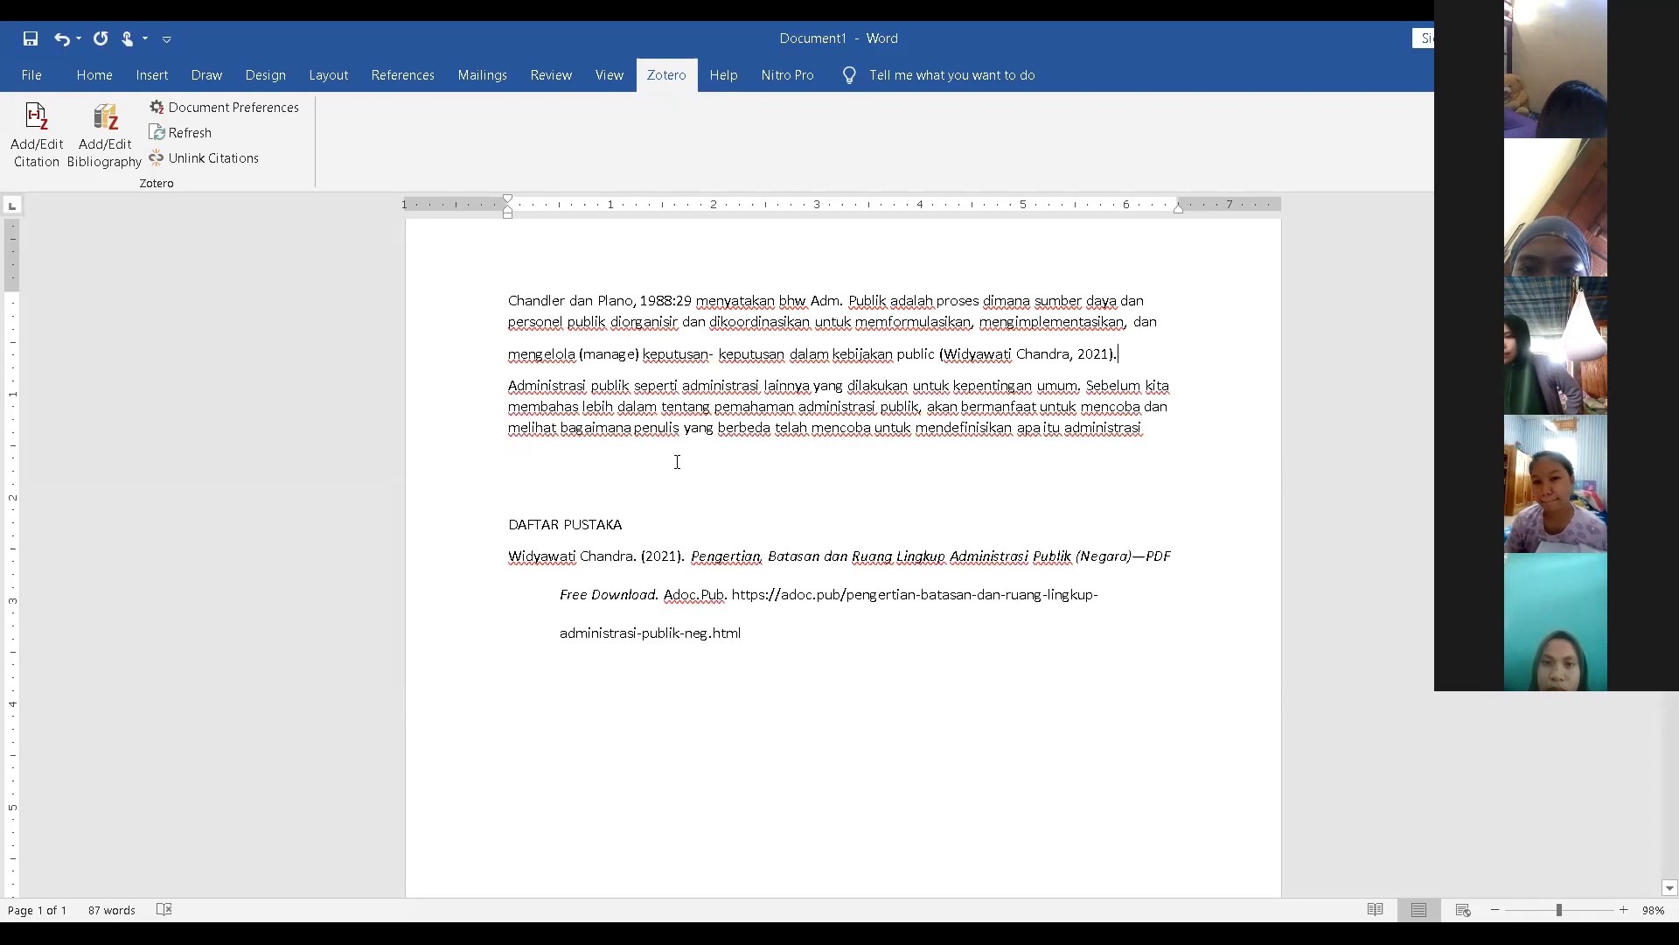
{"action": "left_click", "coordinate": [1148, 427]}
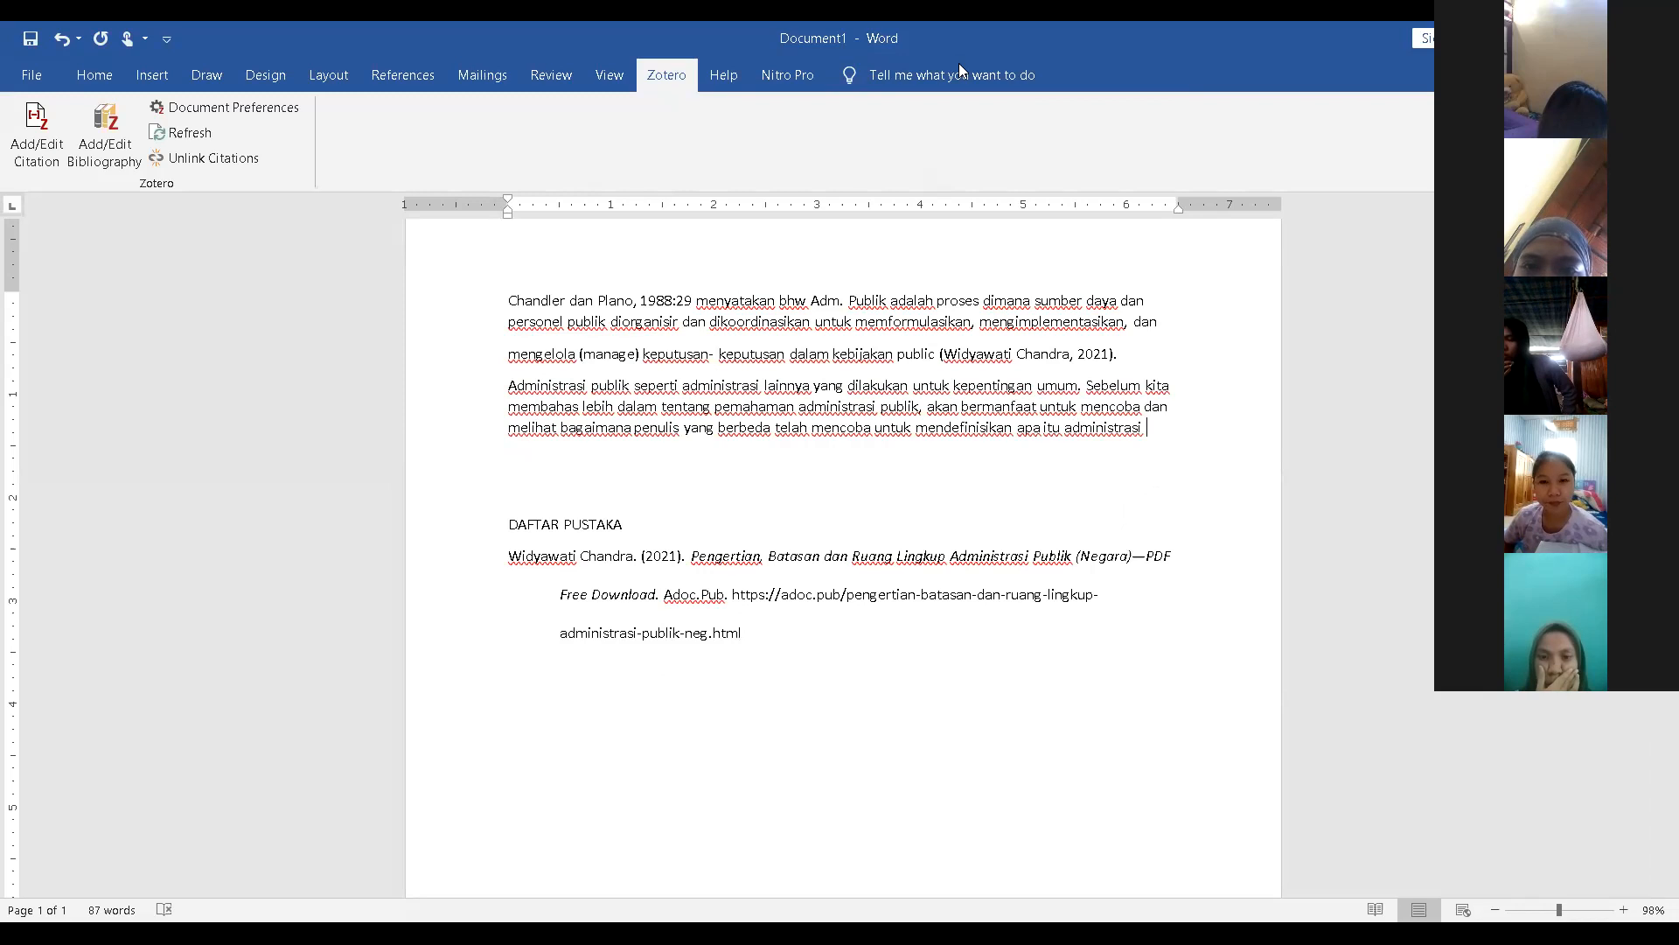
Step: Switch back to the "Pengertian Administrasi Publik" article in Chrome
{"action": "key", "text": "alt+Tab"}
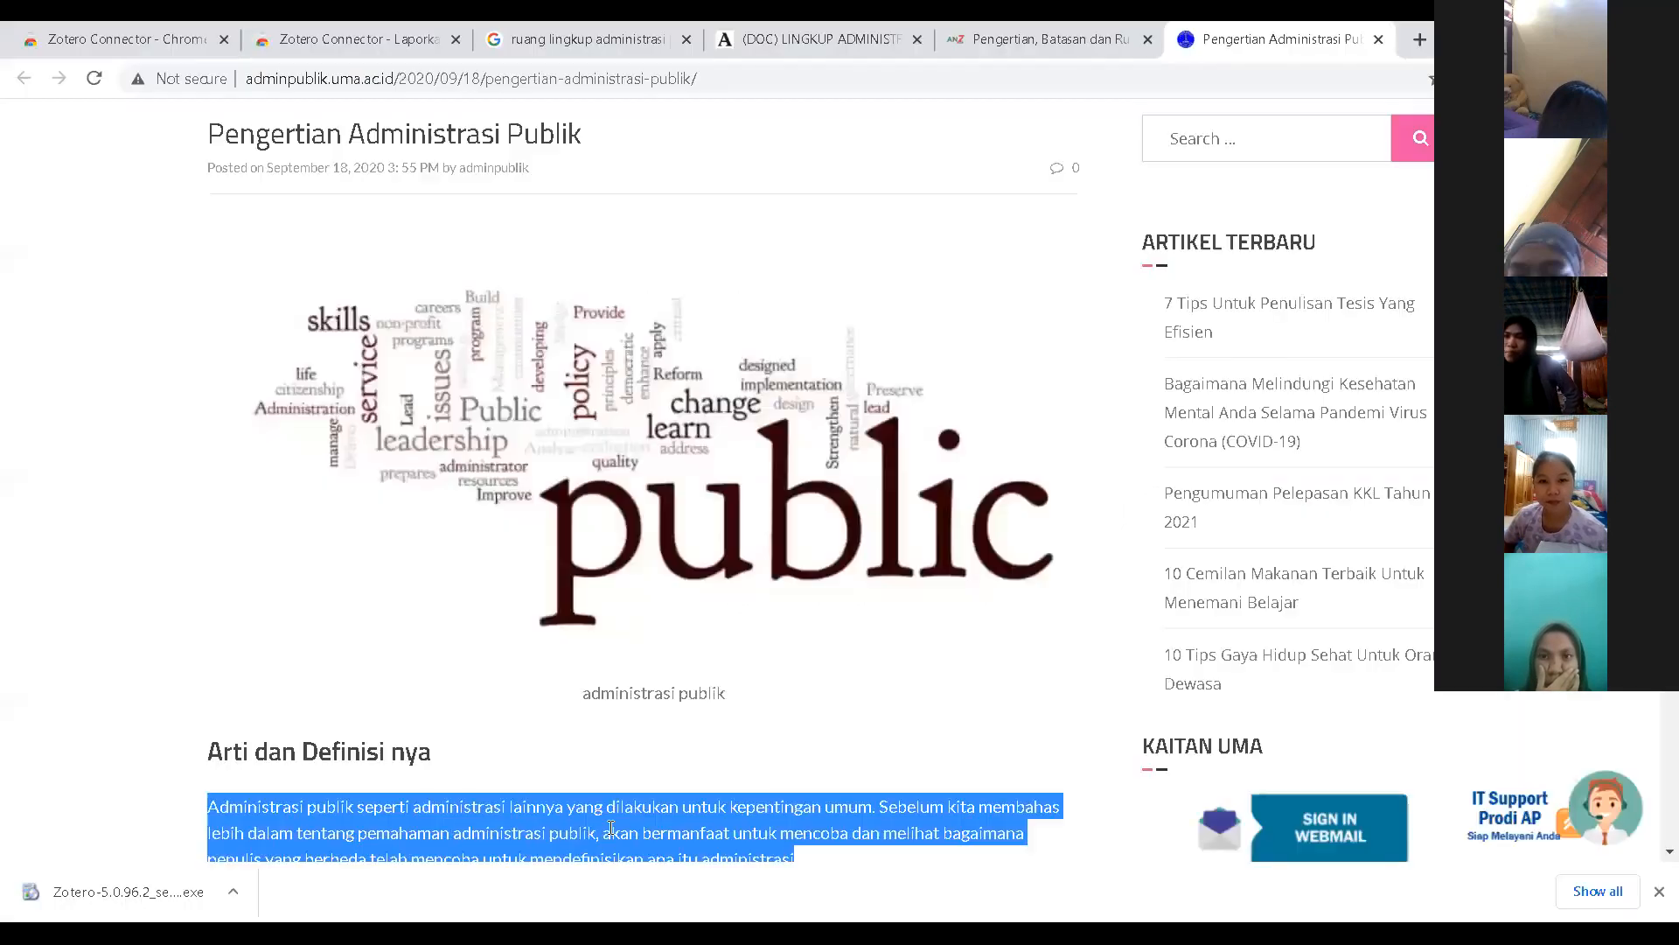